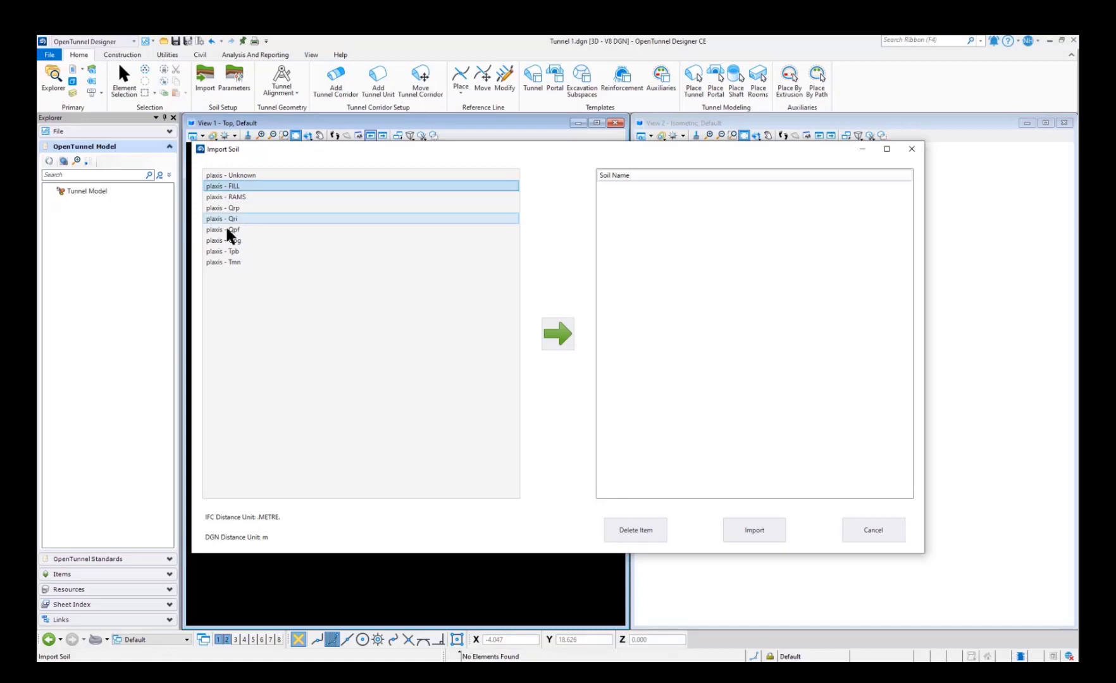
# - Import the plaxis soil layers from FILL through Tmn and fit both views to the imported soil
pyautogui.keyDown('shift'); pyautogui.click(226, 261); pyautogui.keyUp('shift')
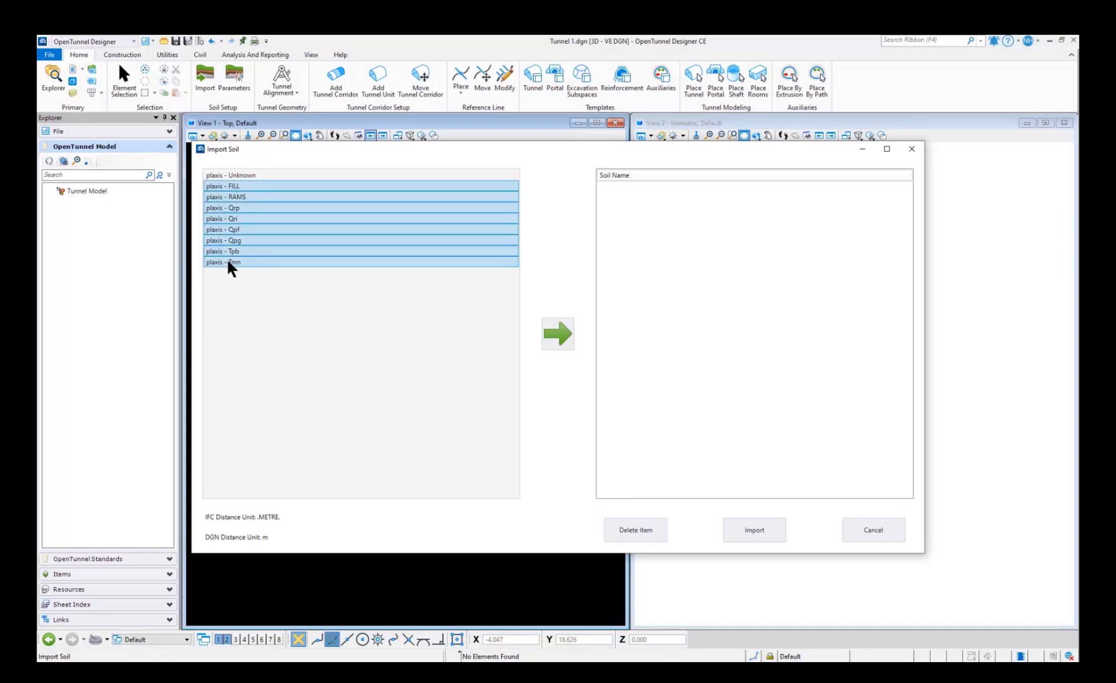
pyautogui.click(558, 334)
pyautogui.click(777, 531)
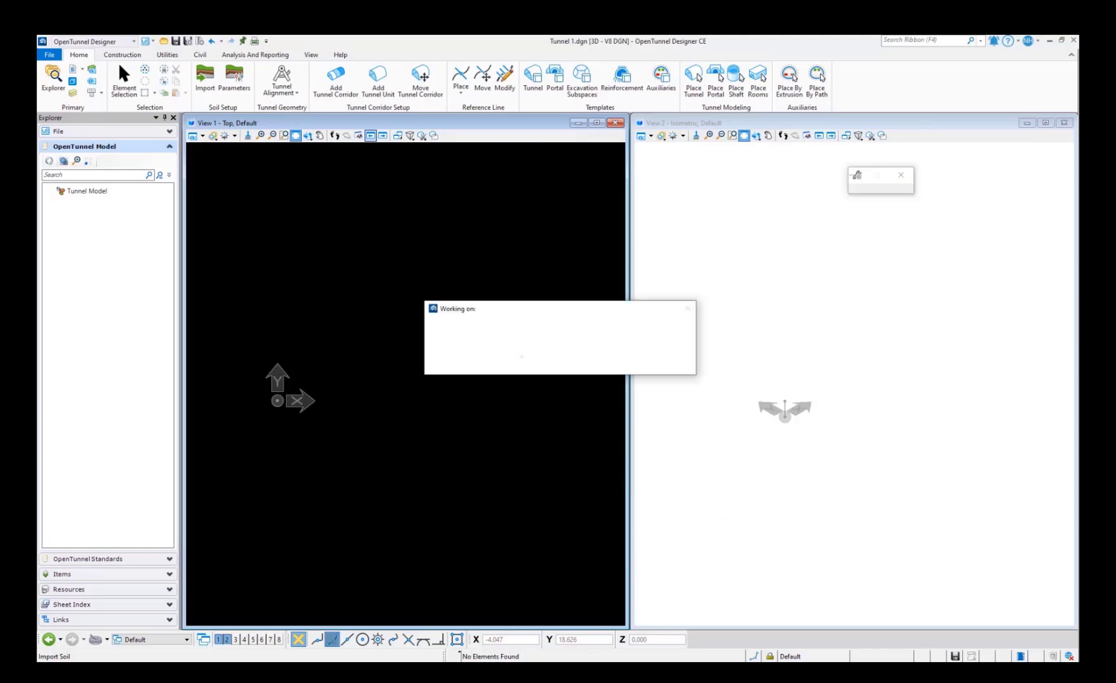
pyautogui.click(295, 136)
pyautogui.click(744, 136)
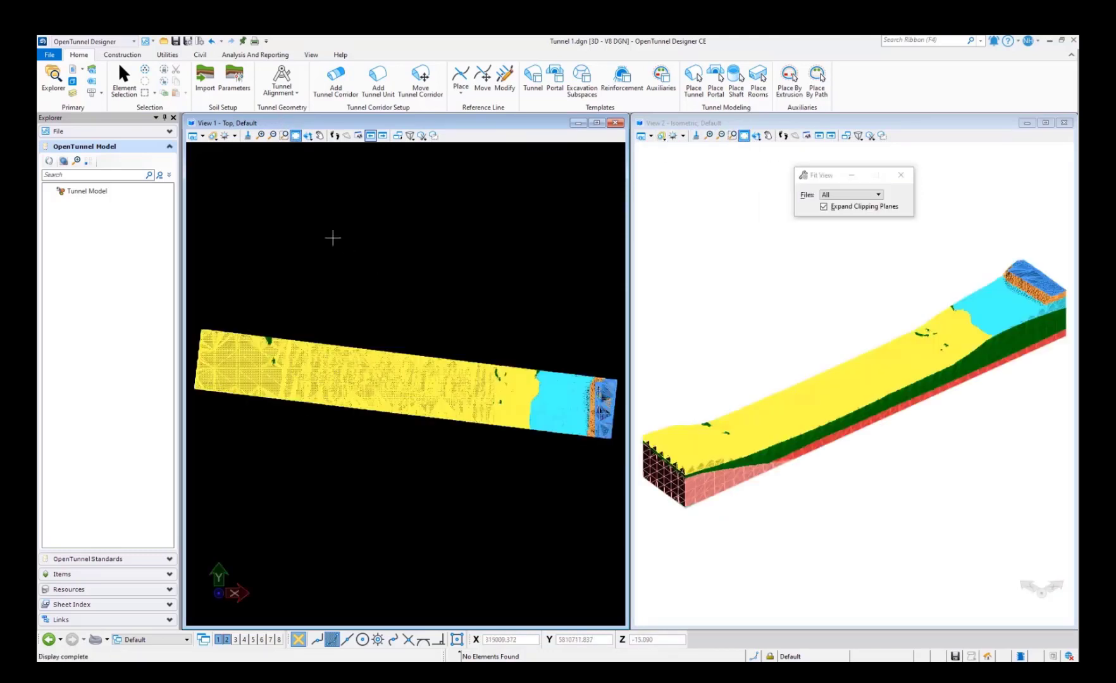
# - Import the tunnel alignment from Metric_soil_alignment.xml with civil rules created
pyautogui.click(296, 93)
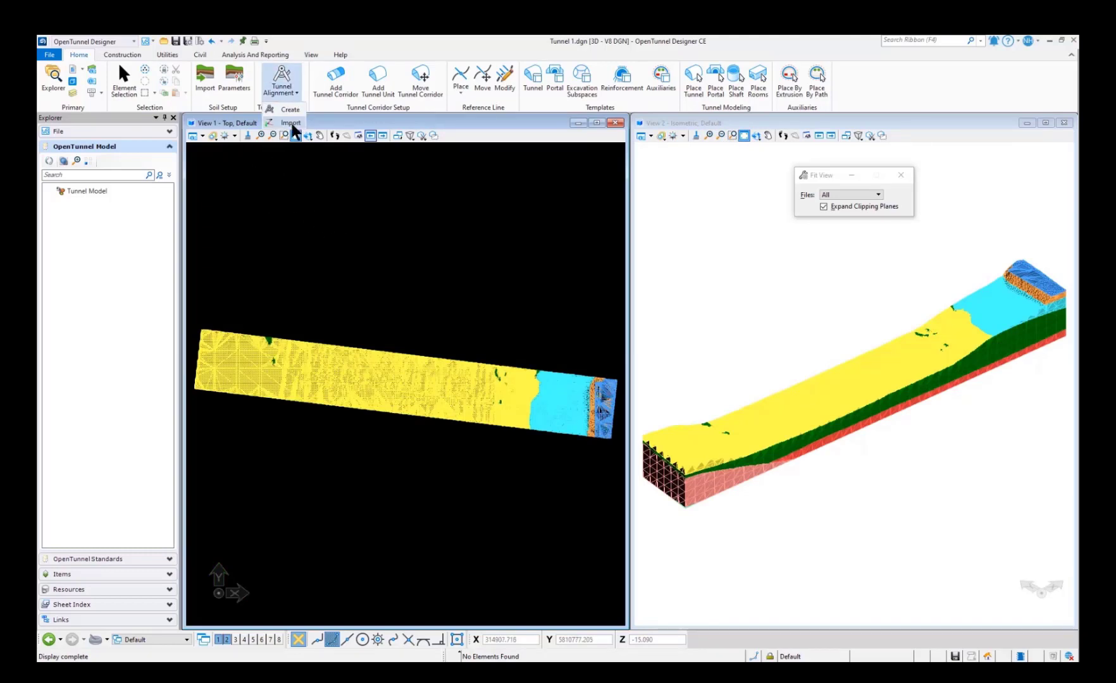
pyautogui.click(291, 124)
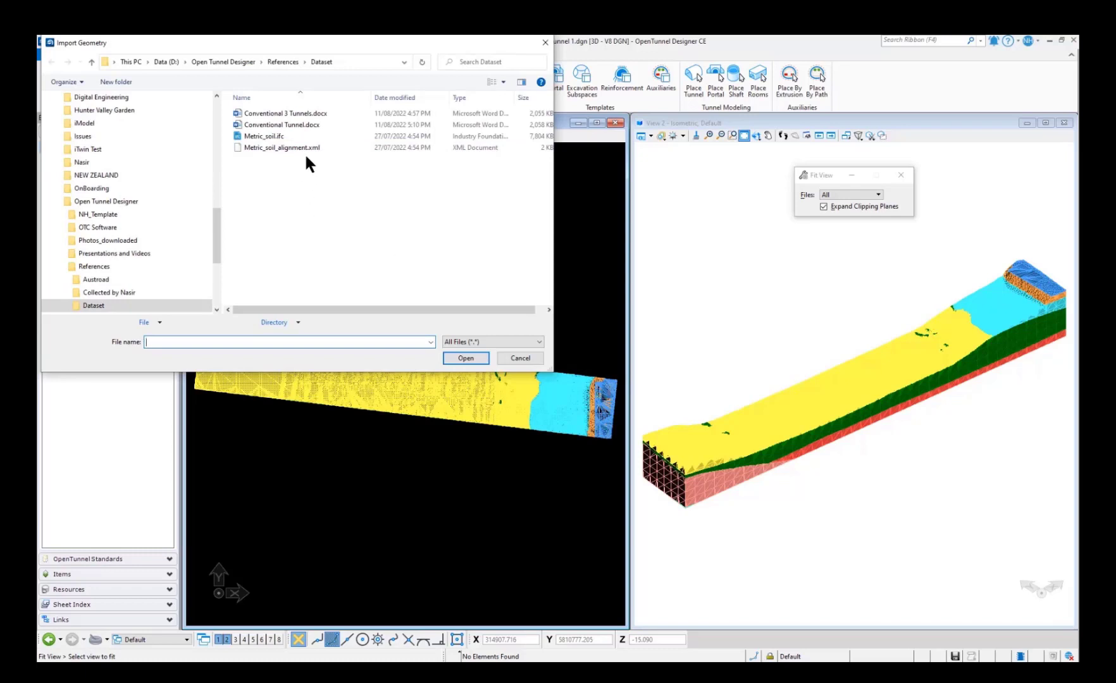
pyautogui.click(303, 147)
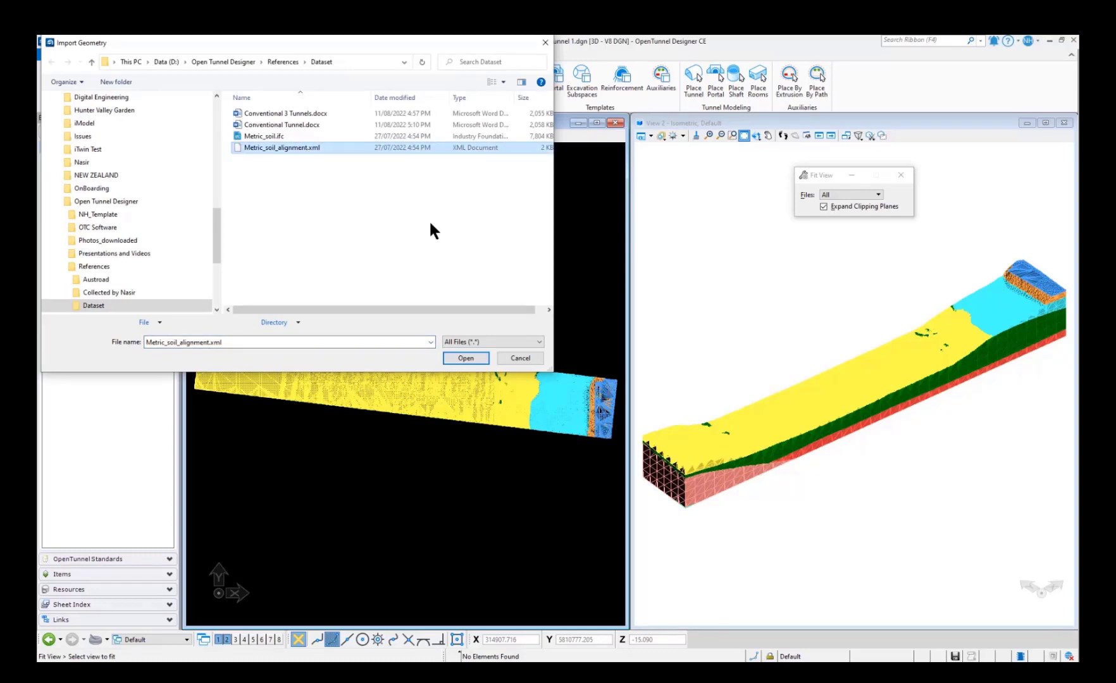
pyautogui.click(539, 343)
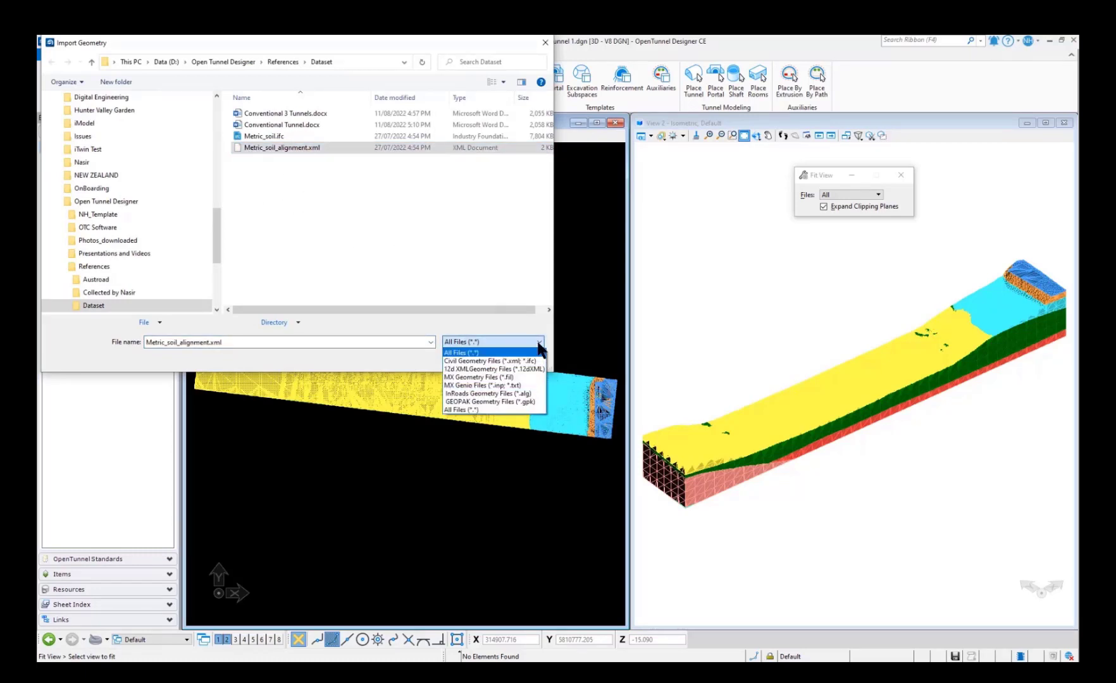
pyautogui.click(397, 316)
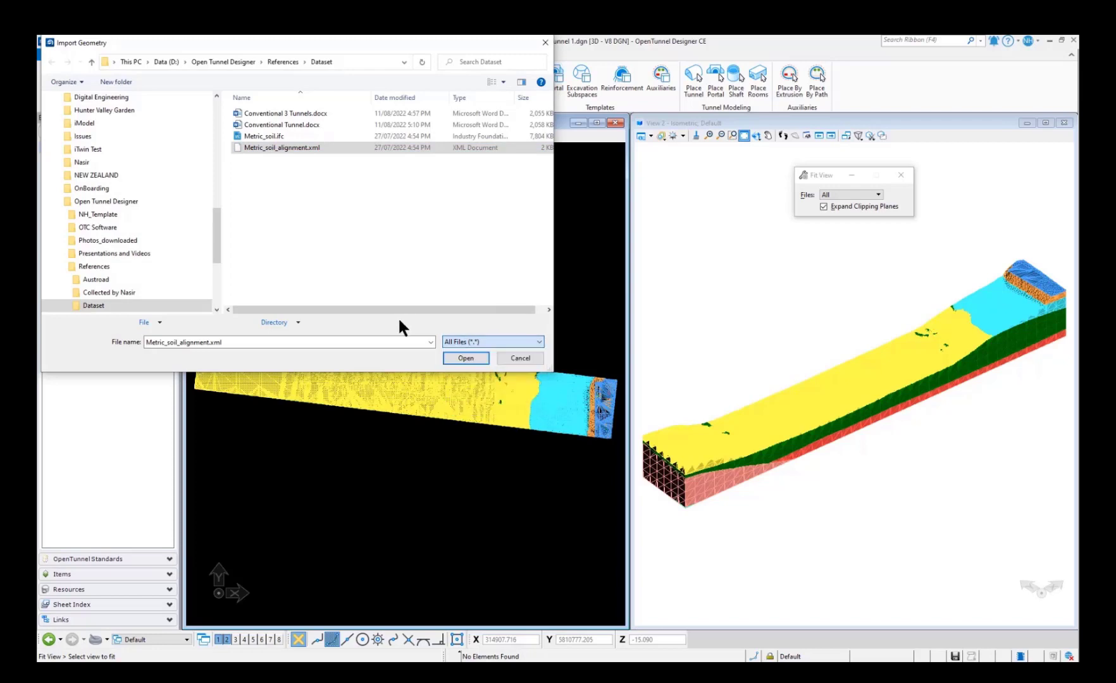
pyautogui.click(478, 358)
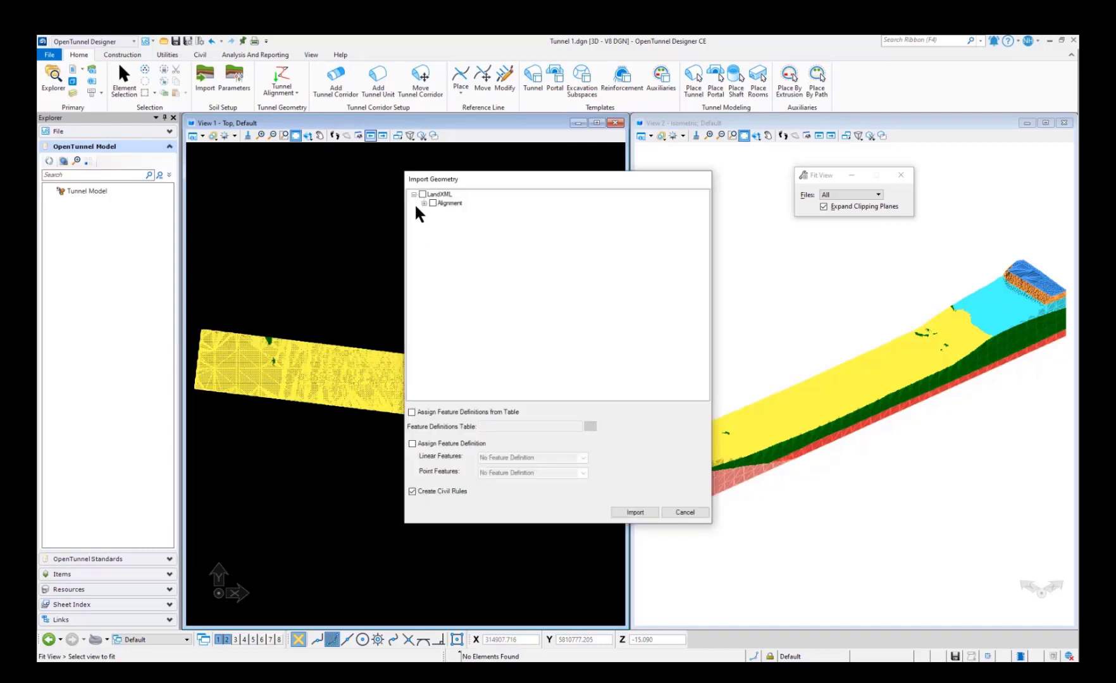
pyautogui.click(634, 512)
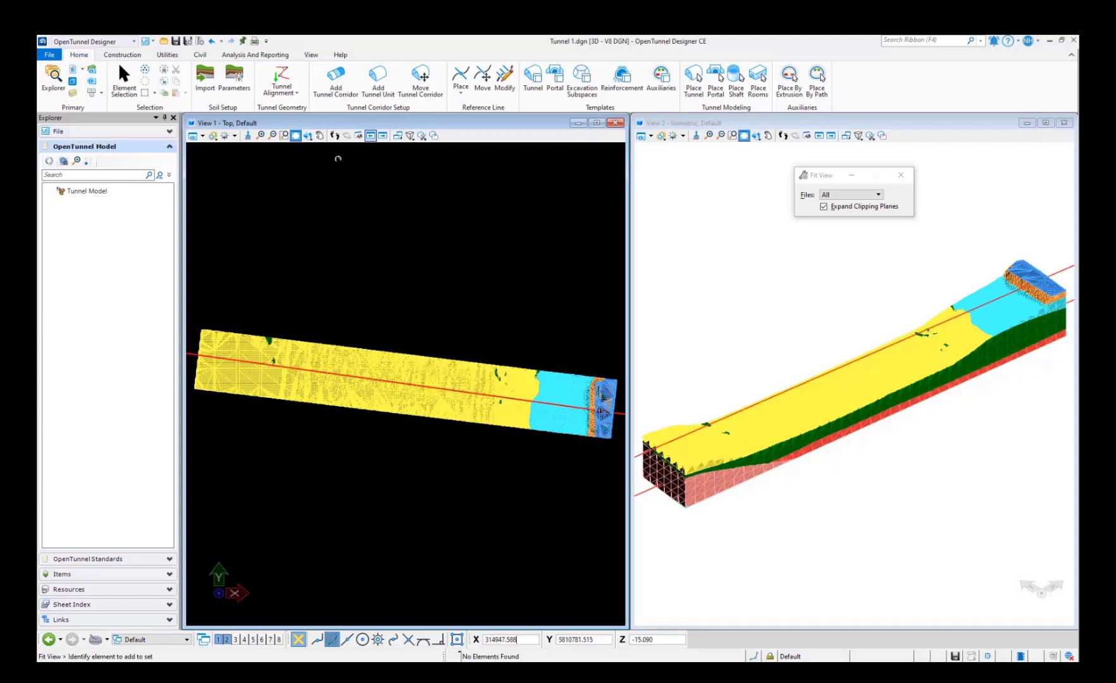
# - Add tunnel corridor TC 1 with a Conventional tunnel unit named Tunnel1 along the imported alignment
pyautogui.click(336, 72)
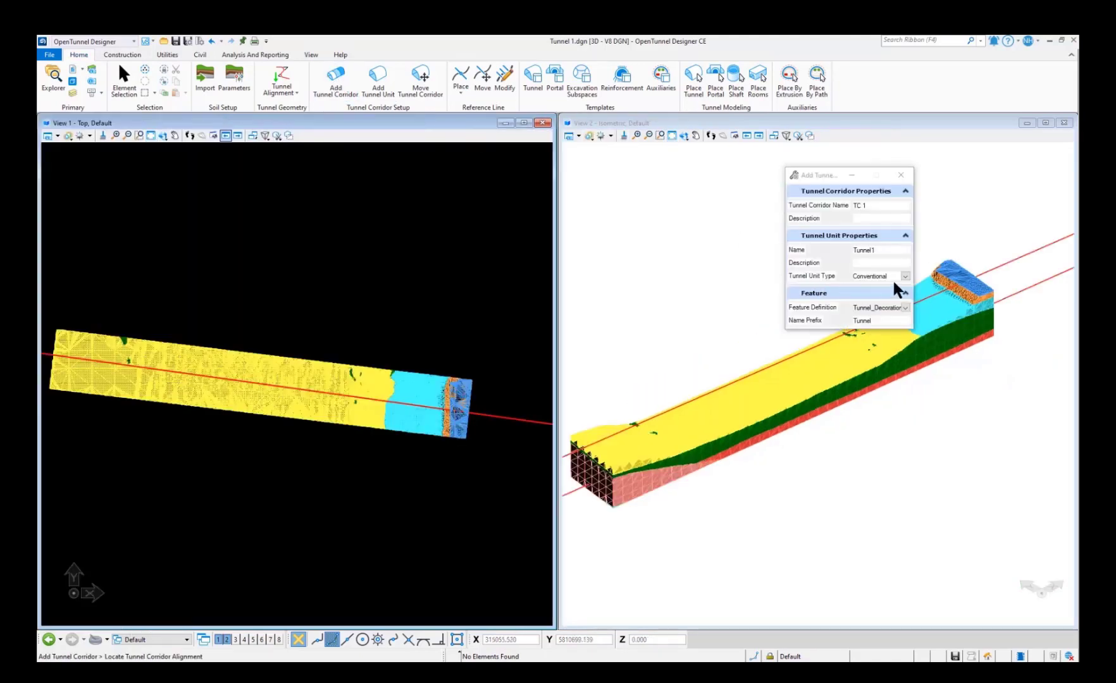
pyautogui.click(906, 274)
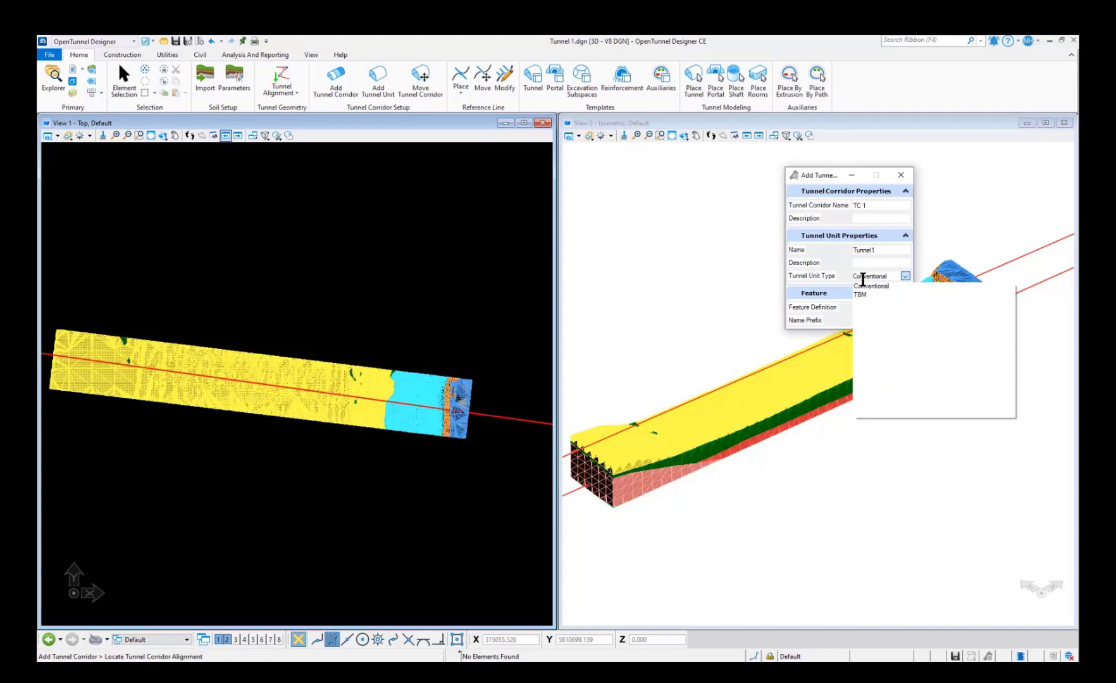
pyautogui.click(871, 285)
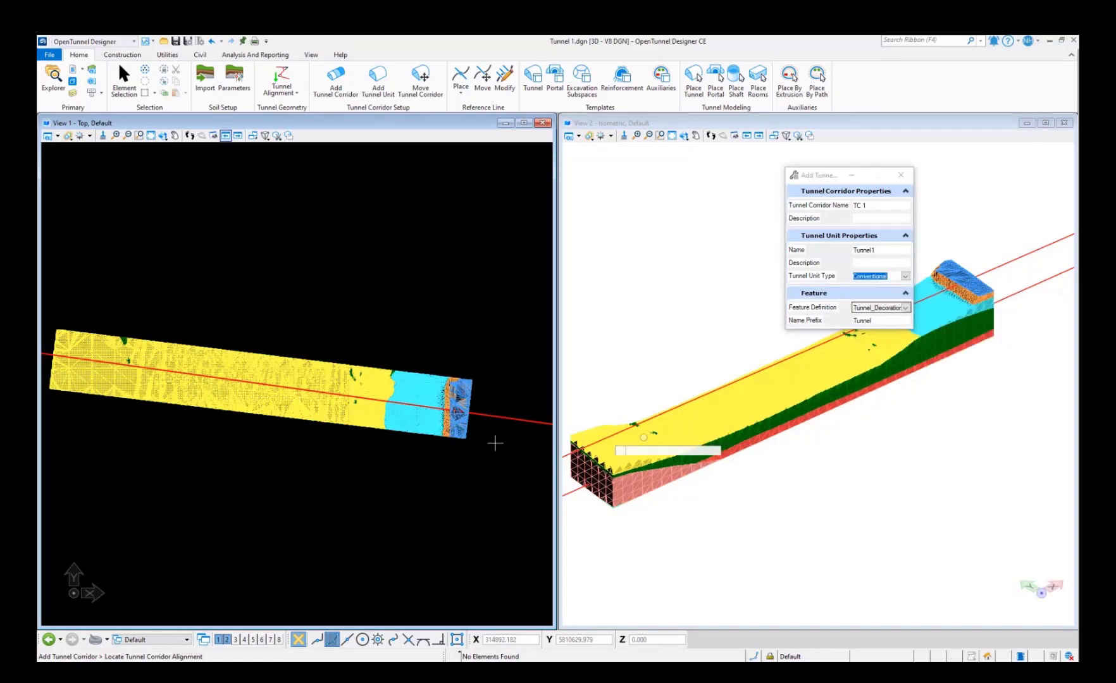
pyautogui.click(493, 416)
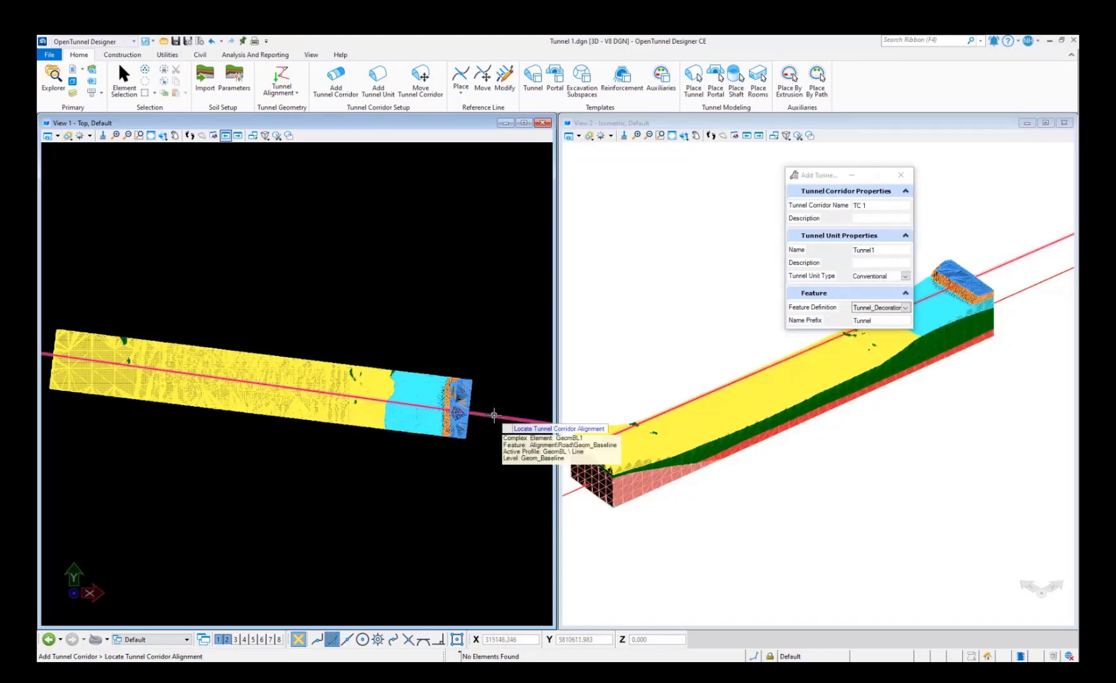
pyautogui.click(493, 415)
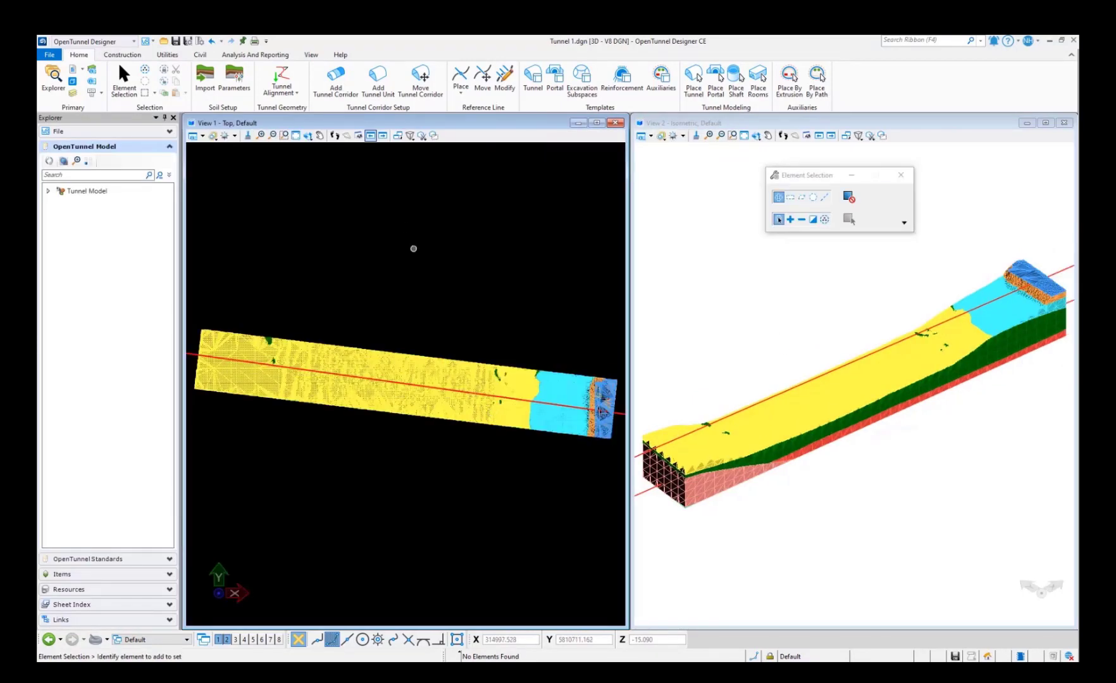
# - Lay out 4 multi reference lines at 0° skew along the alignment, from about station 0+022.6 to about 0+329.0
pyautogui.click(464, 96)
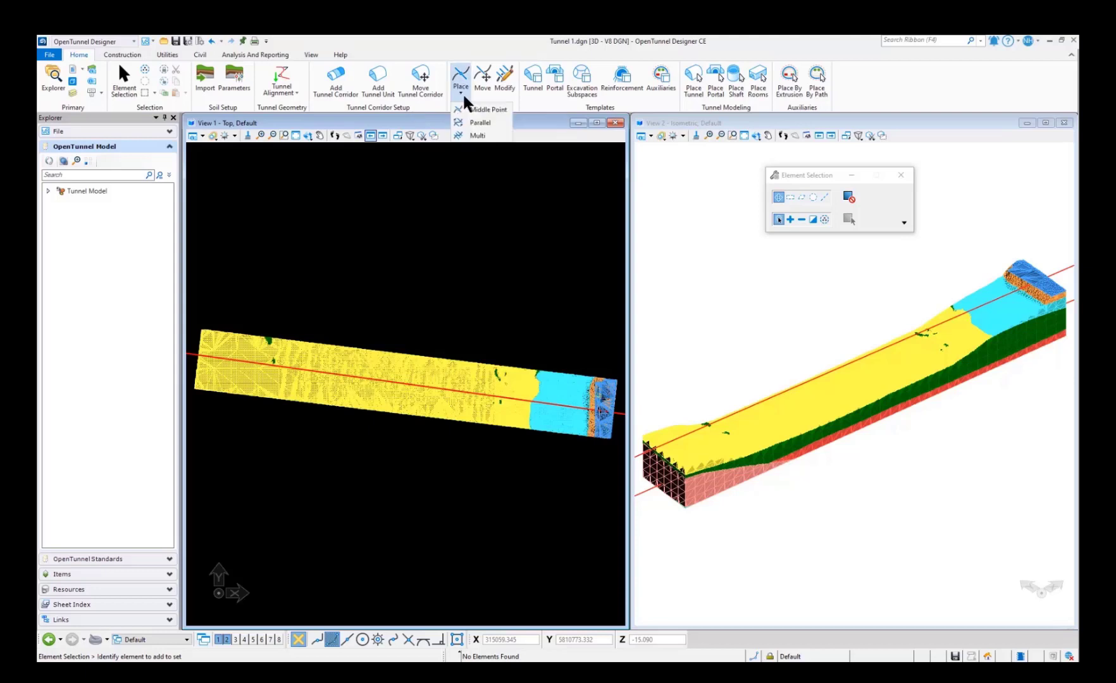
pyautogui.click(477, 135)
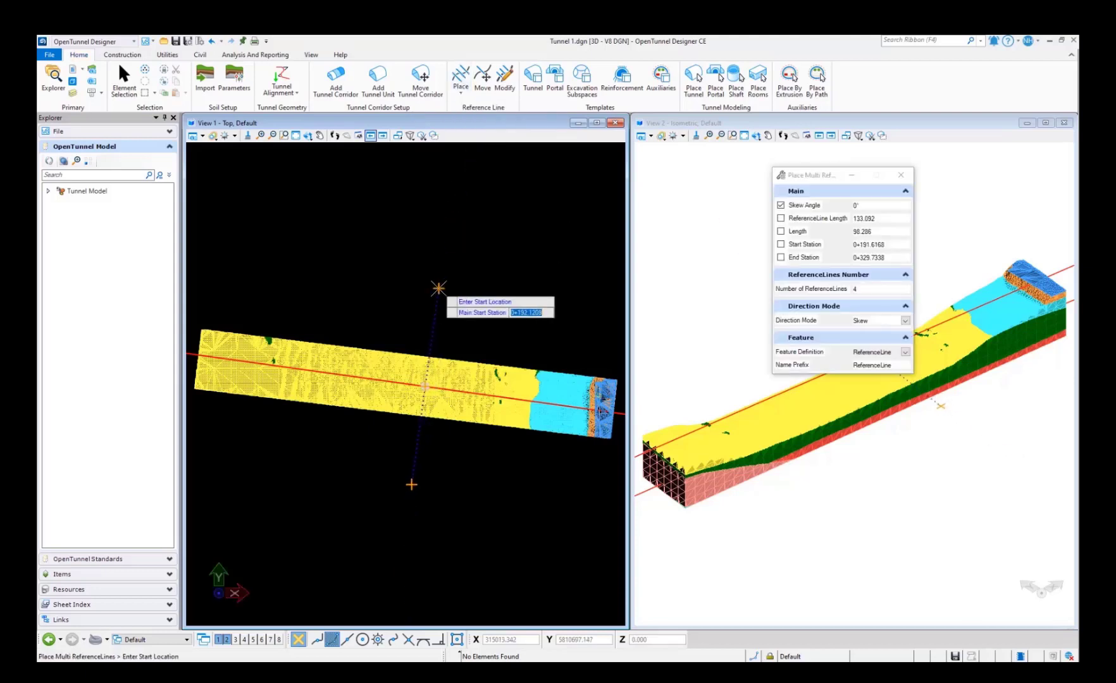
pyautogui.scroll(-1, 436, 287)
pyautogui.doubleClick(856, 289)
pyautogui.write('4')
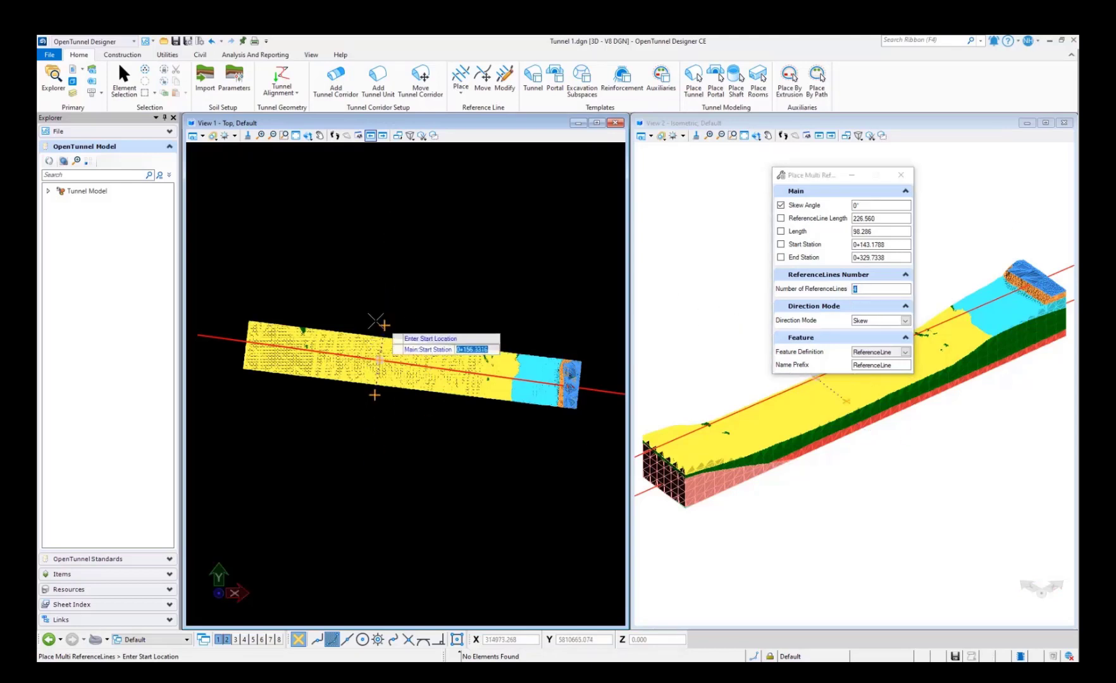
pyautogui.click(234, 277)
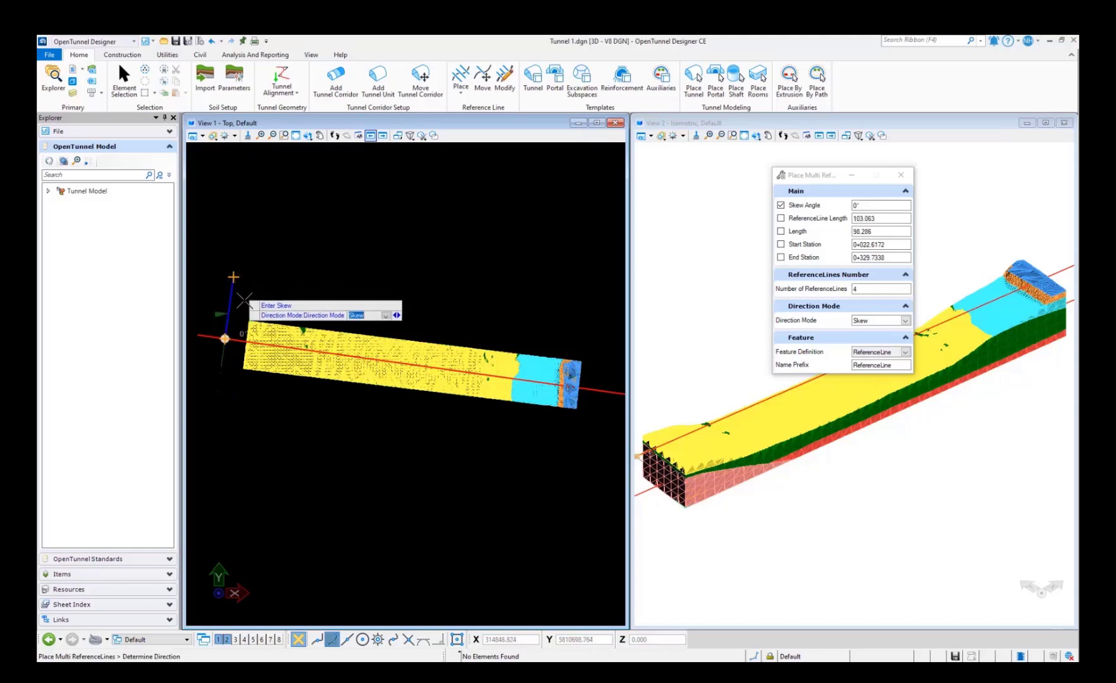
pyautogui.scroll(-1, 250, 359)
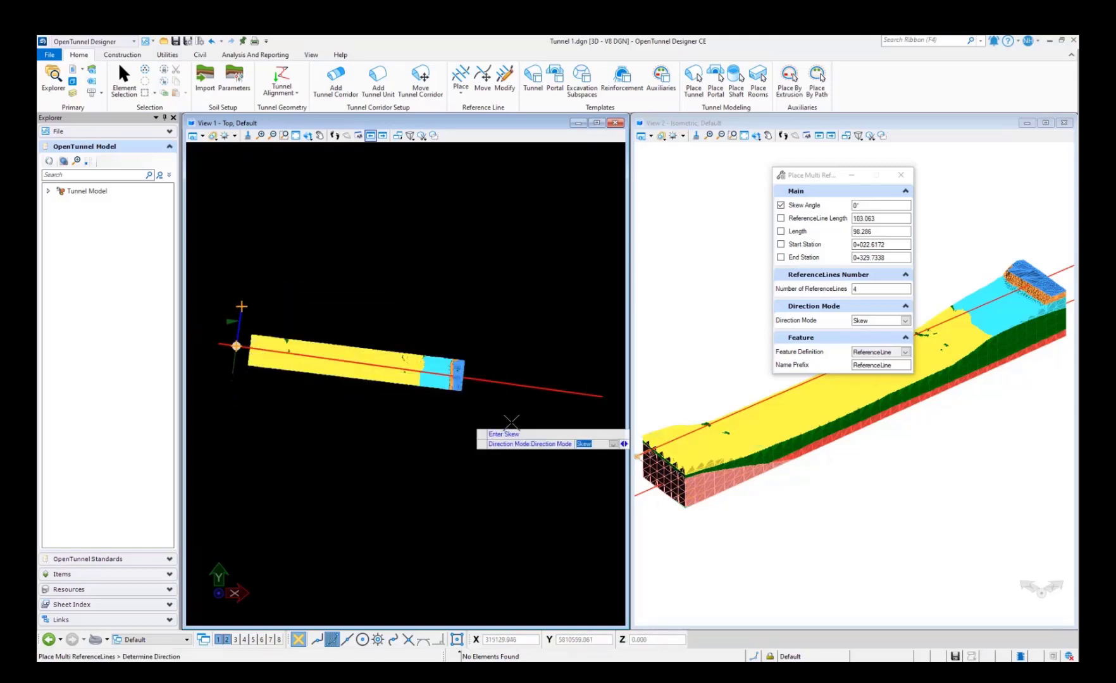
pyautogui.click(598, 398)
pyautogui.scroll(3, 471, 378)
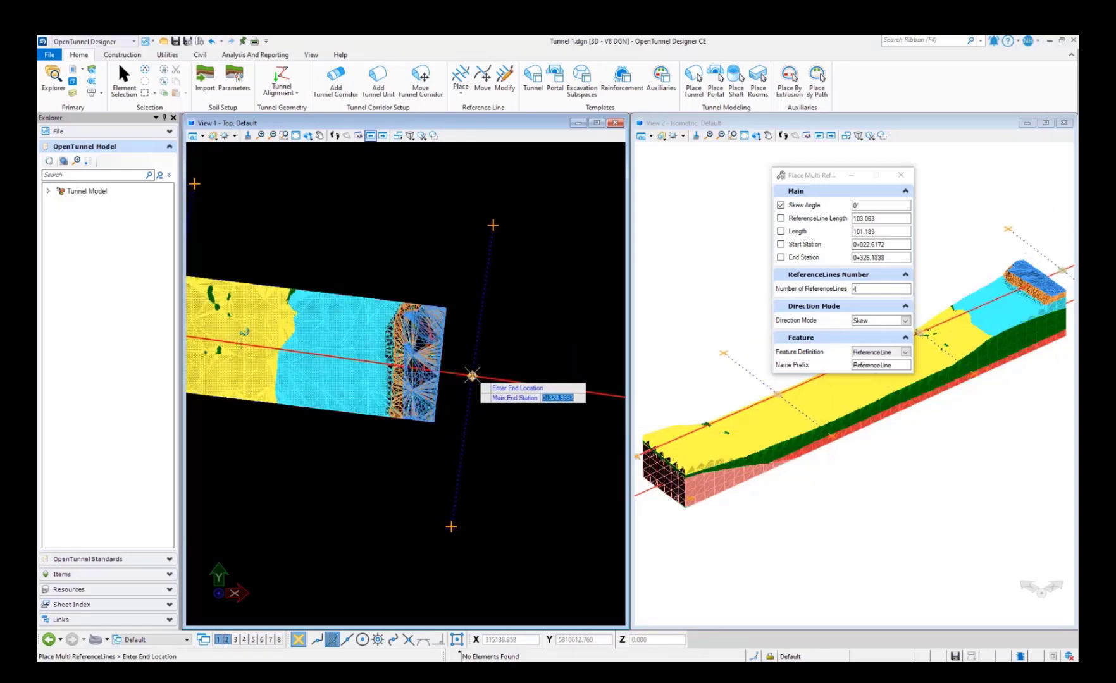
pyautogui.click(471, 376)
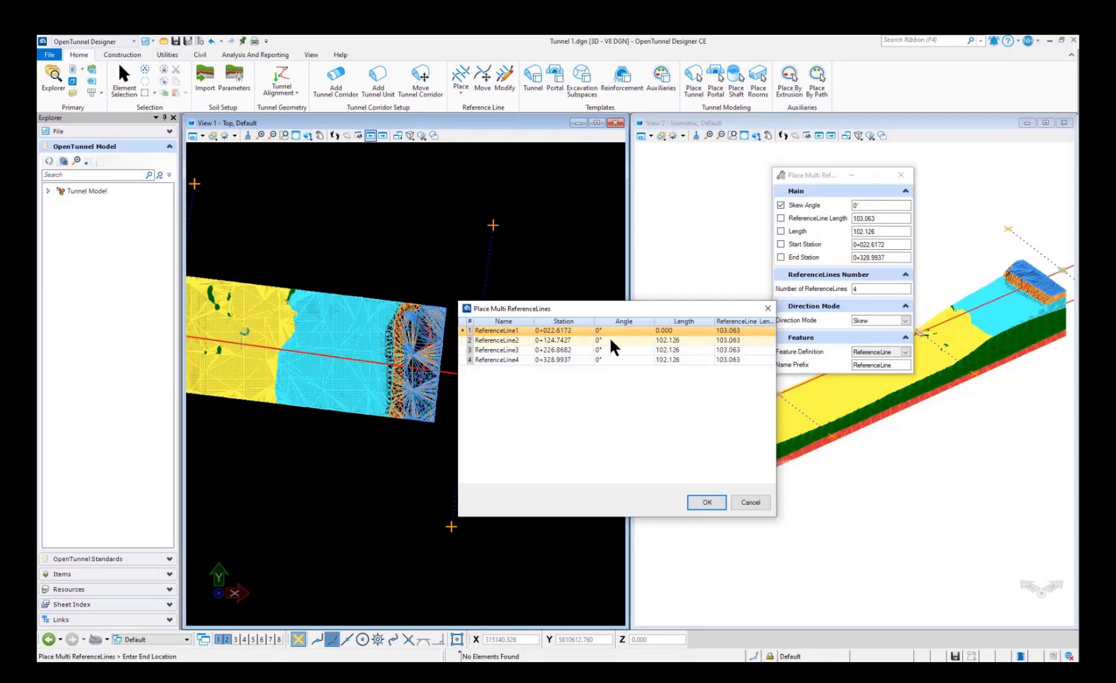
# - Set the station of ReferenceLine1 to 0+025
pyautogui.click(573, 329)
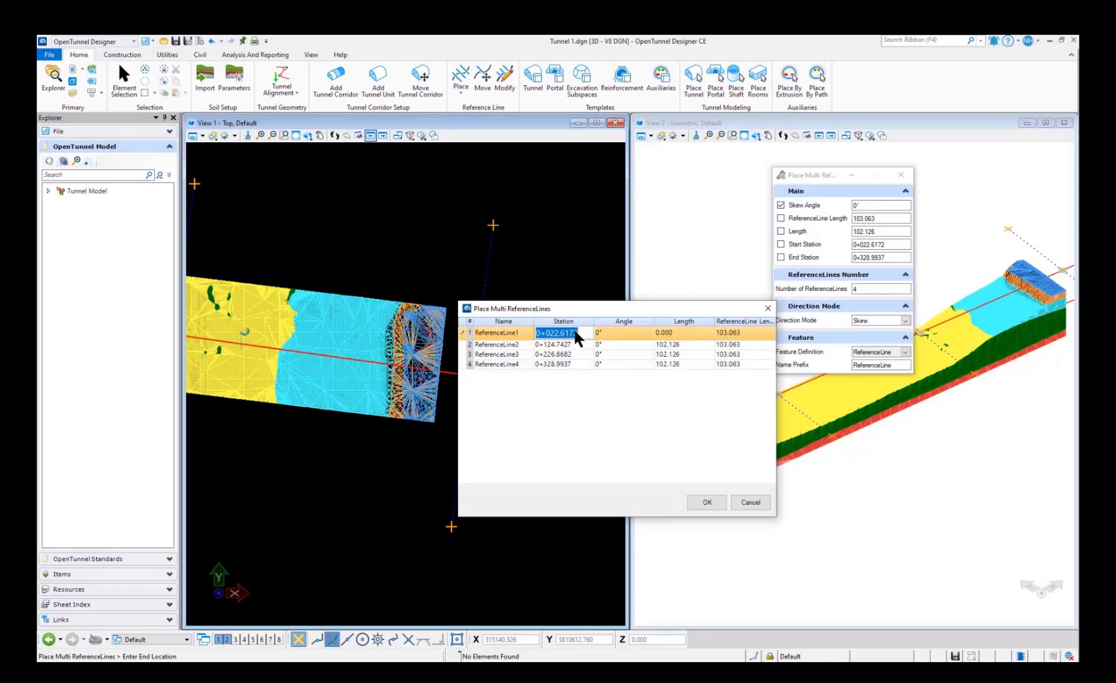
pyautogui.moveTo(576, 333); pyautogui.dragTo(548, 347)
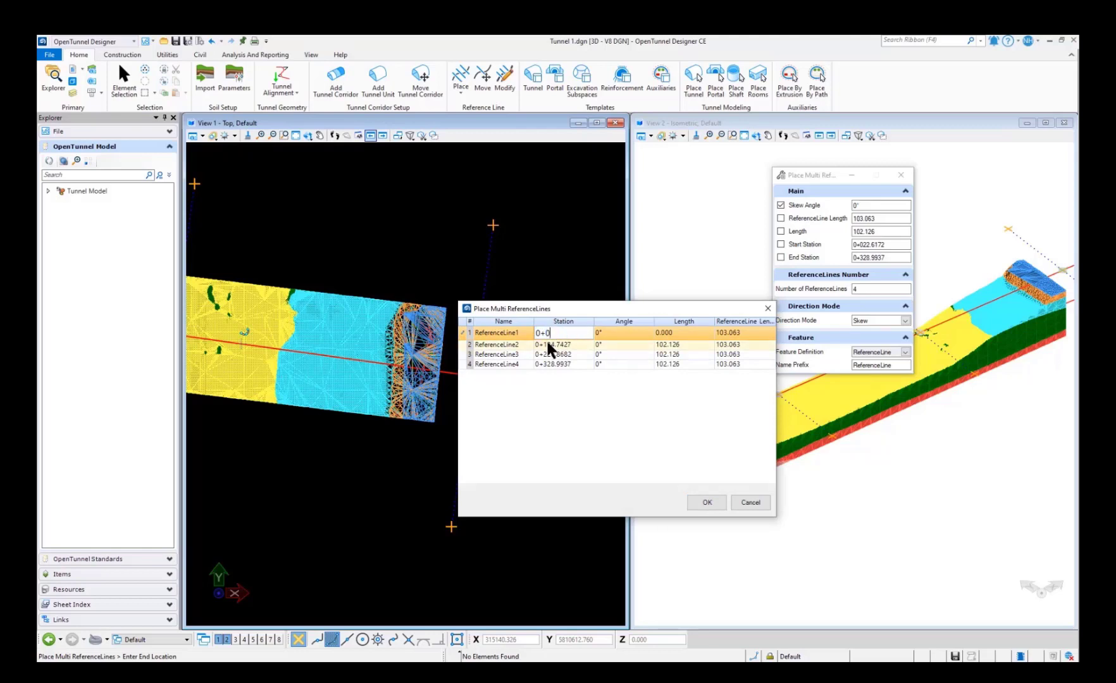
pyautogui.write('025')
pyautogui.press('Return')
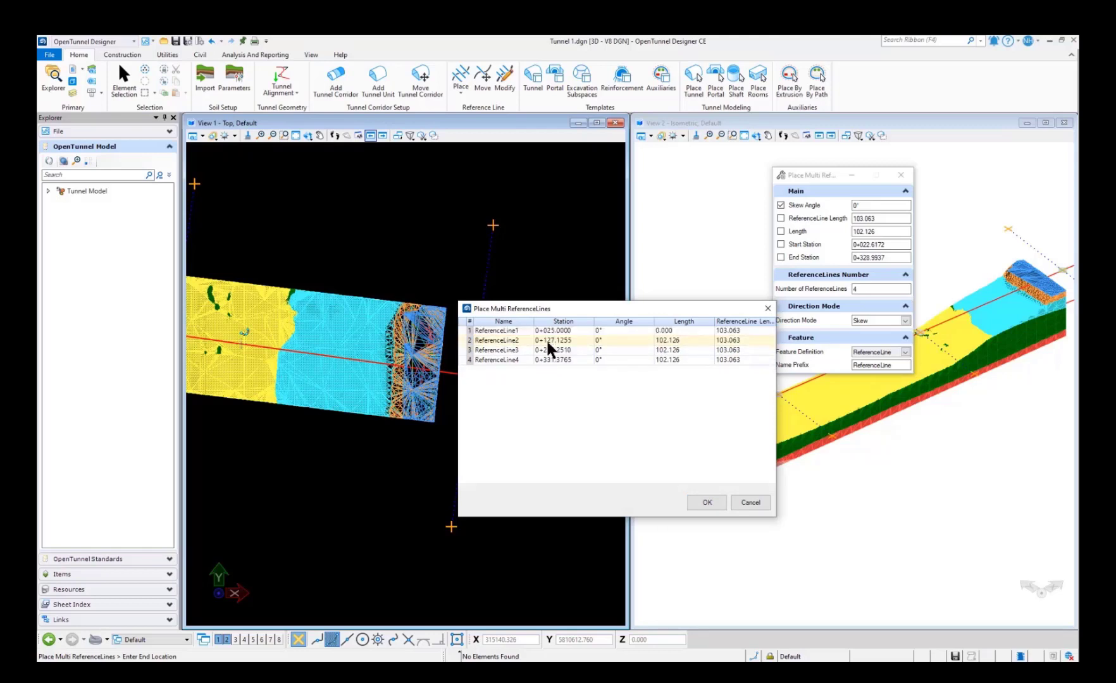
# - Set the lengths of ReferenceLine2, ReferenceLine3 and ReferenceLine4 to 10, 285 and 5 m, and create the reference lines
pyautogui.click(676, 339)
pyautogui.click(680, 341)
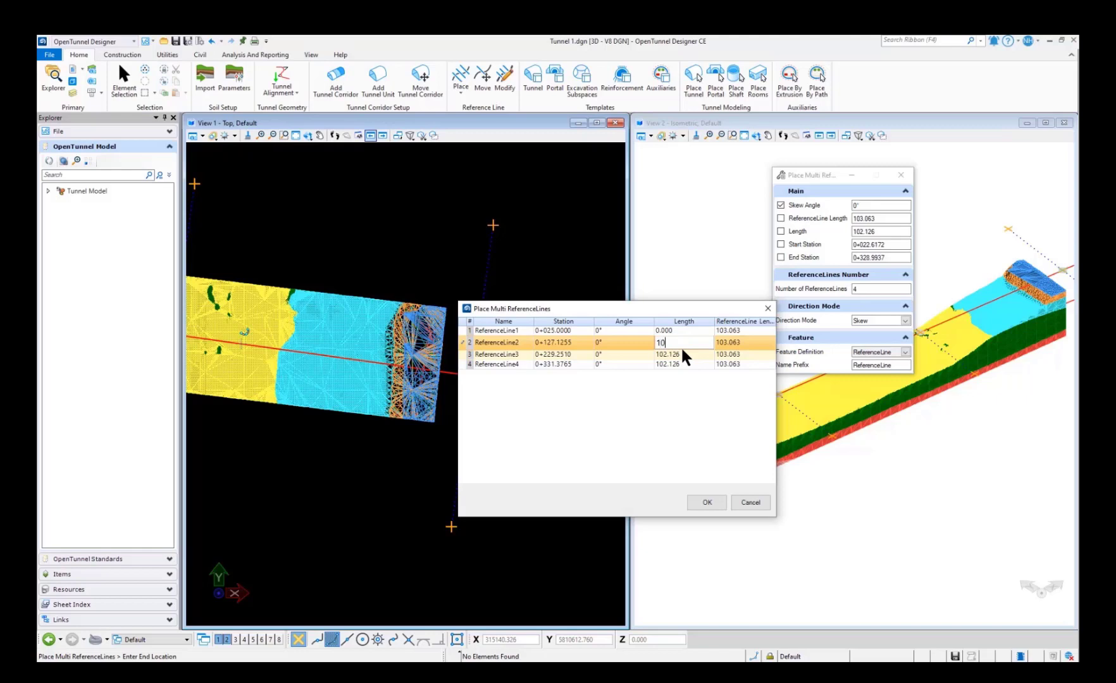
pyautogui.press('Return')
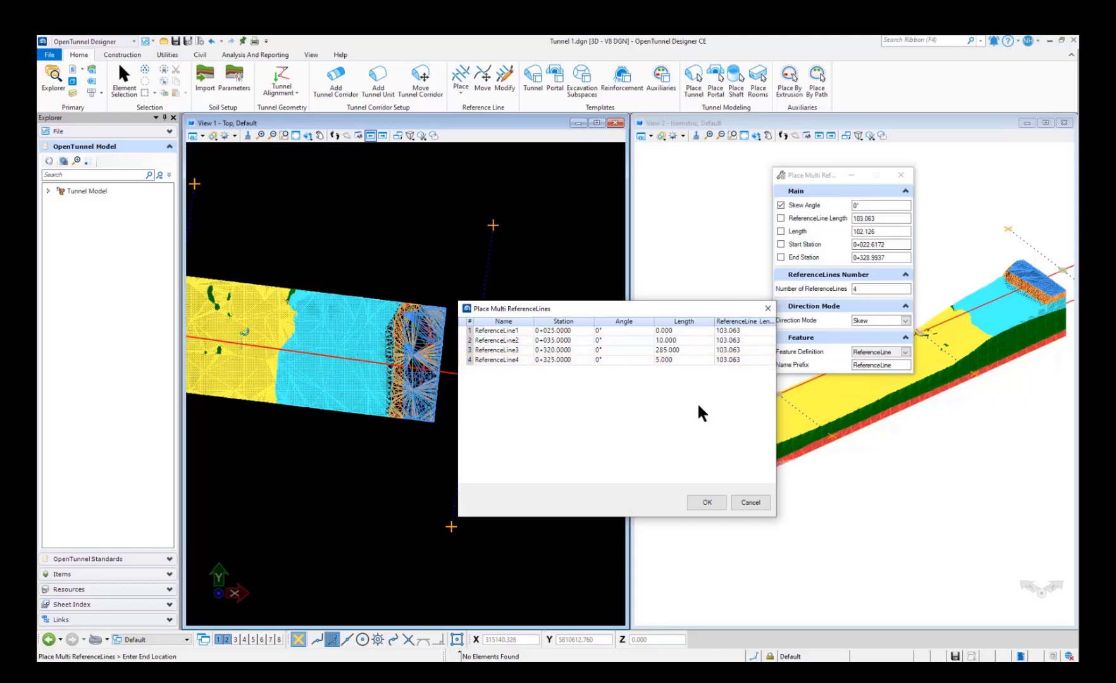
pyautogui.press('Return')
pyautogui.scroll(-2, 383, 480)
pyautogui.scroll(2, 414, 500)
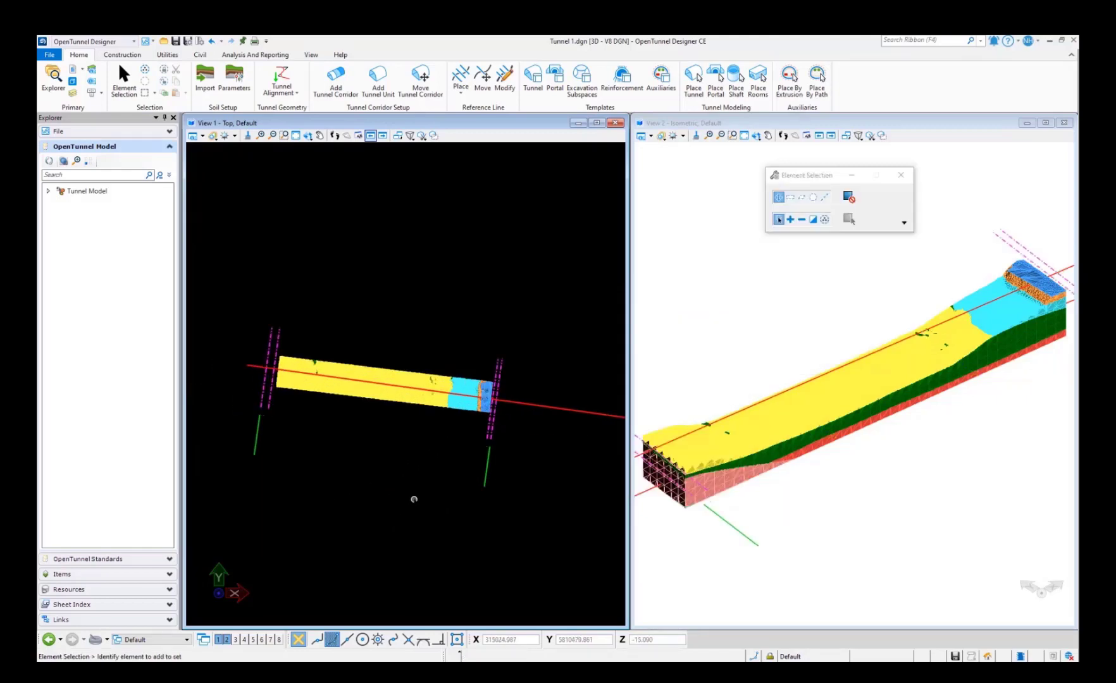
# - Import the Conv_SemiCircle_Ex_Rf template into the tunnel templates list
pyautogui.click(422, 136)
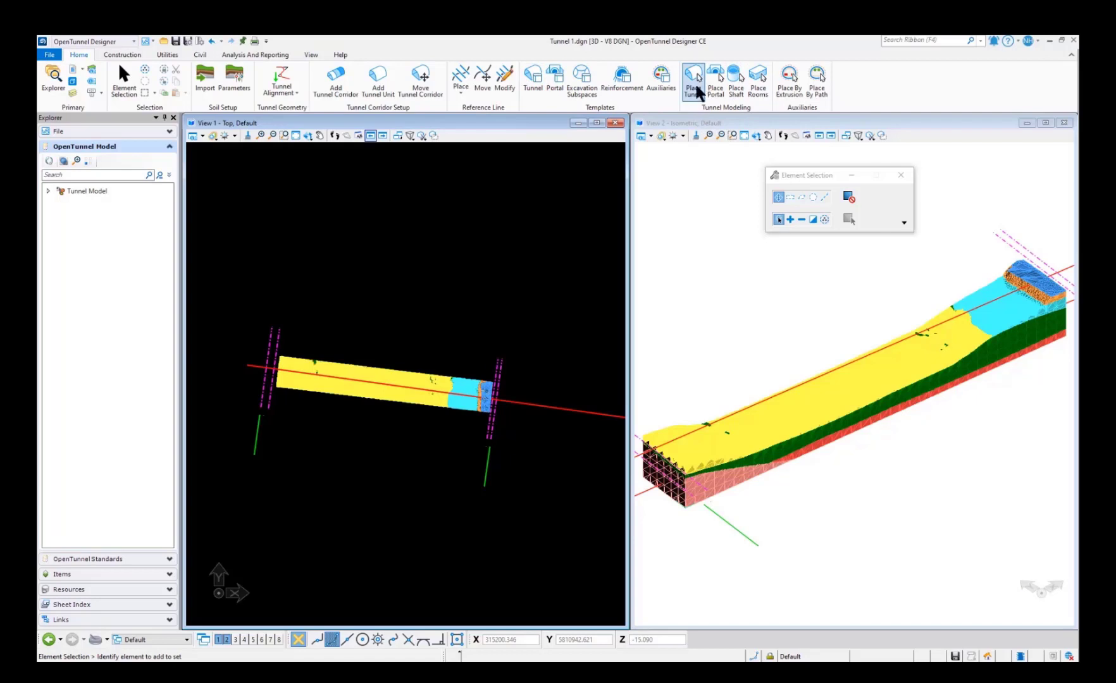
pyautogui.click(540, 89)
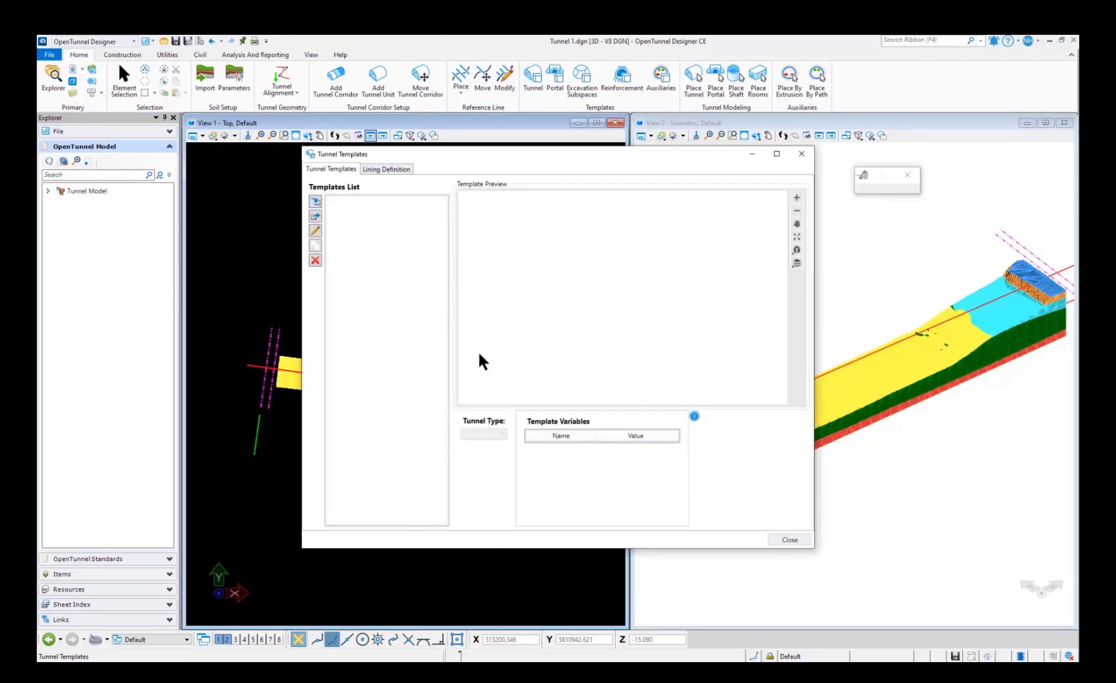
pyautogui.click(316, 202)
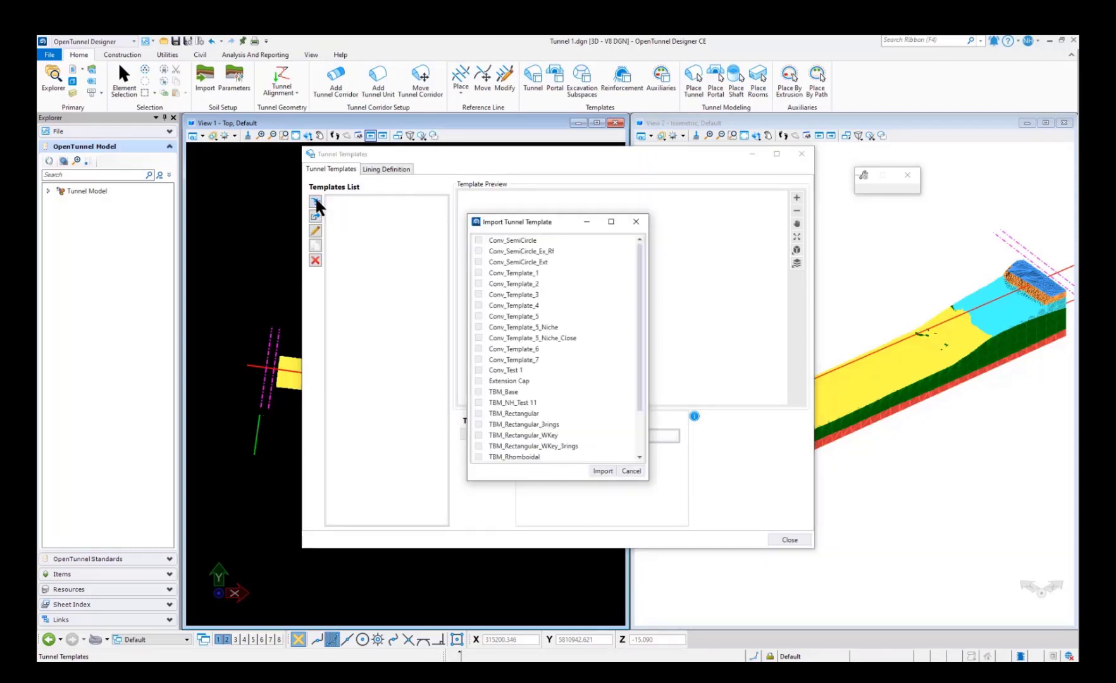
pyautogui.click(479, 251)
pyautogui.click(598, 471)
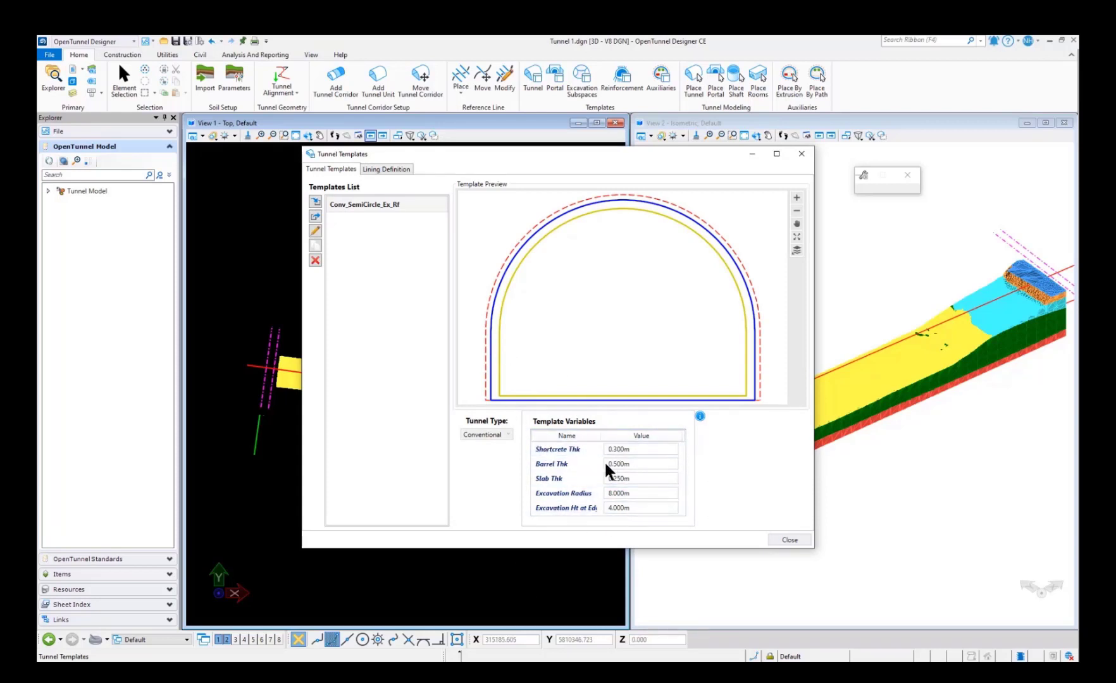
# - Review the template's lining definition and the material options available for part 1, the ring
pyautogui.click(389, 169)
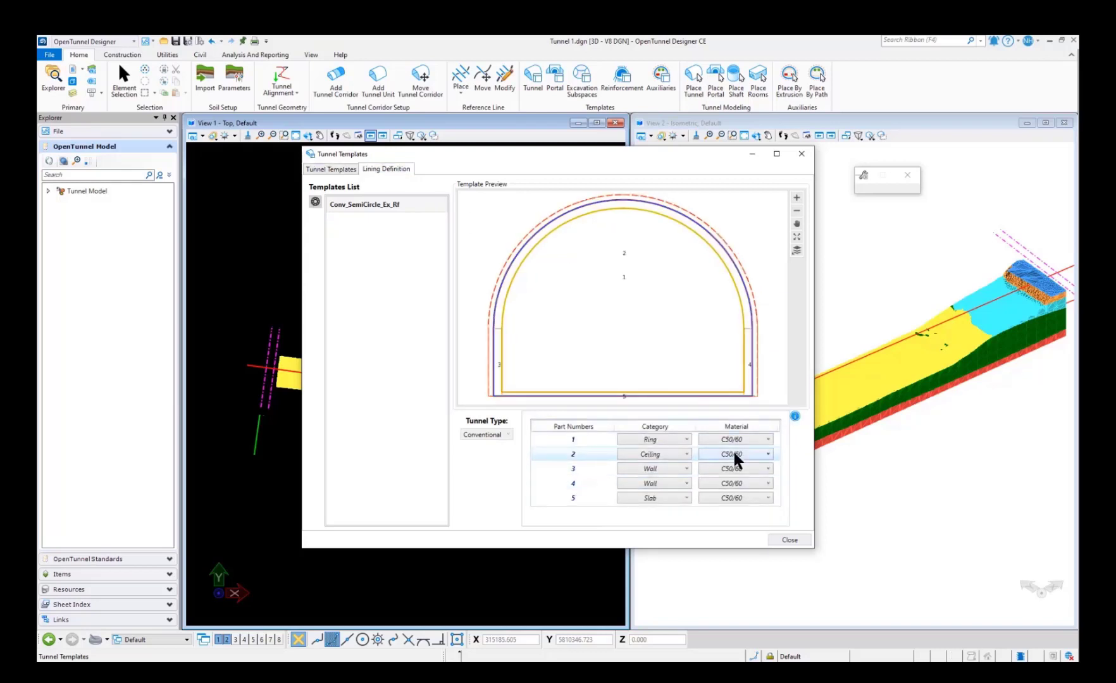
pyautogui.click(764, 438)
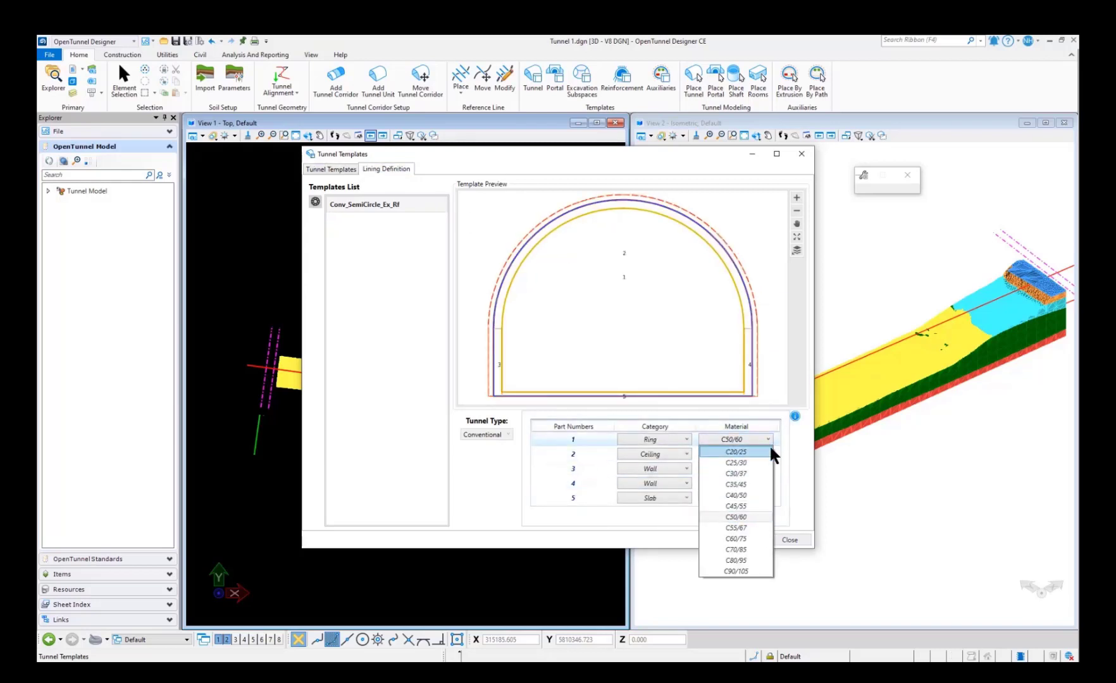
pyautogui.click(783, 450)
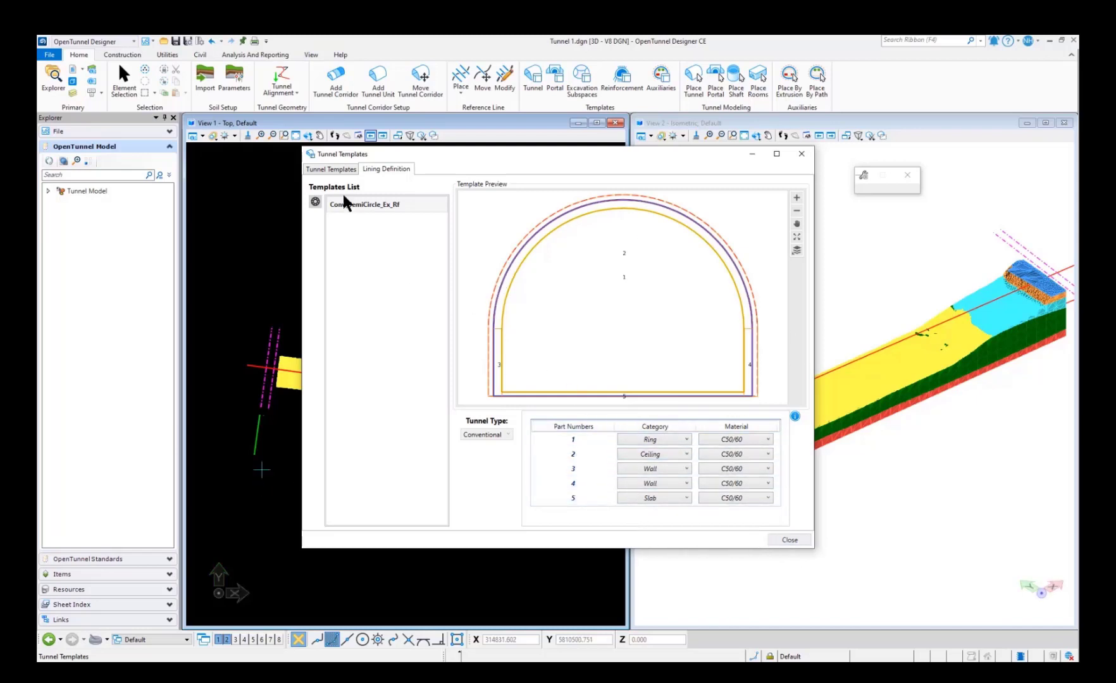
# - Finish with the tunnel templates and start a conventional tunnel using the Conv_SemiCircle_Ex_Rf template
pyautogui.click(335, 168)
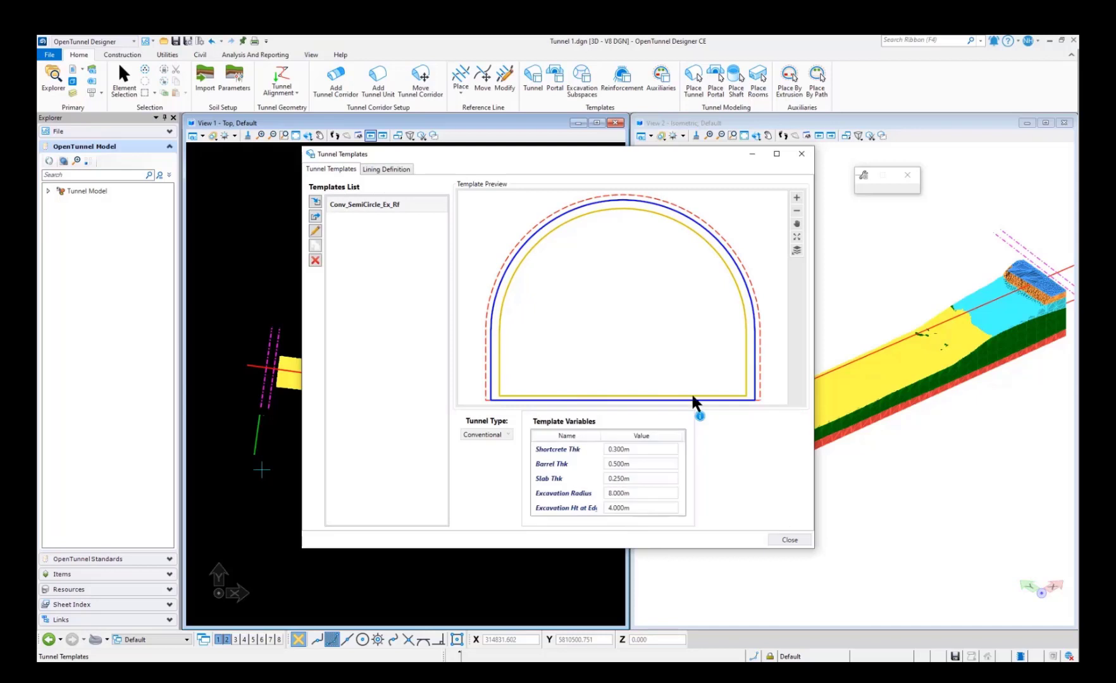
pyautogui.click(802, 539)
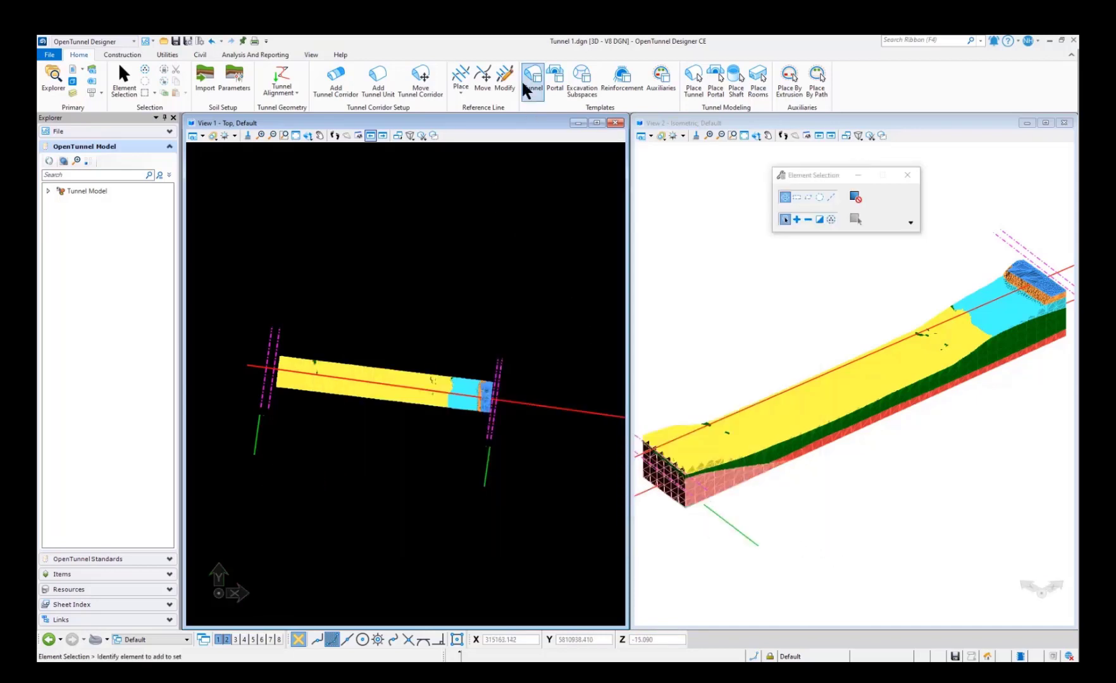
pyautogui.click(694, 94)
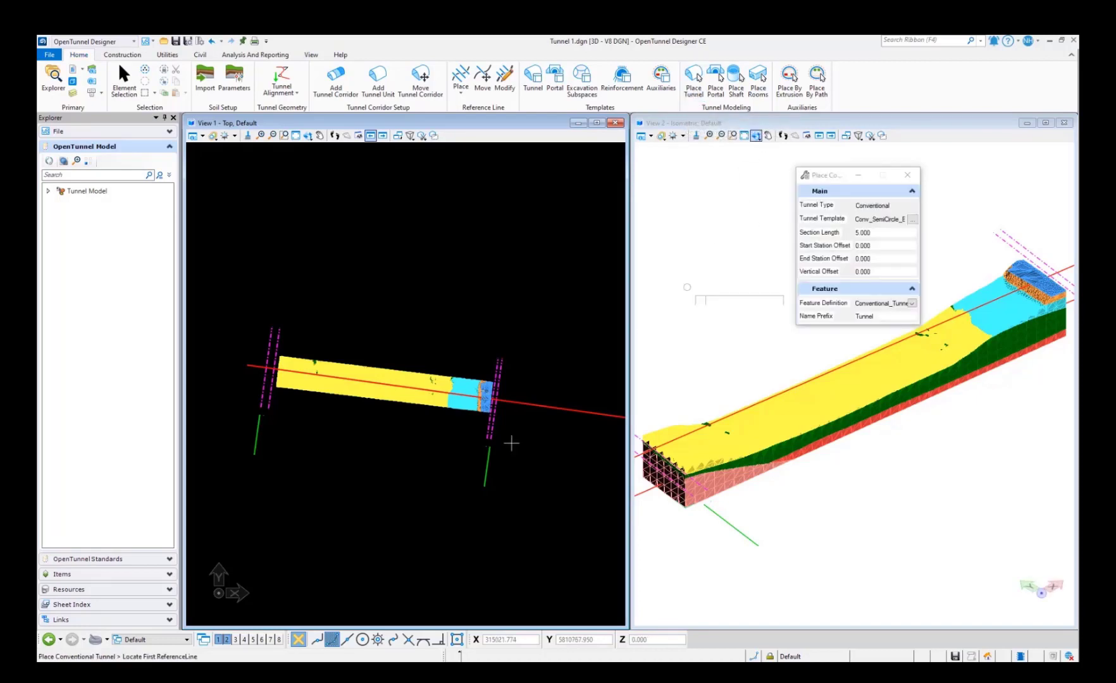
pyautogui.click(913, 219)
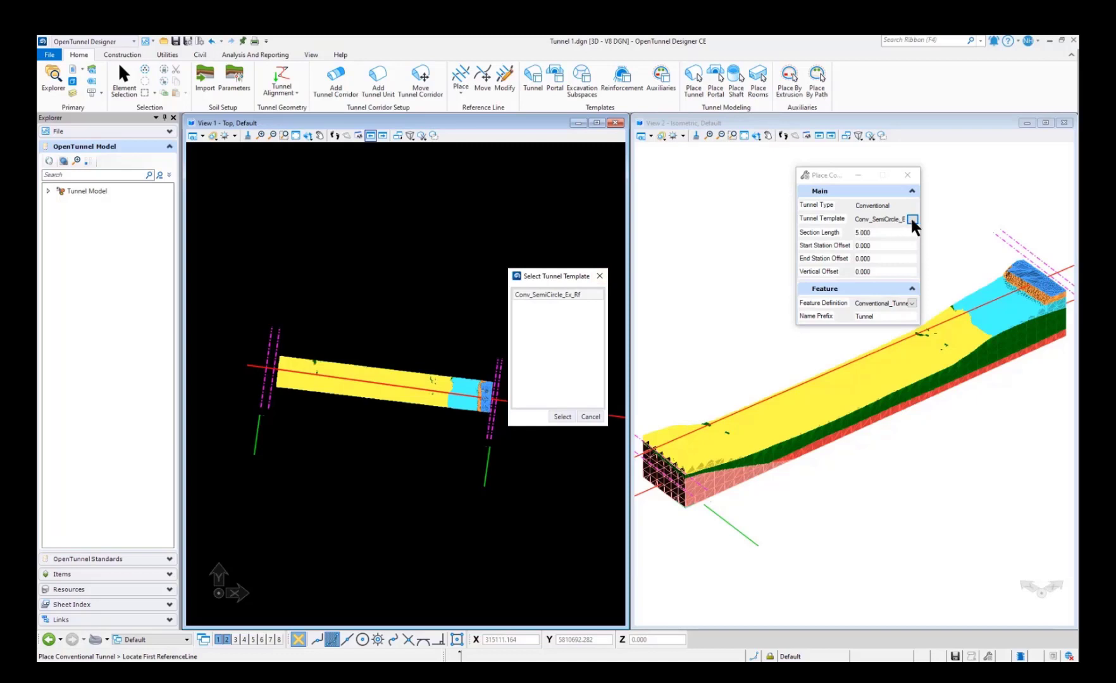
pyautogui.click(544, 294)
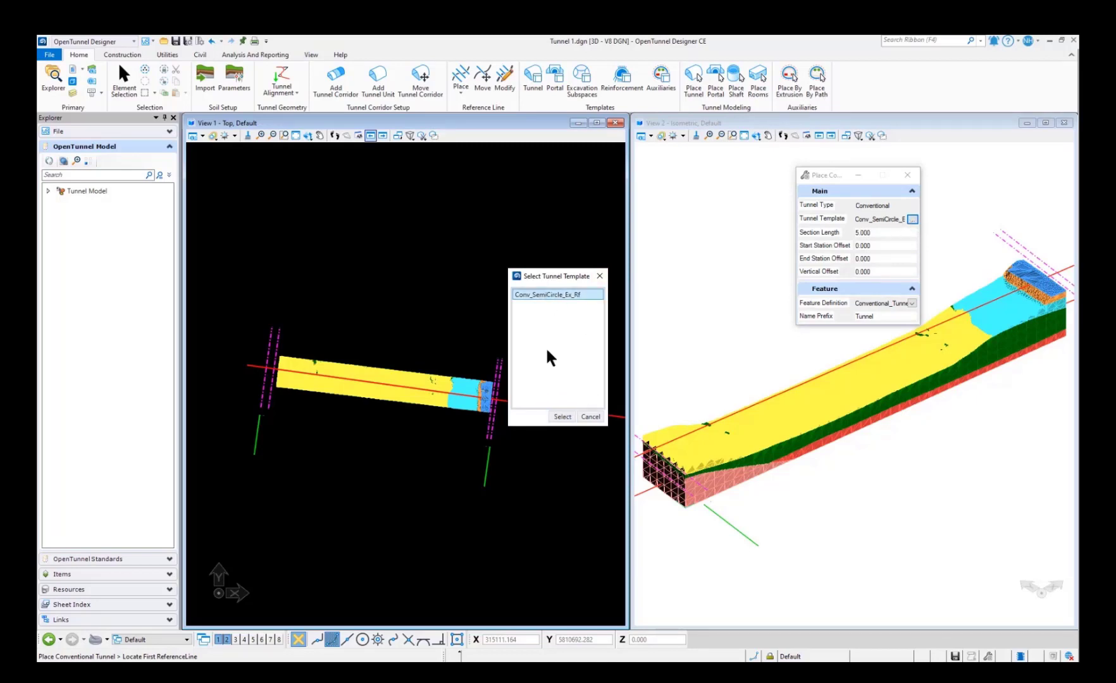
pyautogui.click(562, 417)
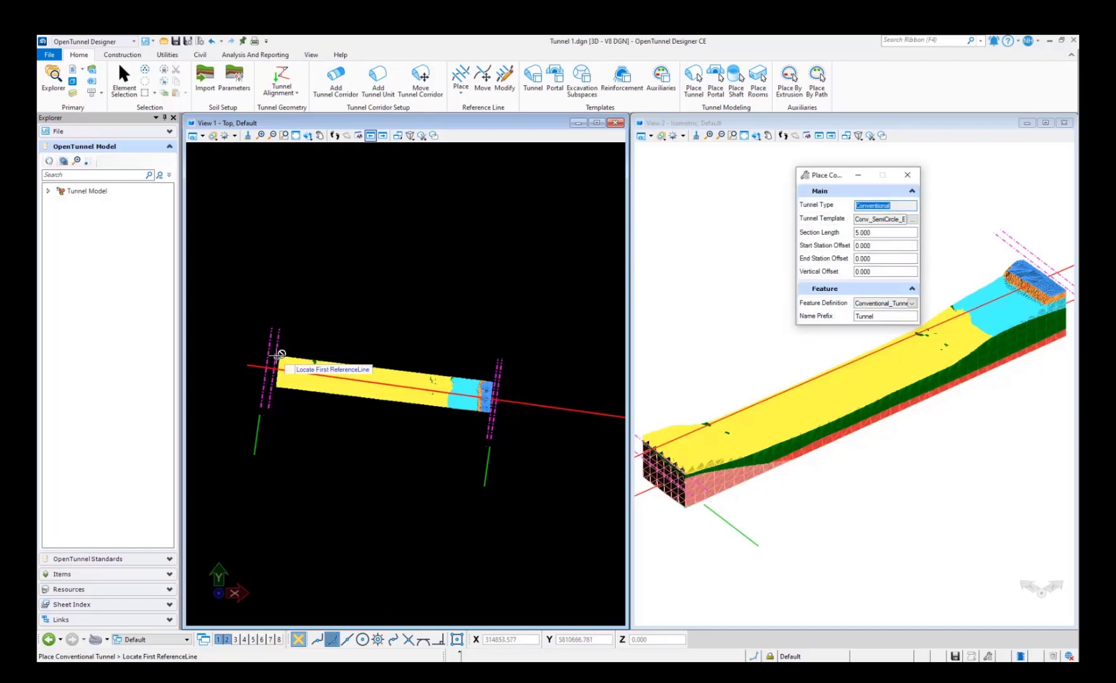
# - Place the conventional tunnel along the alignment from ReferenceLine2 to ReferenceLine3
pyautogui.scroll(1, 277, 354)
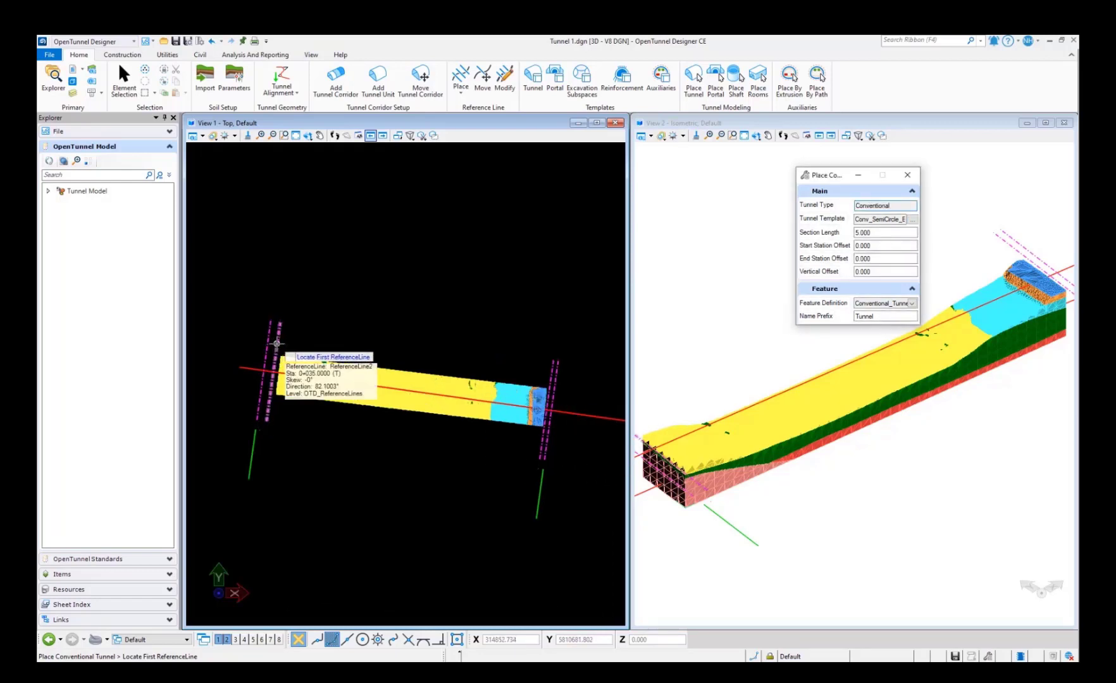
pyautogui.click(277, 343)
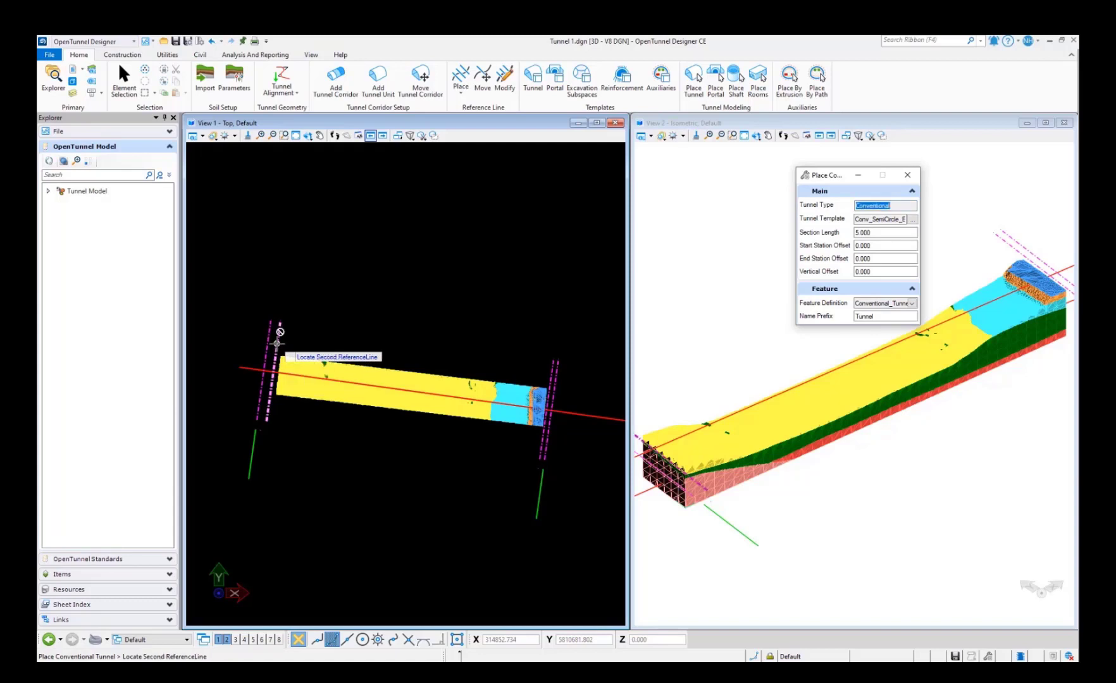
pyautogui.click(552, 373)
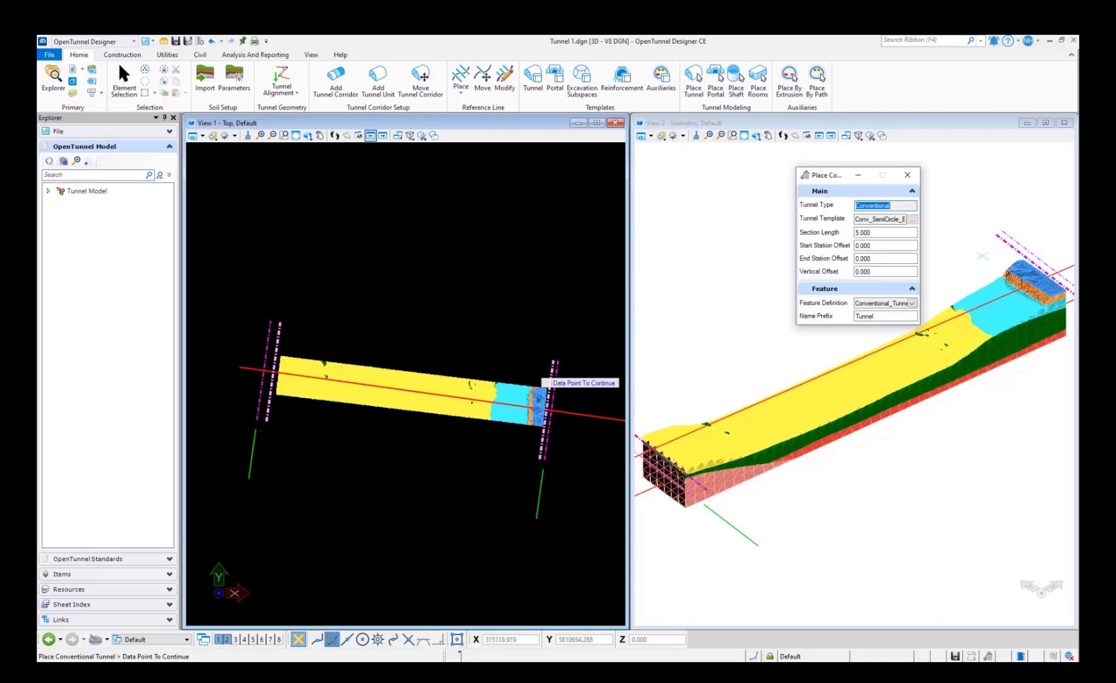
pyautogui.click(541, 378)
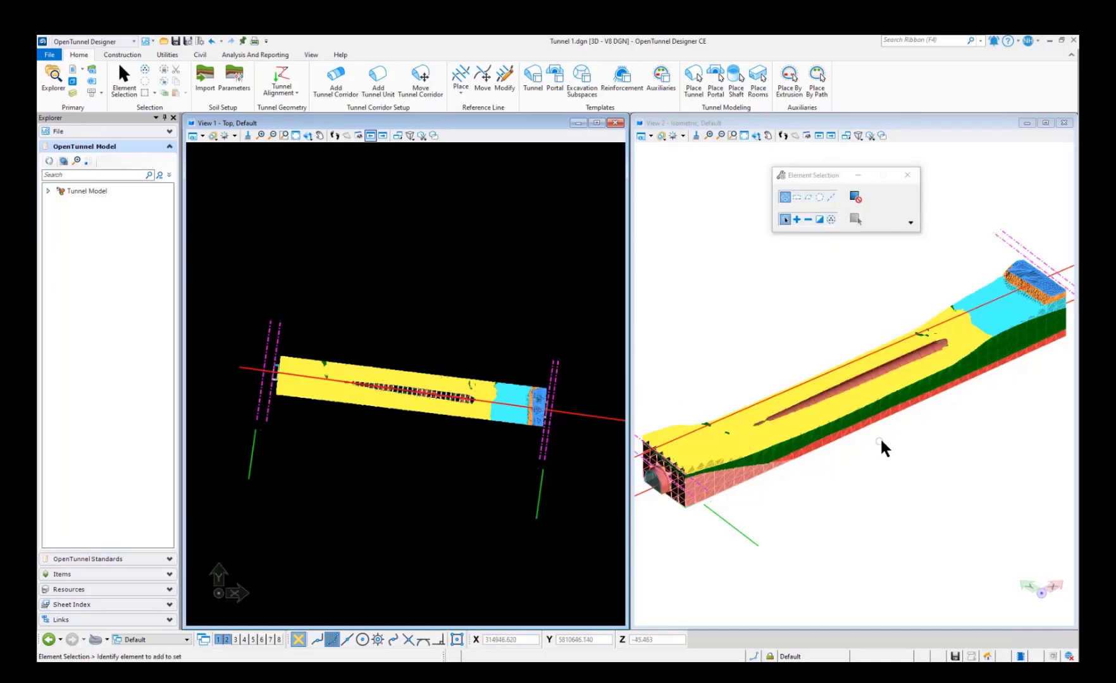
pyautogui.scroll(-2, 665, 508)
pyautogui.scroll(4, 686, 477)
pyautogui.scroll(1, 687, 453)
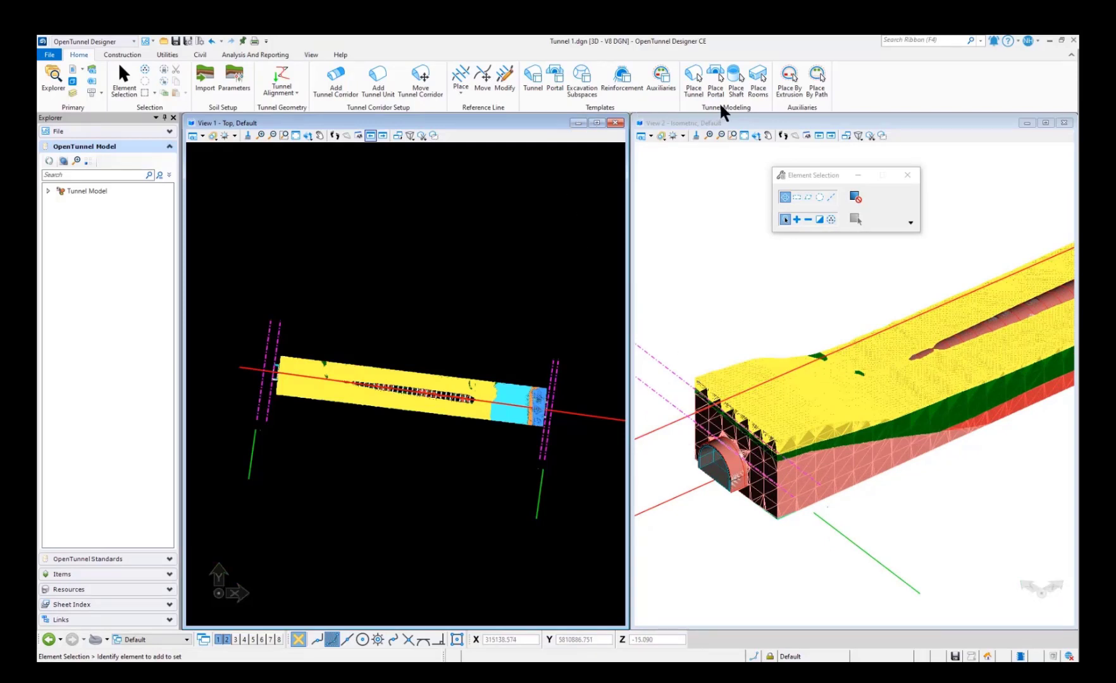
# - Import the Conv_semicircle_portal_ext and Conv_semicircle_portal_int templates into the portal templates list and check their variables
pyautogui.click(555, 86)
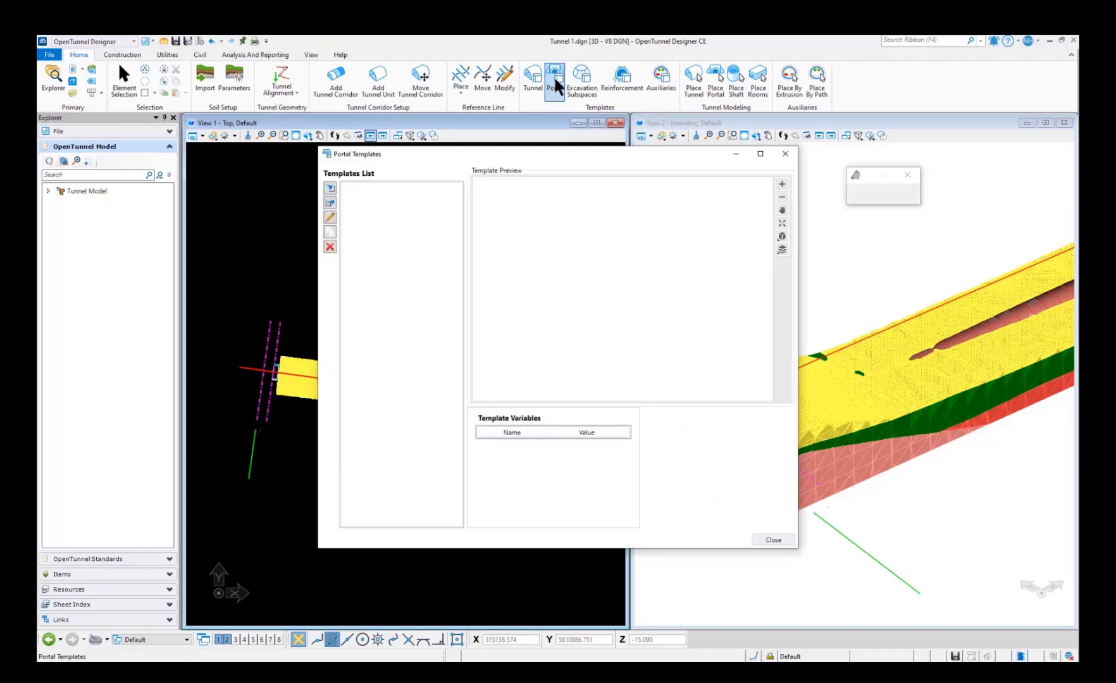
pyautogui.click(331, 188)
pyautogui.click(479, 305)
pyautogui.click(478, 315)
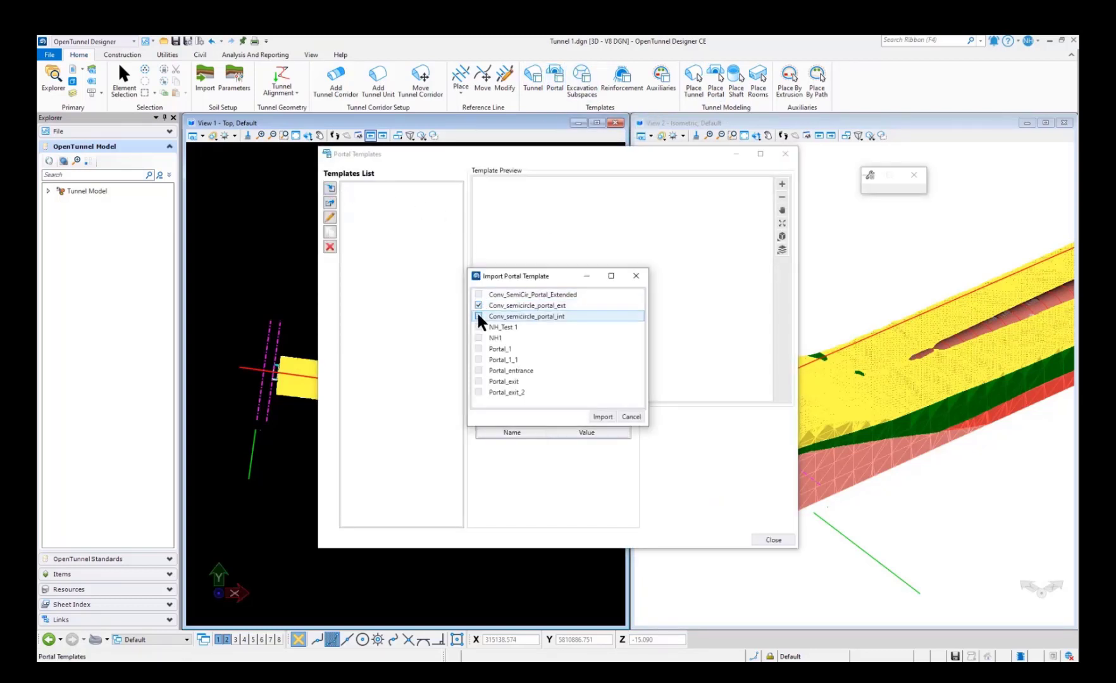
pyautogui.click(600, 417)
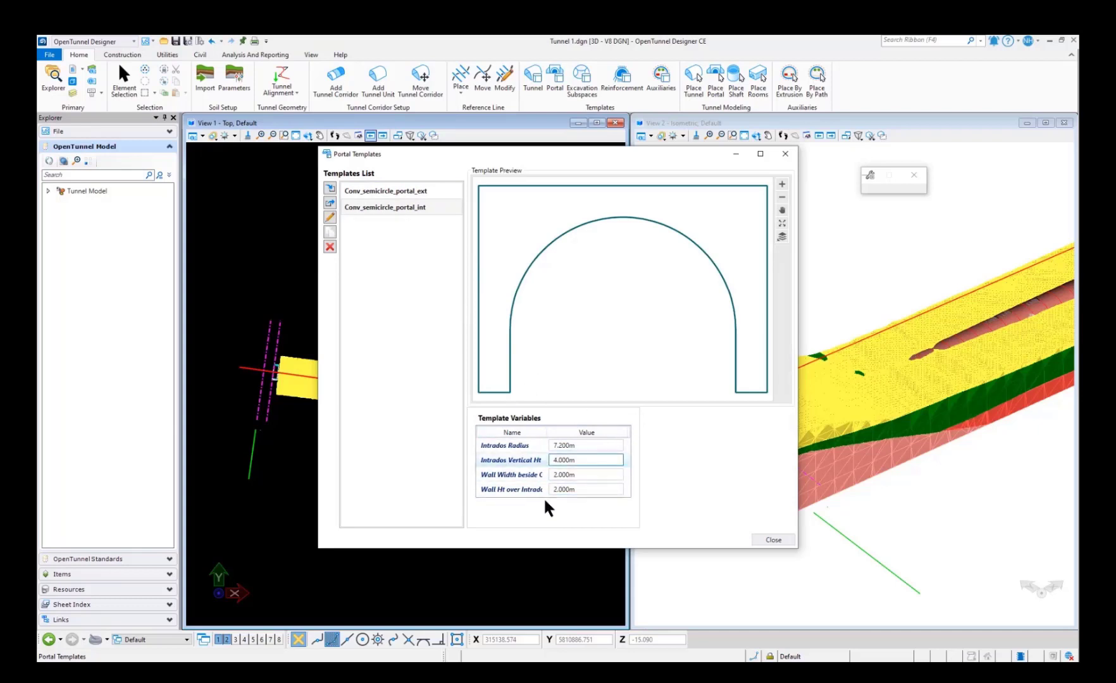
pyautogui.click(372, 207)
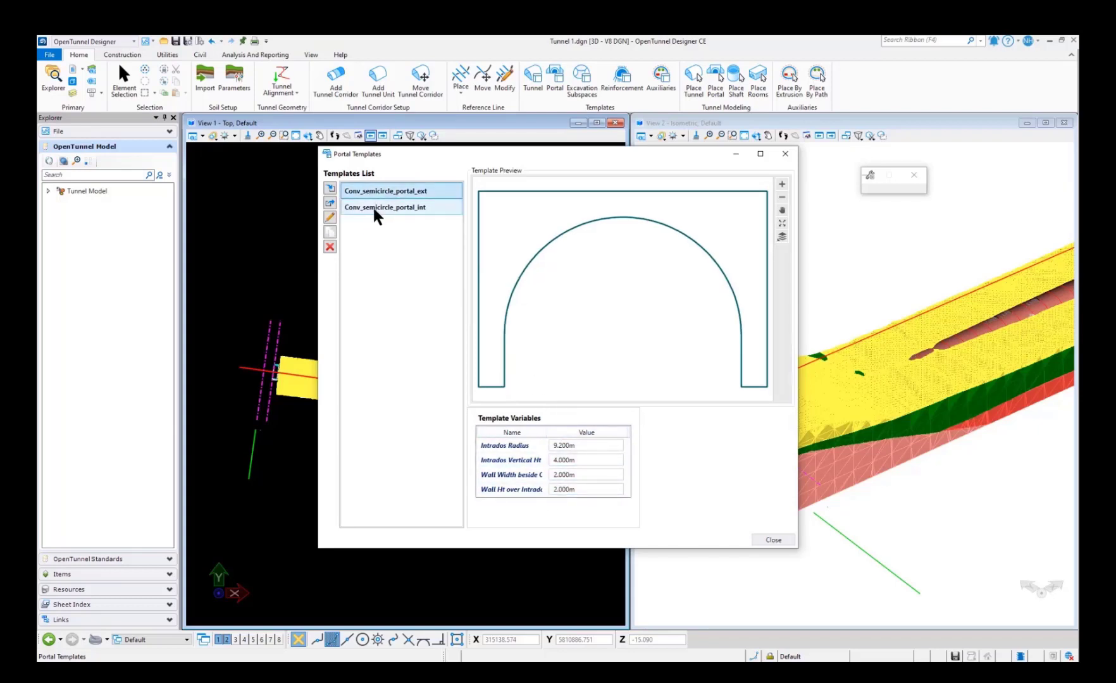
pyautogui.click(773, 540)
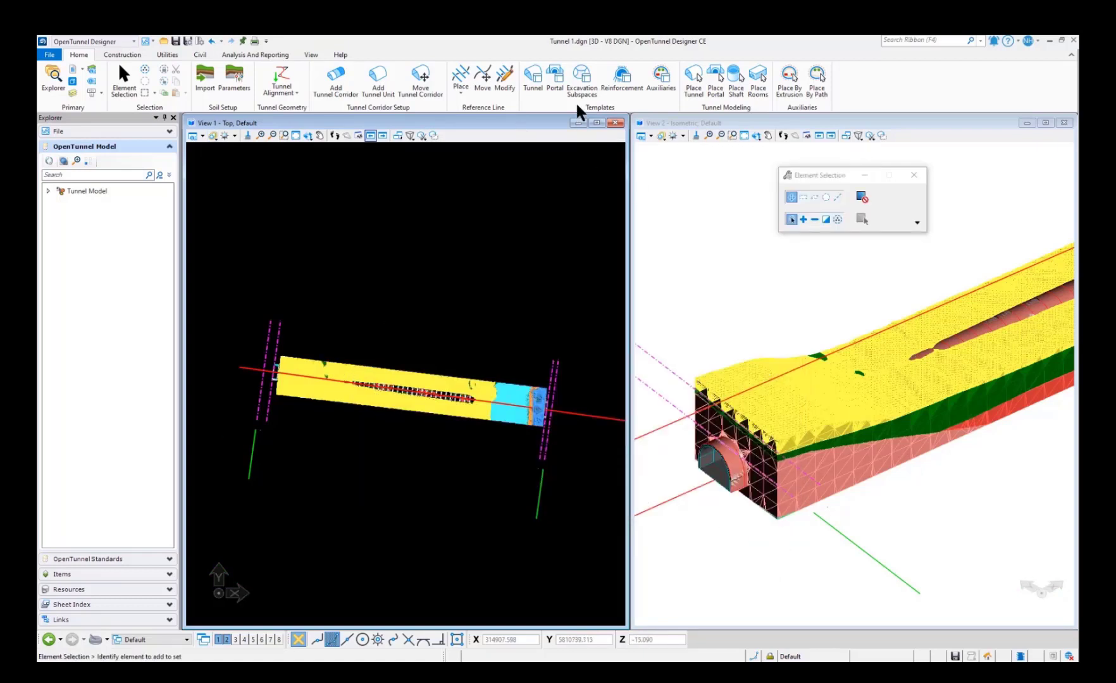
# - Start a portal with Conv_semicircle_portal_ext as the start template and Conv_semicircle_portal_int as the end template
pyautogui.click(716, 83)
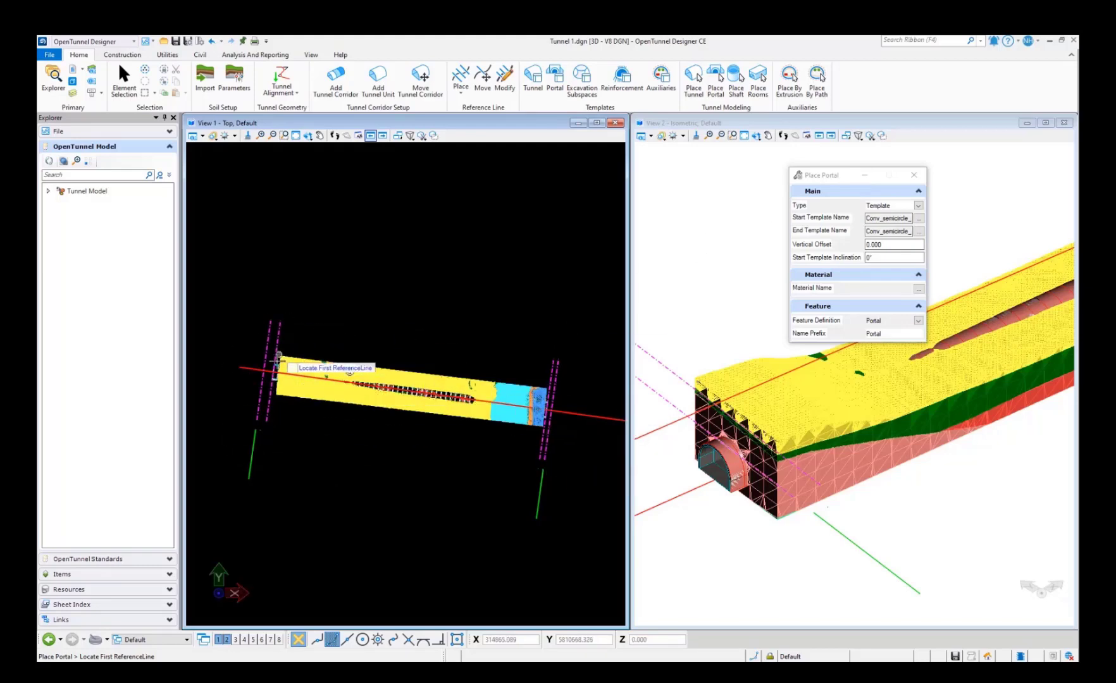
pyautogui.scroll(5, 255, 365)
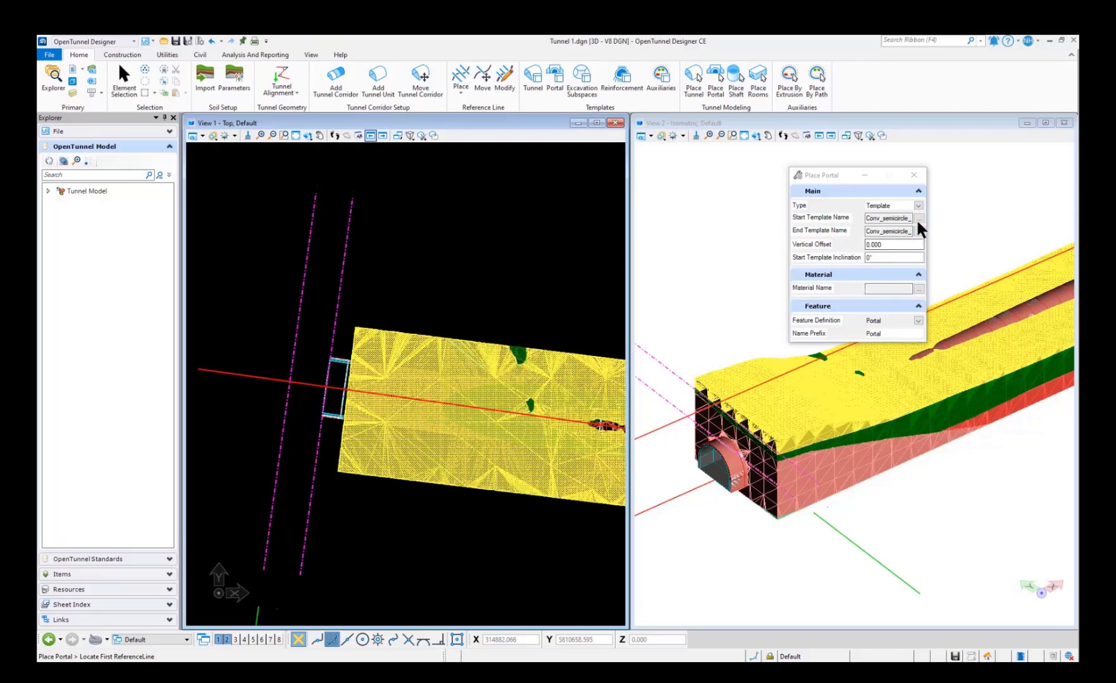
pyautogui.click(917, 216)
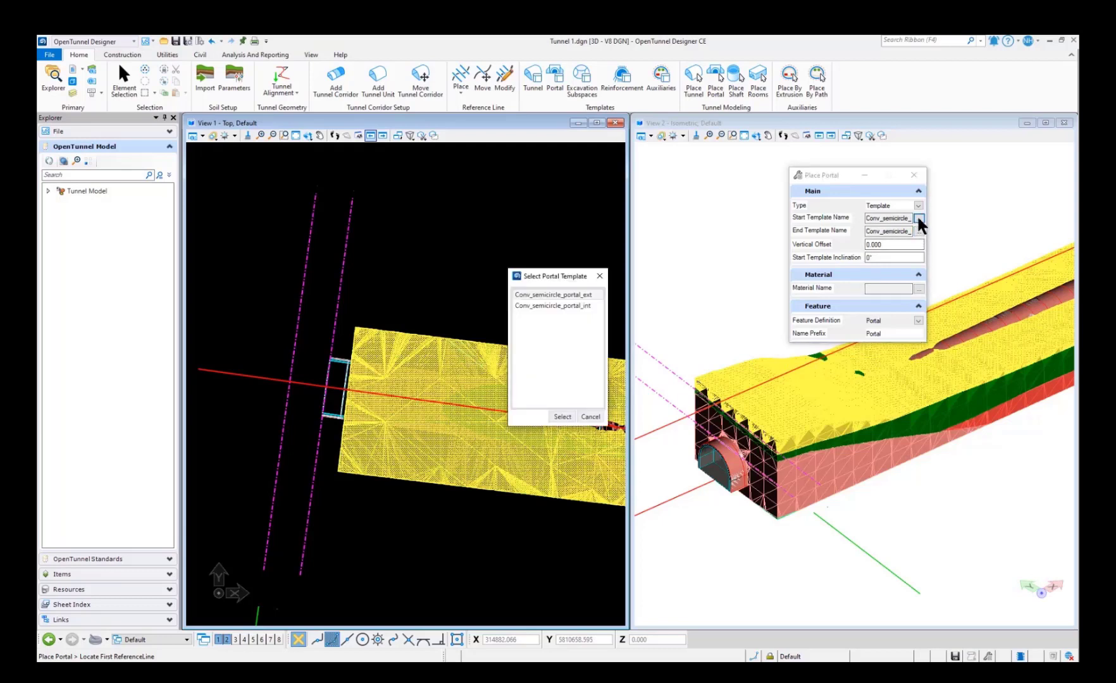
pyautogui.click(551, 293)
pyautogui.click(563, 416)
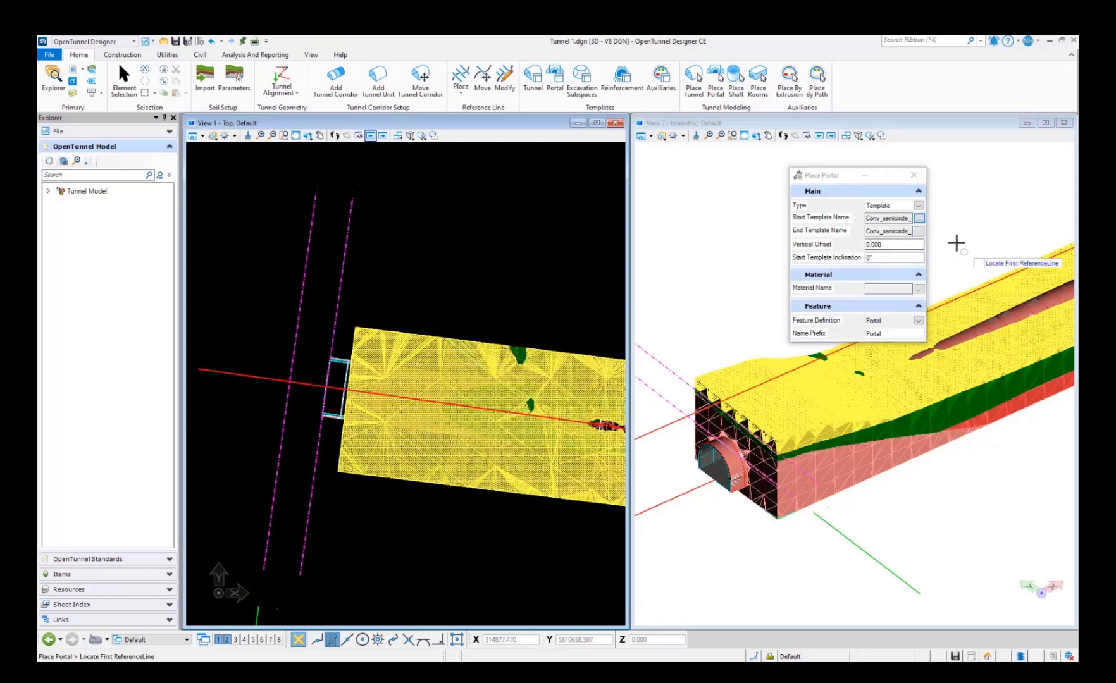
pyautogui.click(919, 232)
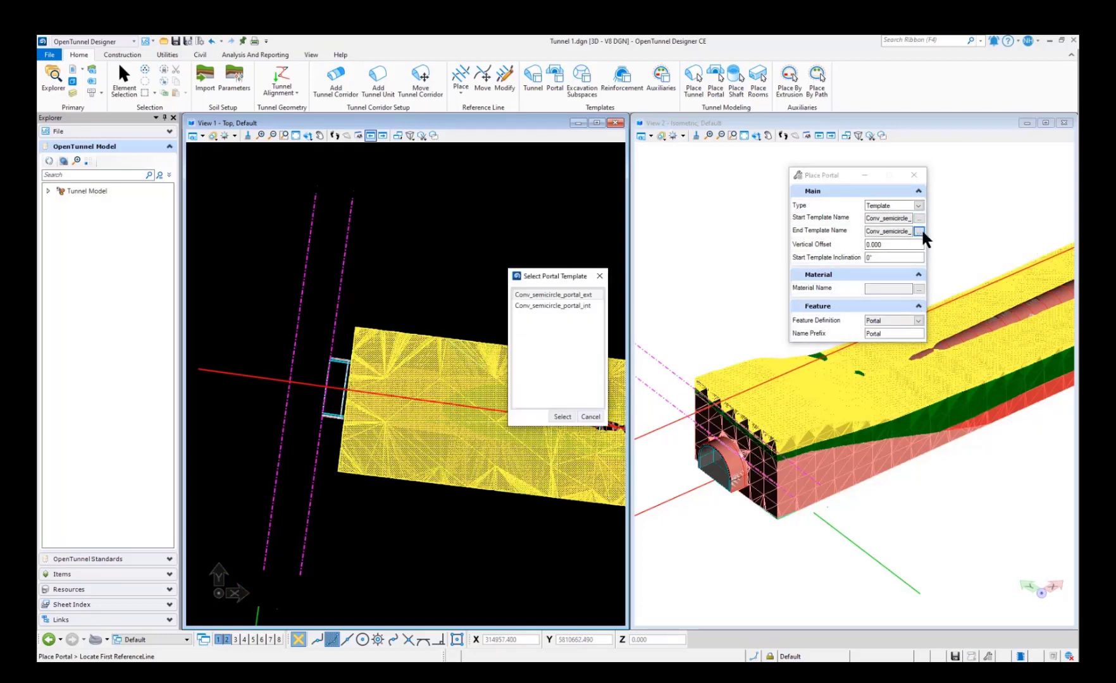
pyautogui.click(561, 417)
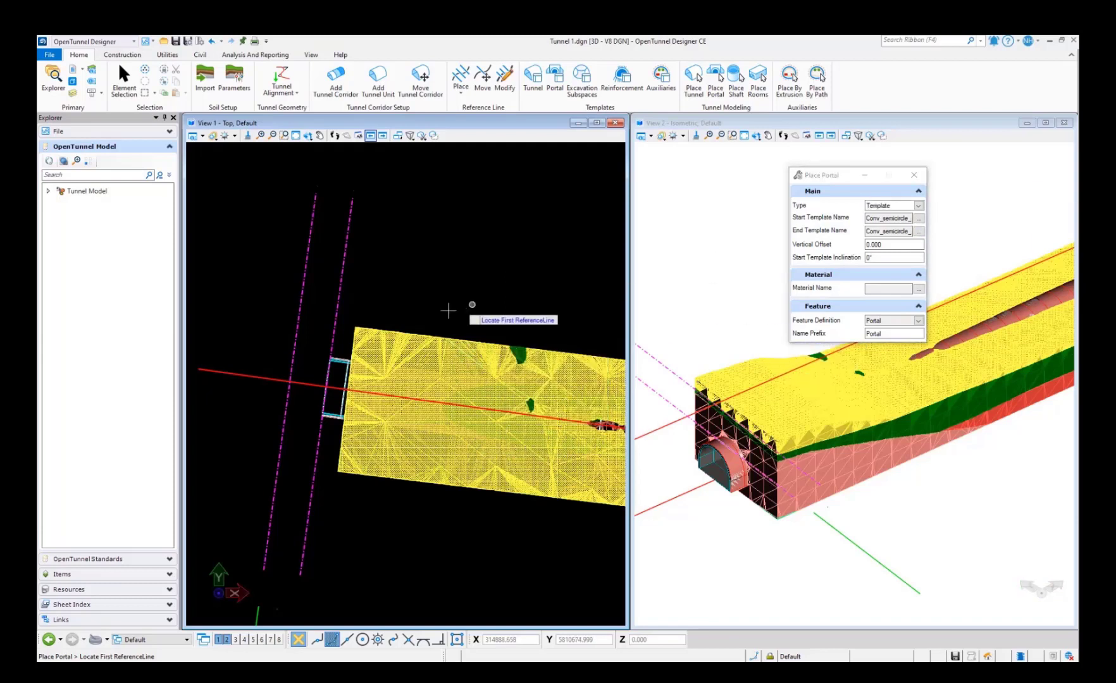
# - Place the entrance portal between ReferenceLine1 and ReferenceLine2
pyautogui.click(301, 296)
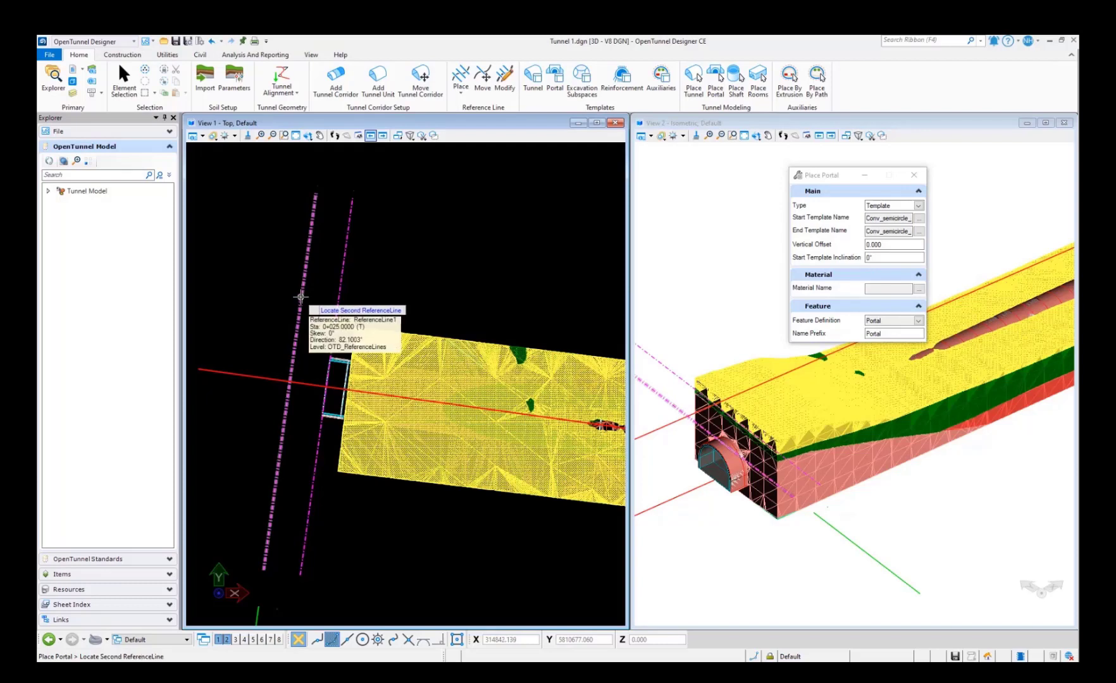
pyautogui.click(344, 292)
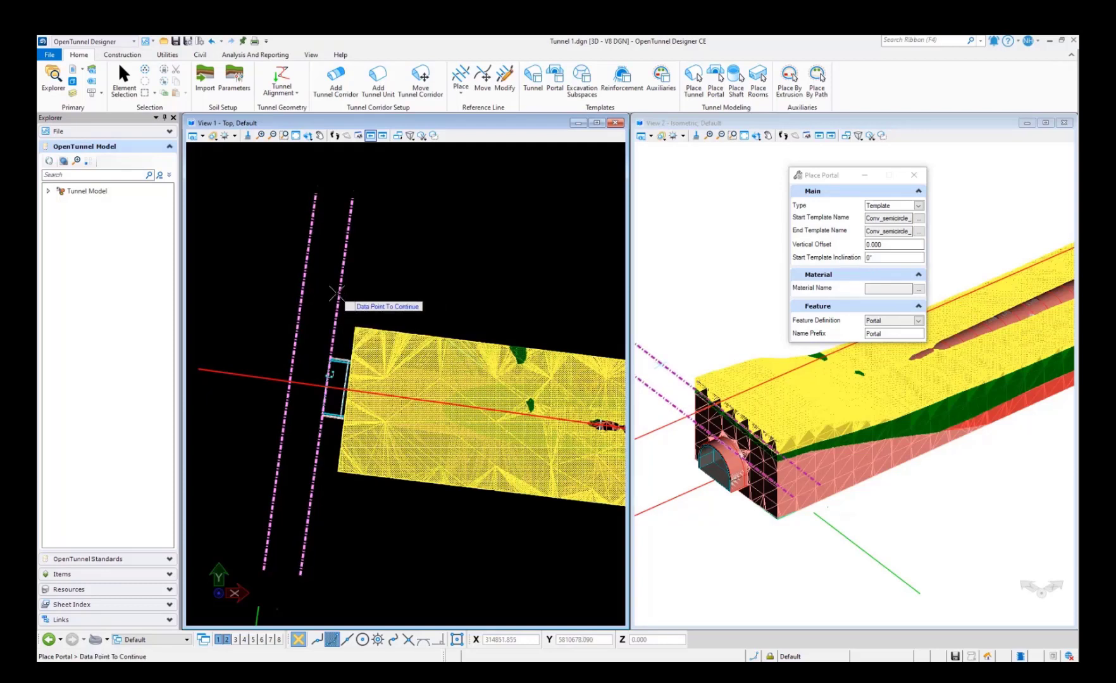
pyautogui.click(354, 295)
# - Examine the entrance portal and the tunnel model in 3D, from the front and in the right view
pyautogui.scroll(2, 688, 491)
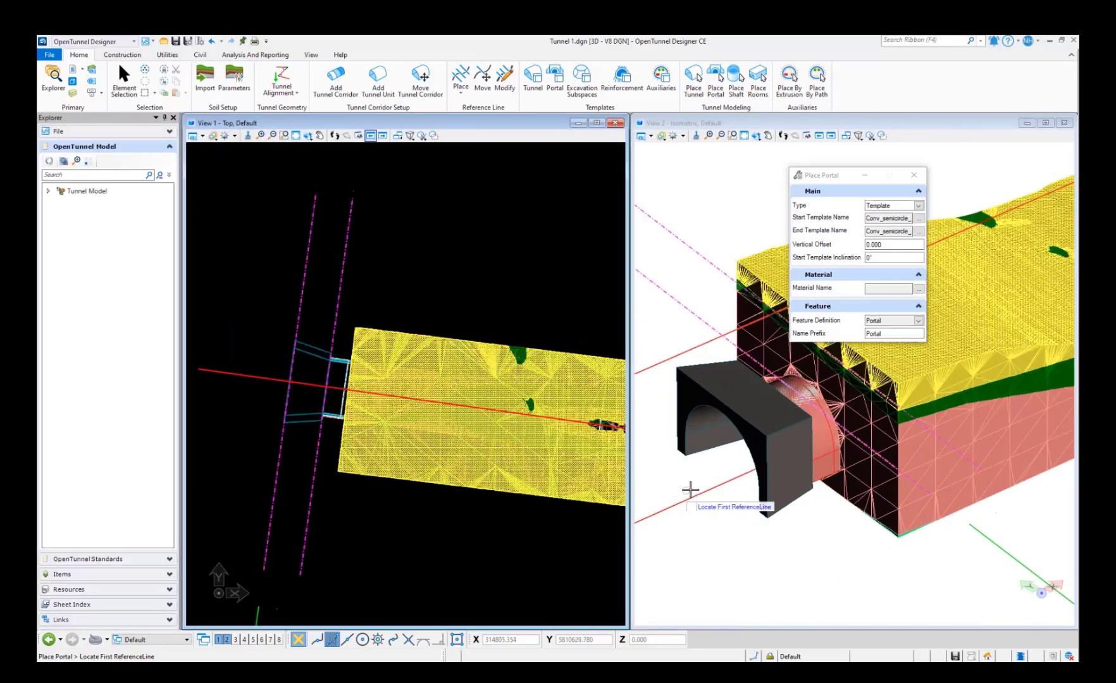
pyautogui.scroll(1, 688, 491)
pyautogui.click(756, 135)
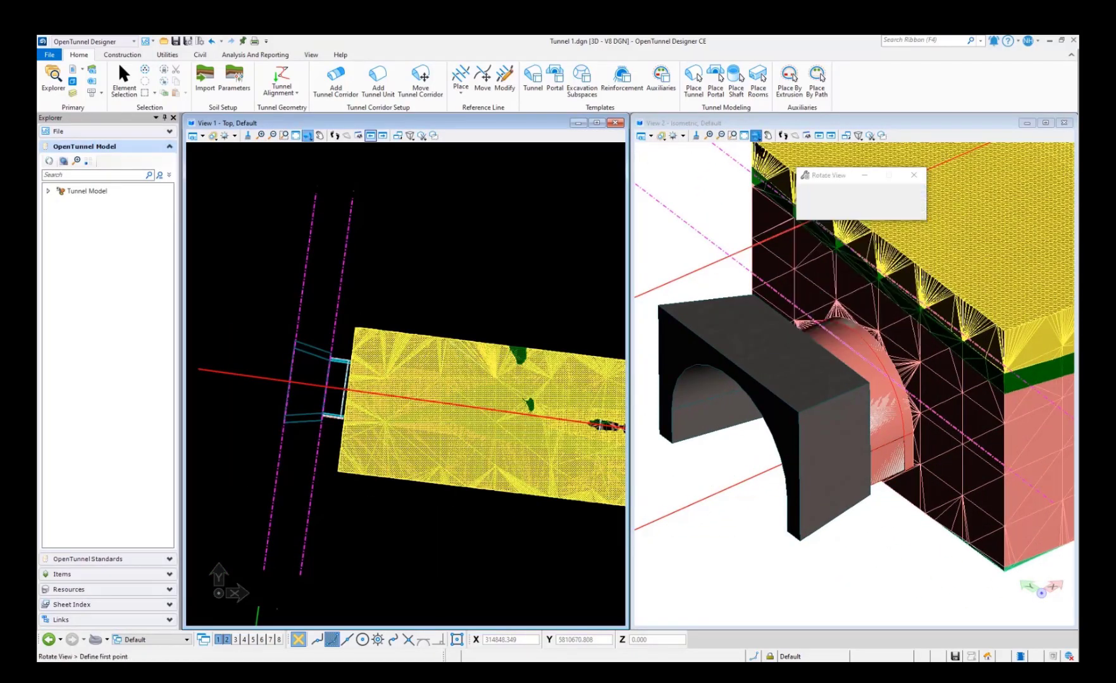
pyautogui.click(715, 557)
pyautogui.click(876, 479)
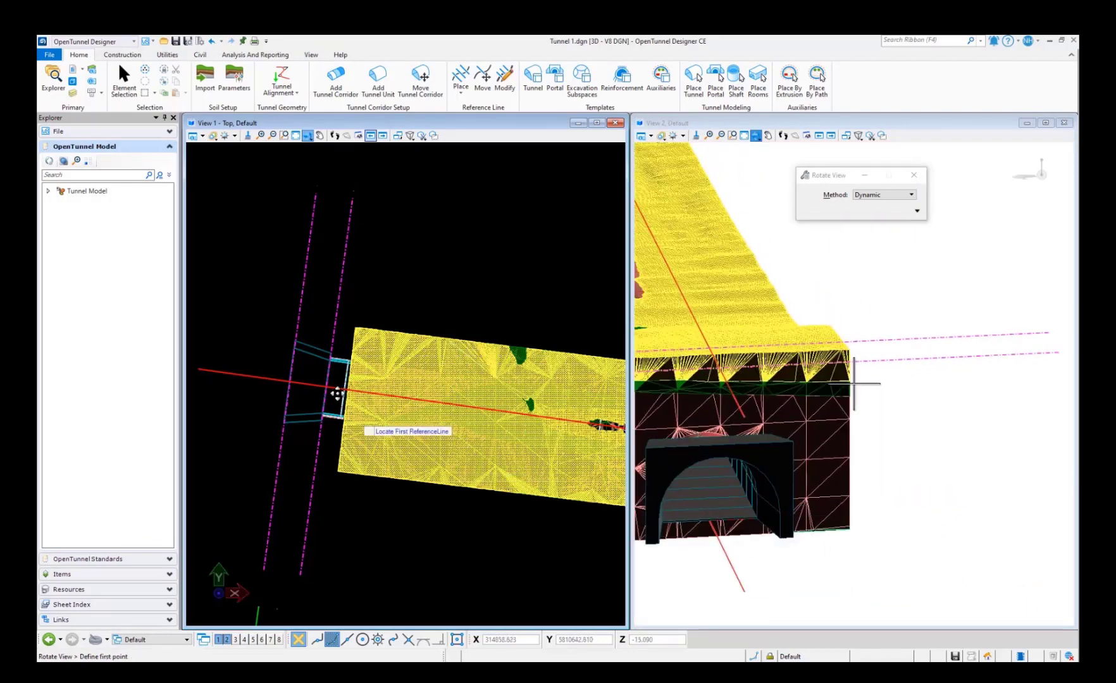
pyautogui.scroll(1, 287, 379)
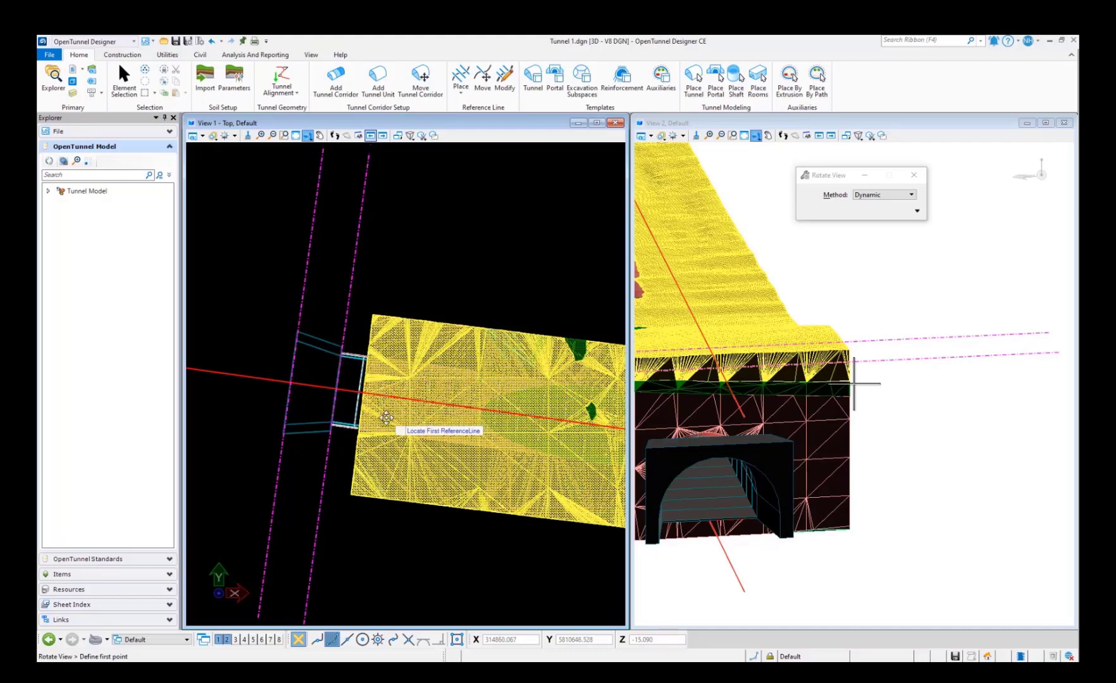
pyautogui.keyDown('shift'); pyautogui.moveTo(751, 534); pyautogui.dragTo(776, 503, button='middle'); pyautogui.keyUp('shift')
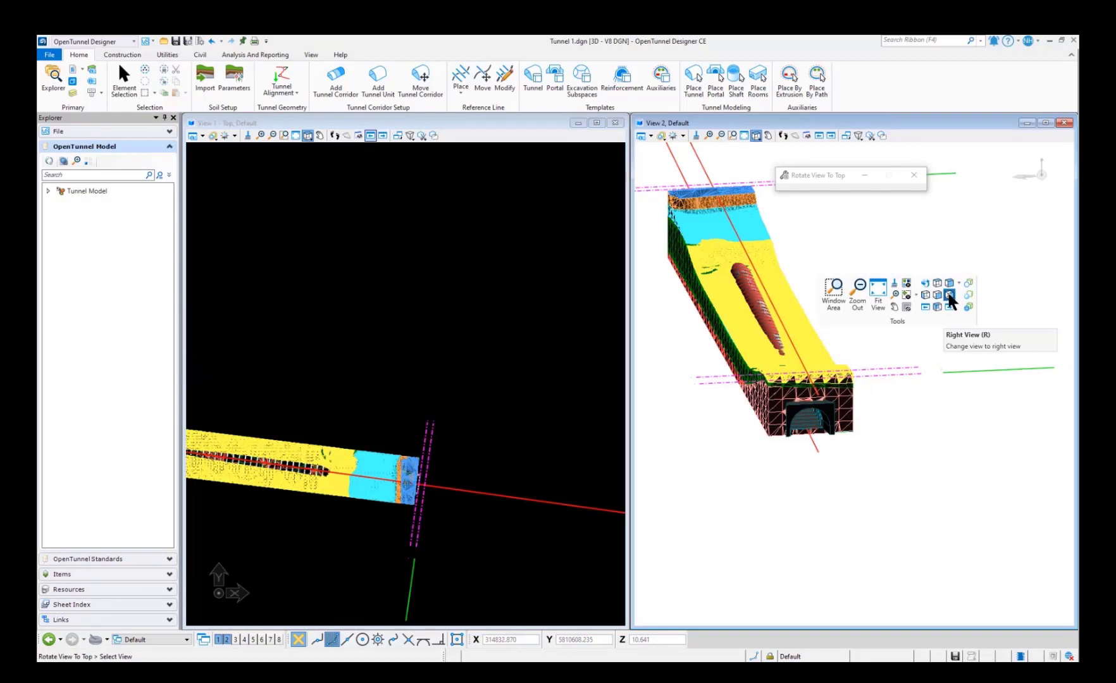
pyautogui.click(948, 295)
pyautogui.click(425, 124)
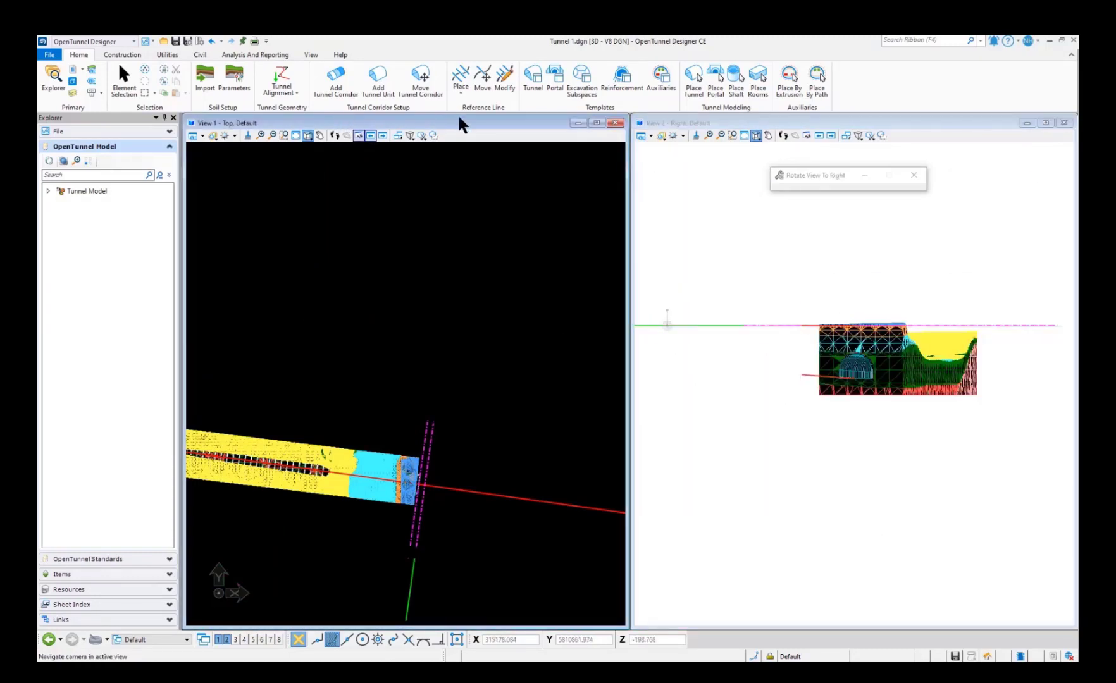
# - Start a second portal for the far end of the tunnel with Conv_semicircle_portal_int as both start and end template
pyautogui.click(715, 79)
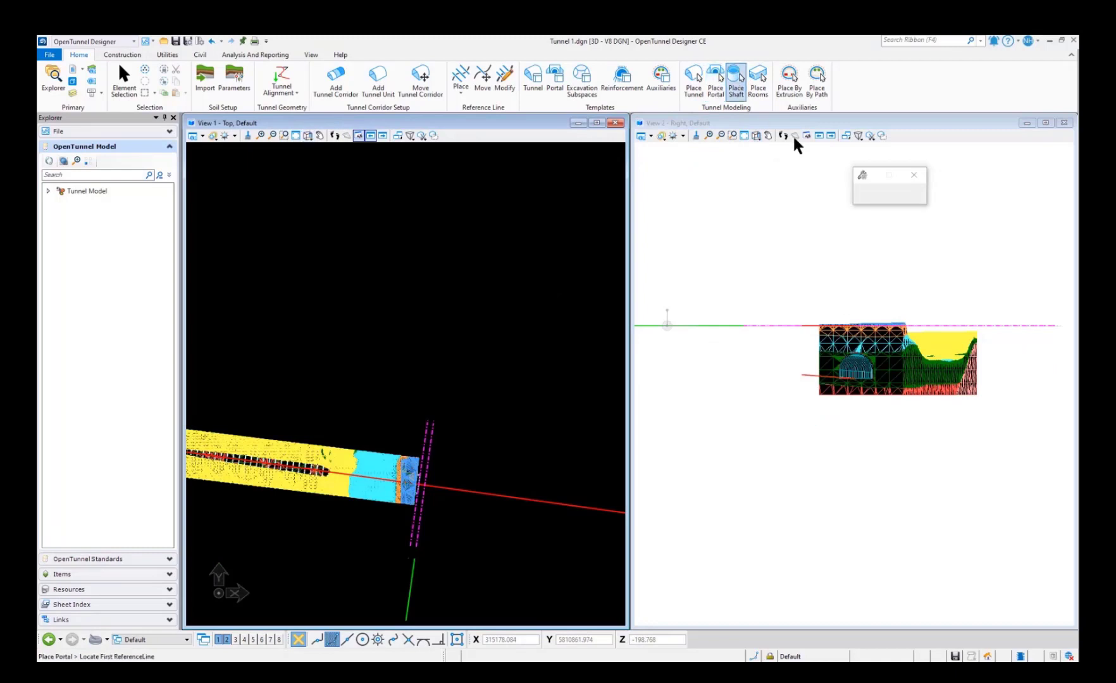
pyautogui.click(919, 217)
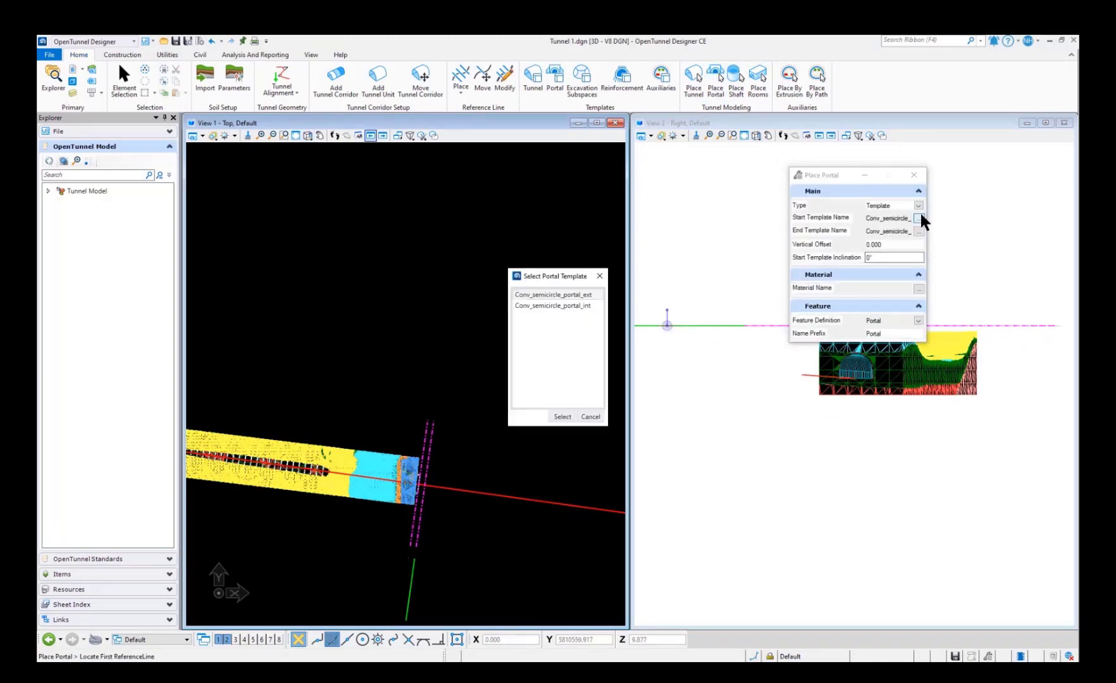
pyautogui.click(552, 305)
pyautogui.click(562, 416)
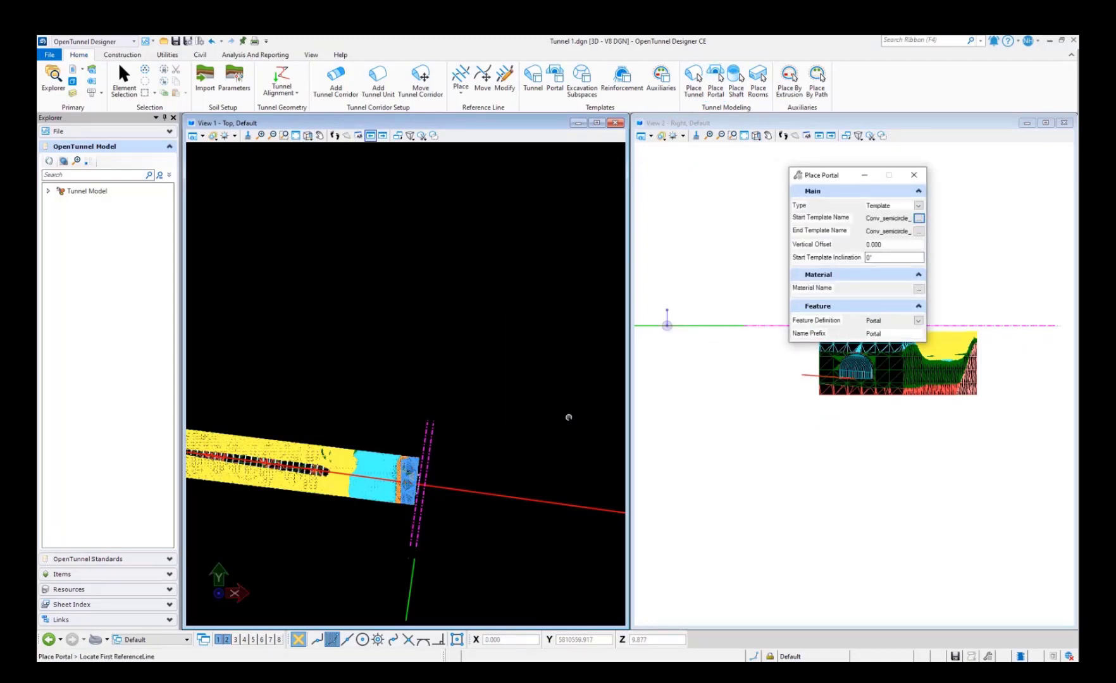
pyautogui.click(919, 231)
pyautogui.click(562, 305)
pyautogui.click(563, 417)
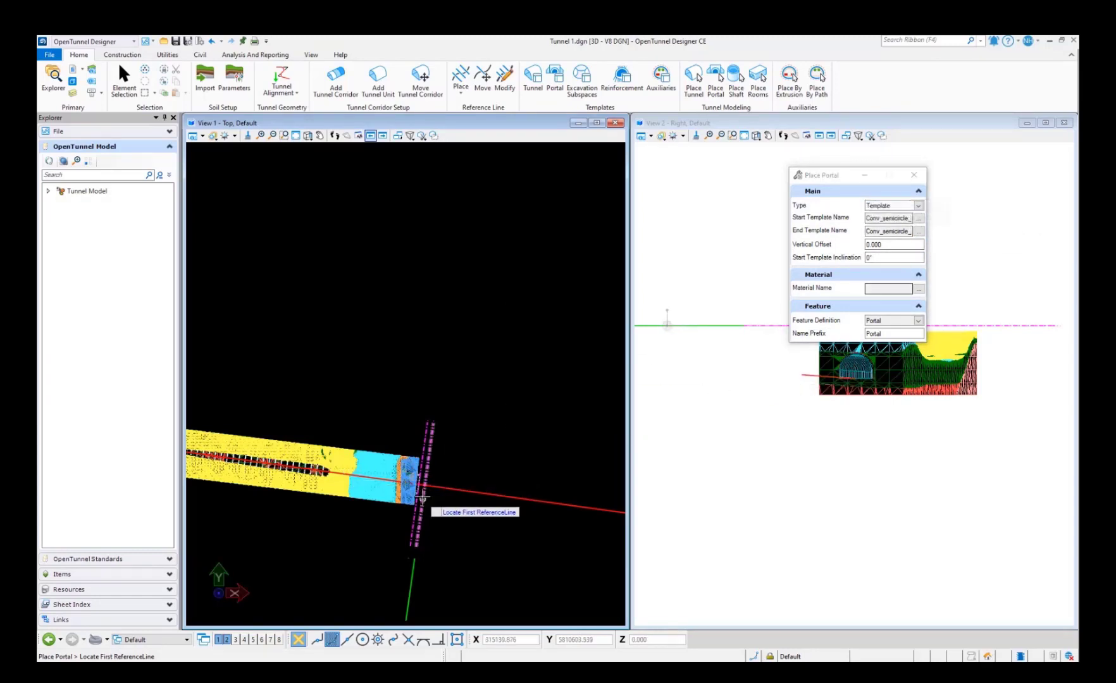
pyautogui.scroll(-4, 478, 358)
pyautogui.scroll(5, 449, 411)
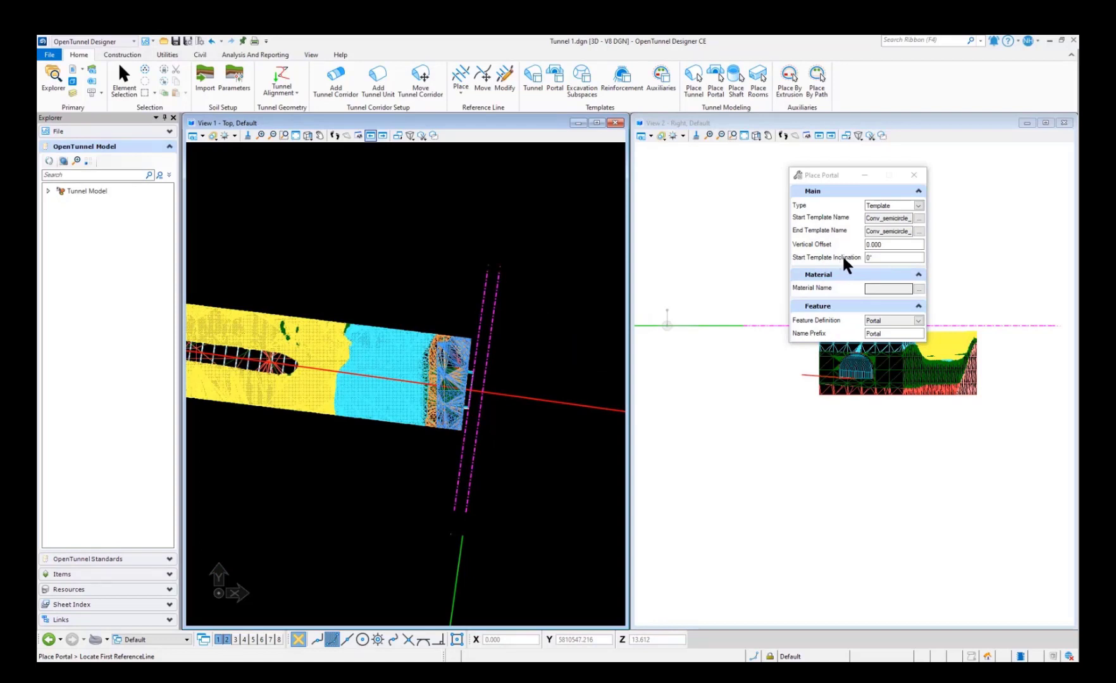
# - Set the start template inclination to 15° and place the portal between the two reference lines at the tunnel's far end
pyautogui.click(876, 258)
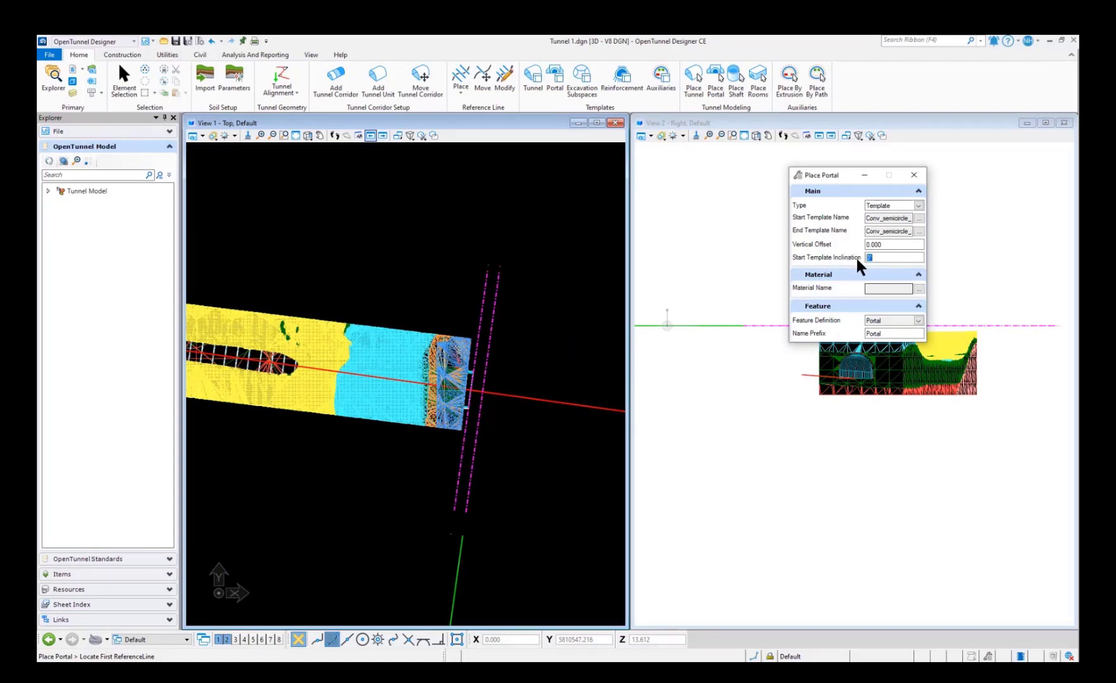
pyautogui.press('Tab')
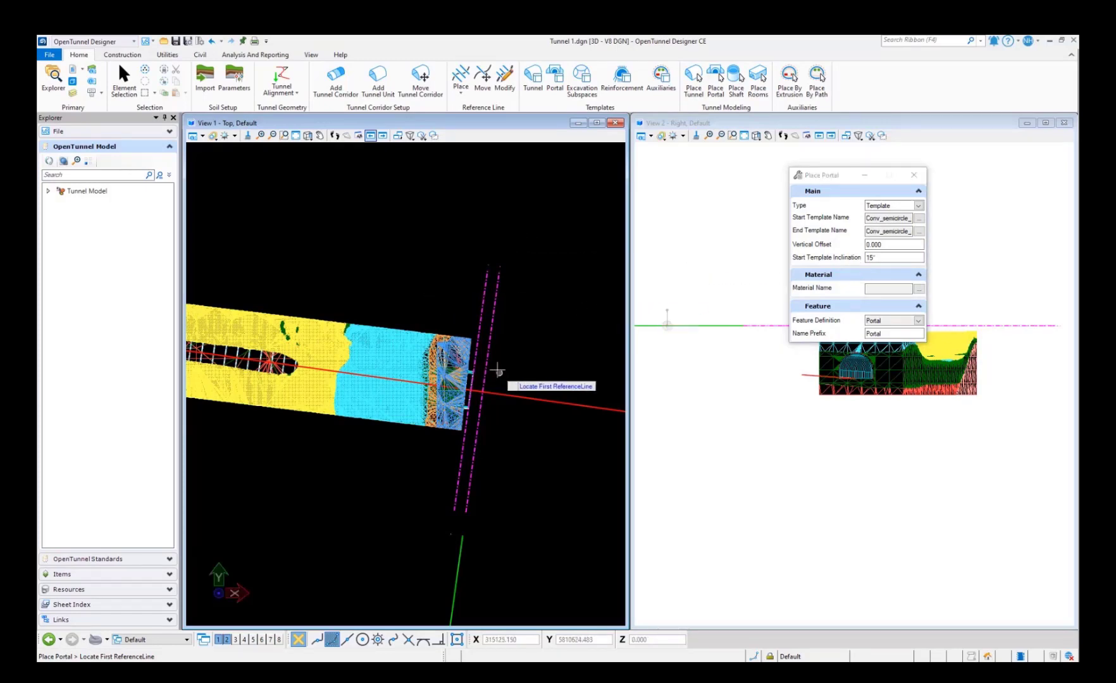
pyautogui.scroll(3, 499, 374)
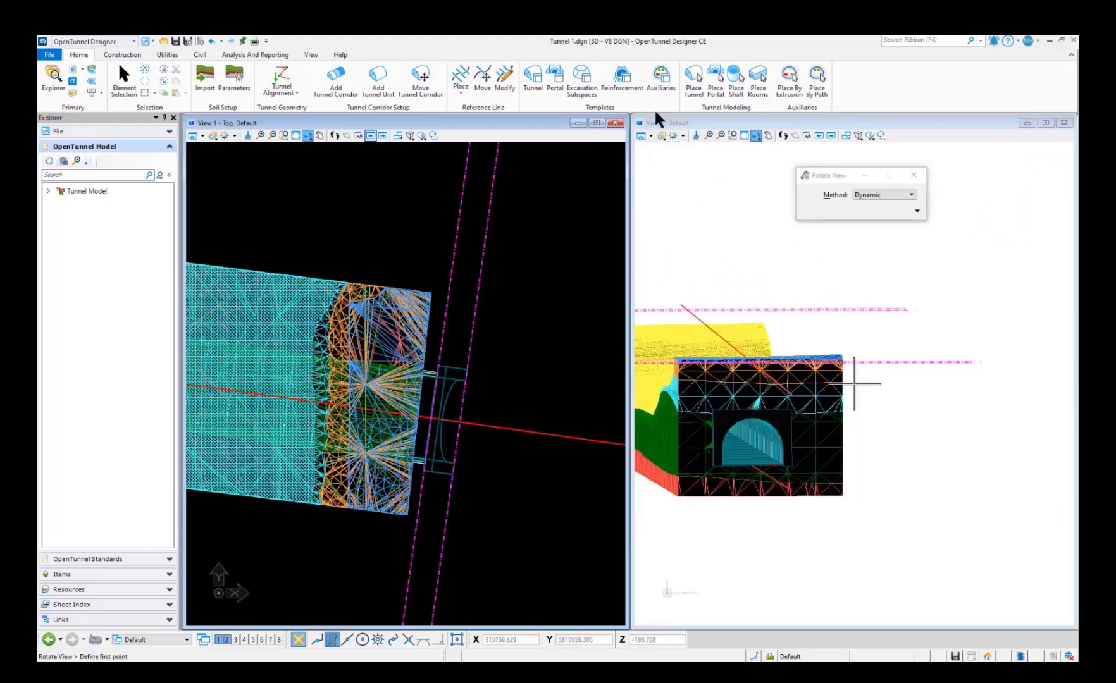
# - Place a 3m Shaft on the inner far-end reference line with horizontal offset 2.000, elevation -11.000 and reference line offset -2.000
pyautogui.click(734, 86)
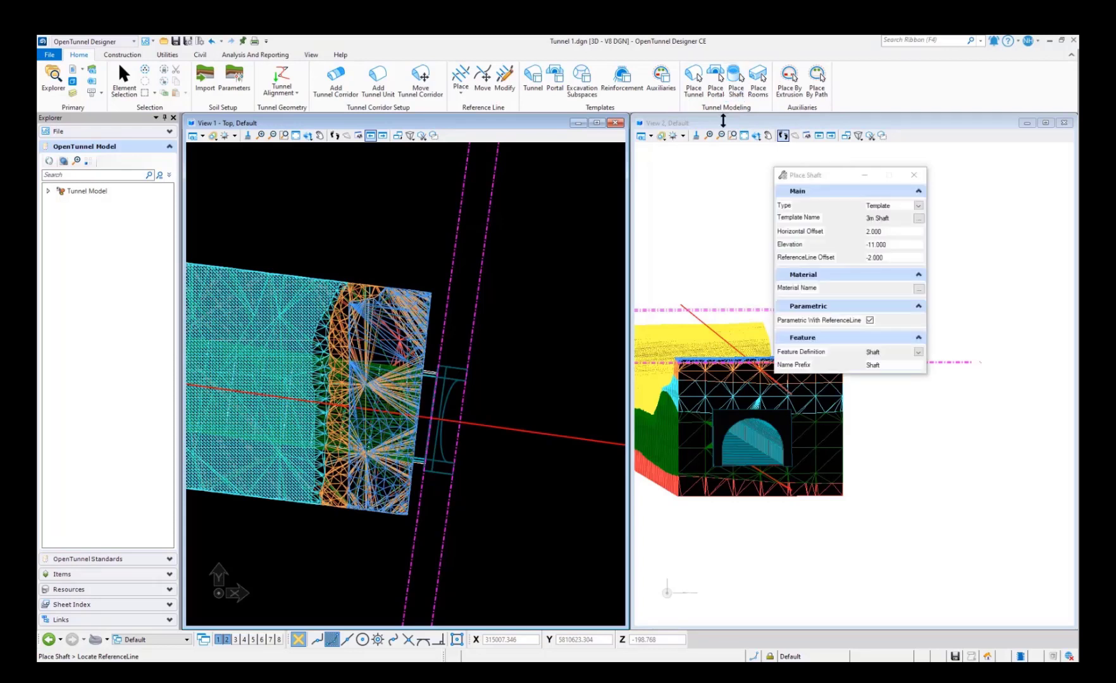
pyautogui.moveTo(811, 171); pyautogui.dragTo(705, 163)
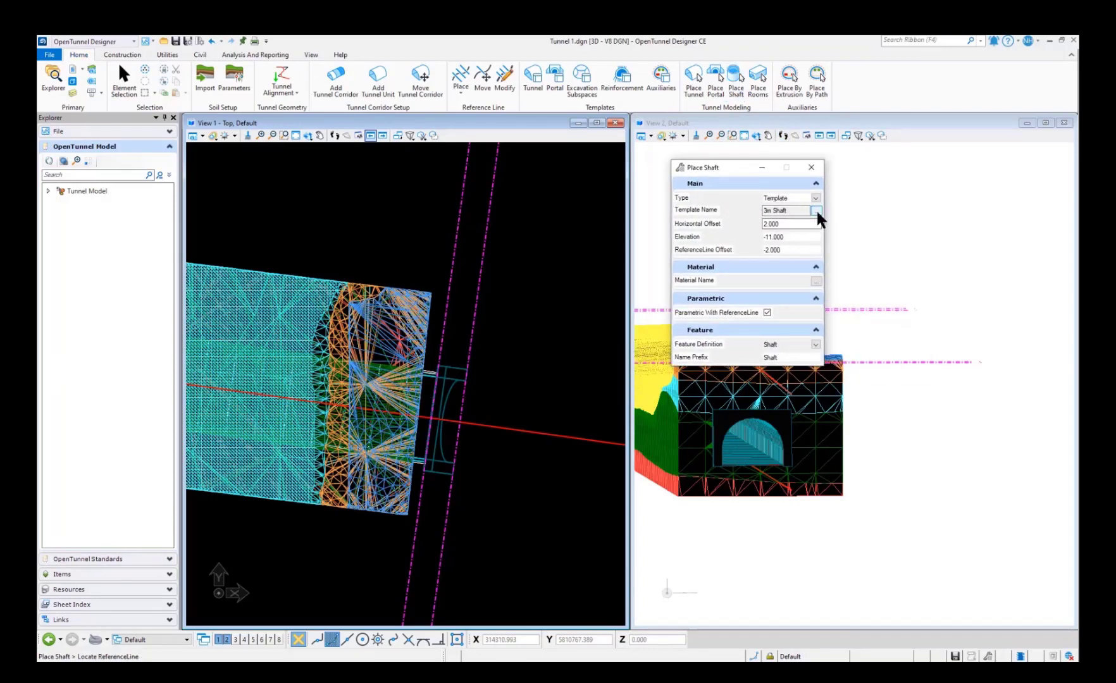
pyautogui.click(816, 210)
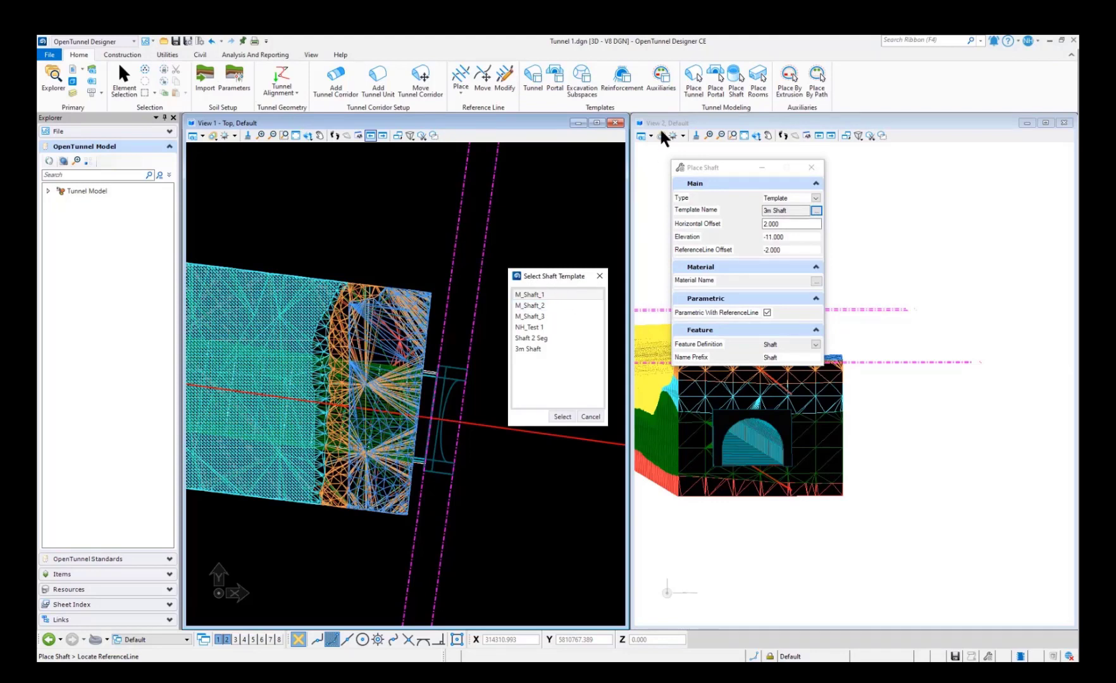
pyautogui.click(525, 348)
pyautogui.click(561, 416)
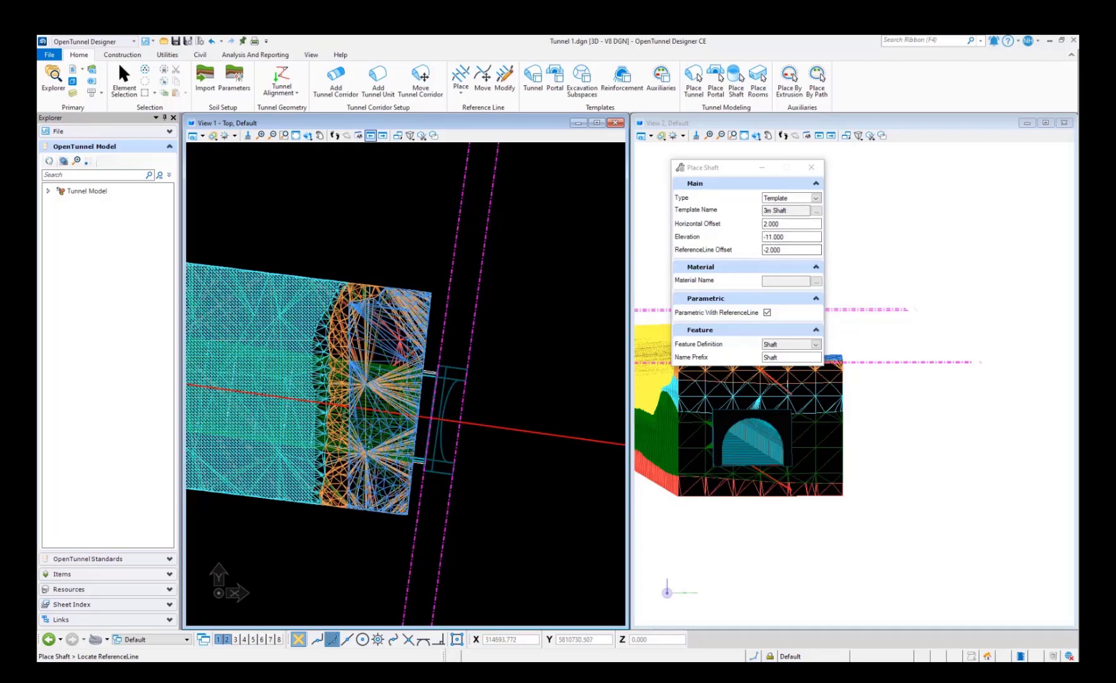
pyautogui.click(455, 251)
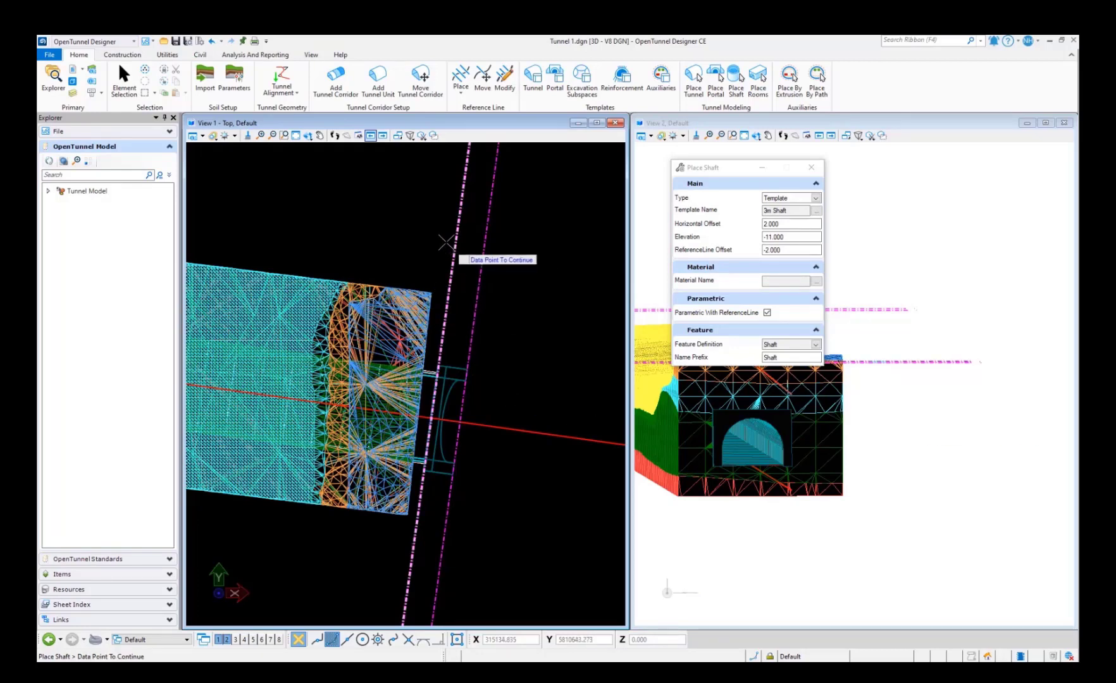
pyautogui.click(446, 242)
# - Hide all the soils in the tunnel model, including the plaxis layers, leaving the tunnel structures displayed
pyautogui.moveTo(715, 253); pyautogui.dragTo(812, 312)
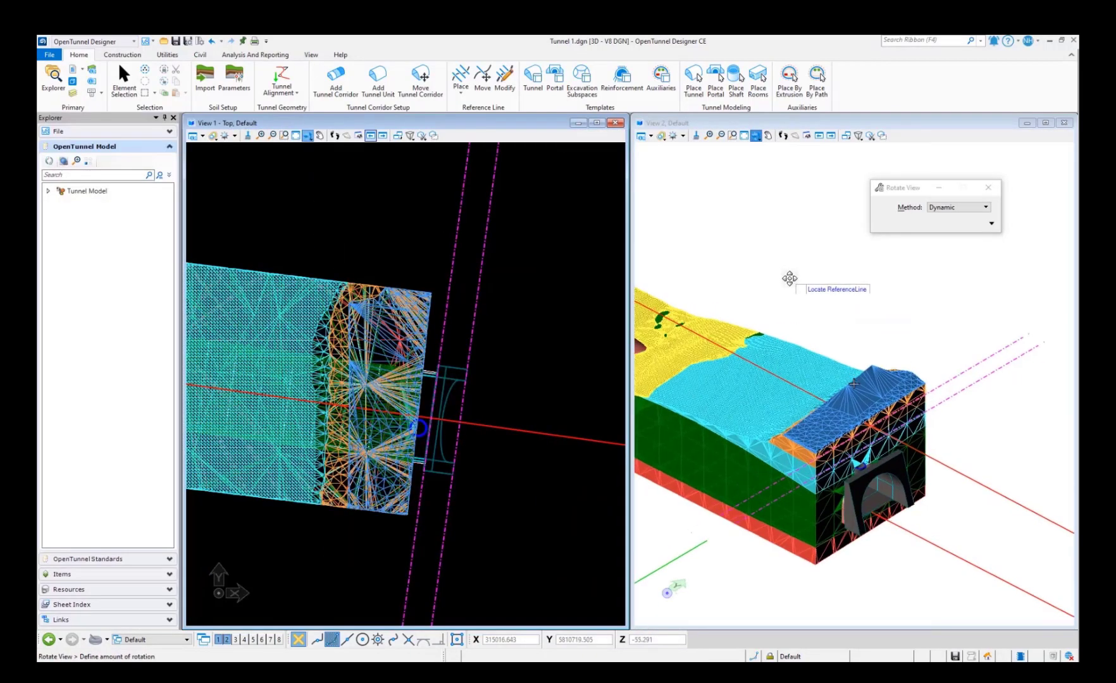
pyautogui.scroll(1, 854, 479)
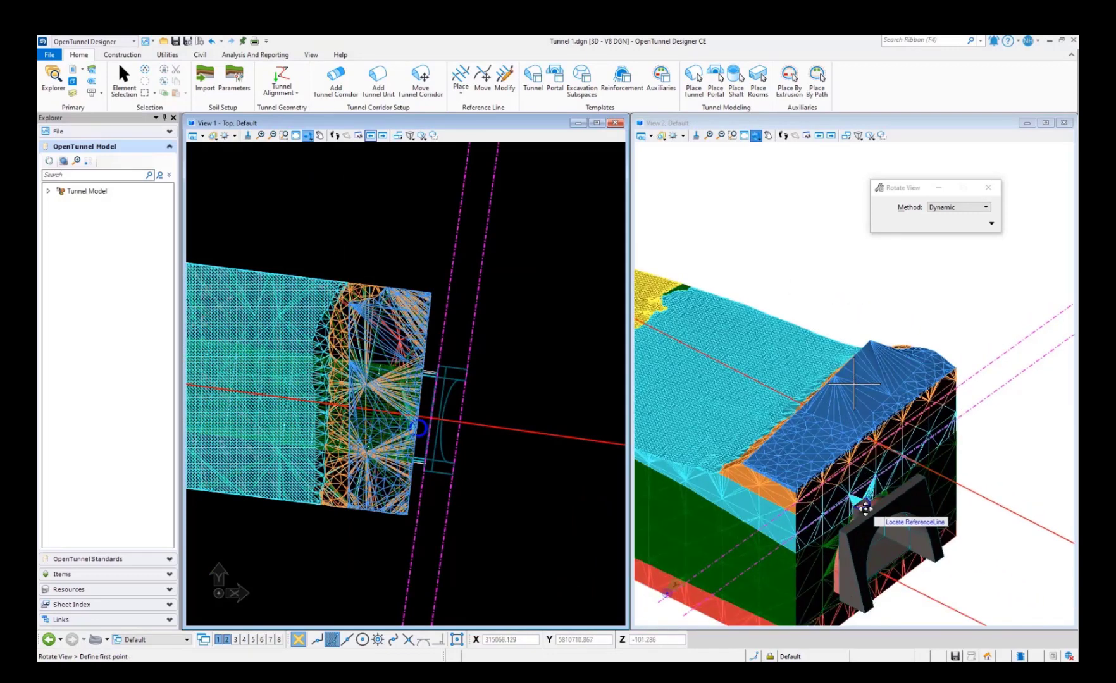
pyautogui.scroll(-1, 830, 441)
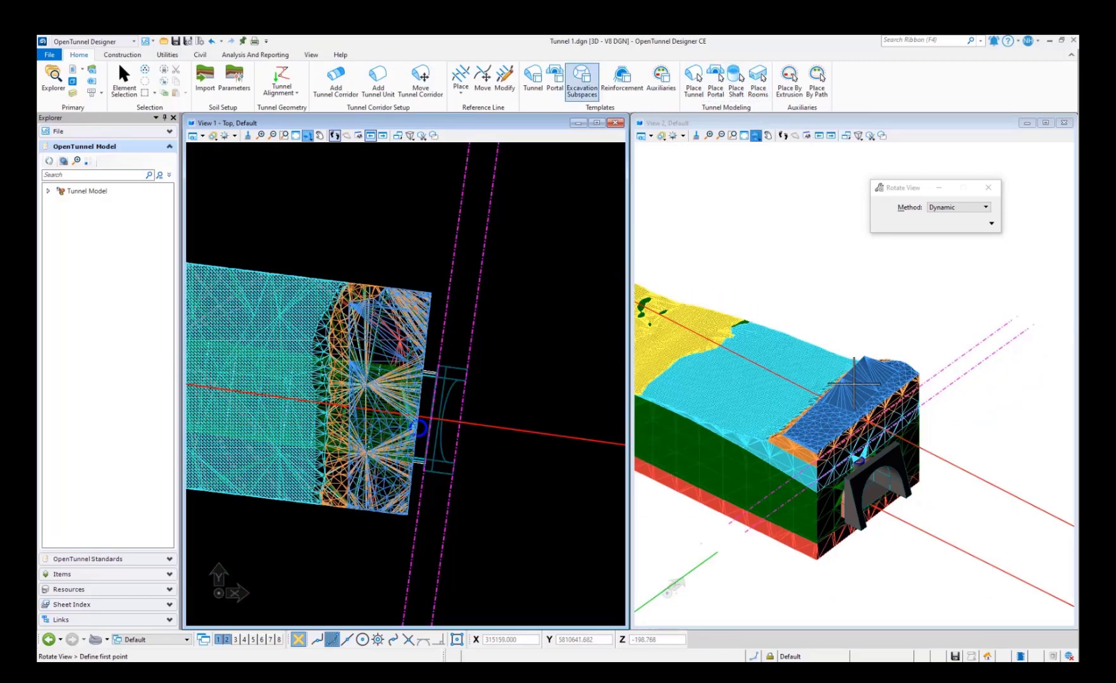
pyautogui.click(48, 191)
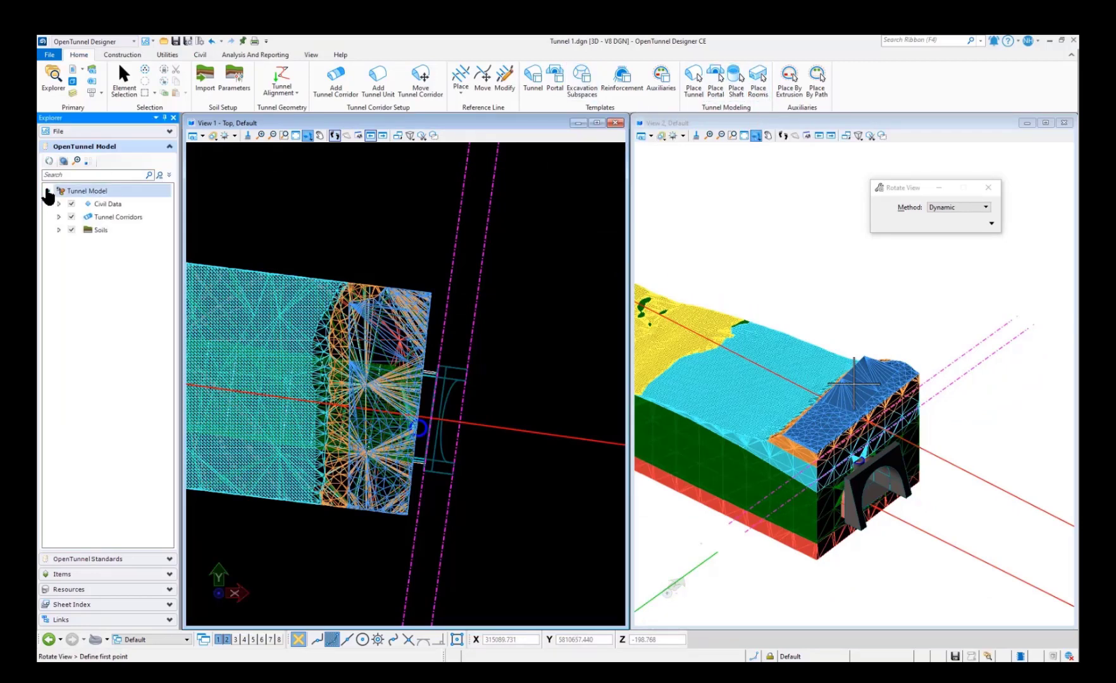
pyautogui.click(58, 231)
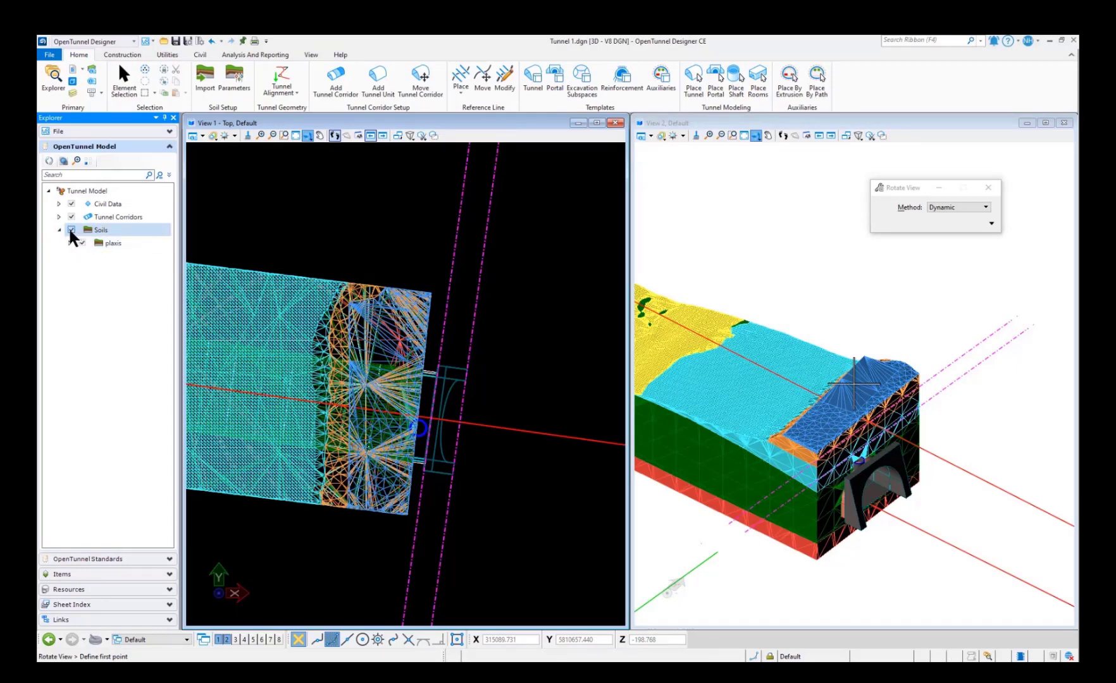
pyautogui.click(71, 231)
pyautogui.scroll(-2, 498, 373)
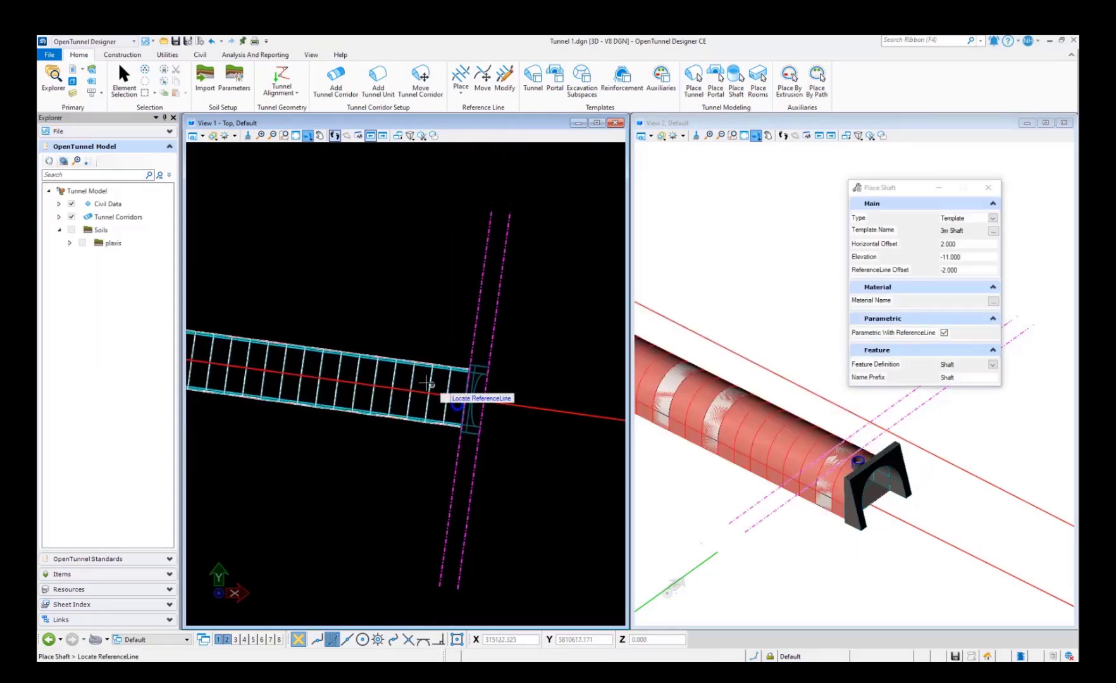
# - Place a PlaceHolder room from the inner far-end reference line with horizontal offset -18.000, elevation -10.000 and reference line offset -20.000
pyautogui.scroll(3, 426, 386)
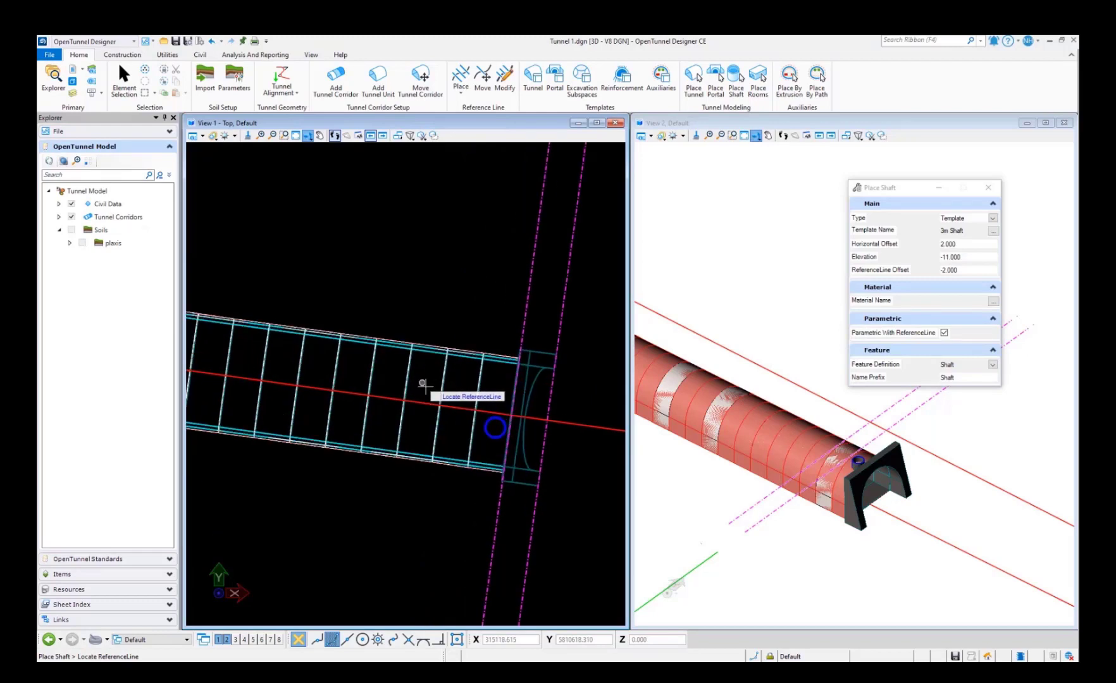
pyautogui.click(758, 89)
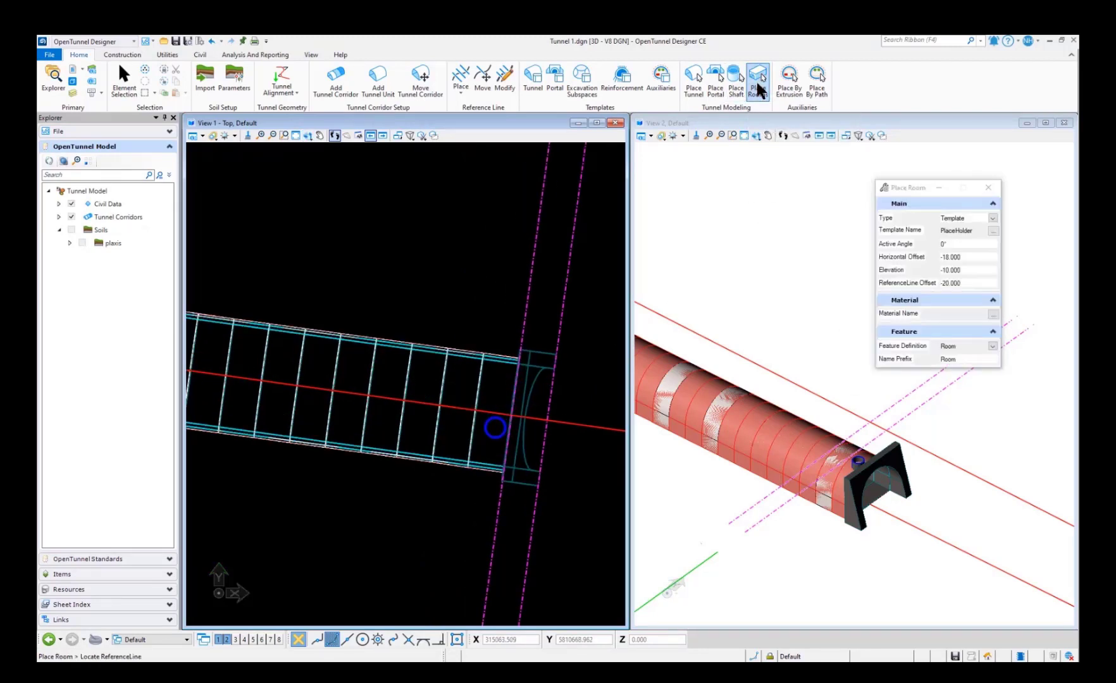
pyautogui.click(992, 230)
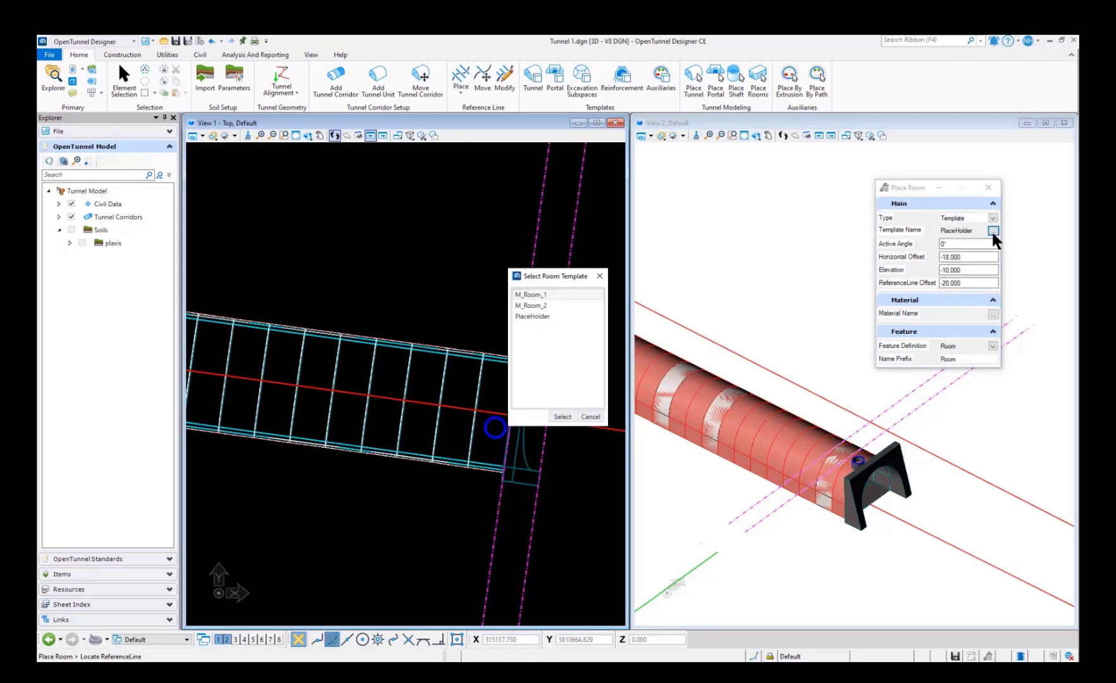
pyautogui.click(529, 315)
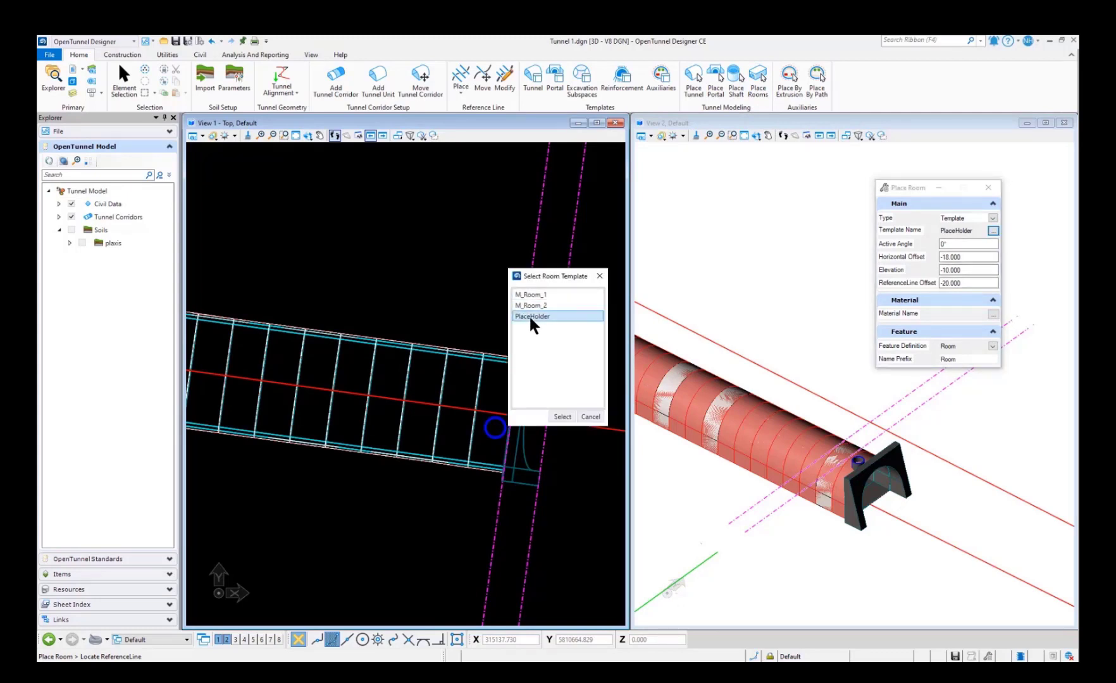
pyautogui.click(563, 416)
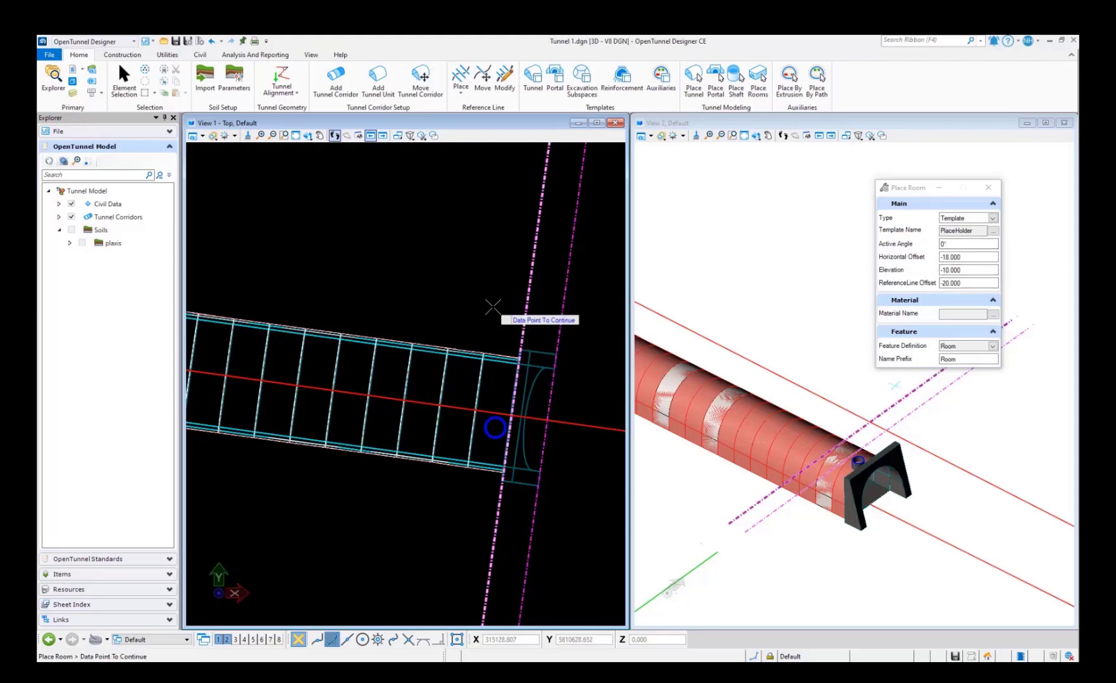
pyautogui.keyDown('shift'); pyautogui.moveTo(798, 414); pyautogui.dragTo(854, 383, button='middle'); pyautogui.keyUp('shift')
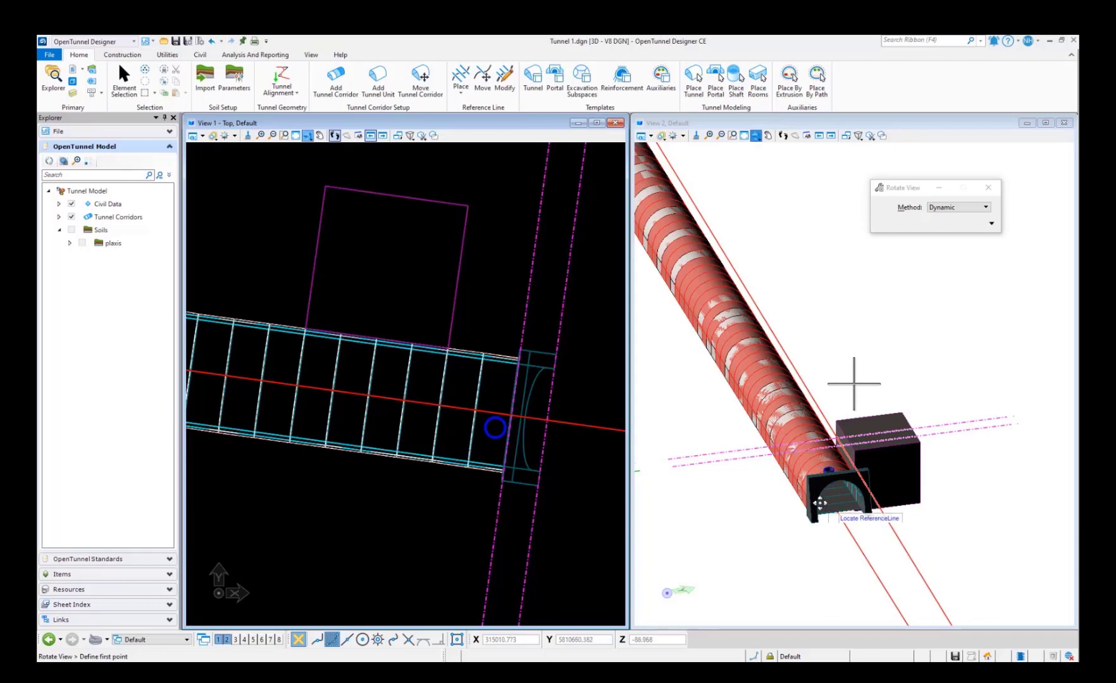
pyautogui.scroll(2, 821, 503)
pyautogui.scroll(-1, 802, 425)
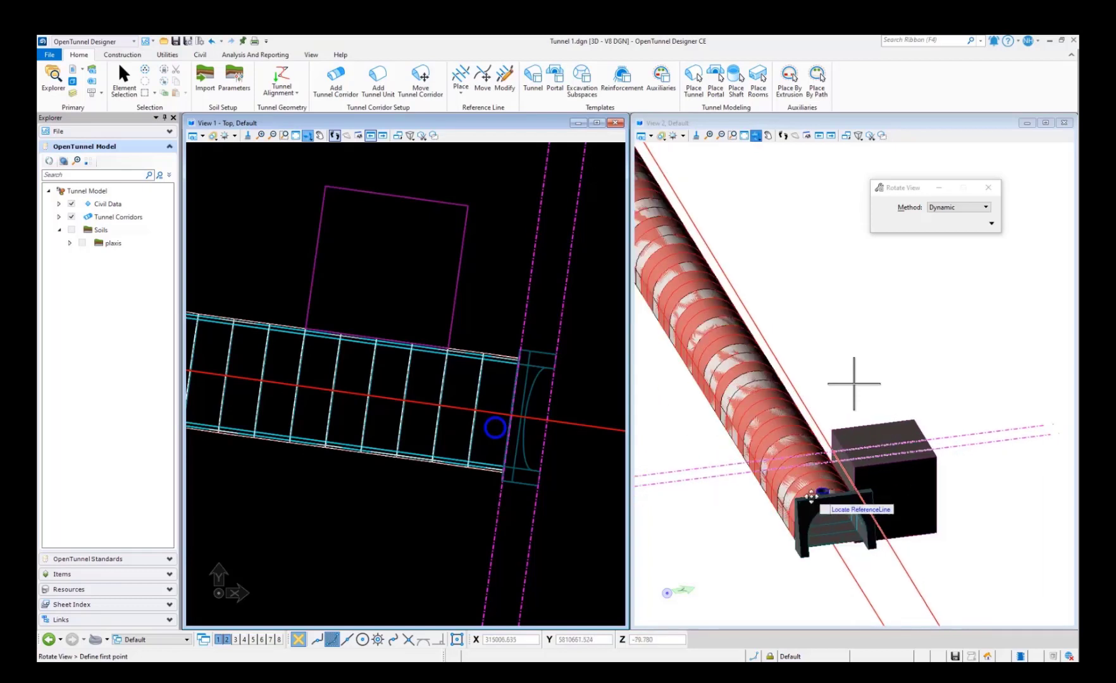
pyautogui.scroll(-2, 850, 447)
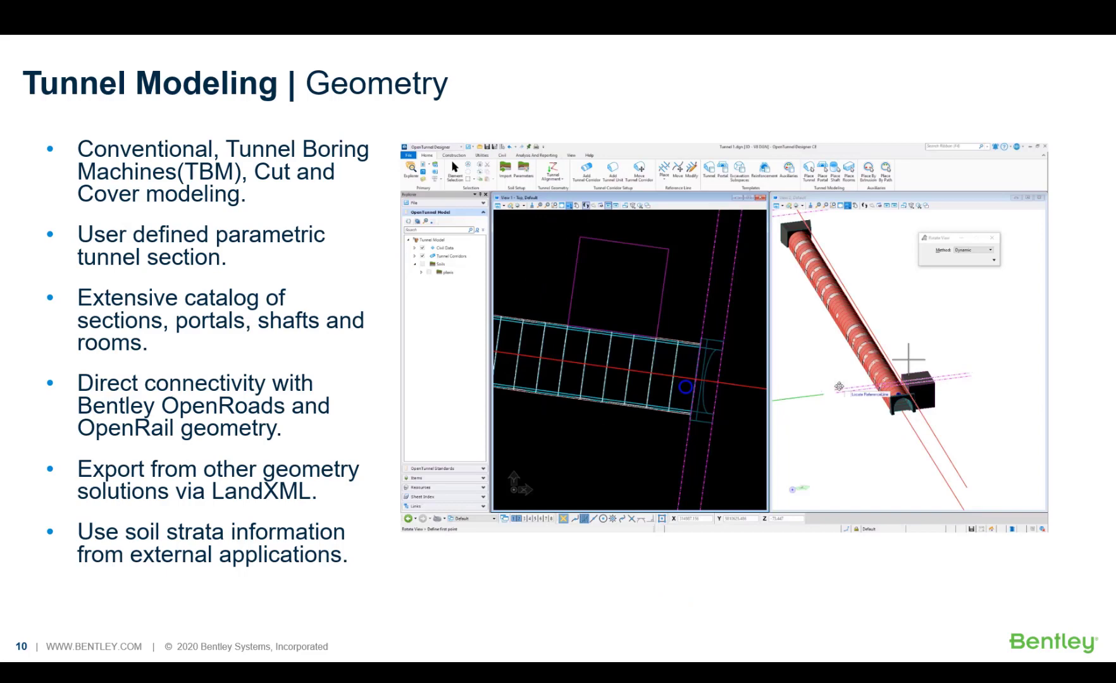
pyautogui.press('Right')
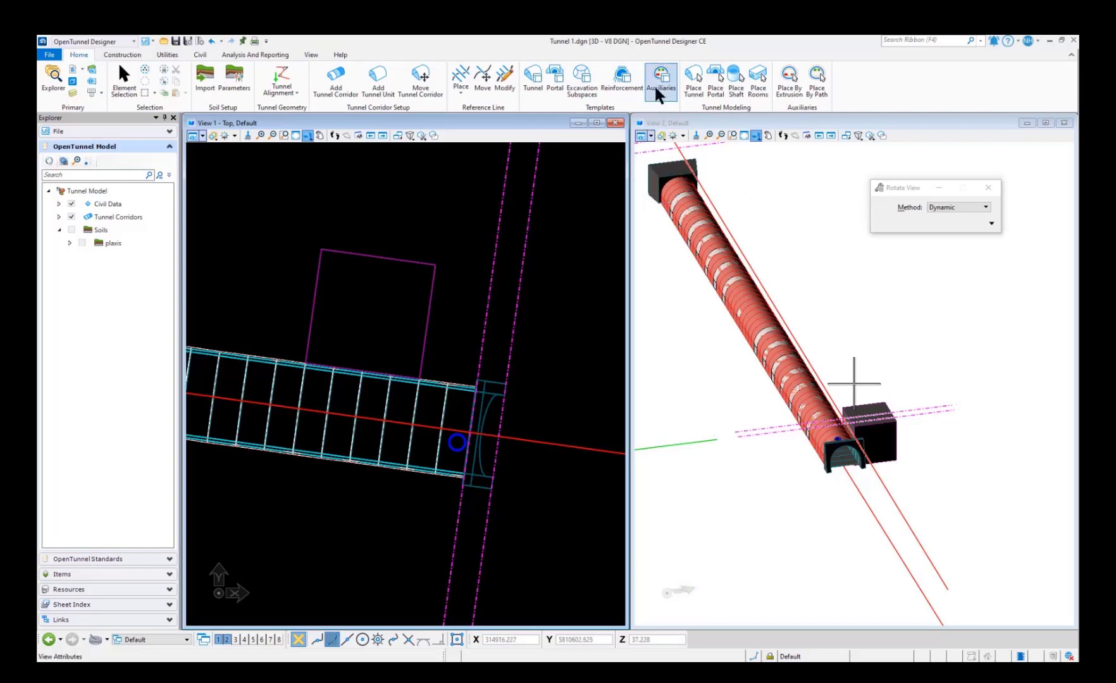
# - Examine how the Conv_SemiCircle_Ex_Rf tunnel template is divided into excavation subspaces and which materials they use
pyautogui.click(612, 79)
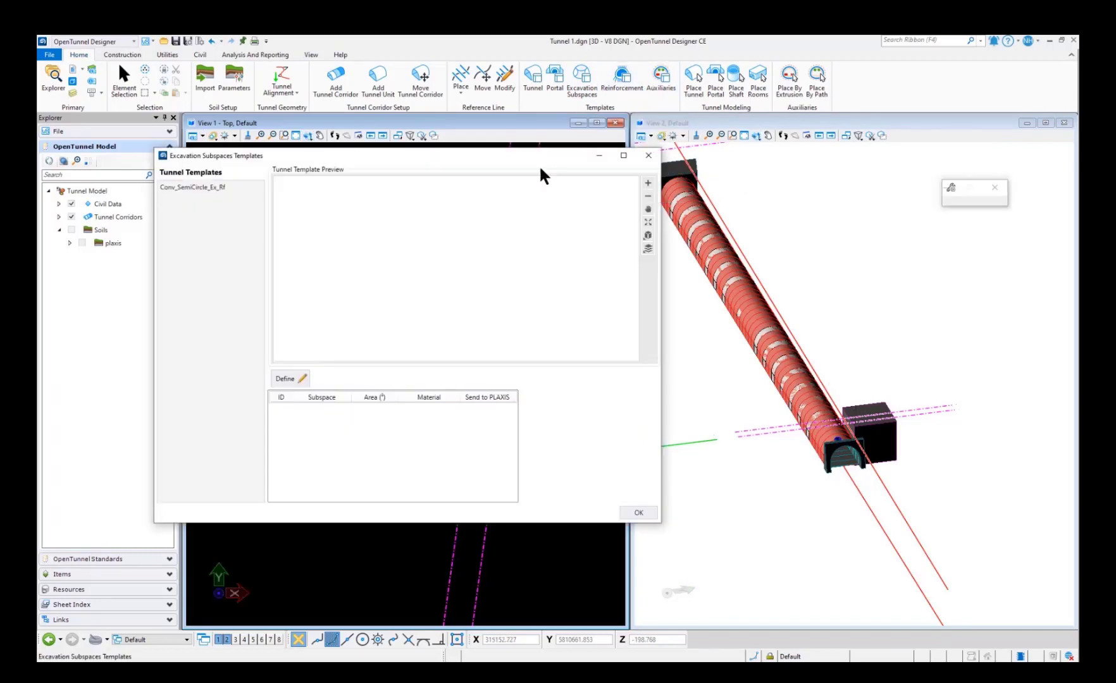
pyautogui.click(209, 189)
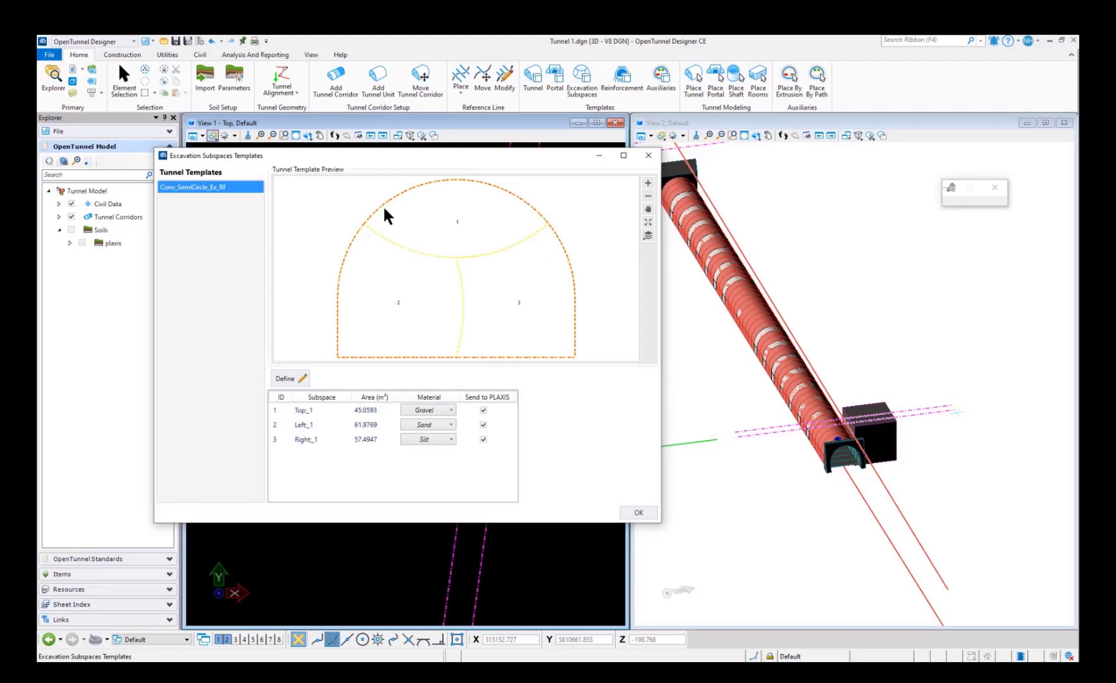
pyautogui.click(648, 155)
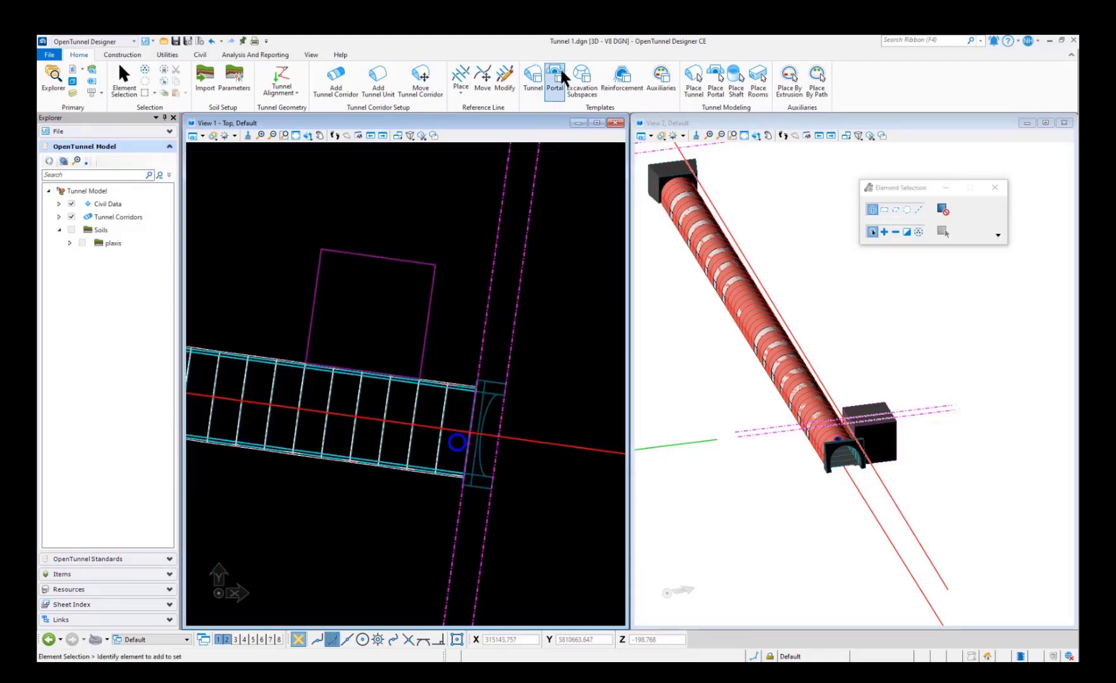
# - Examine the Conv_SemiCircle_Ex_Rf reinforcement definitions for permanent and temporary shotcrete walls, jet grouting, forepoles, fiber glass and rock bolts
pyautogui.click(621, 74)
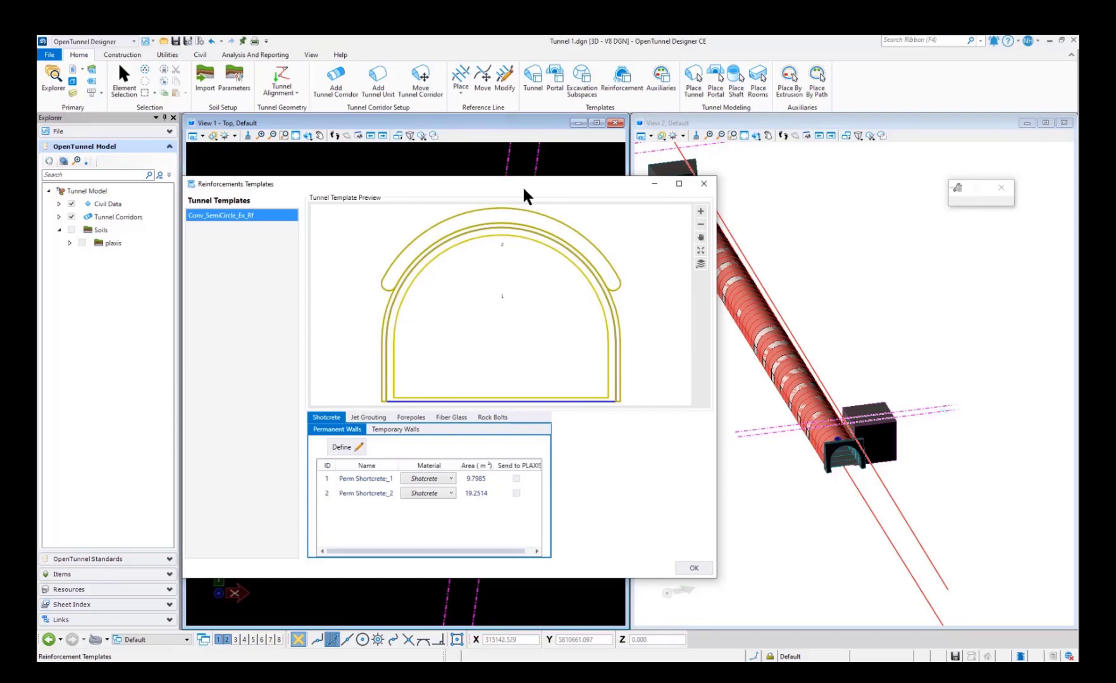
pyautogui.moveTo(522, 185); pyautogui.dragTo(536, 127)
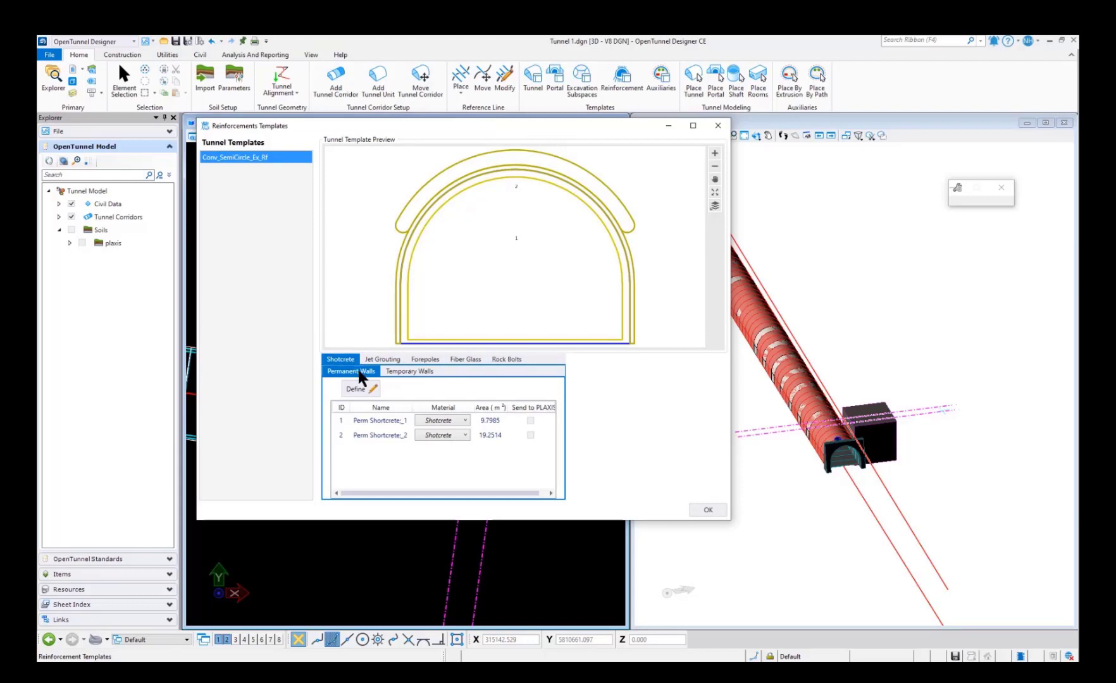
pyautogui.click(408, 371)
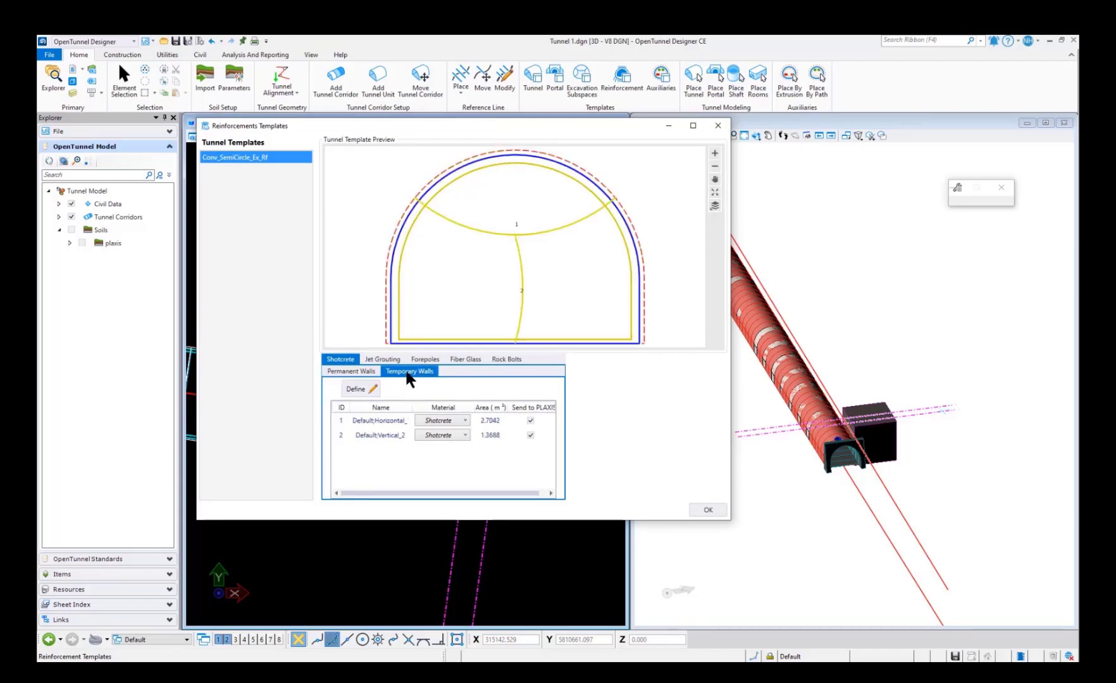
pyautogui.click(367, 371)
pyautogui.click(382, 359)
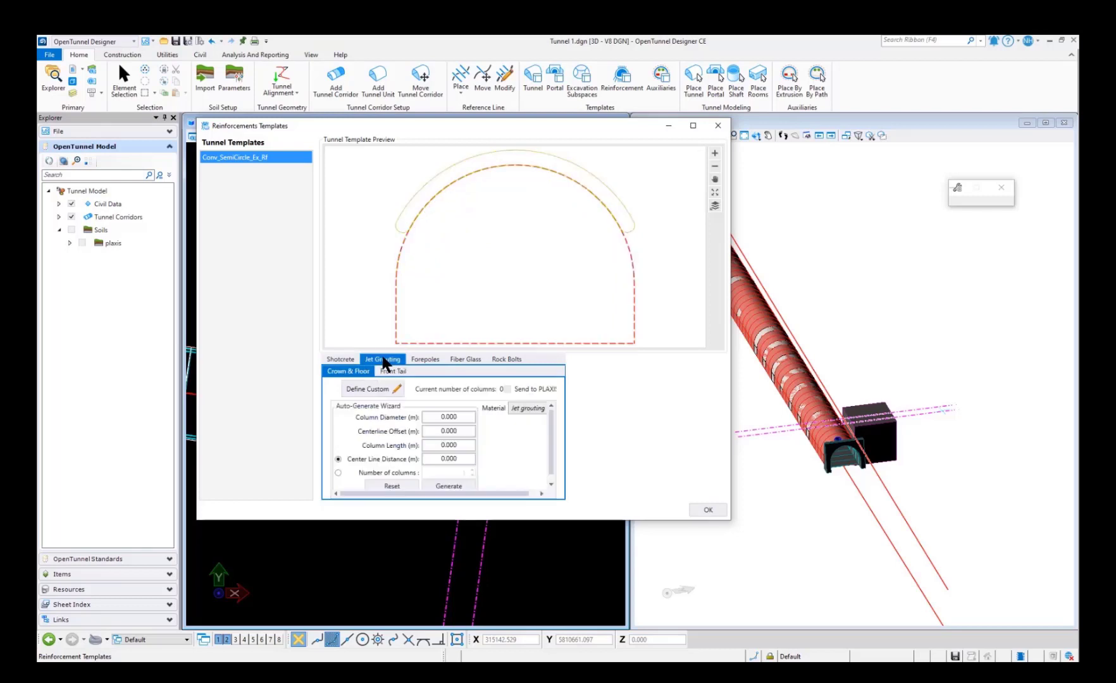
pyautogui.click(429, 358)
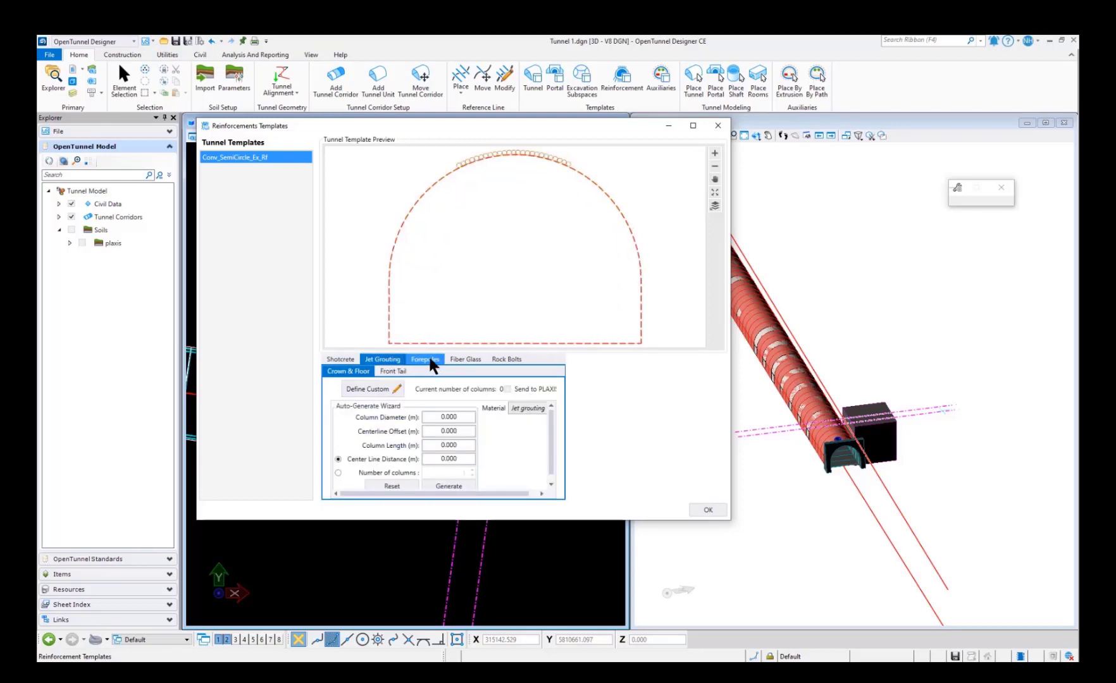
pyautogui.click(469, 359)
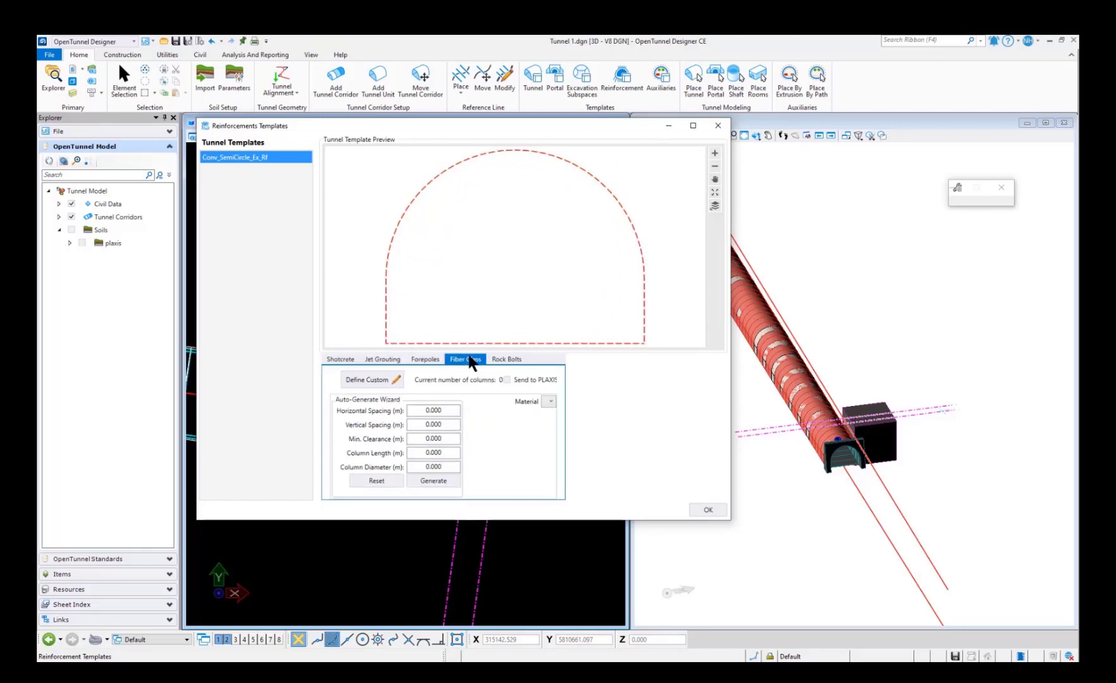
pyautogui.click(521, 357)
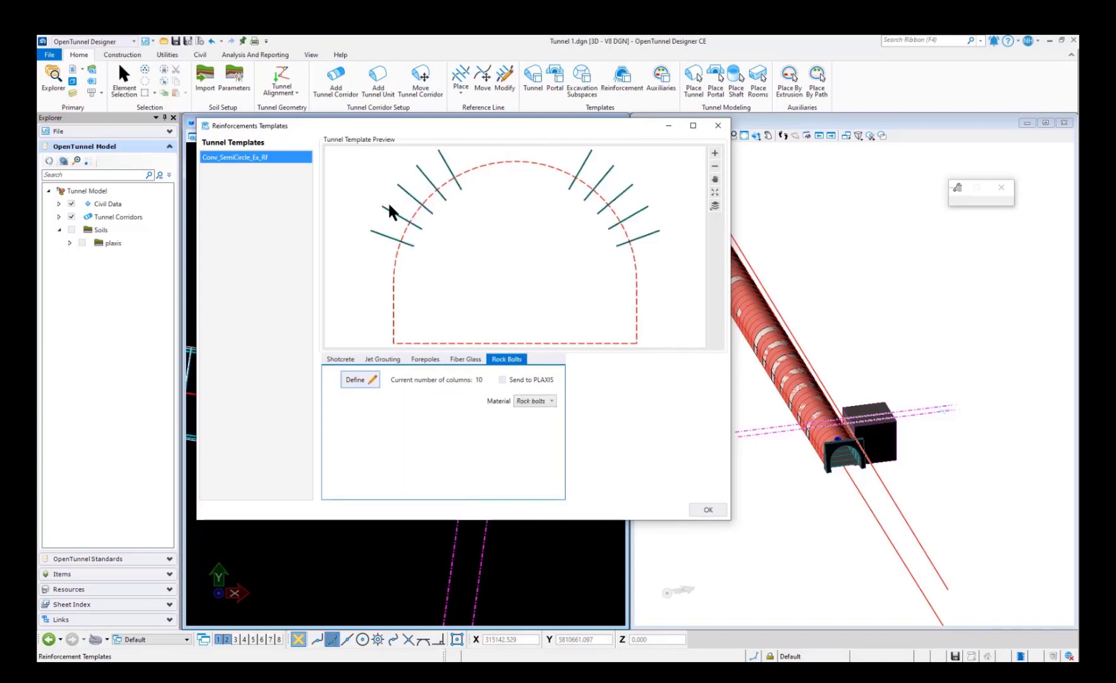
pyautogui.click(349, 363)
pyautogui.click(704, 510)
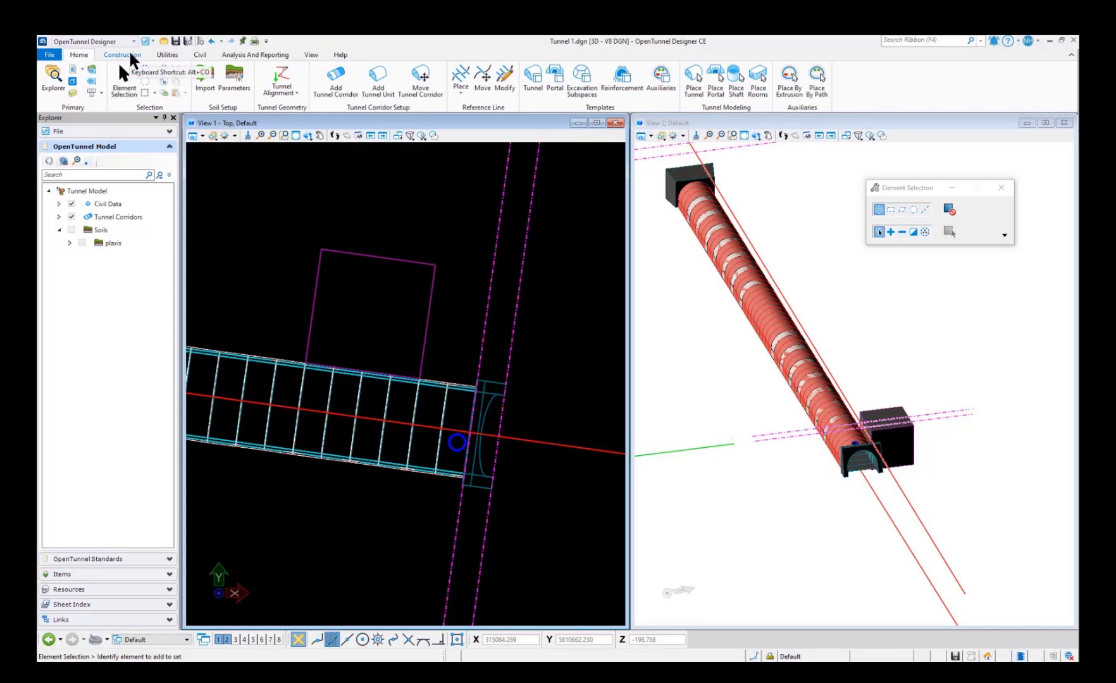
# - Place excavation subspaces on the tunnel using the Reinforcement feature definition
pyautogui.click(129, 55)
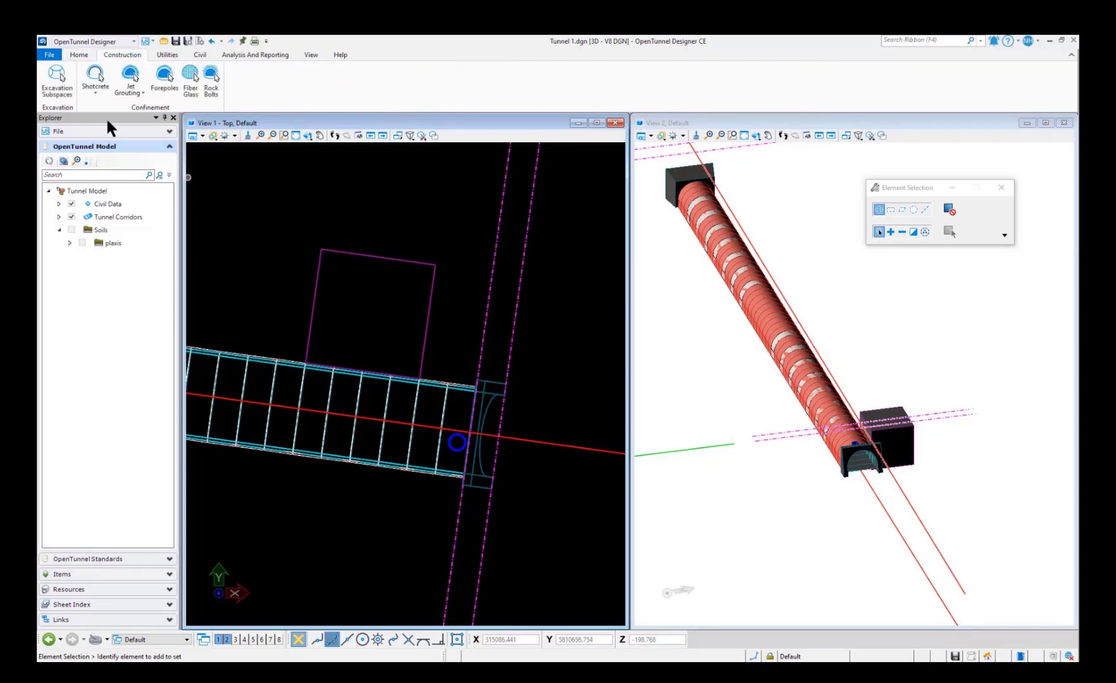
pyautogui.click(56, 92)
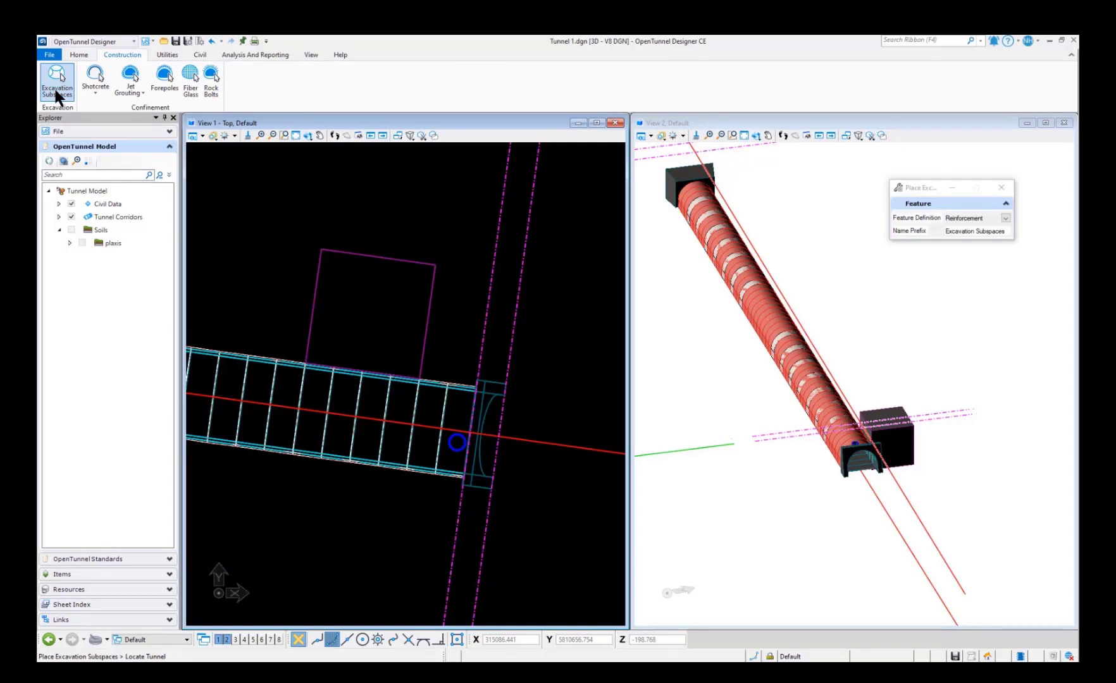
pyautogui.scroll(1, 845, 443)
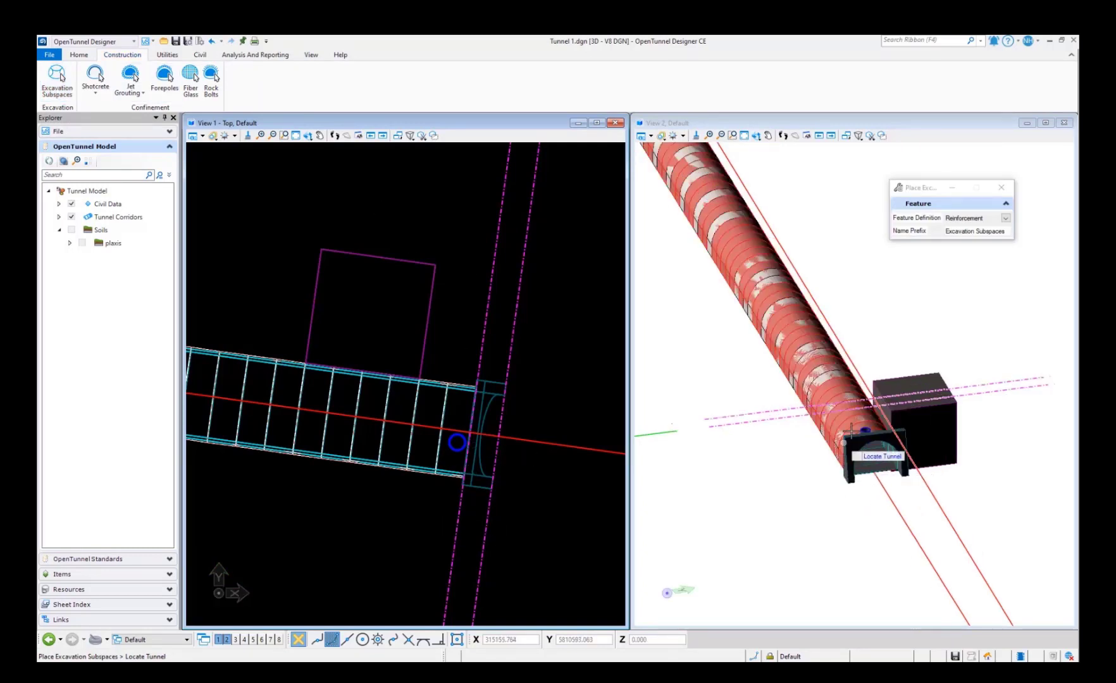
pyautogui.scroll(1, 842, 423)
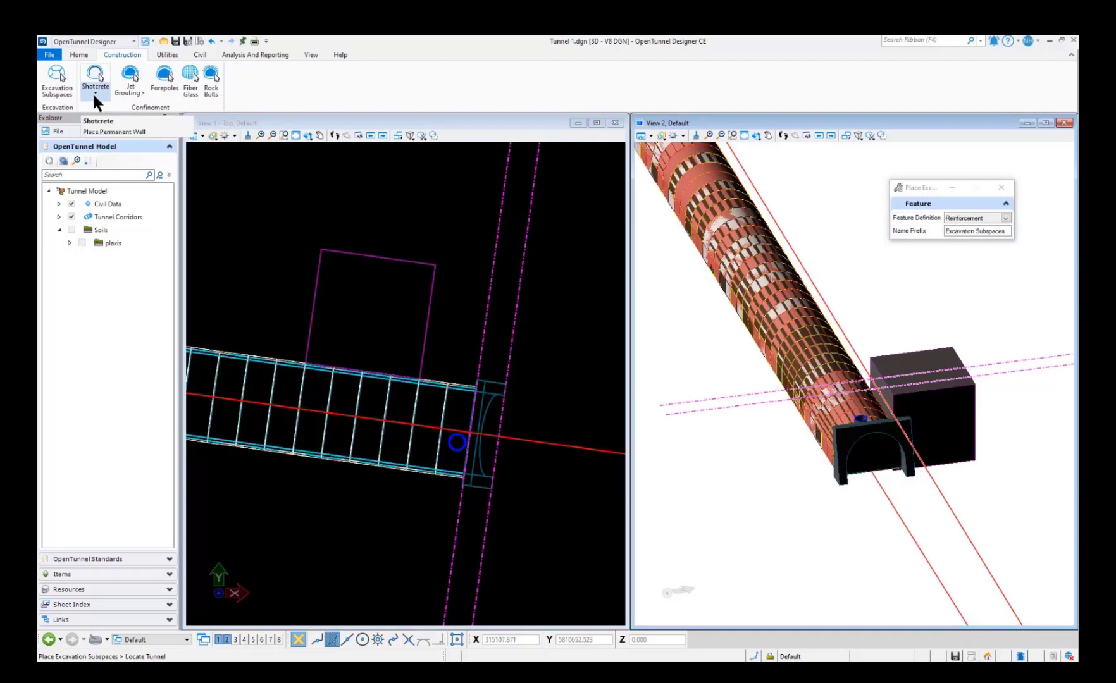
# - Place permanent and temporary shotcrete walls on the tunnel using the Reinforcement feature definition
pyautogui.click(95, 93)
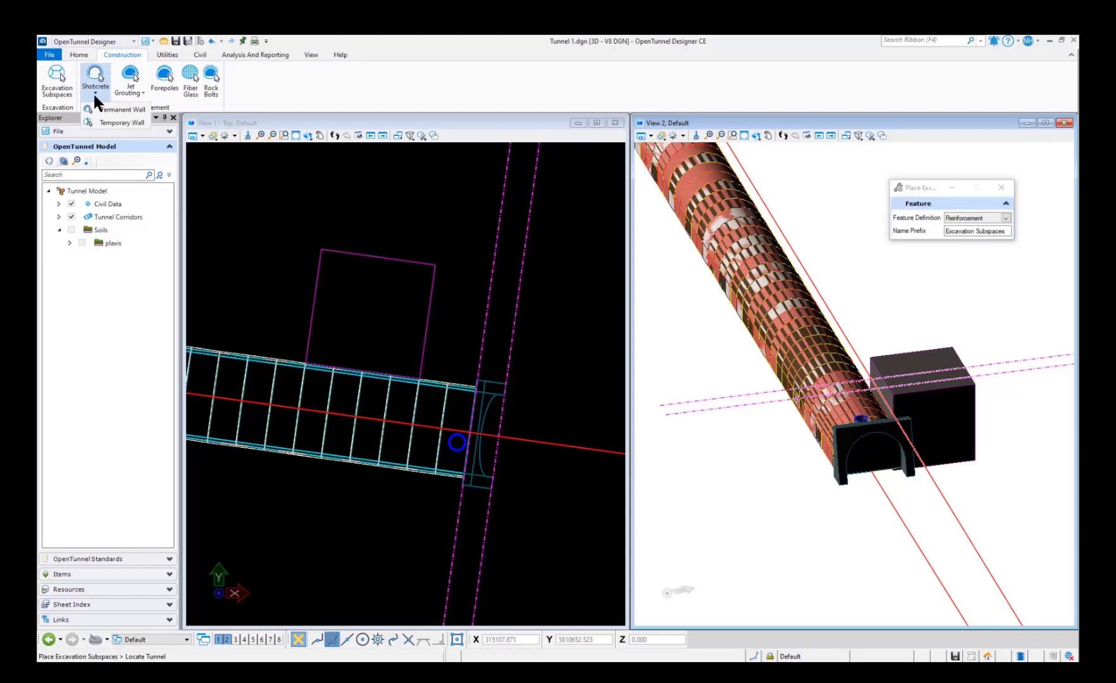
pyautogui.click(122, 109)
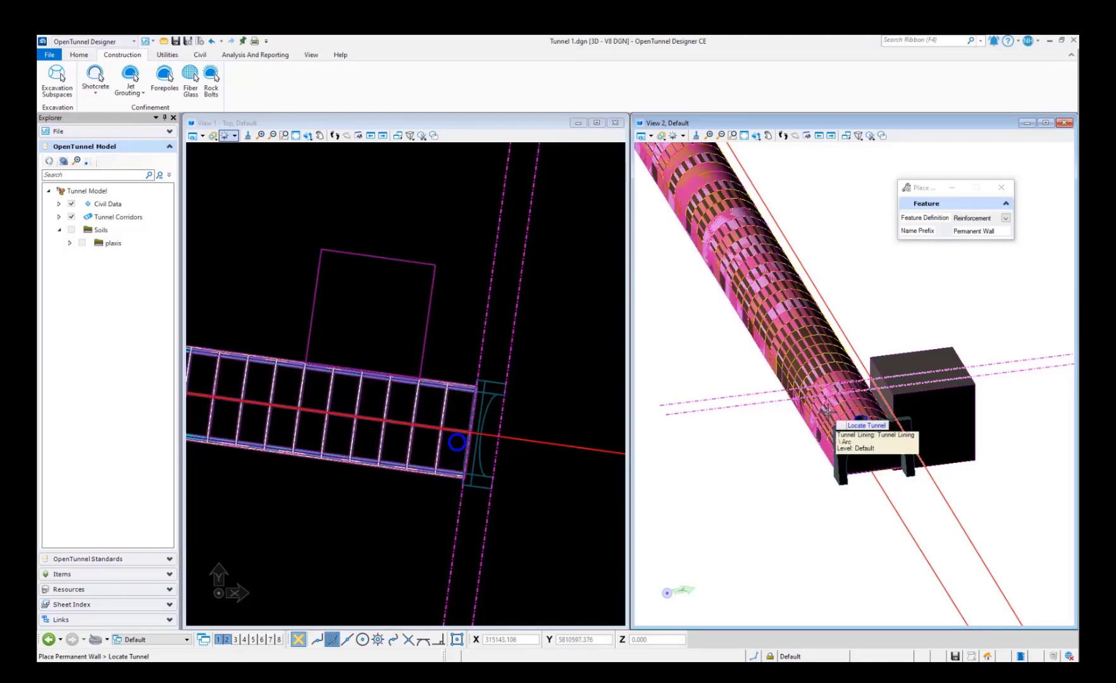
pyautogui.click(831, 414)
pyautogui.click(105, 100)
pyautogui.click(109, 114)
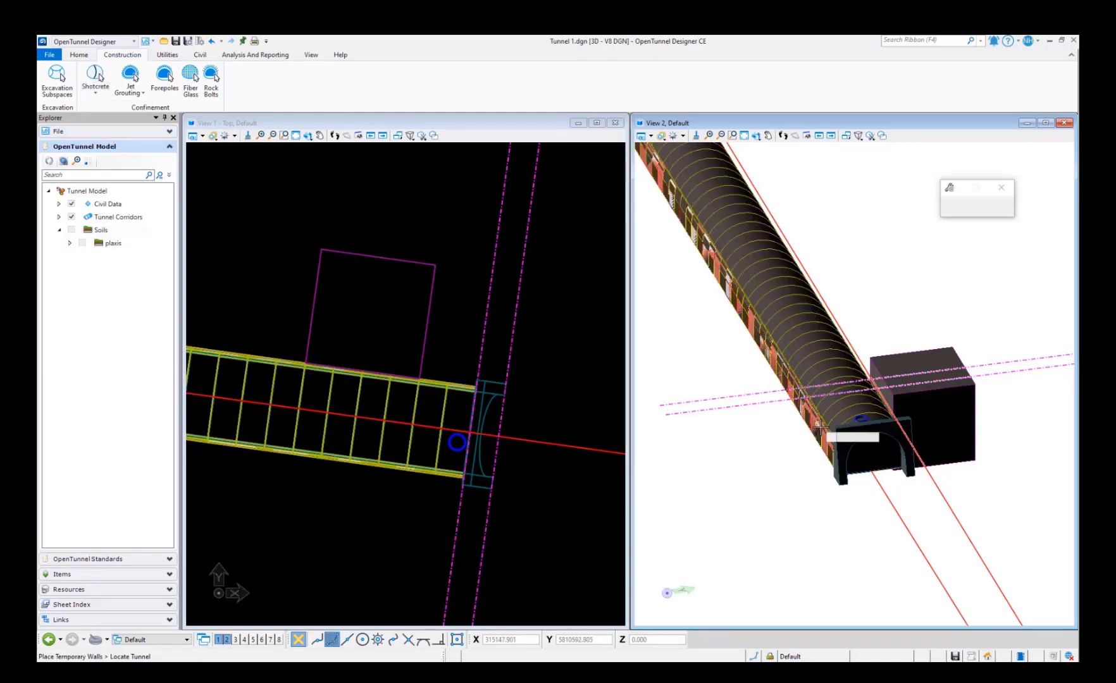
# - Hide the rooms, shafts and portals of Tunnel1 and show the 3D view in the Illustration:Ignore Lighting display style
pyautogui.click(59, 217)
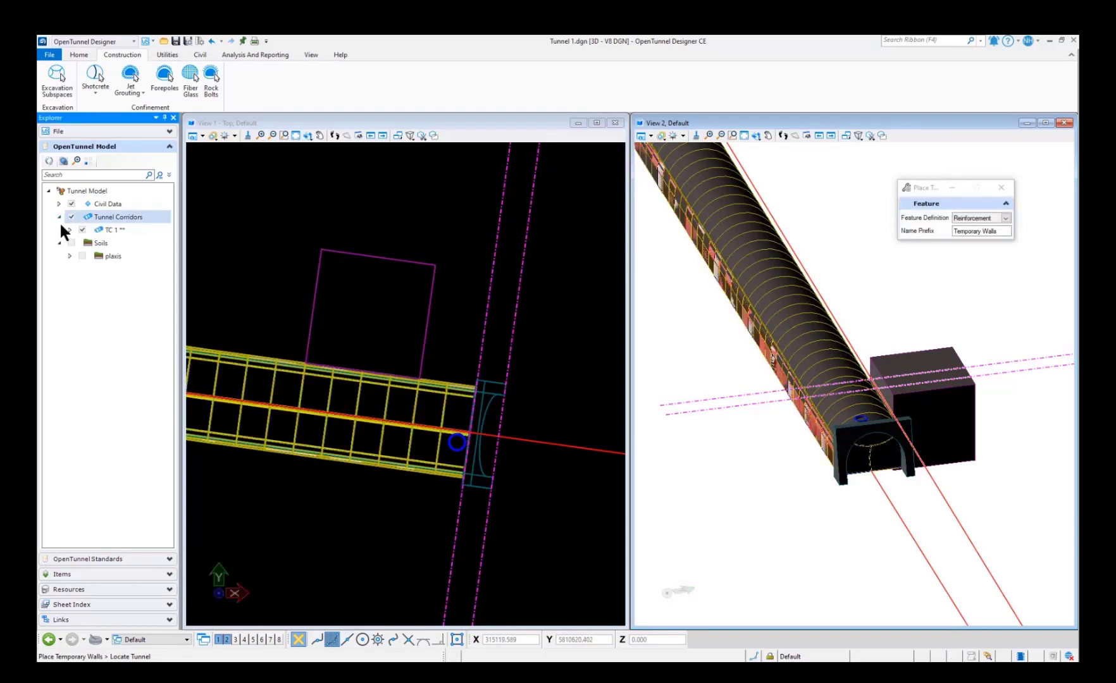
pyautogui.click(69, 230)
pyautogui.click(83, 255)
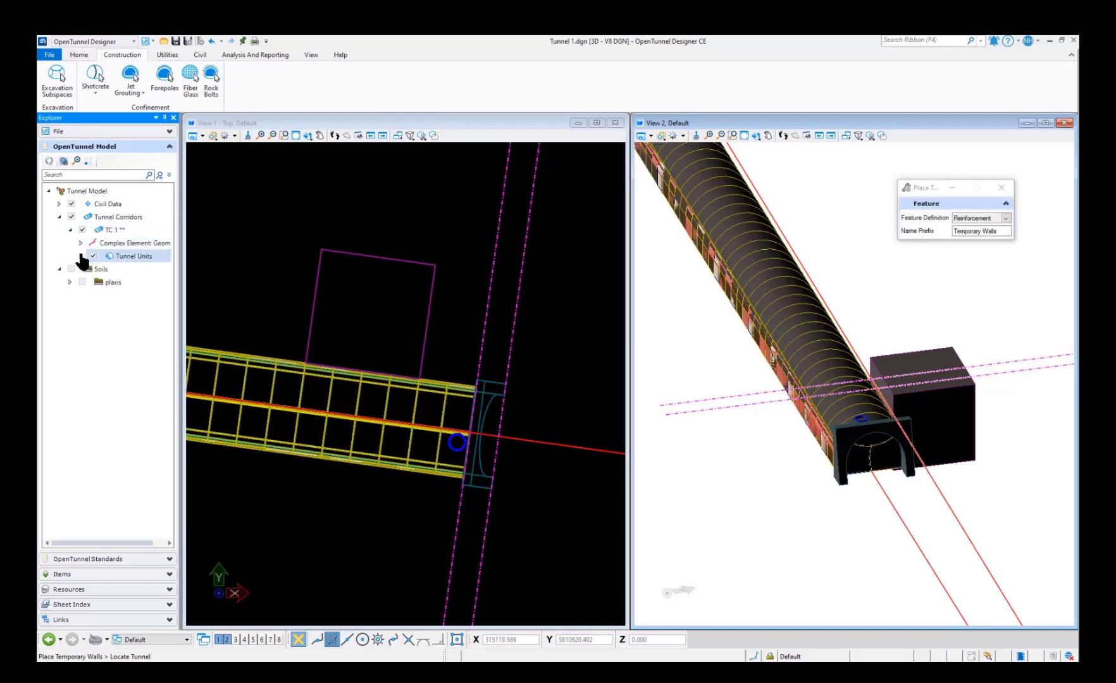
pyautogui.click(81, 256)
pyautogui.click(90, 269)
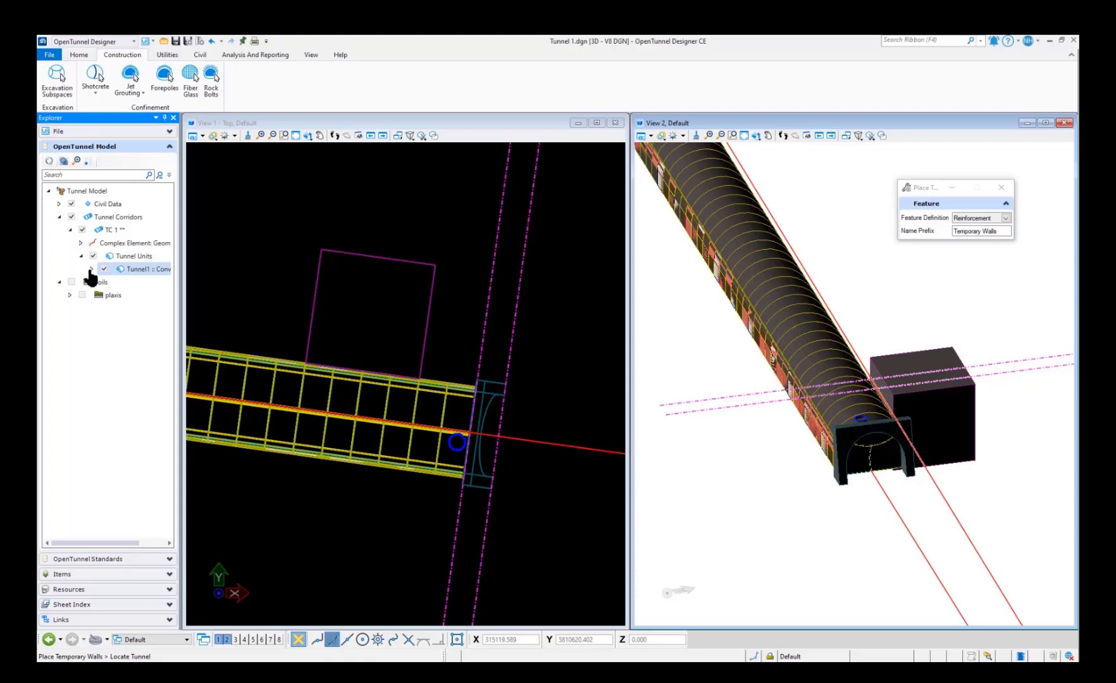
pyautogui.click(92, 269)
pyautogui.click(115, 337)
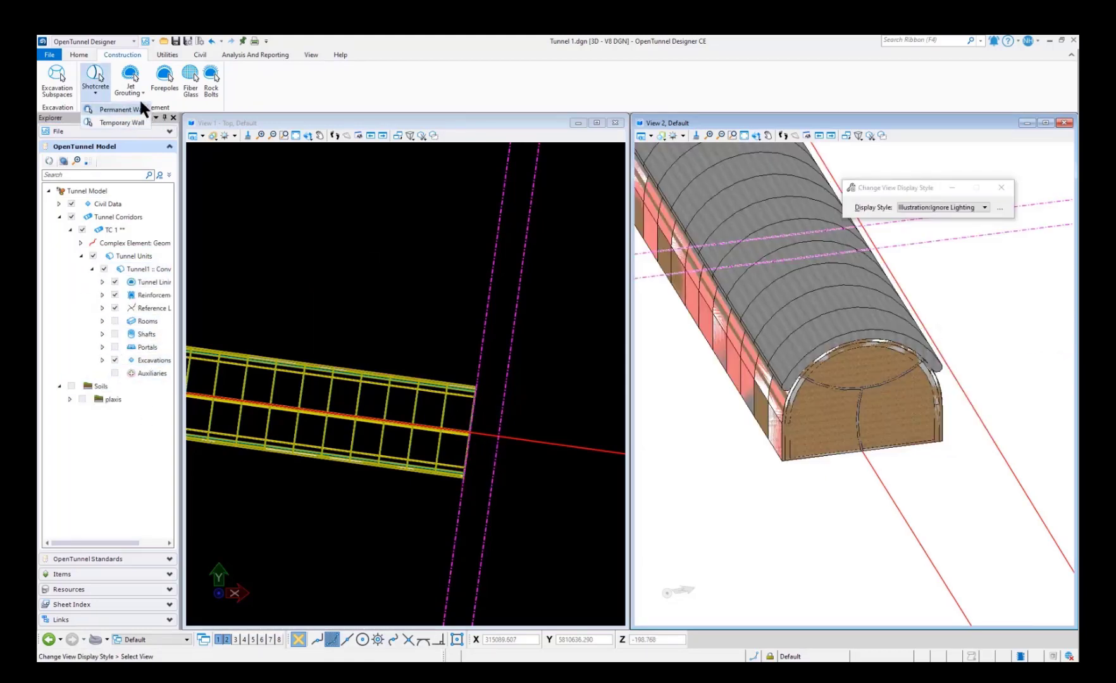
# - Place Crown & Floor jet grouting on the tunnel using the Reinforcement feature definition
pyautogui.click(208, 118)
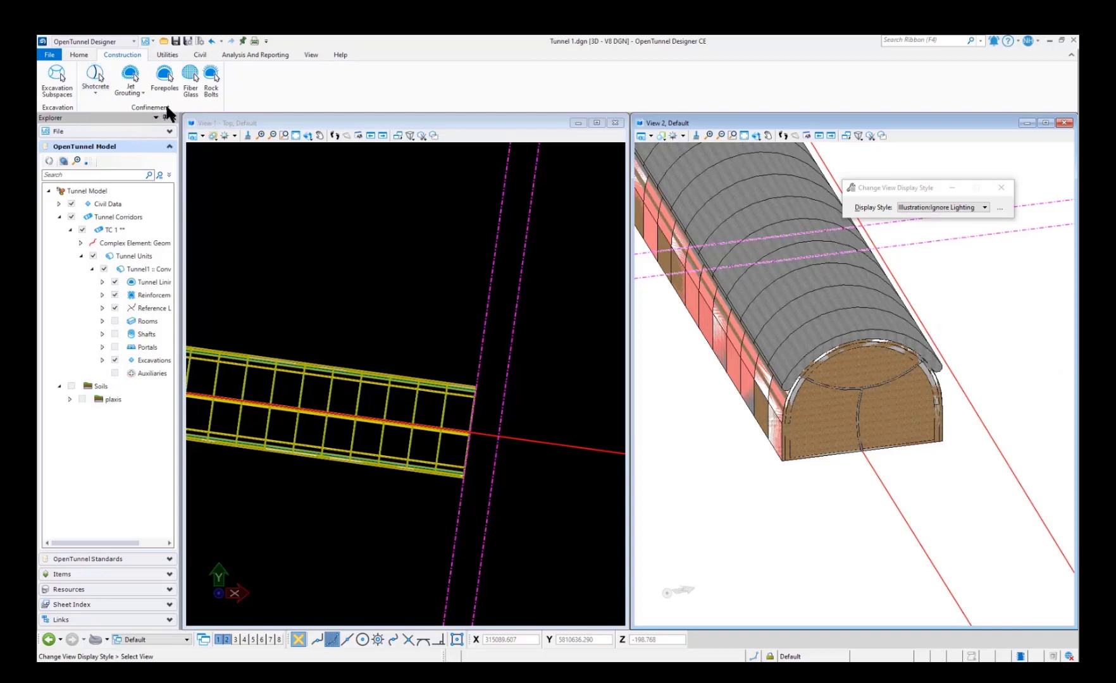
pyautogui.click(145, 92)
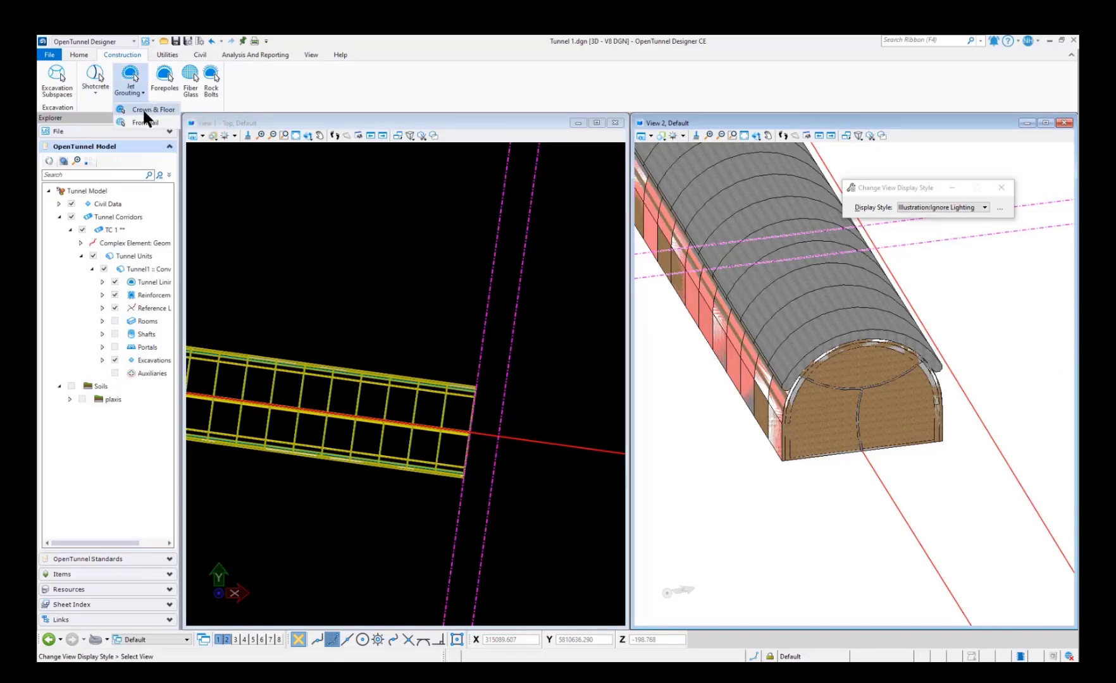
pyautogui.click(142, 109)
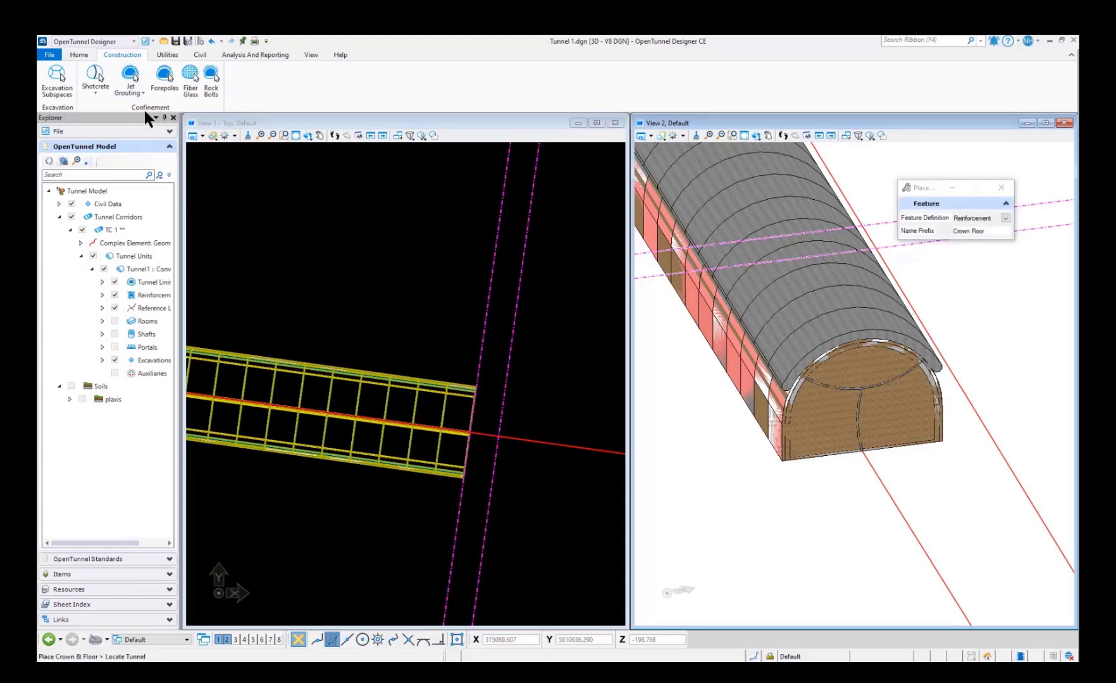
pyautogui.click(746, 370)
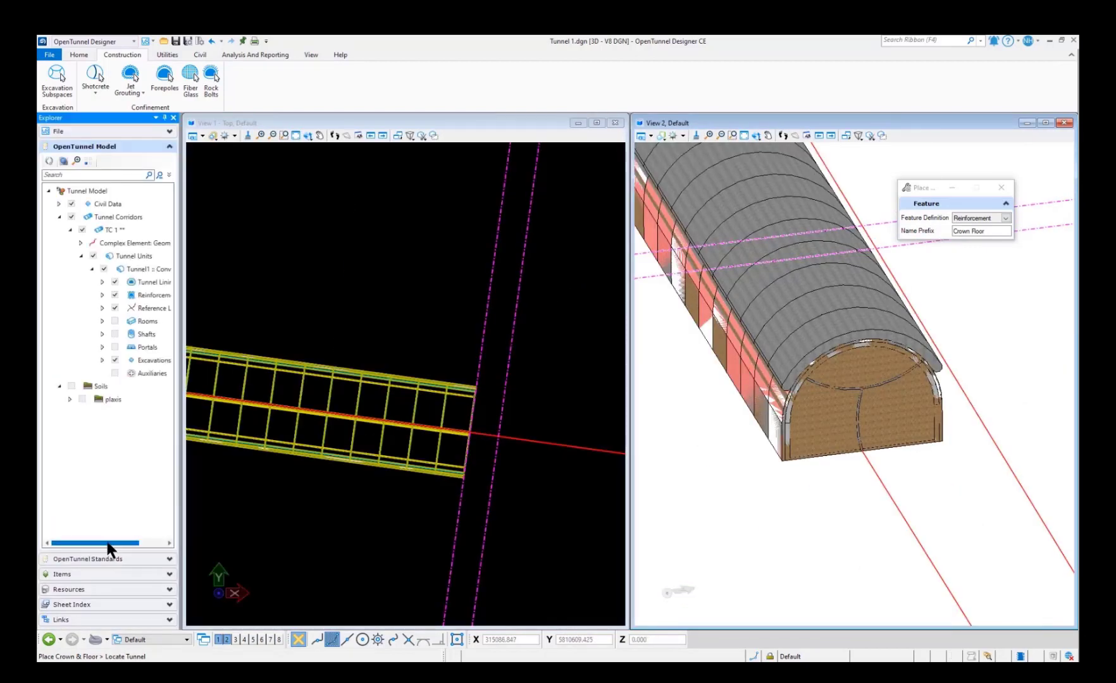
pyautogui.moveTo(106, 543); pyautogui.dragTo(143, 544)
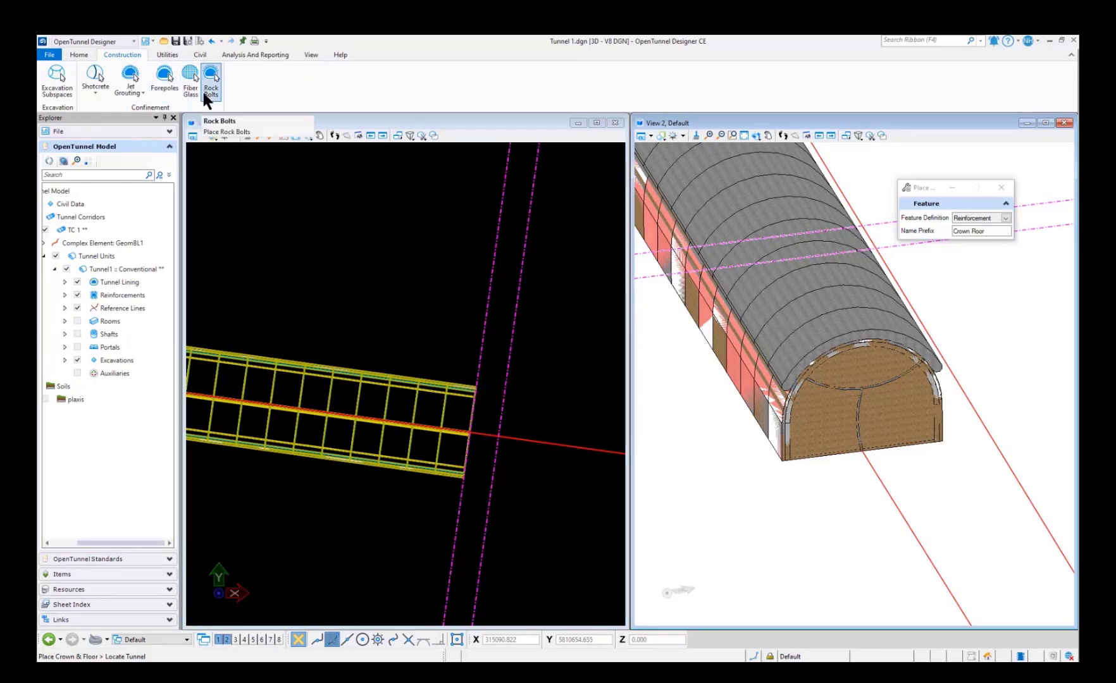
# - Place forepoles on the tunnel with a 0° driving angle and hide the crown-floor grouting and permanent wall reinforcements
pyautogui.click(164, 88)
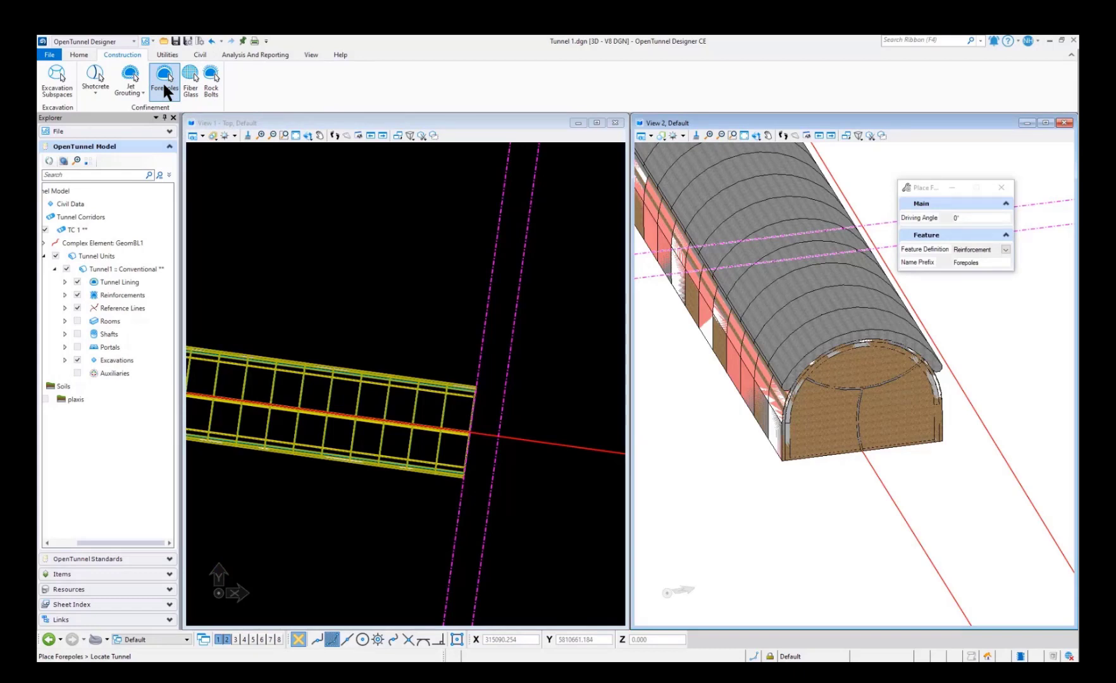
pyautogui.click(764, 341)
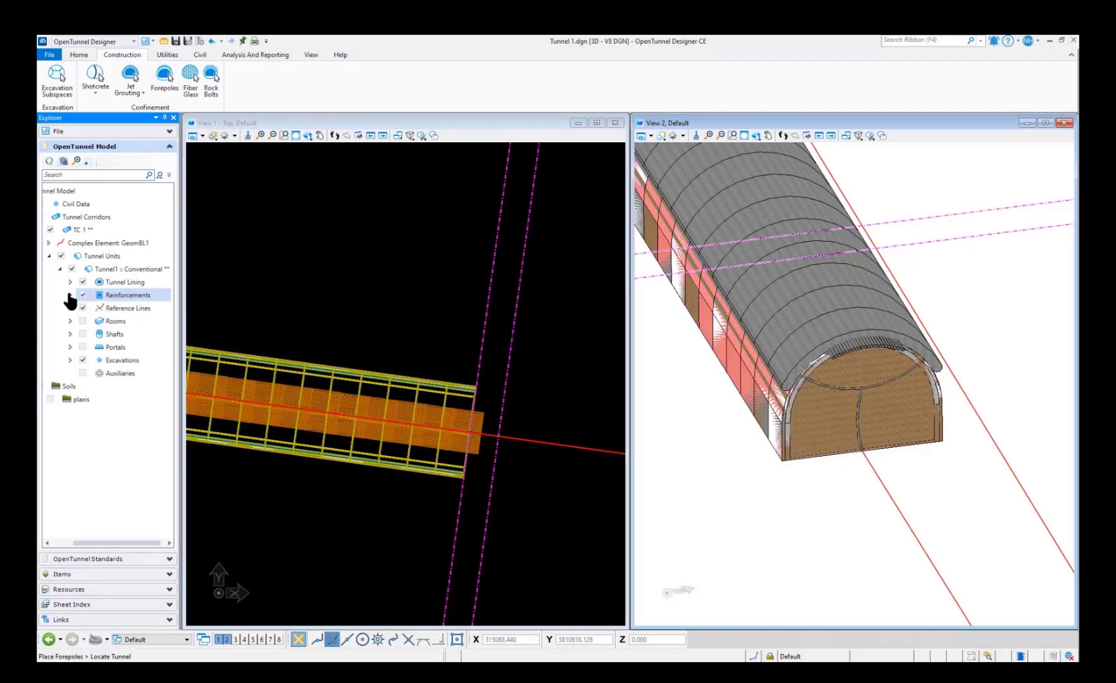
pyautogui.click(70, 295)
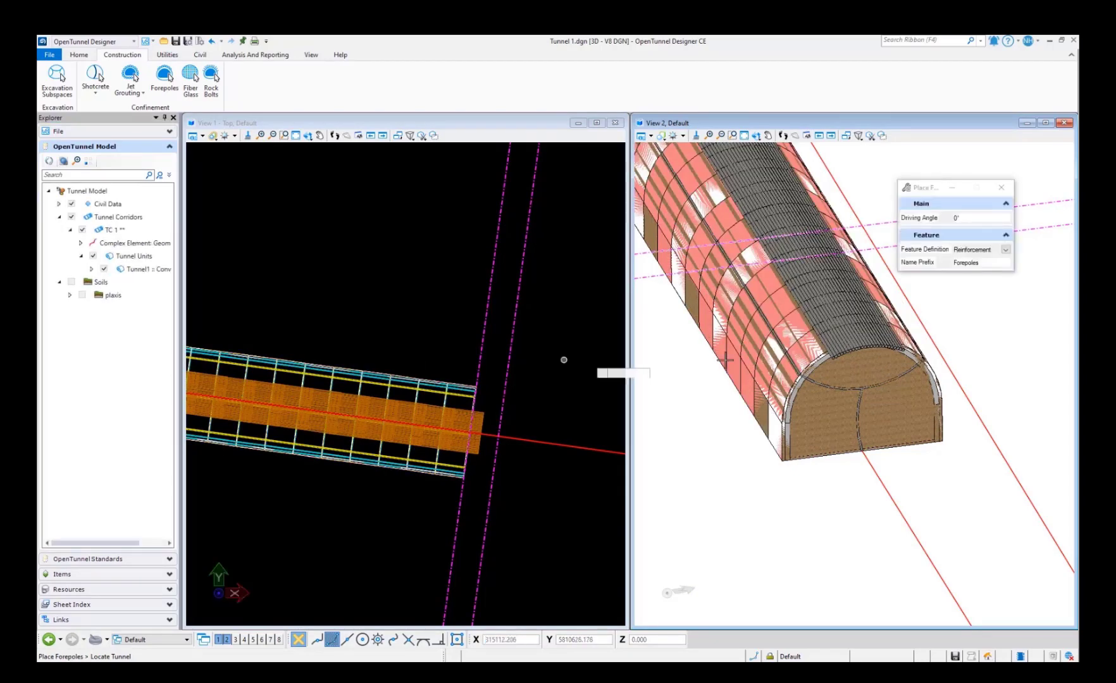
pyautogui.scroll(1, 769, 358)
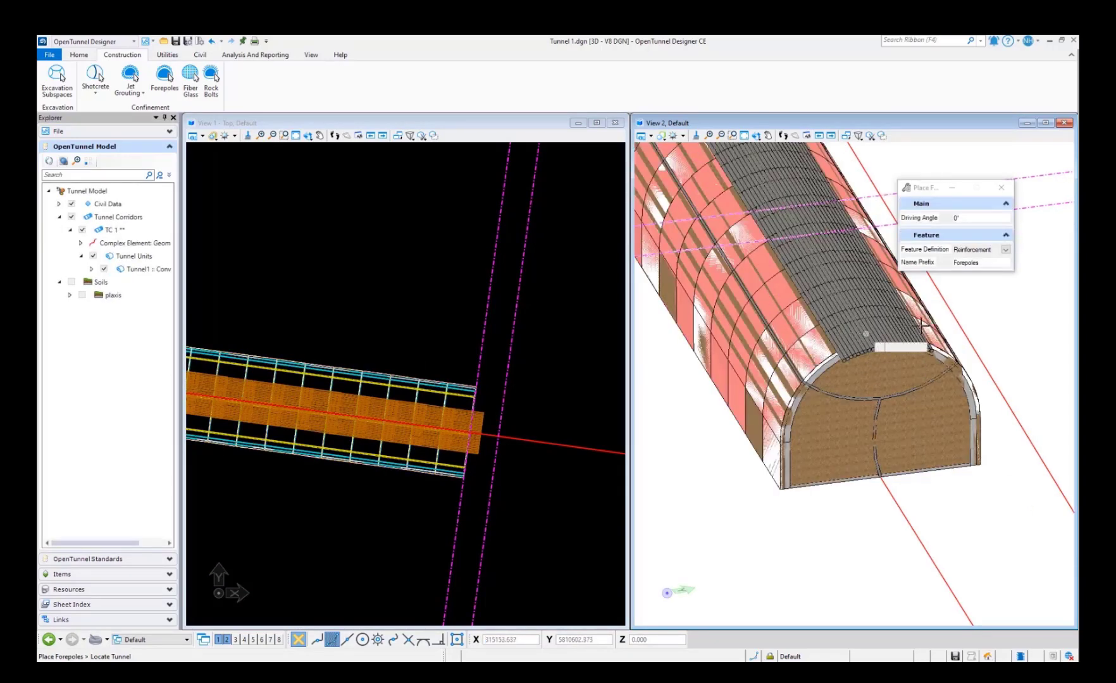
# - Set the driving angle of the placed forepoles to 10°
pyautogui.click(854, 348)
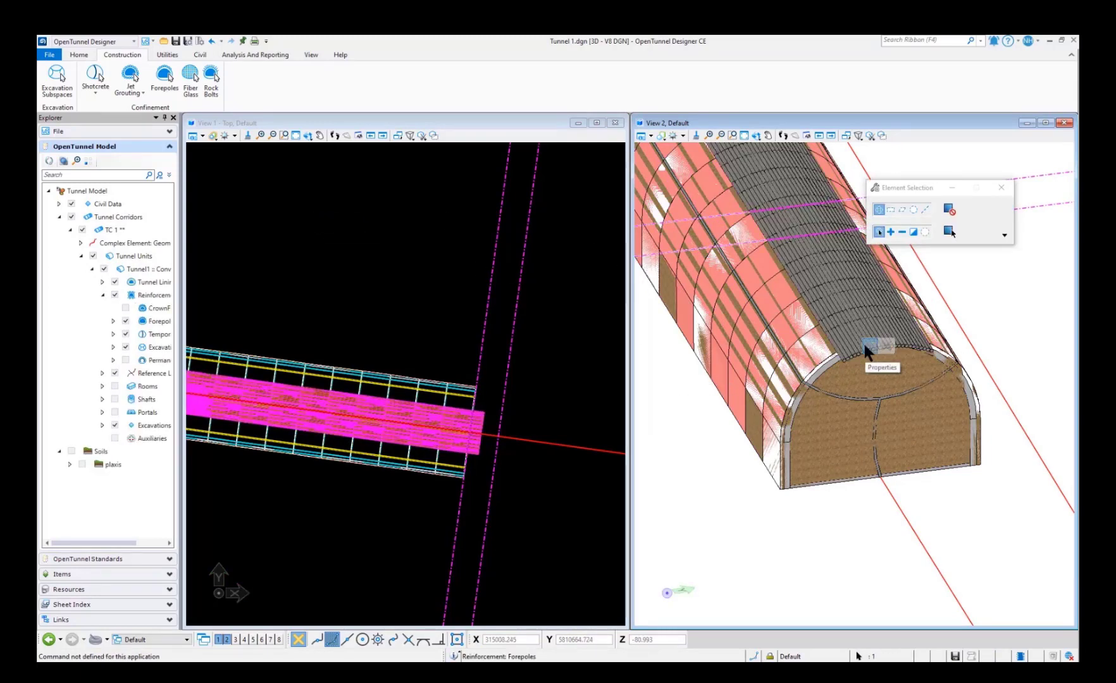
pyautogui.click(865, 346)
pyautogui.click(942, 349)
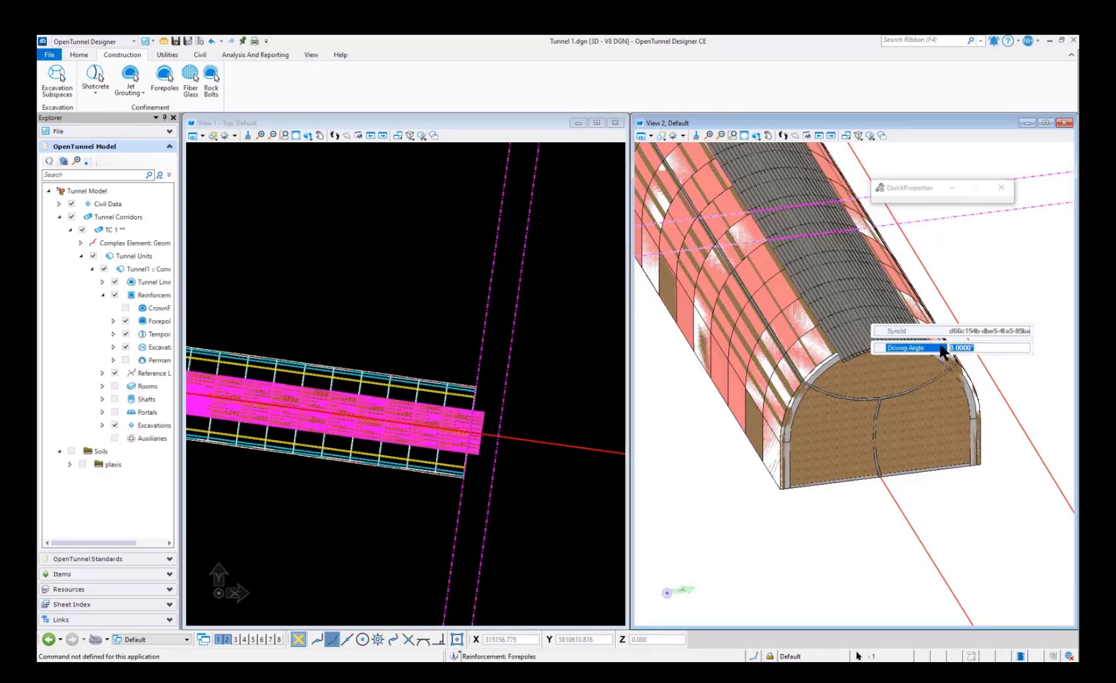
pyautogui.write('10')
pyautogui.press('Return')
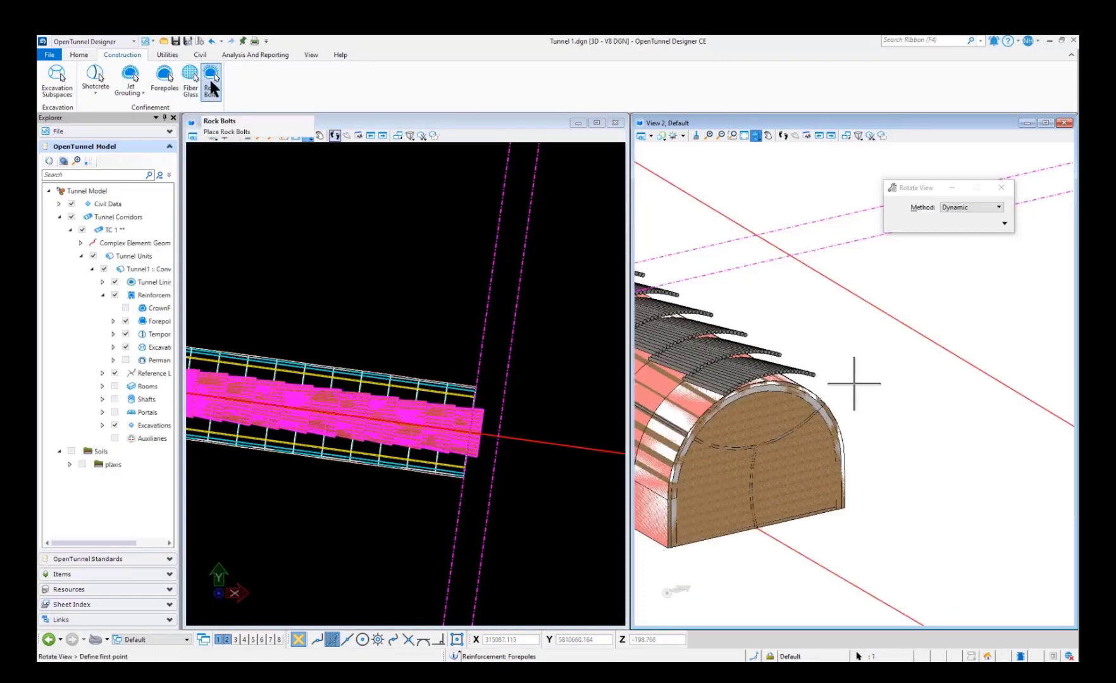
# - Place rock bolts on the tunnel with section start and end offsets of 0.500 and 5 rows
pyautogui.click(212, 88)
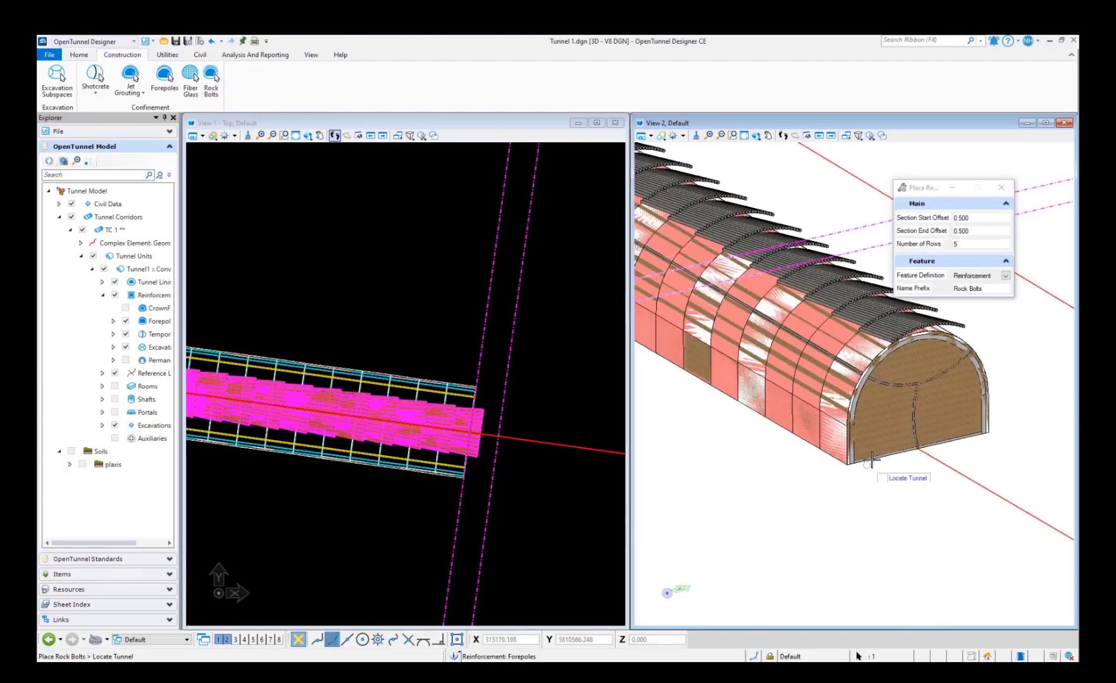
pyautogui.click(812, 413)
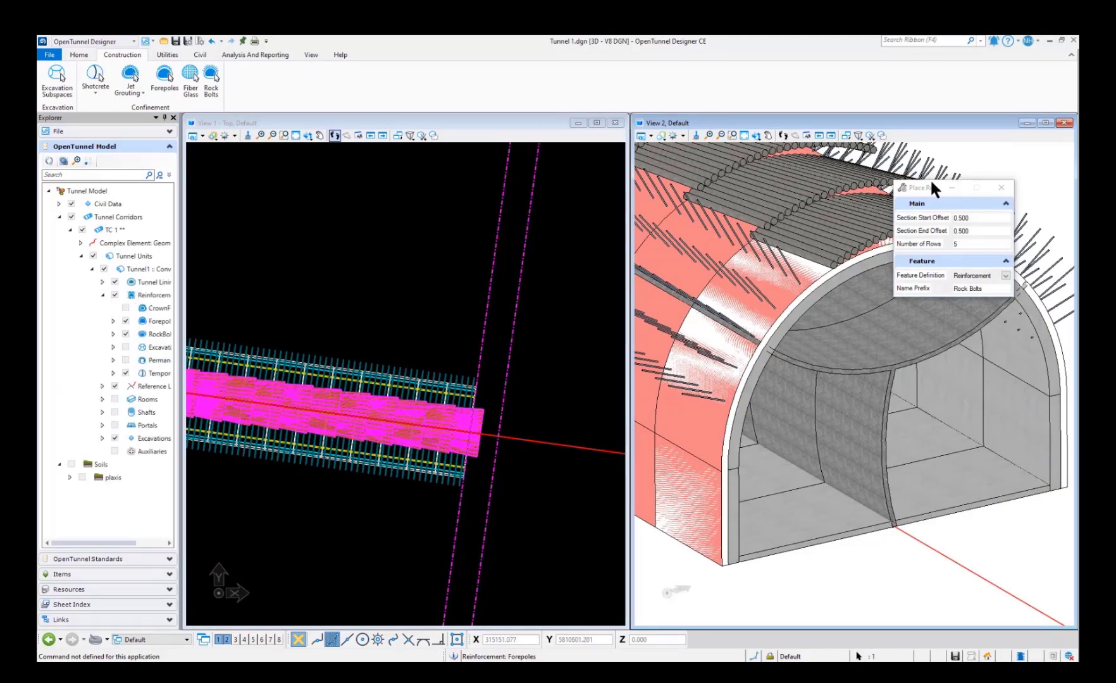
pyautogui.moveTo(930, 183); pyautogui.dragTo(836, 207)
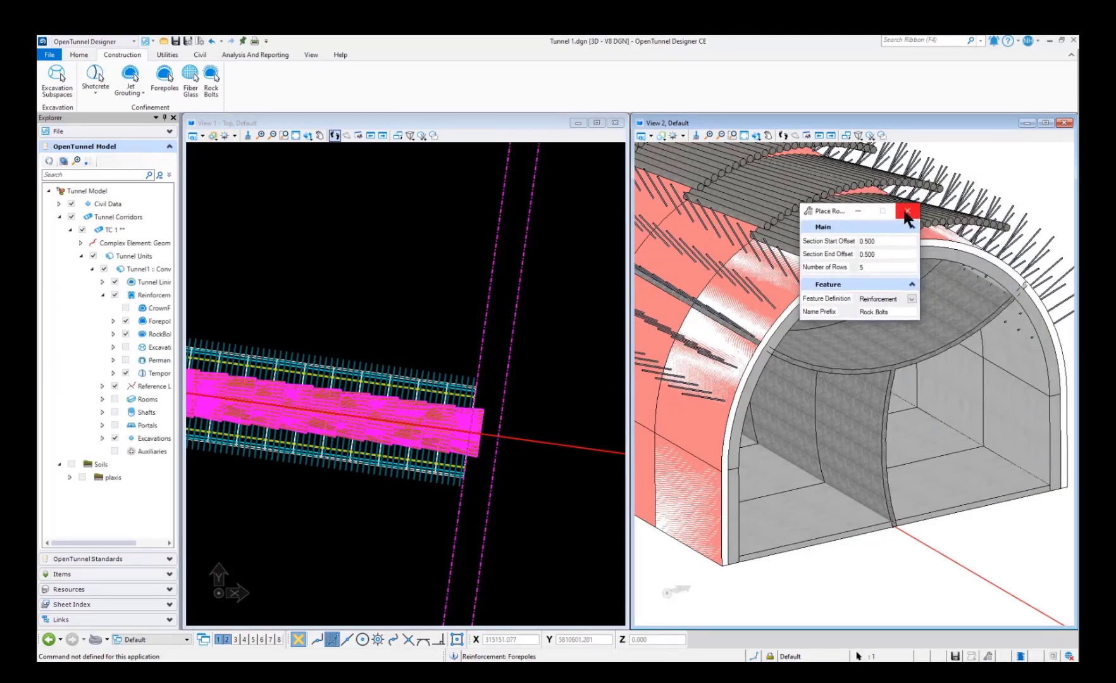
pyautogui.click(905, 212)
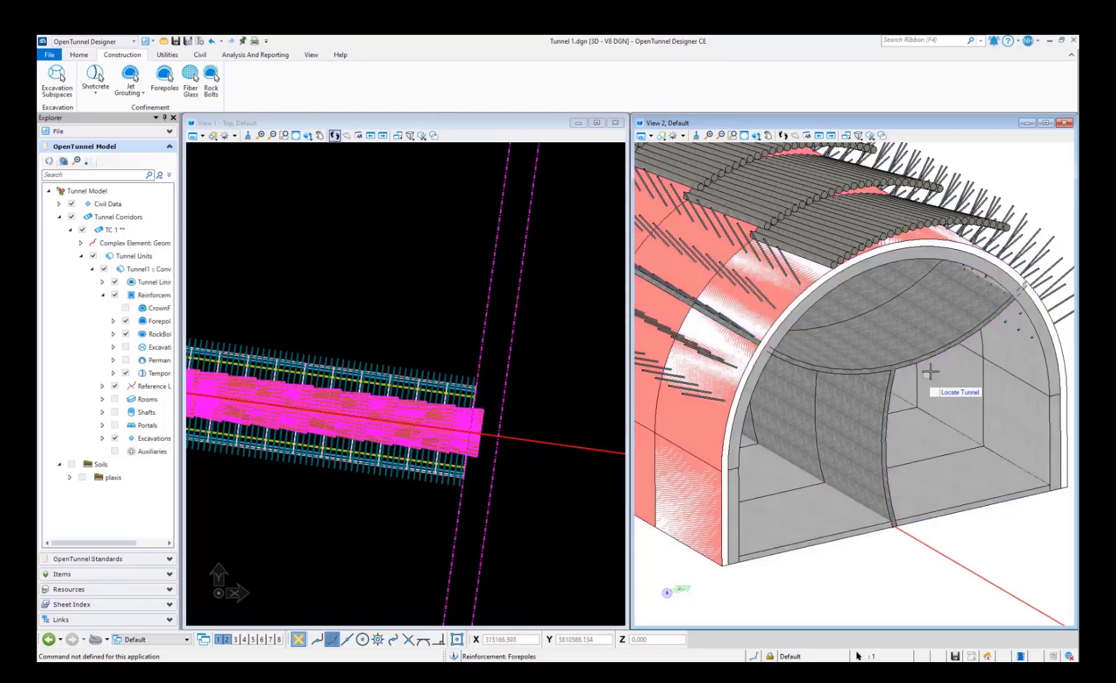
# - Display the rooms, shafts, portals, excavation subspaces and permanent wall again, together with all the soils
pyautogui.scroll(-5, 930, 373)
pyautogui.moveTo(126, 542); pyautogui.dragTo(154, 543)
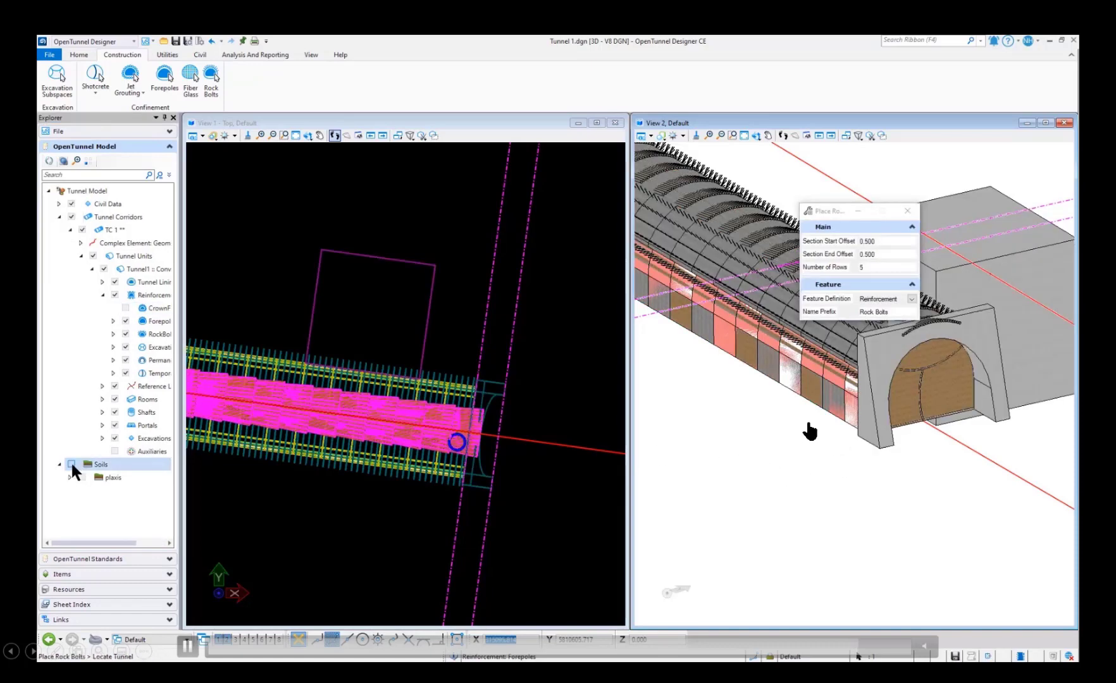
pyautogui.click(72, 464)
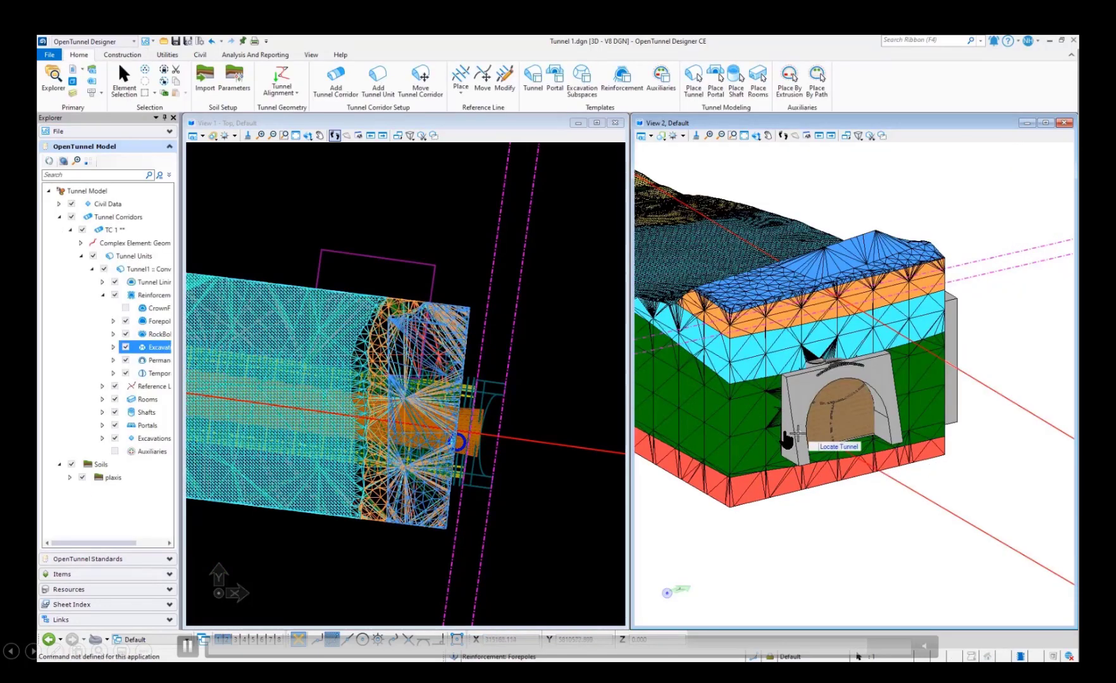
# - Hide the excavation subspaces and temporary walls under the tunnel's reinforcements
pyautogui.click(124, 360)
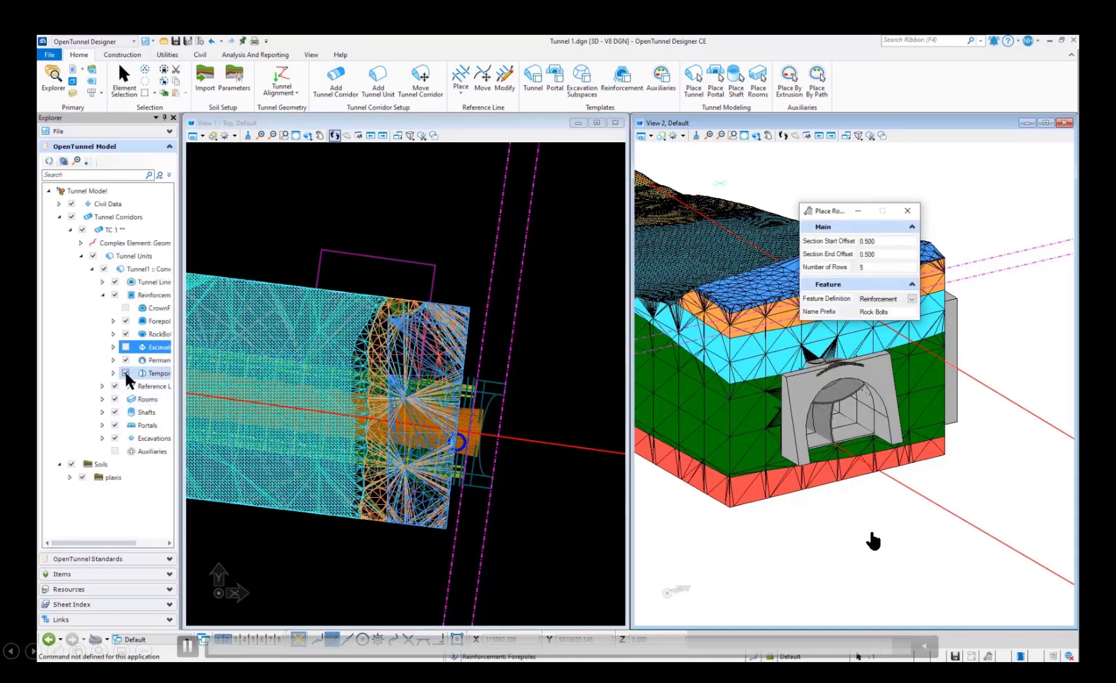
pyautogui.click(126, 374)
pyautogui.scroll(4, 838, 428)
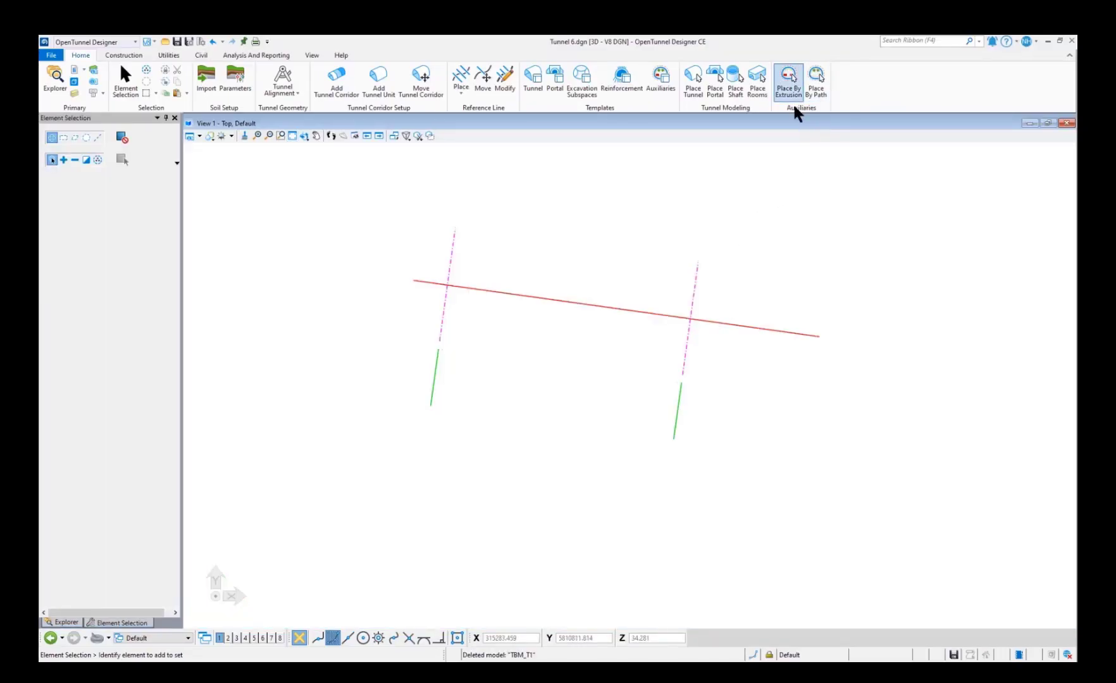
# - Open the TBM_T1 tunnel template from the Auxiliaries Catalog for defining its auxiliaries
pyautogui.click(169, 55)
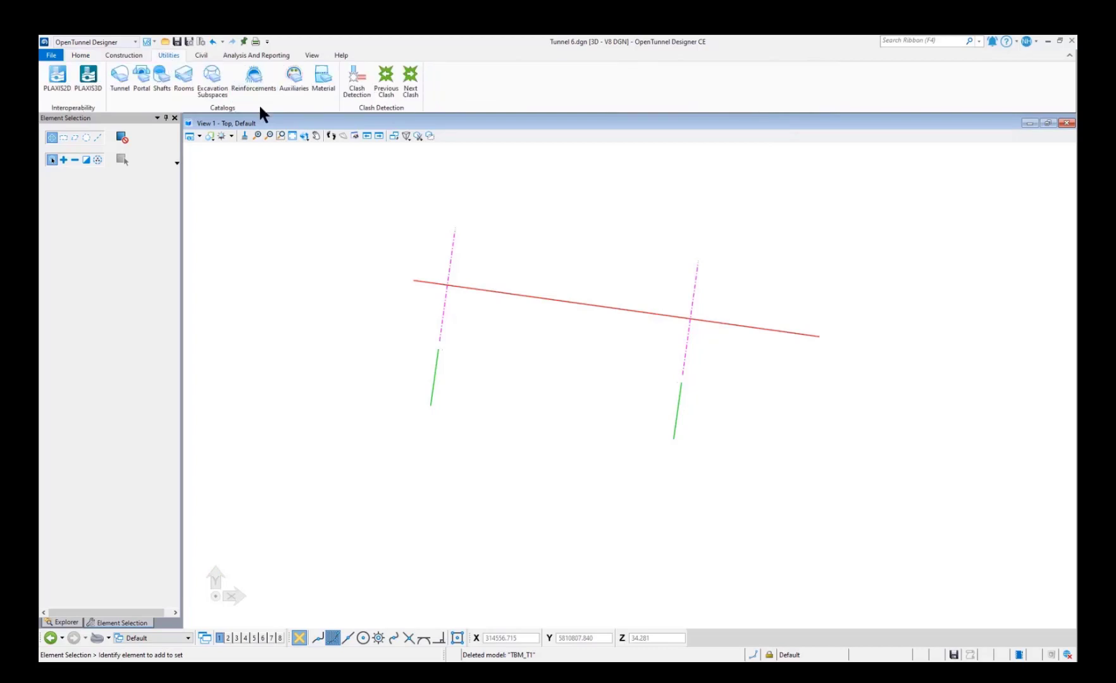
pyautogui.click(297, 81)
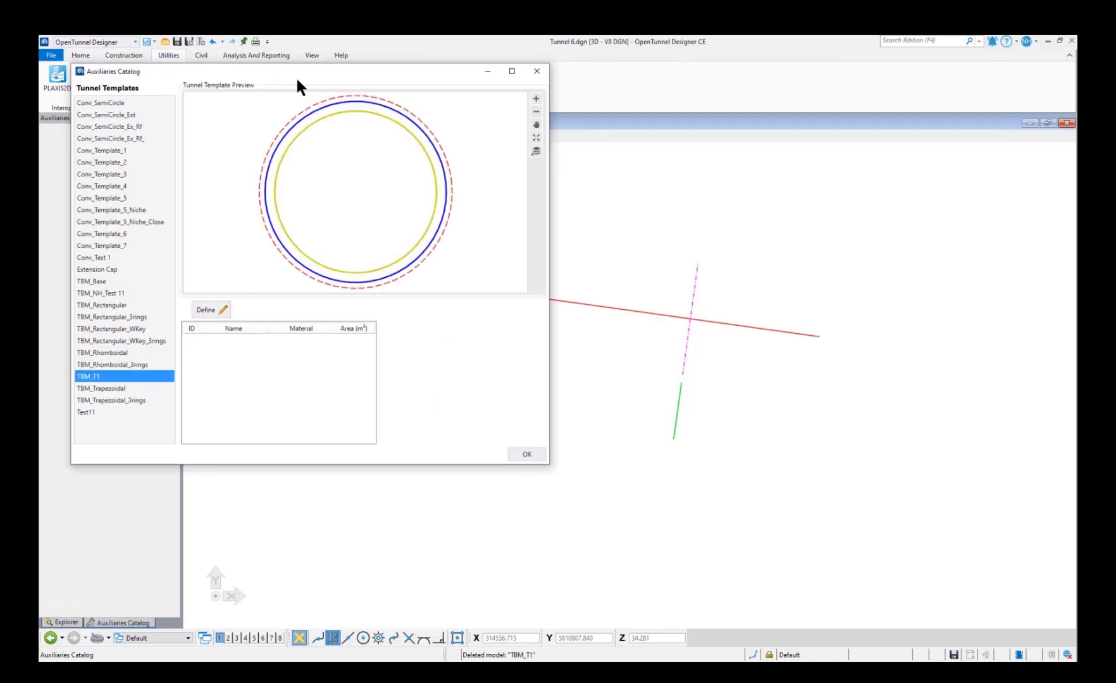
pyautogui.moveTo(260, 70); pyautogui.dragTo(442, 114)
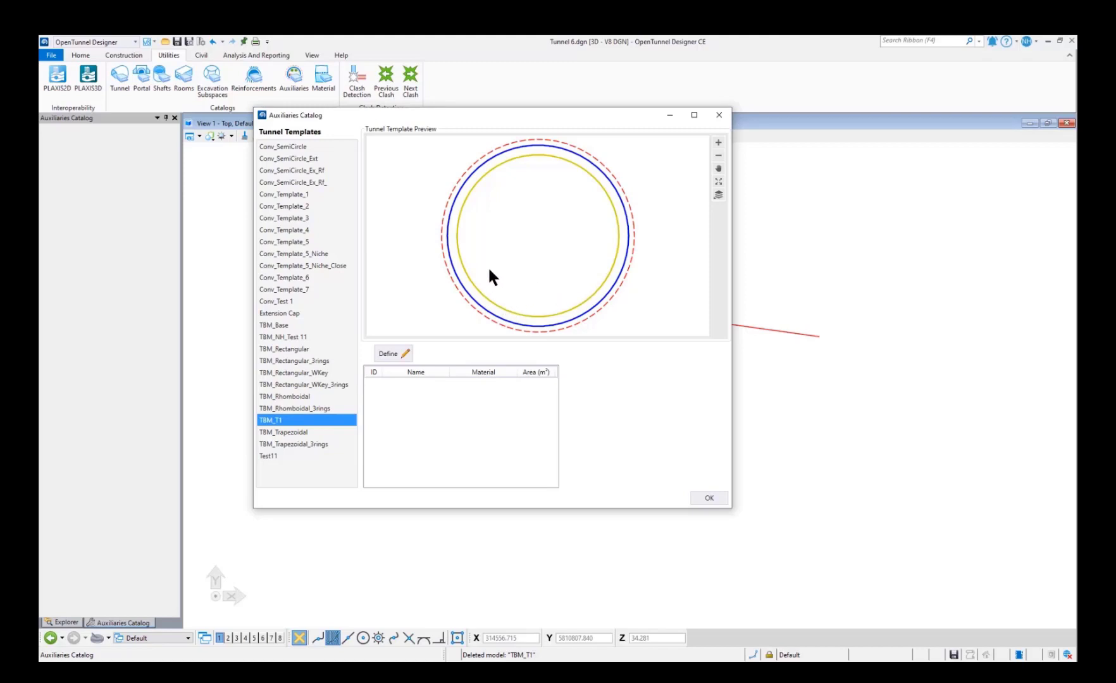
pyautogui.click(395, 353)
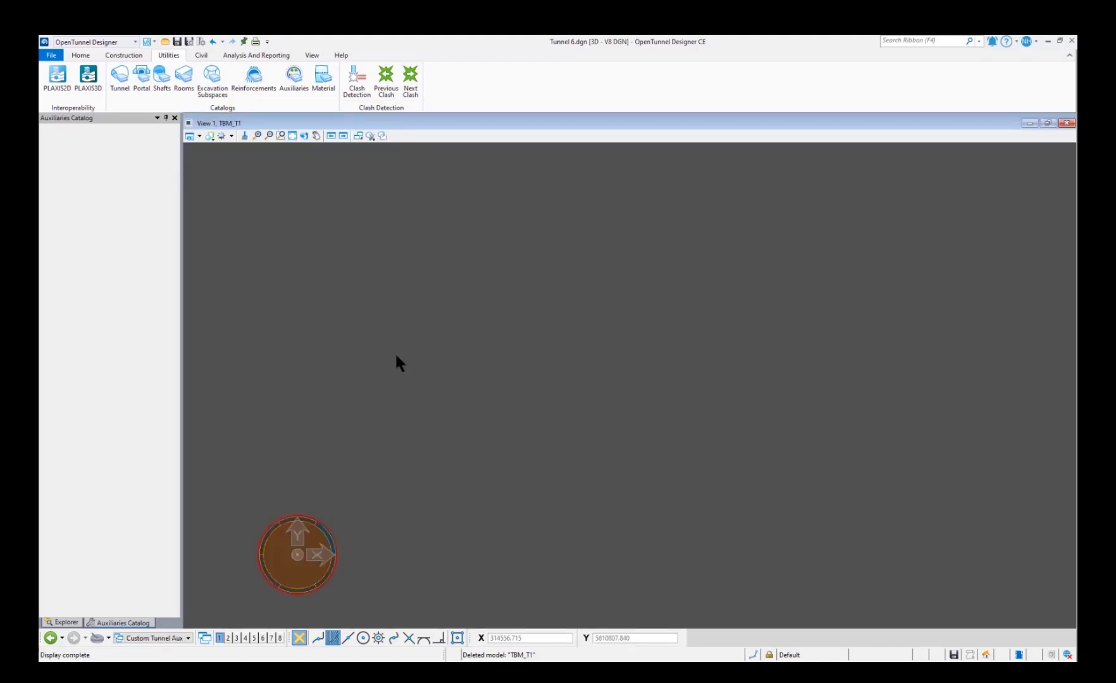
# - Tag the three closed areas at the base of the TBM_T1 profile as extrusions using the Auxiliary_concrete template and save the changes
pyautogui.click(201, 137)
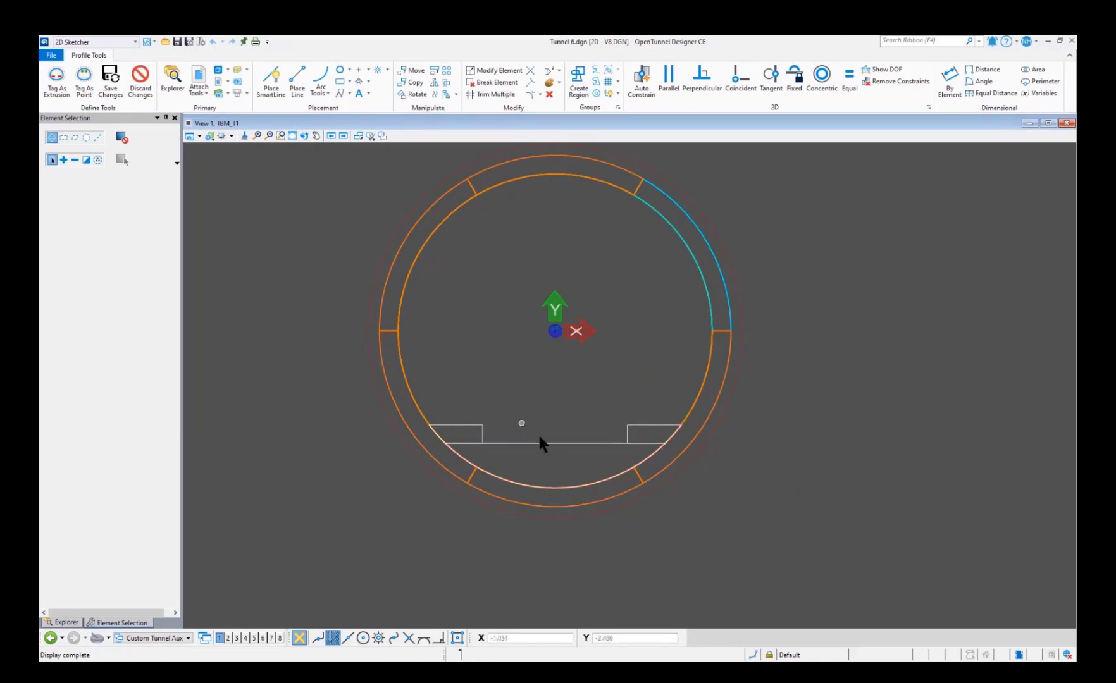
pyautogui.click(59, 79)
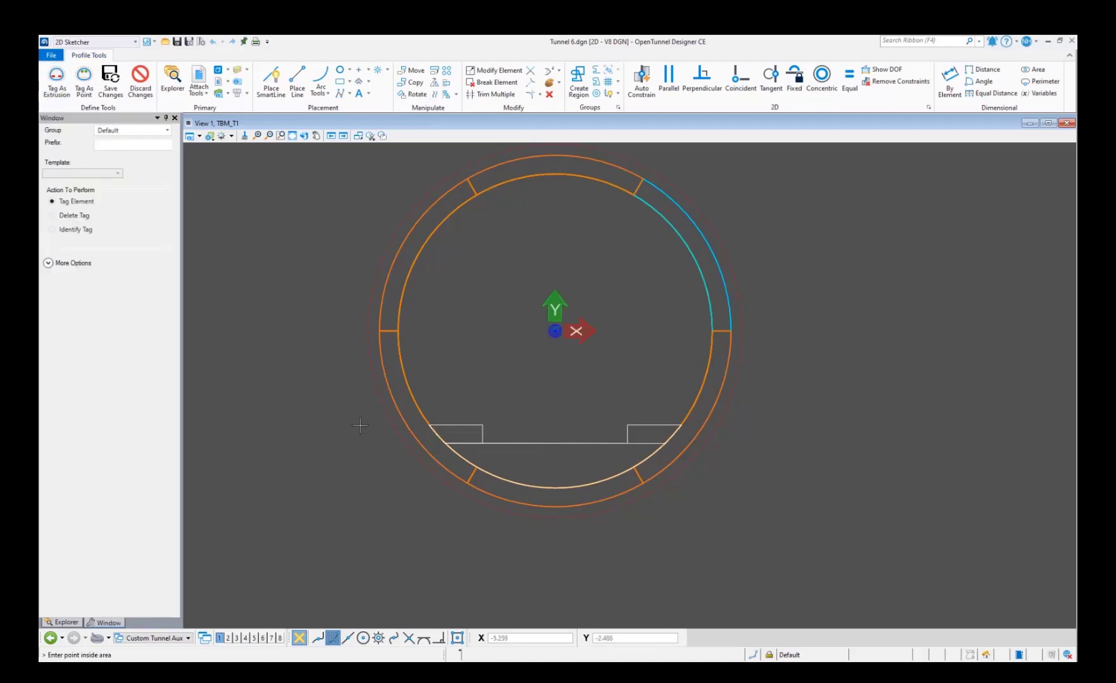
pyautogui.click(86, 172)
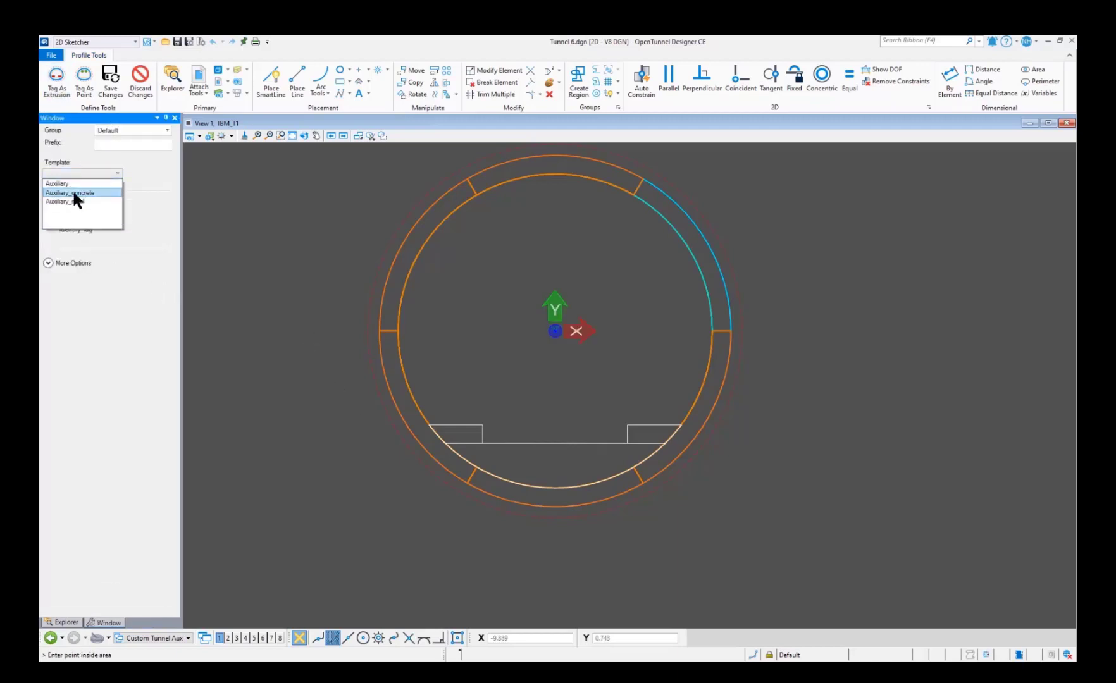
pyautogui.click(72, 189)
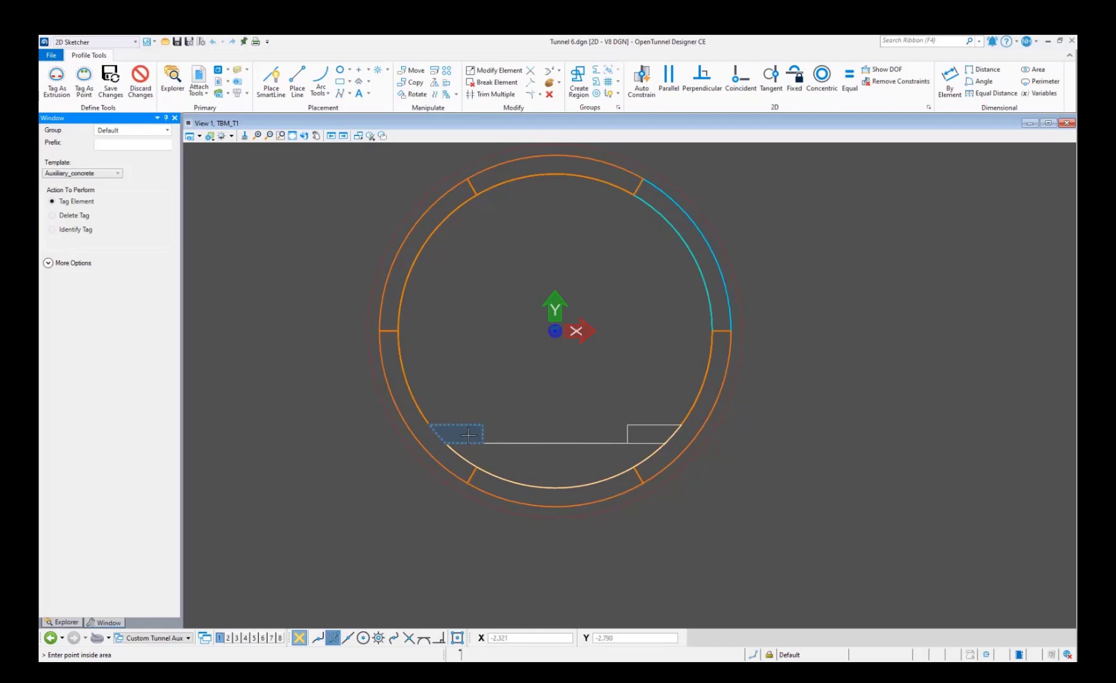
pyautogui.click(541, 455)
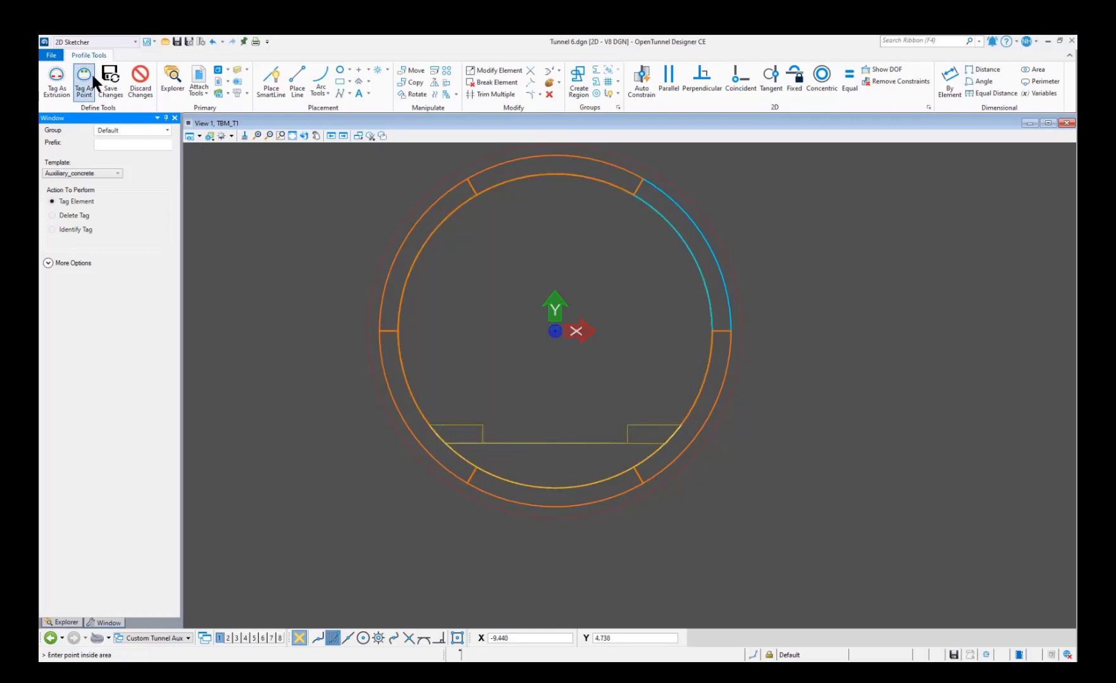
pyautogui.click(108, 78)
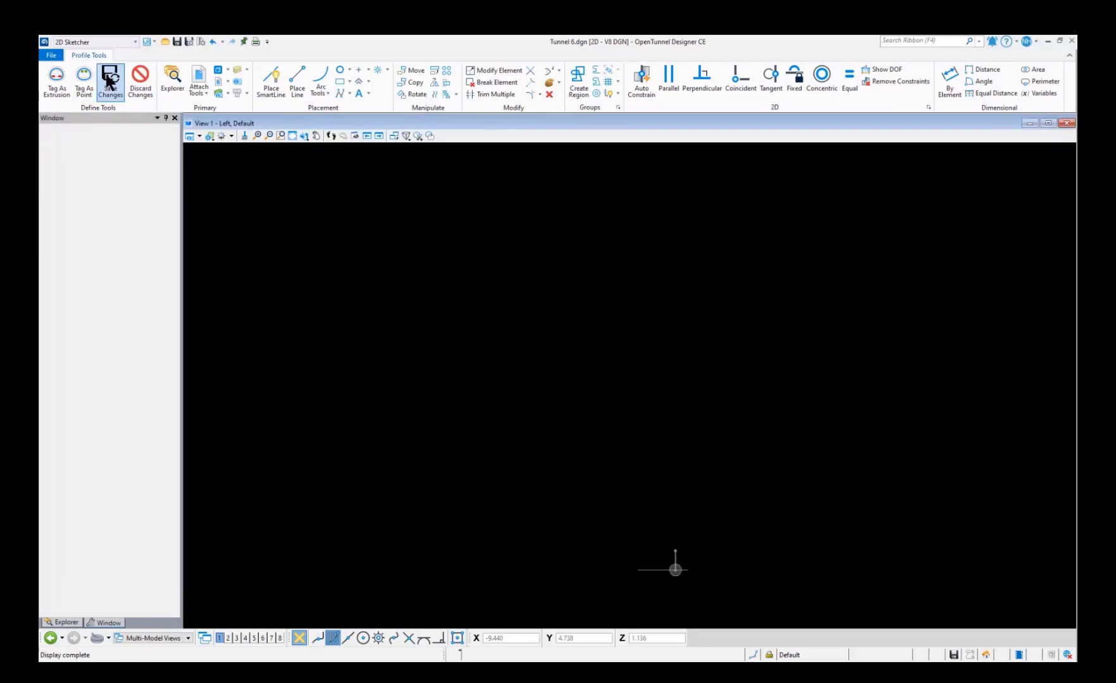
# - Review the auxiliaries defined in the TBM_T1 template and place the tunnel along the red alignment between the two dashed reference lines
pyautogui.click(407, 425)
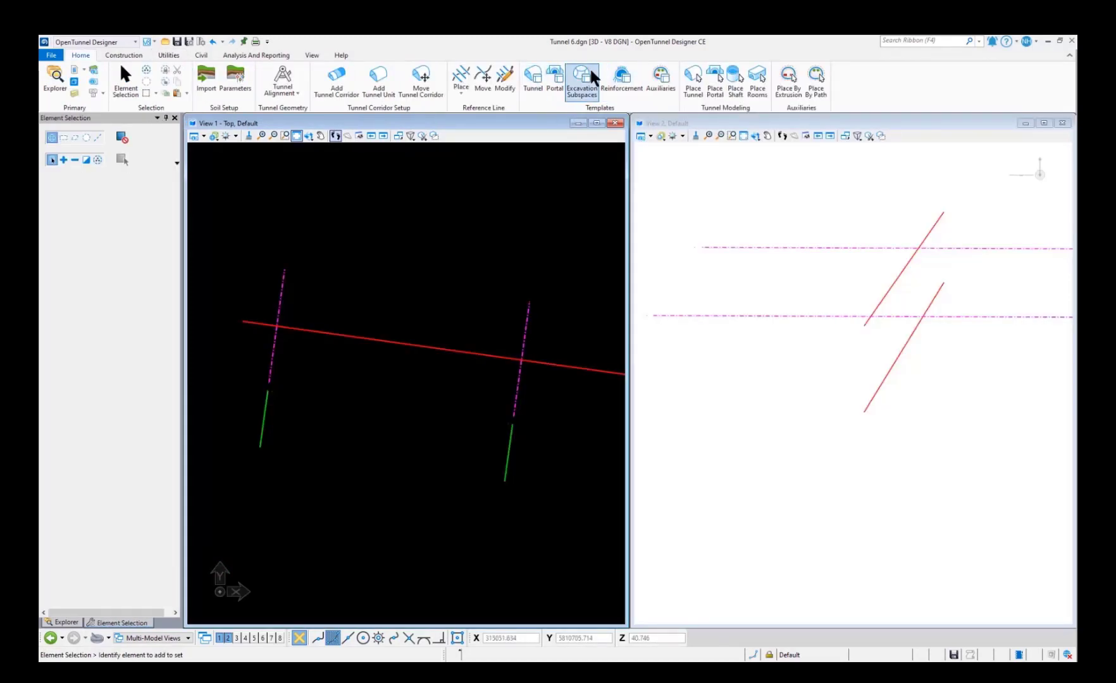
pyautogui.click(670, 83)
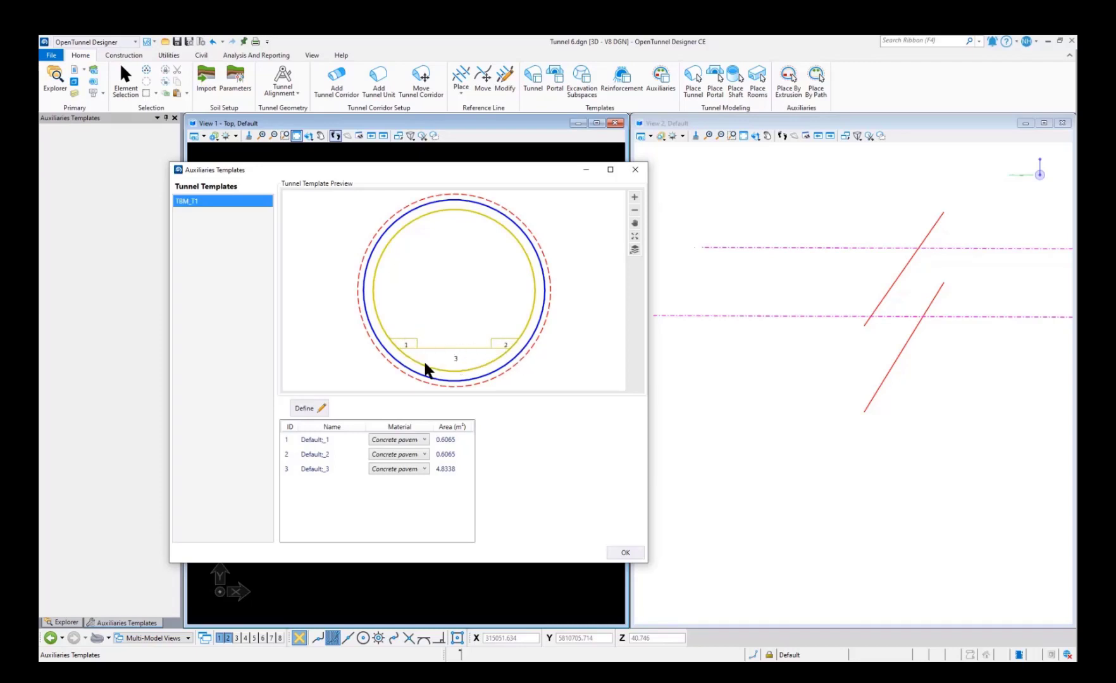
pyautogui.click(696, 85)
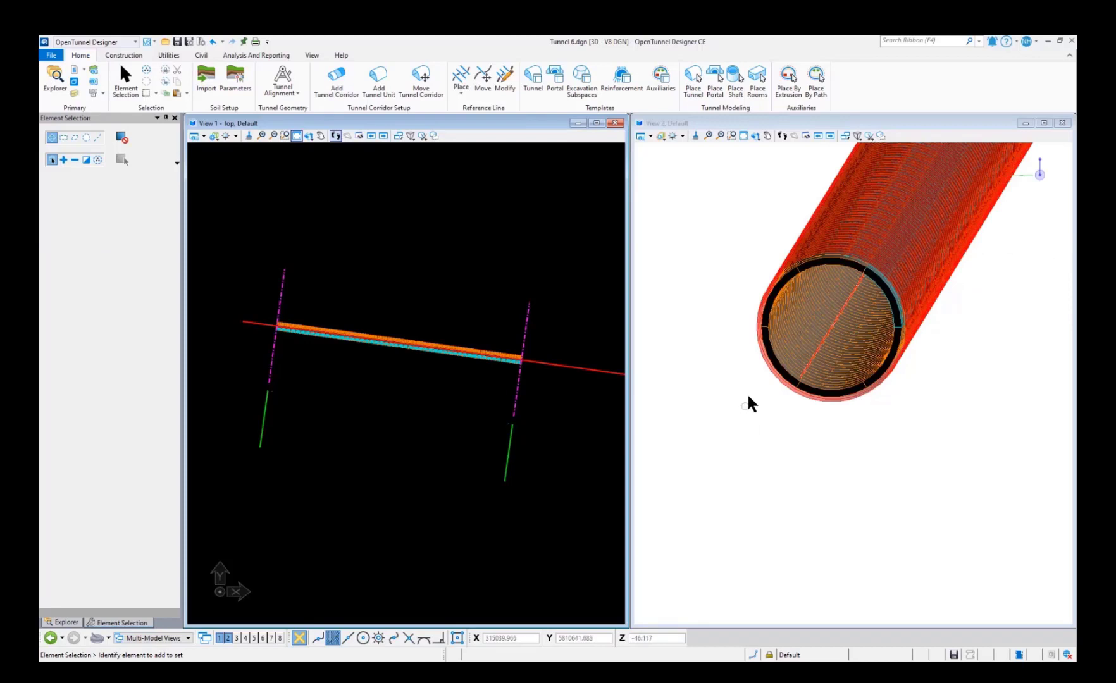
# - Place the auxiliaries by extrusion inside the TBM tunnel
pyautogui.click(795, 136)
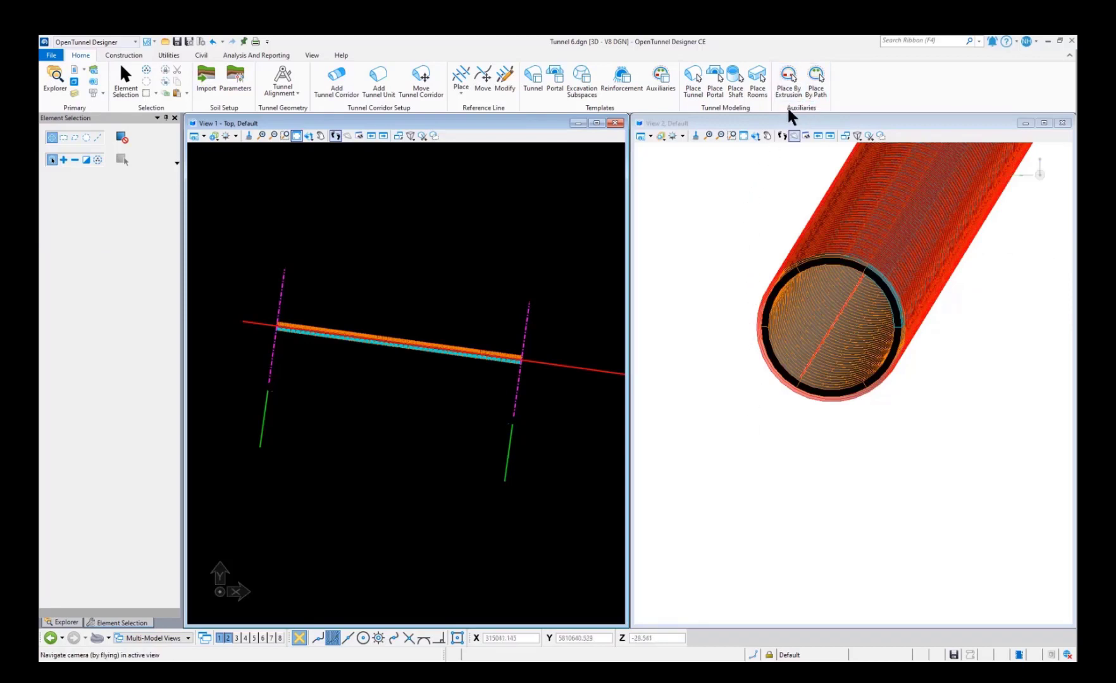
pyautogui.click(790, 92)
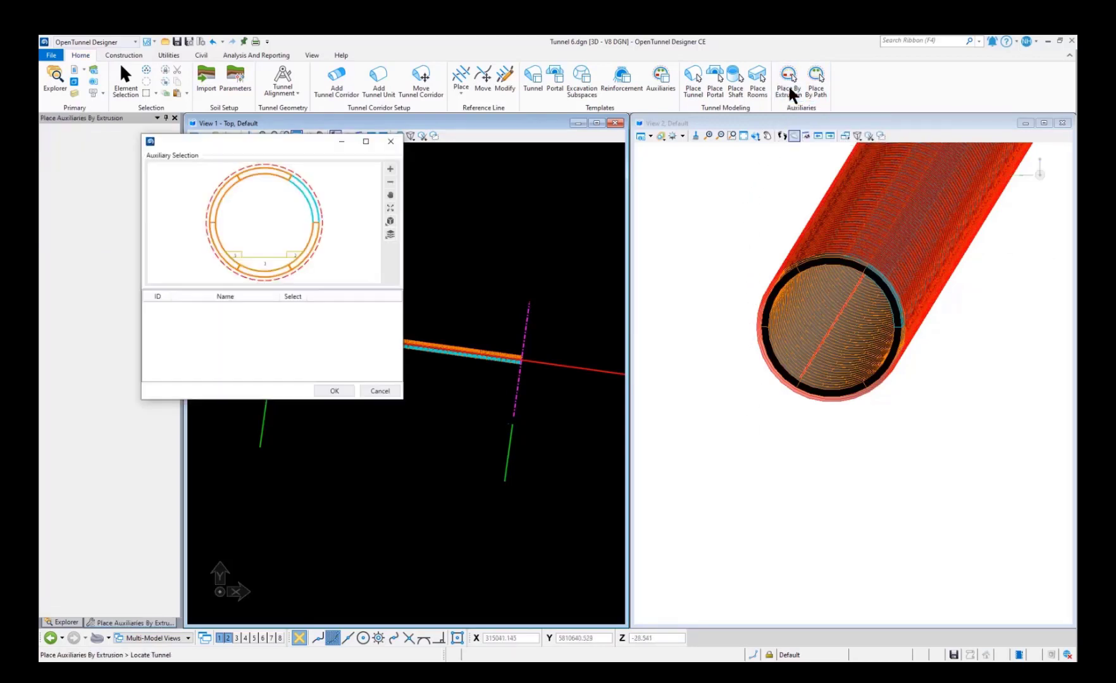
pyautogui.click(572, 317)
pyautogui.click(572, 329)
pyautogui.click(611, 387)
pyautogui.scroll(-2, 788, 420)
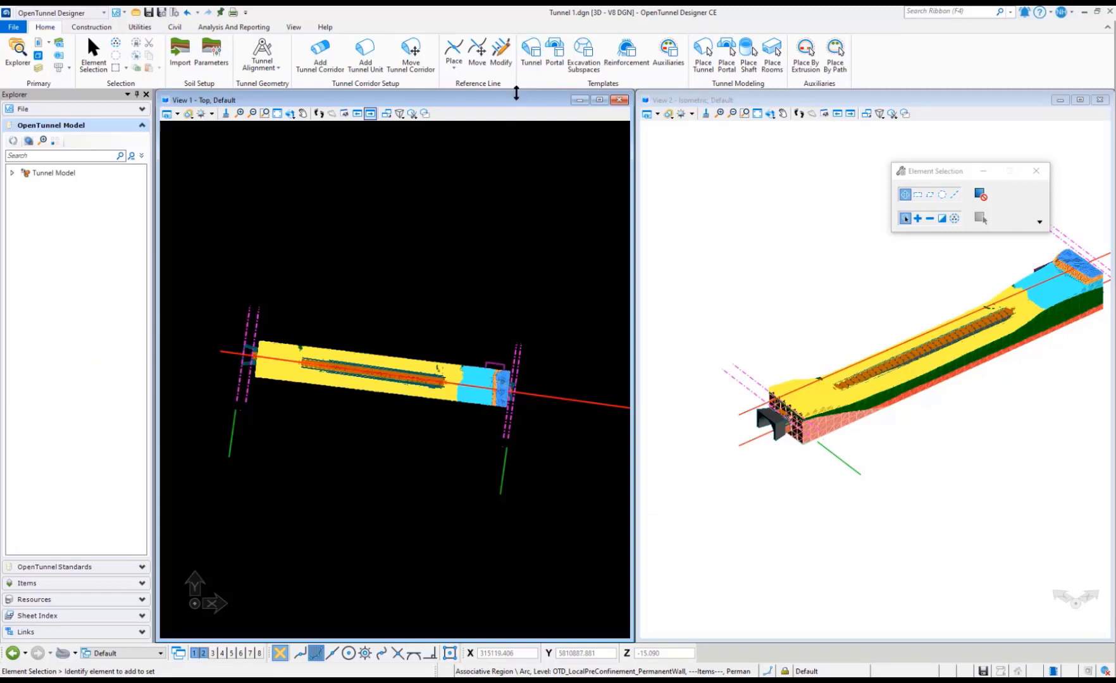
# - Open the Conv_SemiCircle_Ex_Rf_ template from the Tunnel Templates Catalog for editing its profile sketch
pyautogui.click(138, 30)
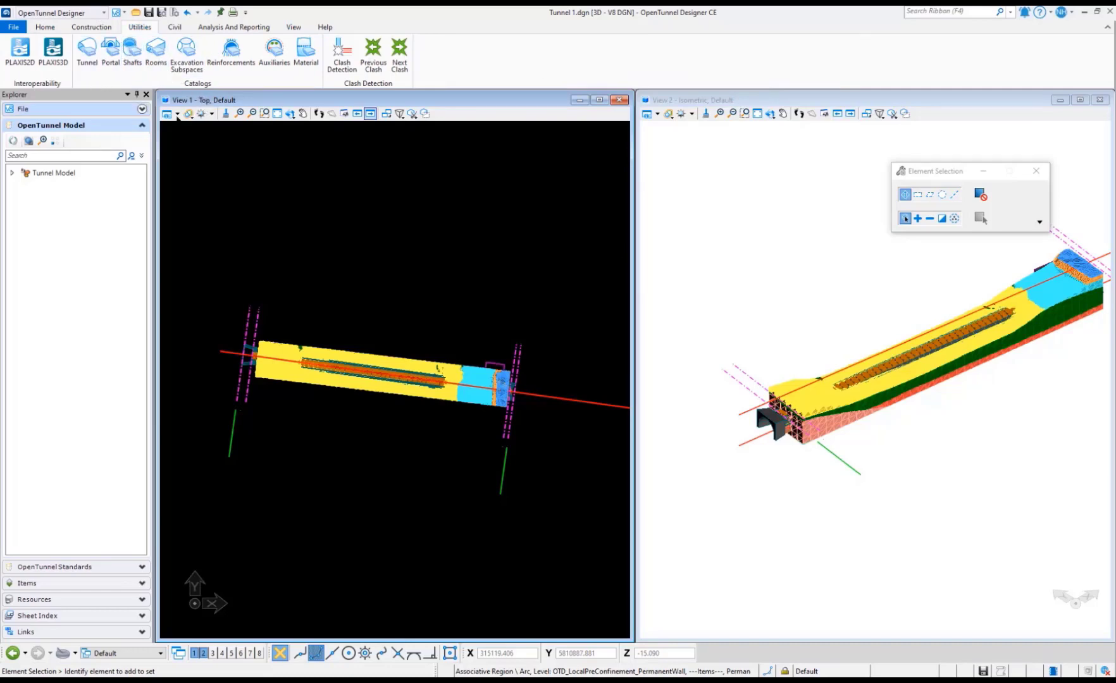
pyautogui.click(86, 51)
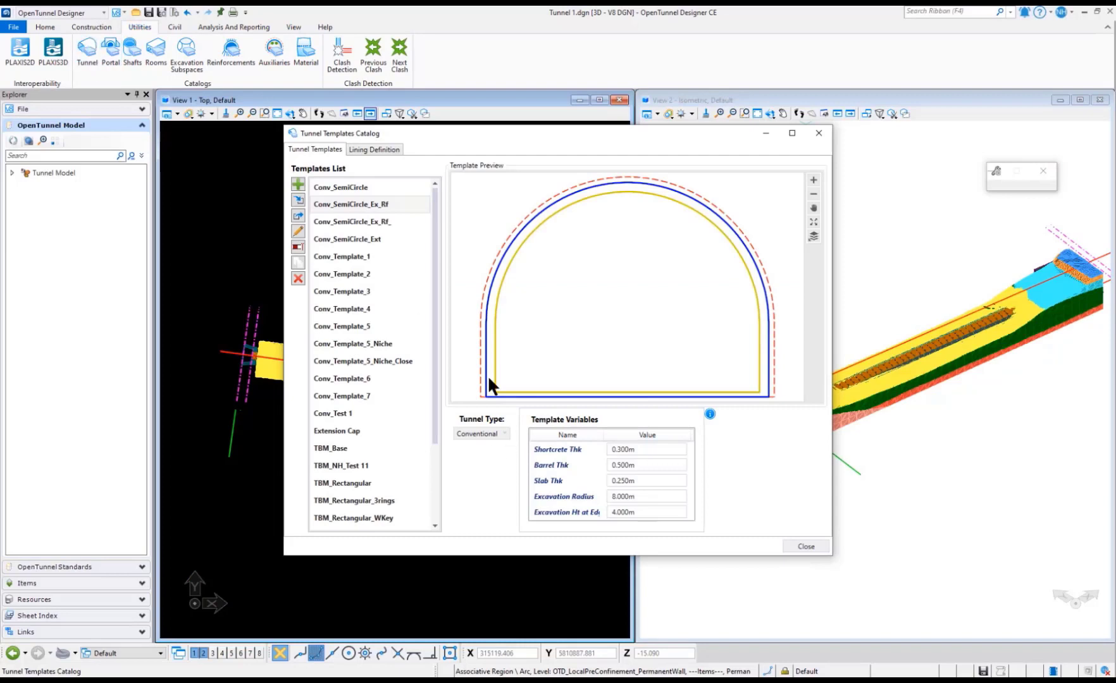
pyautogui.click(347, 204)
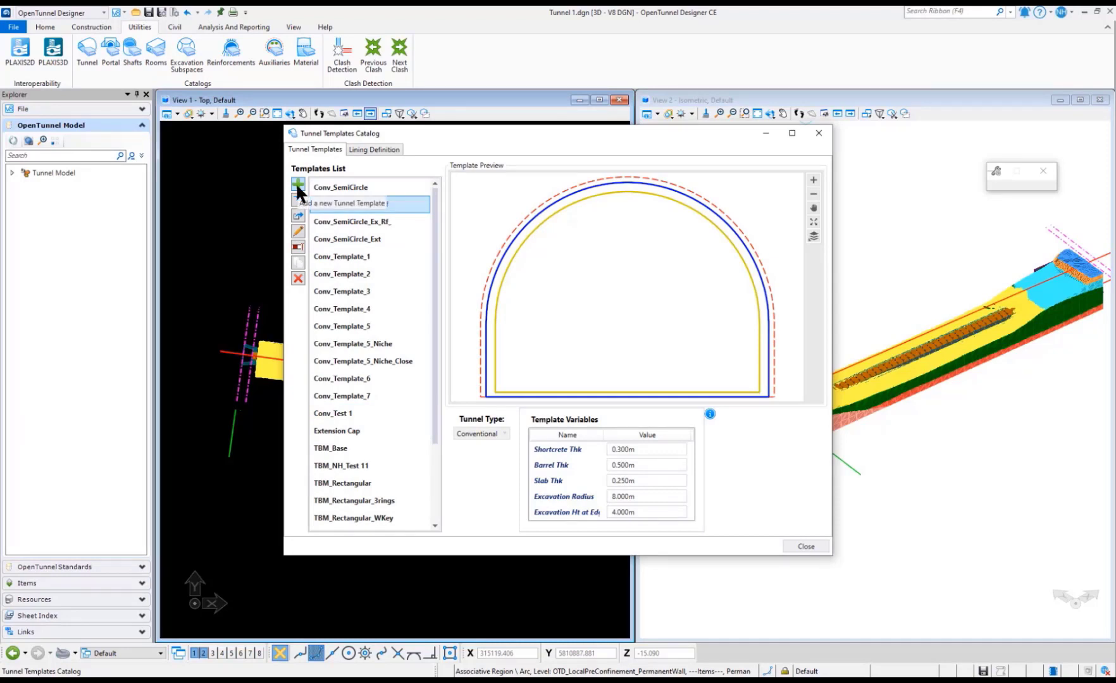
pyautogui.click(318, 223)
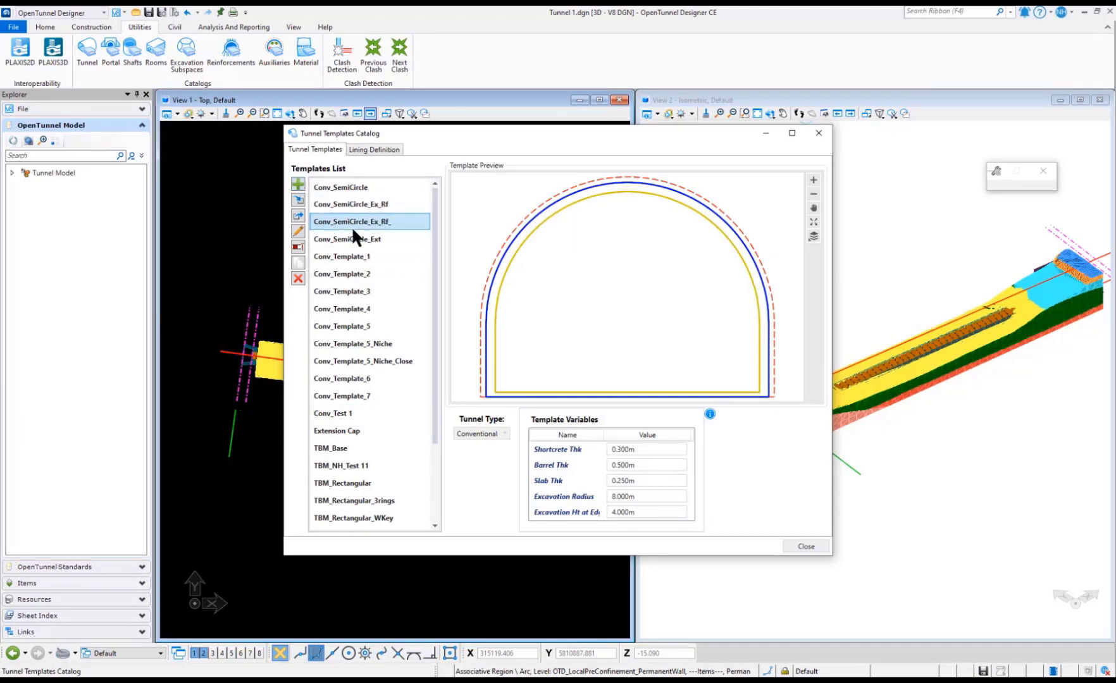
pyautogui.click(298, 227)
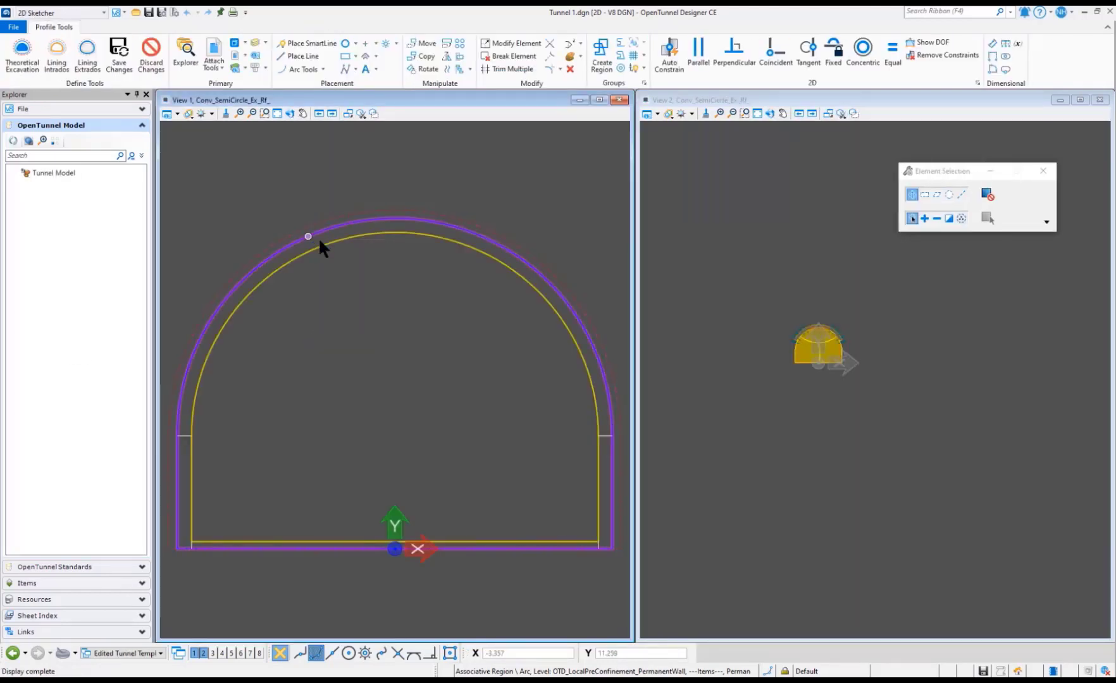
# - Tag the theoretical excavation in the Conv_SemiCircle_Ex_Rf_ profile sketch
pyautogui.scroll(-1, 330, 268)
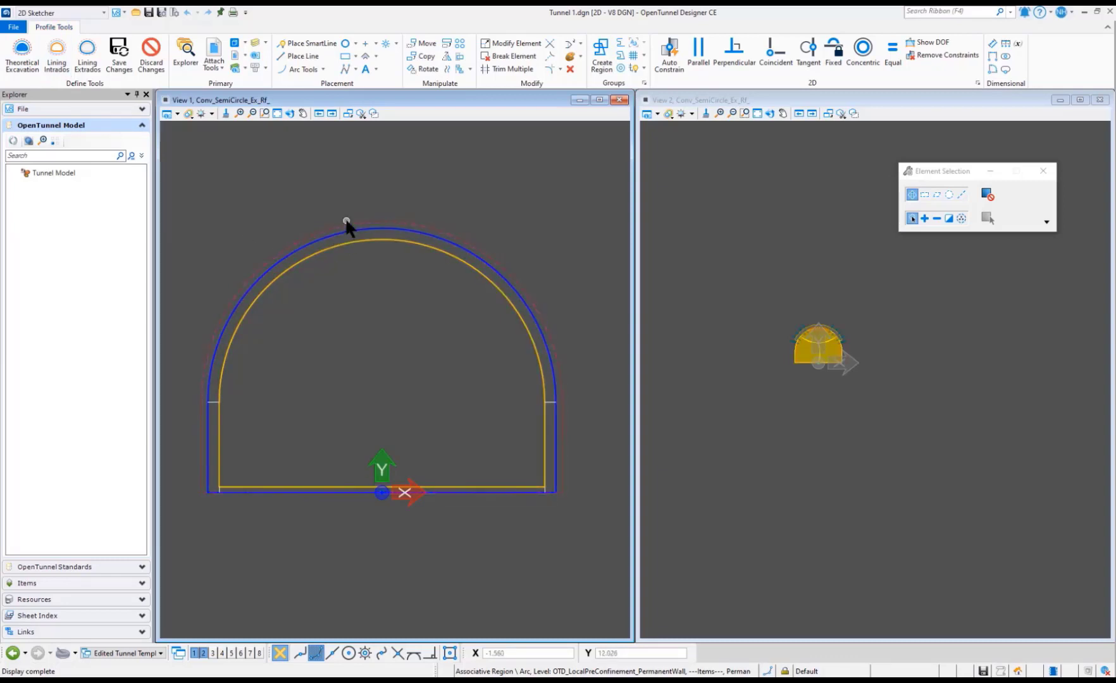
pyautogui.click(19, 58)
pyautogui.click(259, 295)
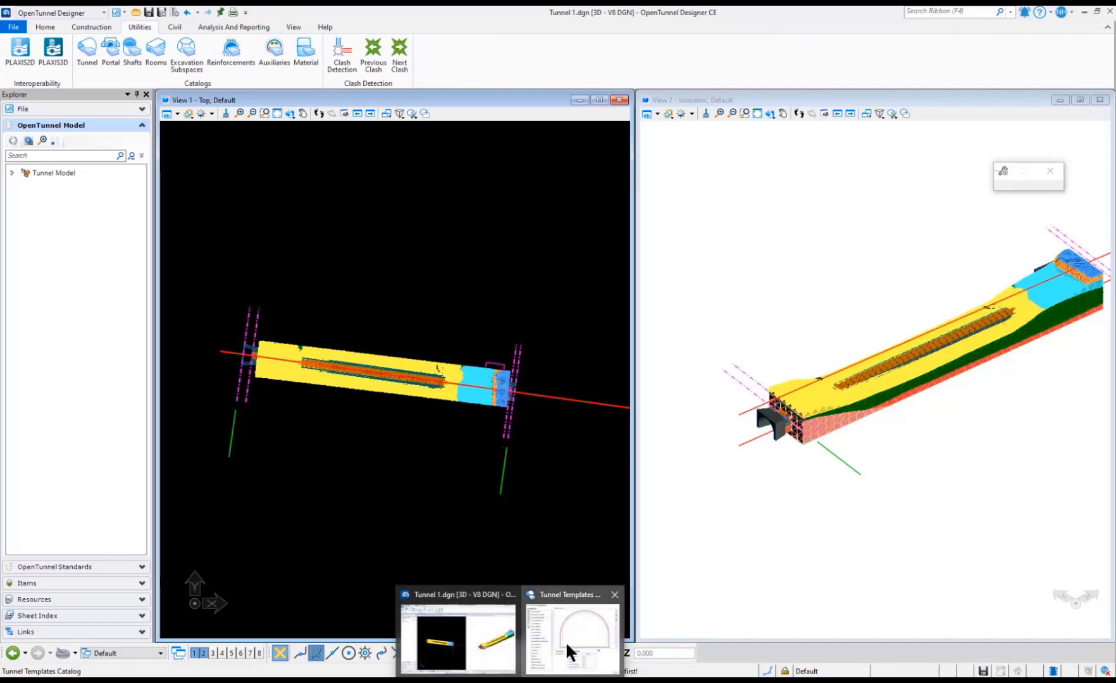
# - Set the Conv_SemiCircle_Ex_Rf_ template's shotcrete thickness to 0.45 and slab thickness to 0.5
pyautogui.click(568, 652)
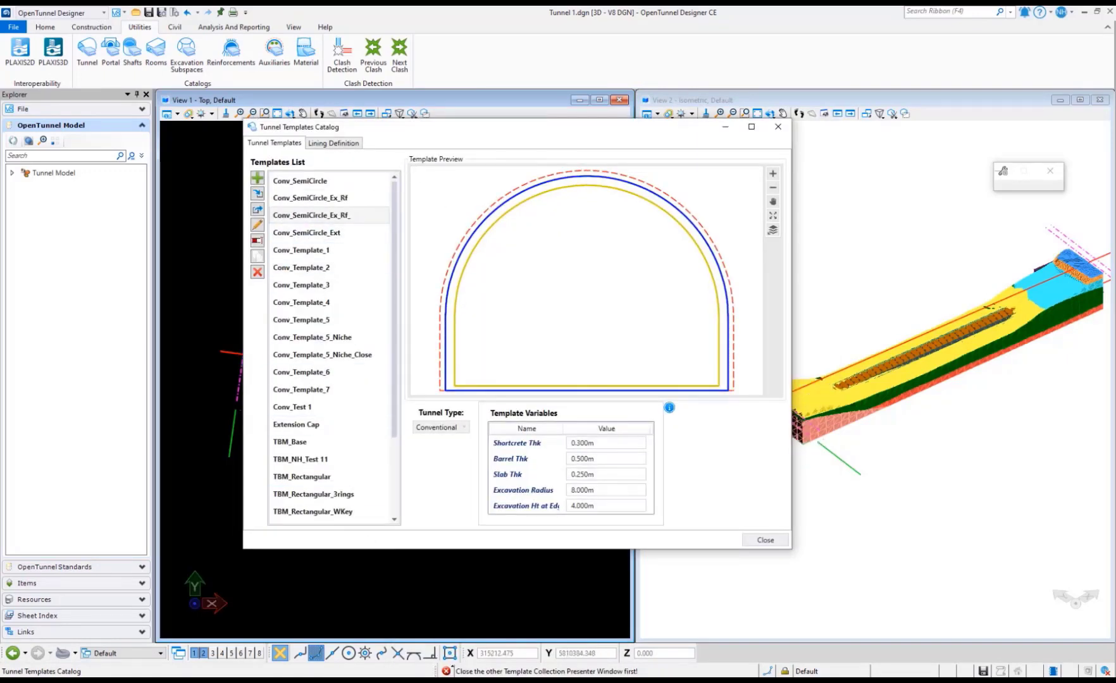
pyautogui.click(551, 442)
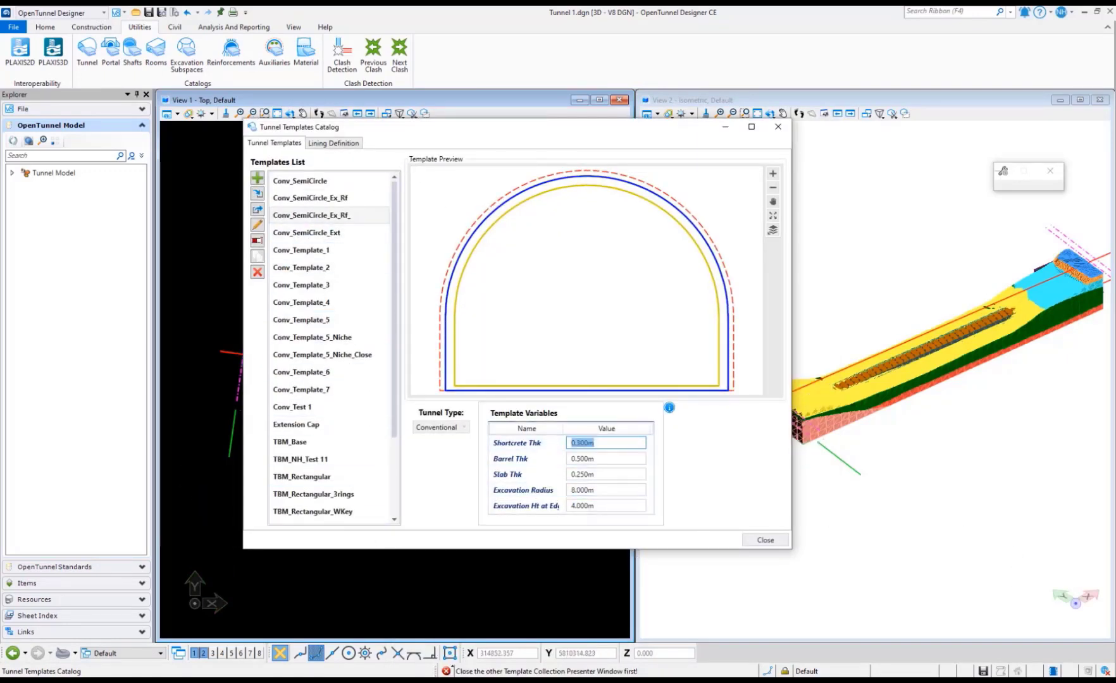
pyautogui.write('0.45')
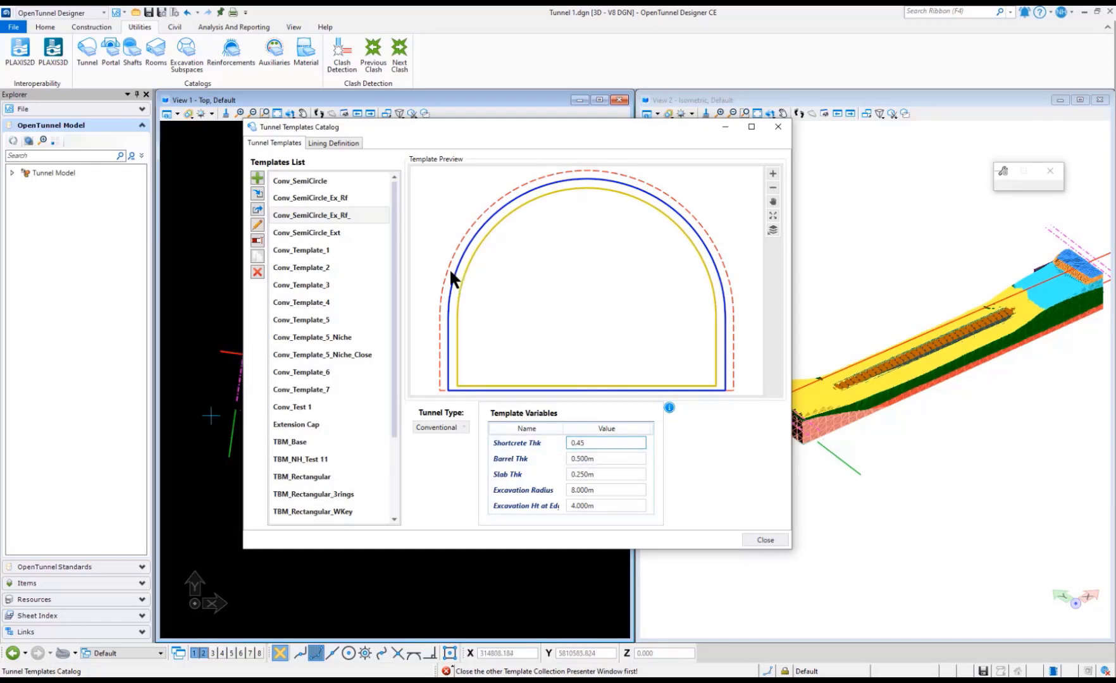
pyautogui.click(533, 473)
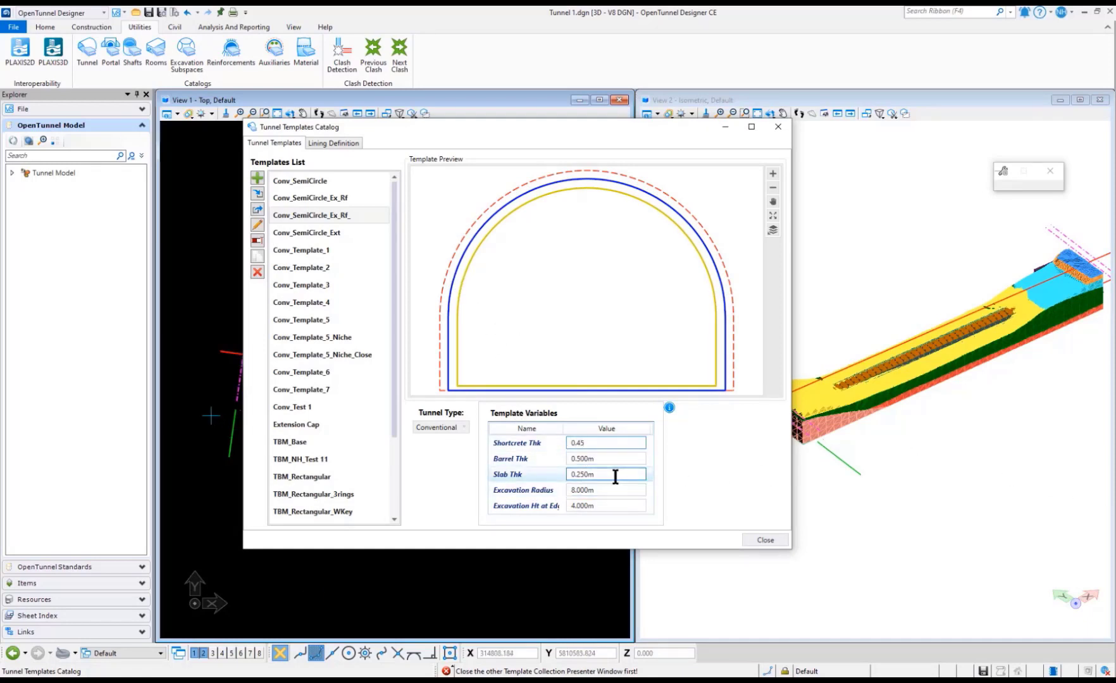
pyautogui.write('0.5')
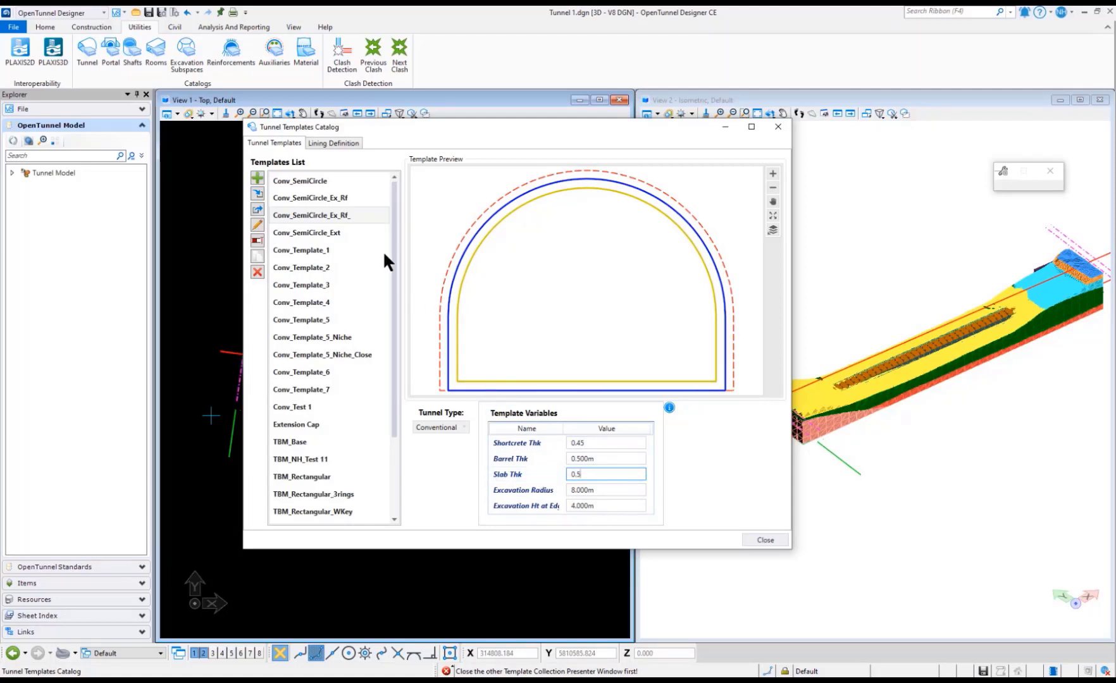
# - Review the lining definition of the Conv_SemiCircle_Ex_Rf template, including the material options for the ring part
pyautogui.click(316, 143)
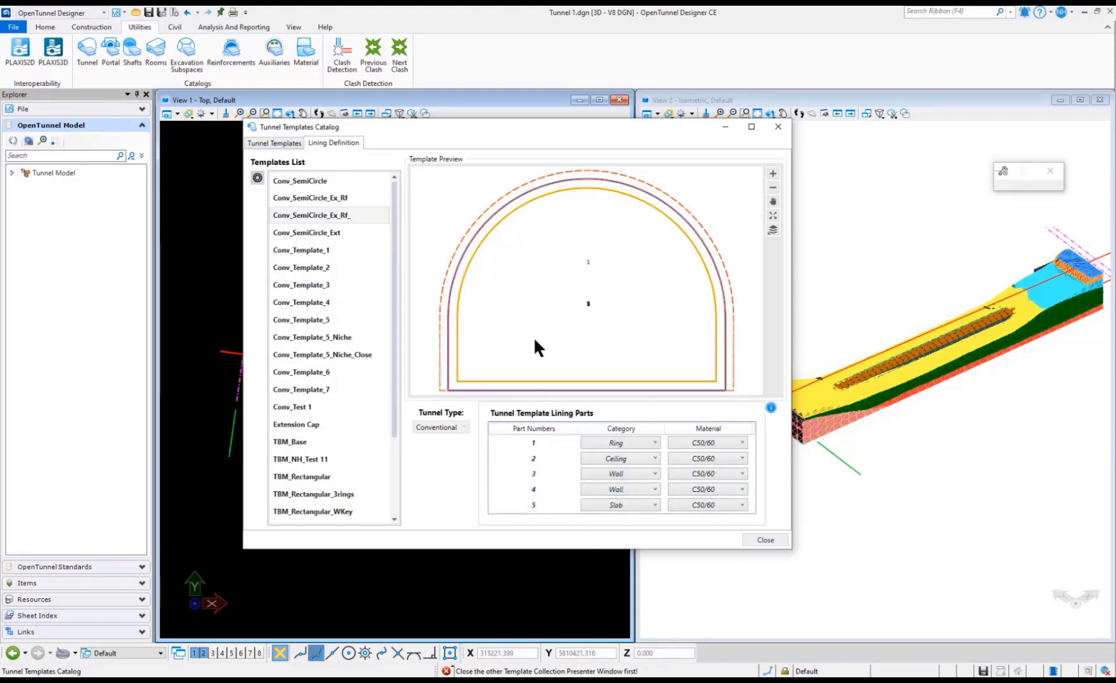
pyautogui.click(743, 443)
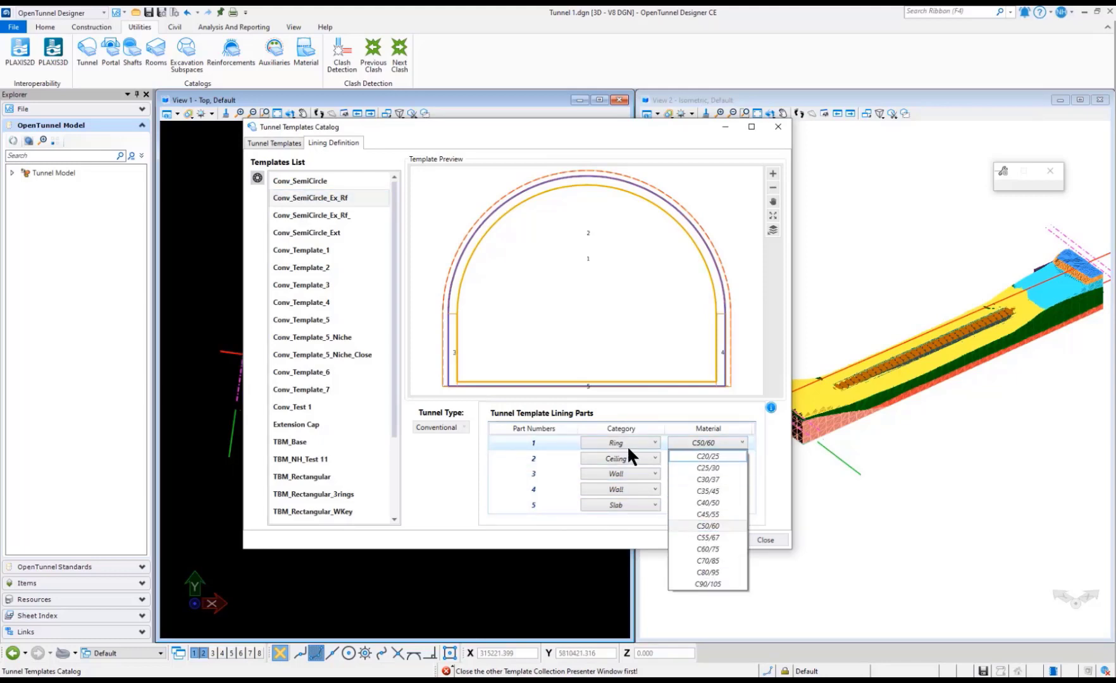
pyautogui.click(766, 438)
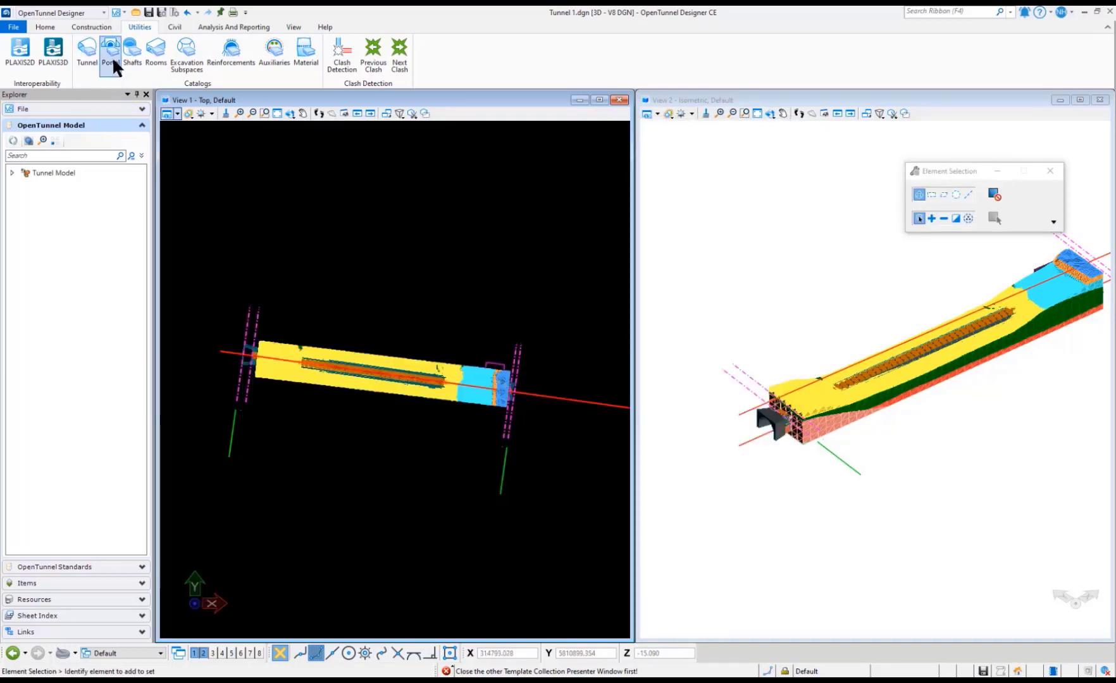
# - Open the Conv_semicircle_portal_ext template's sketch from the Portal catalog and start the Portal Extrados tool
pyautogui.click(111, 55)
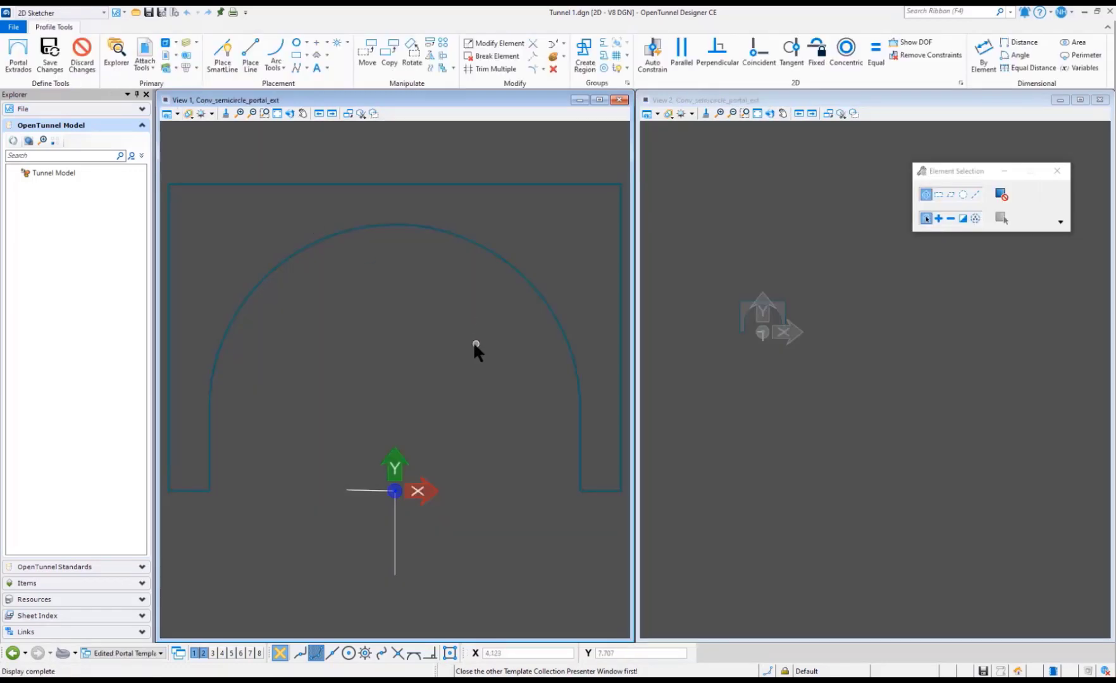
pyautogui.scroll(-2, 468, 333)
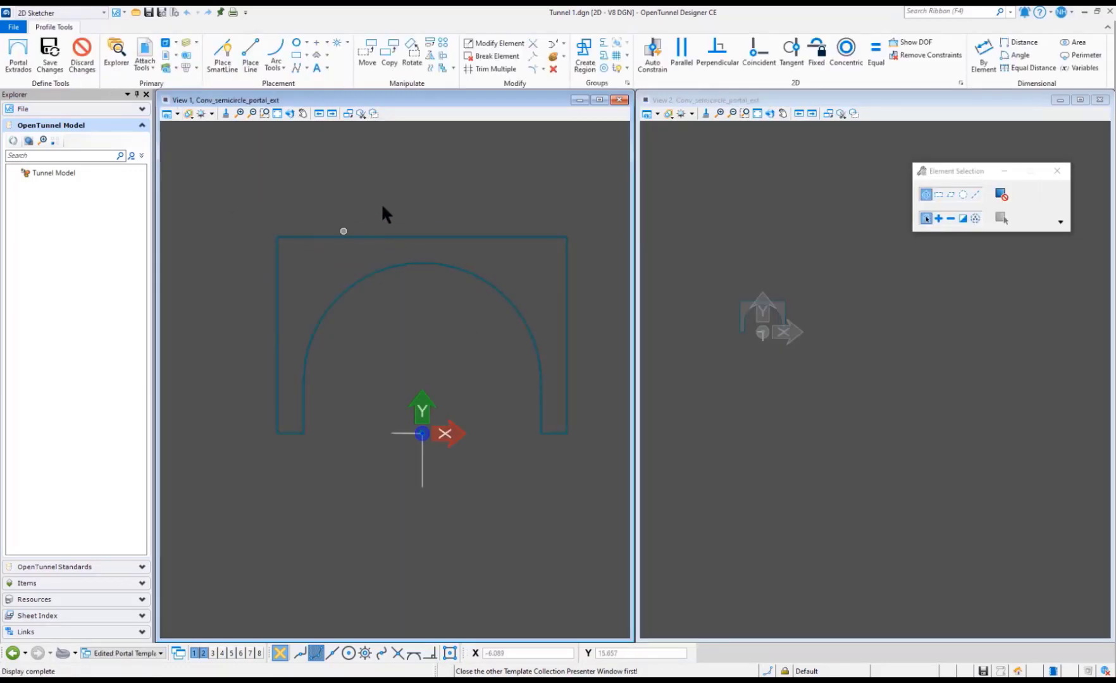
pyautogui.click(18, 67)
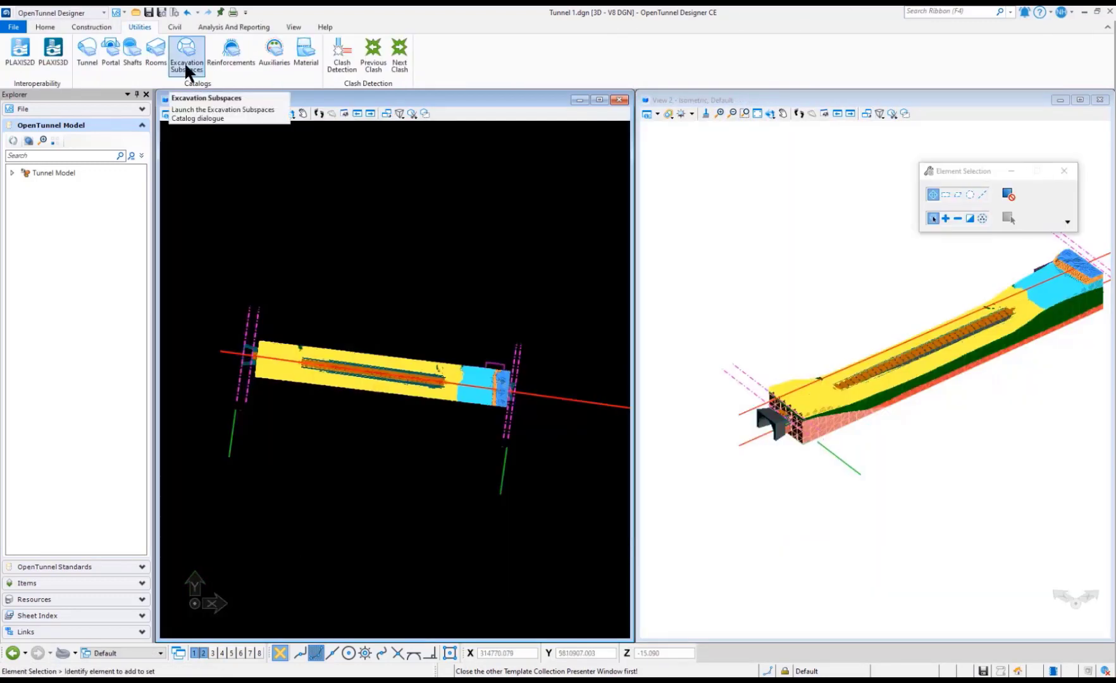
# - Examine the excavation subspaces definition of the Conv_SemiCircle_Ex_Rf template and the material options for its top subspace
pyautogui.click(185, 62)
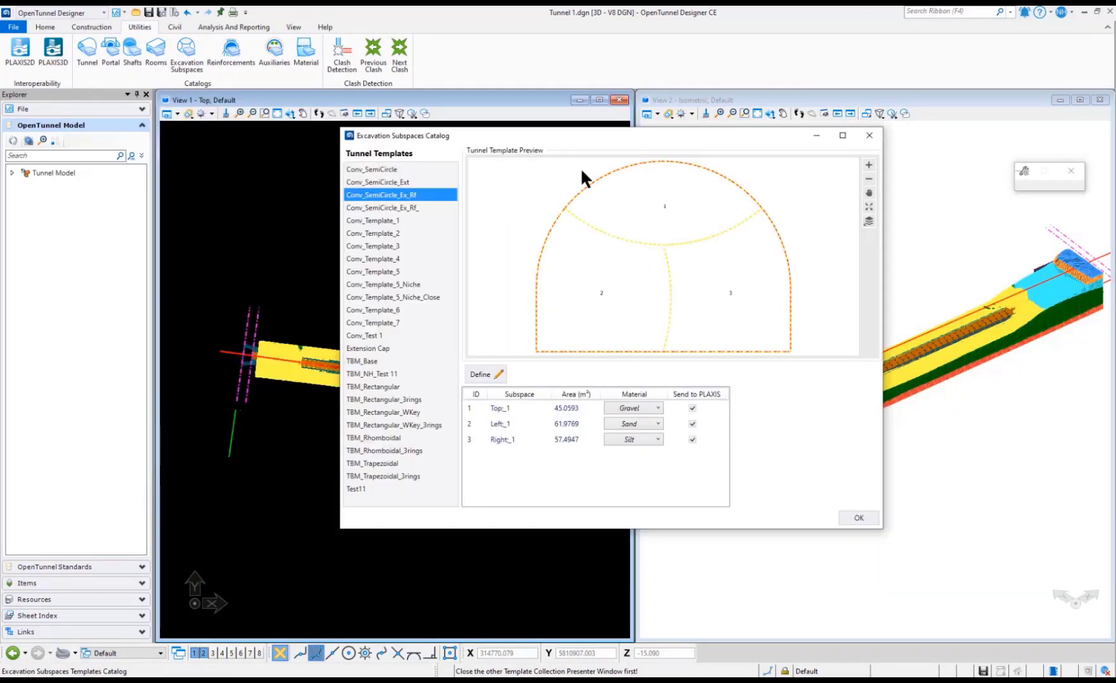
pyautogui.click(482, 374)
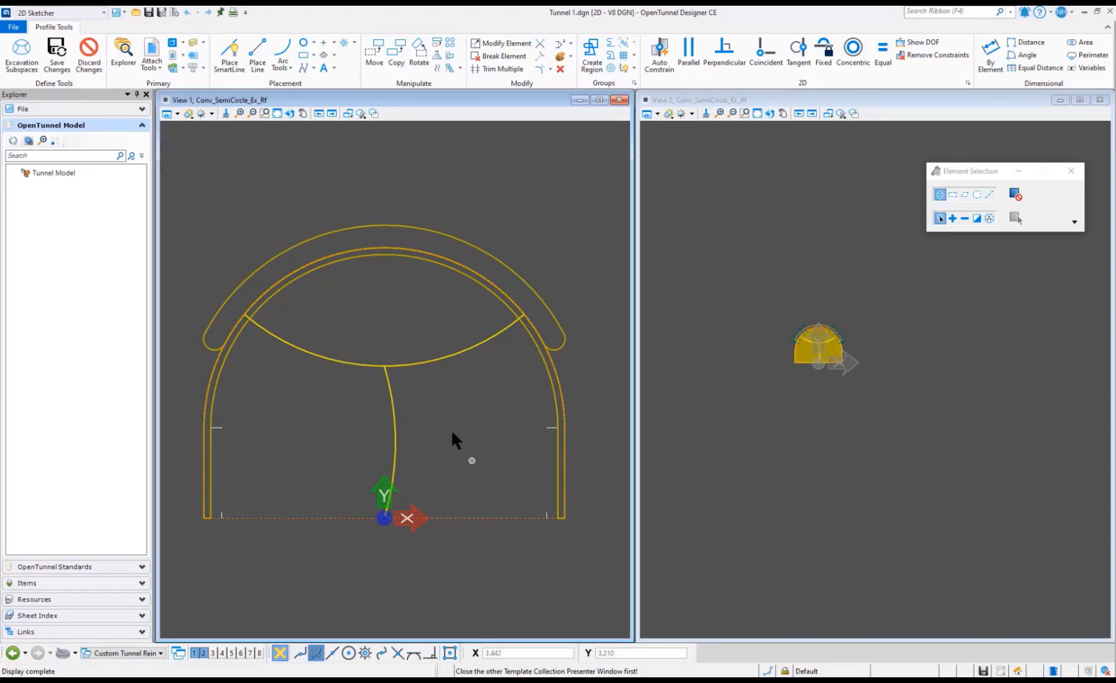
pyautogui.click(20, 71)
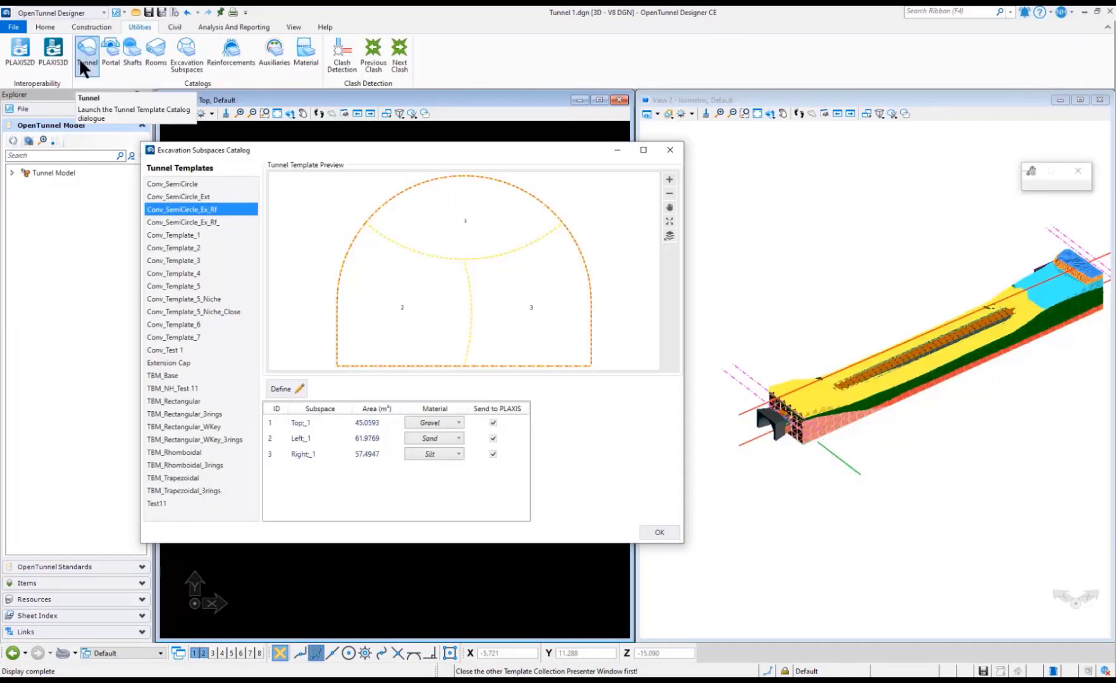
pyautogui.click(457, 419)
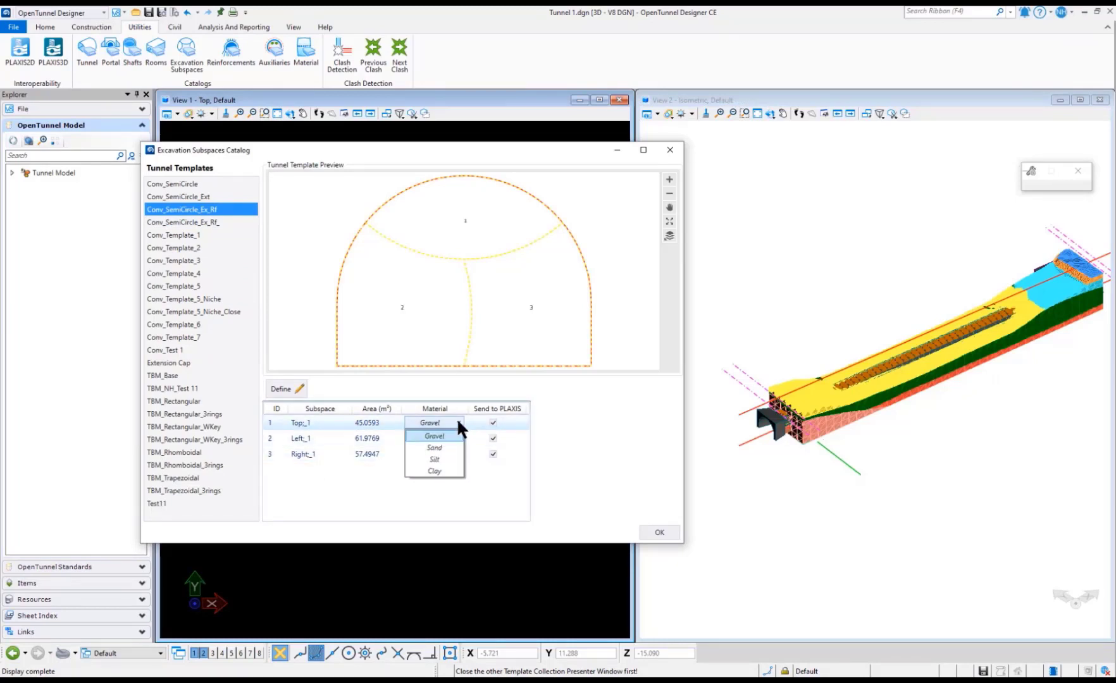
pyautogui.click(498, 482)
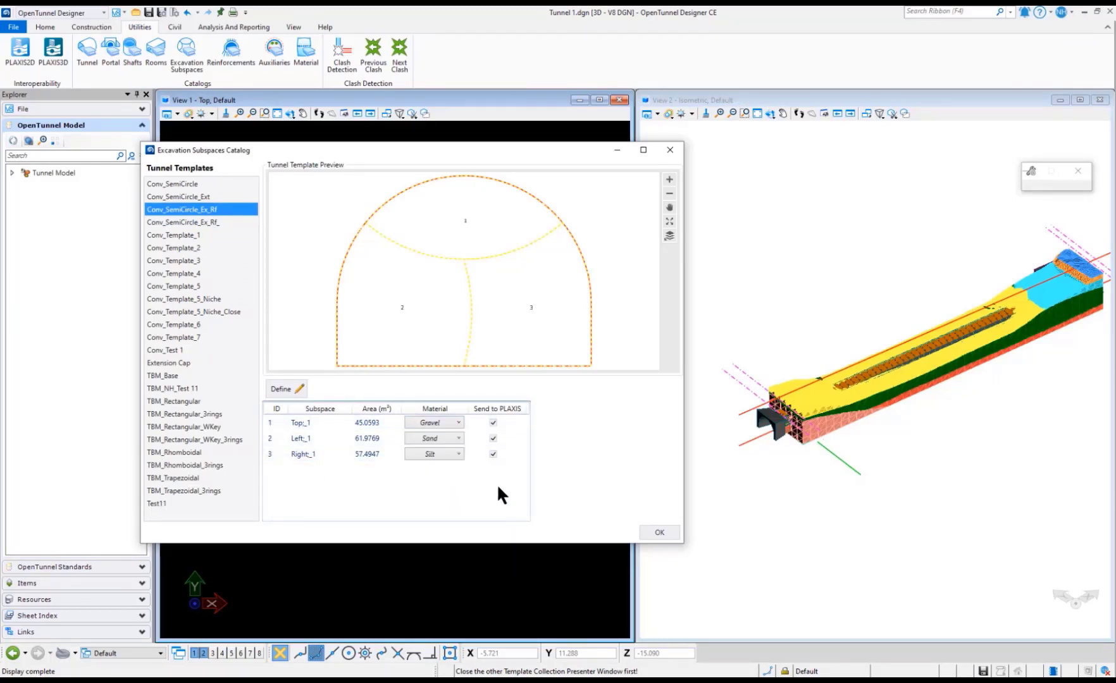
# - Toggle the Send to PLAXIS option of the Top_1 excavation subspace in the Conv_SemiCircle_Ex_Rf template
pyautogui.click(495, 423)
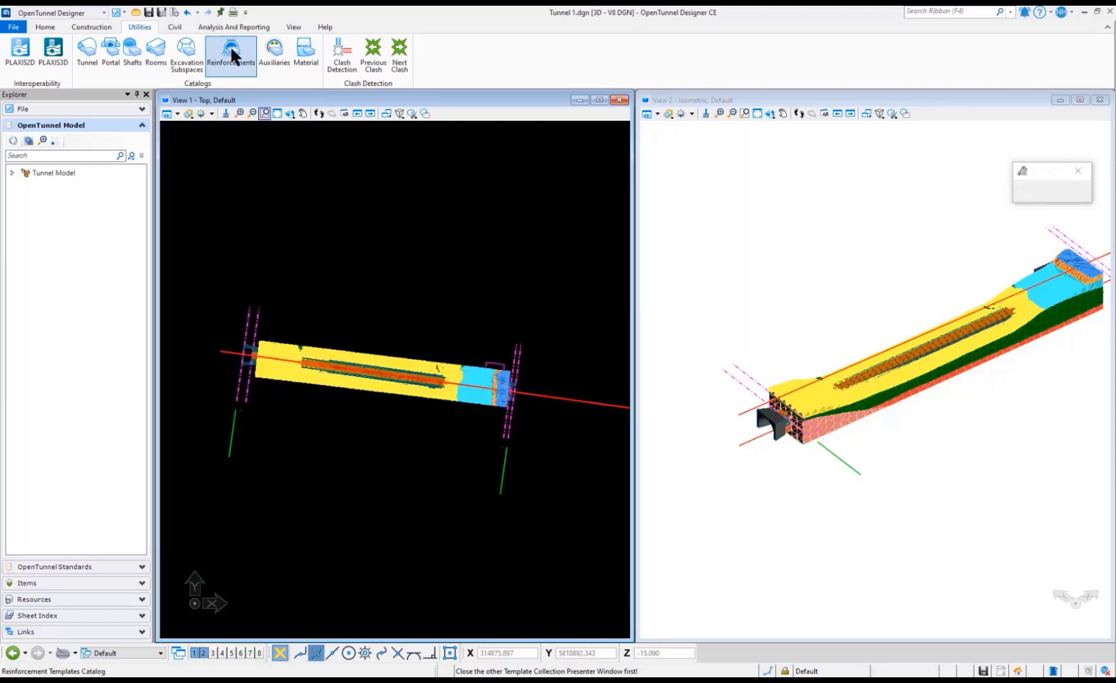
# - Examine the permanent and temporary shotcrete wall definitions of the Conv_SemiCircle_Ex_Rf template in the Reinforcements catalog
pyautogui.click(231, 52)
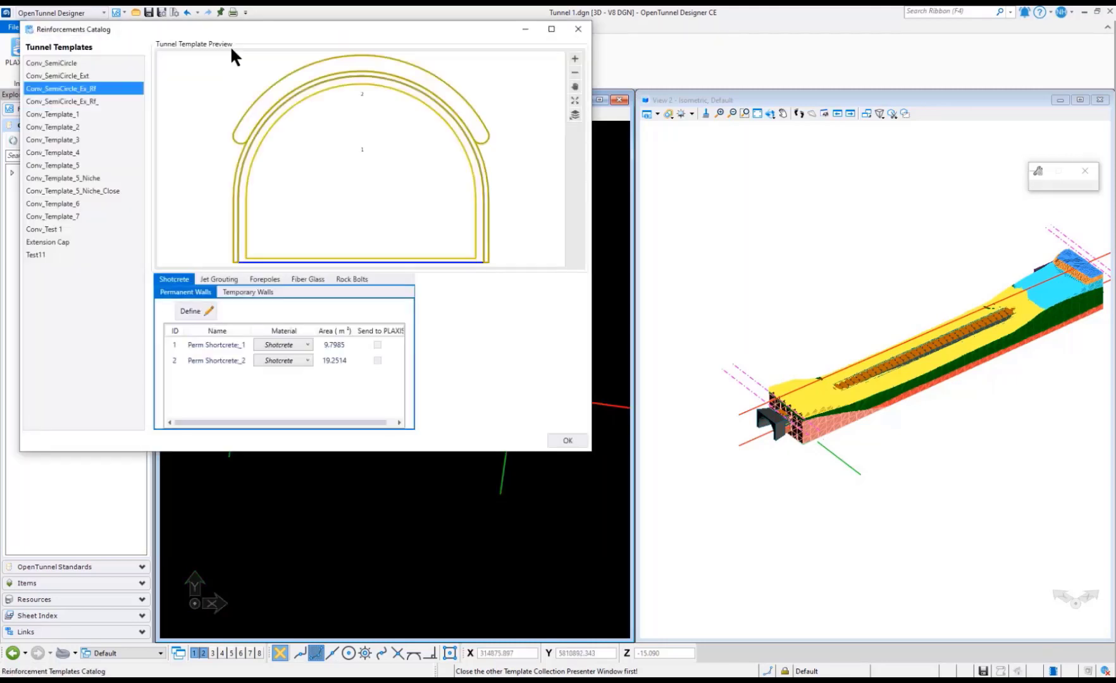
pyautogui.moveTo(256, 31); pyautogui.dragTo(488, 103)
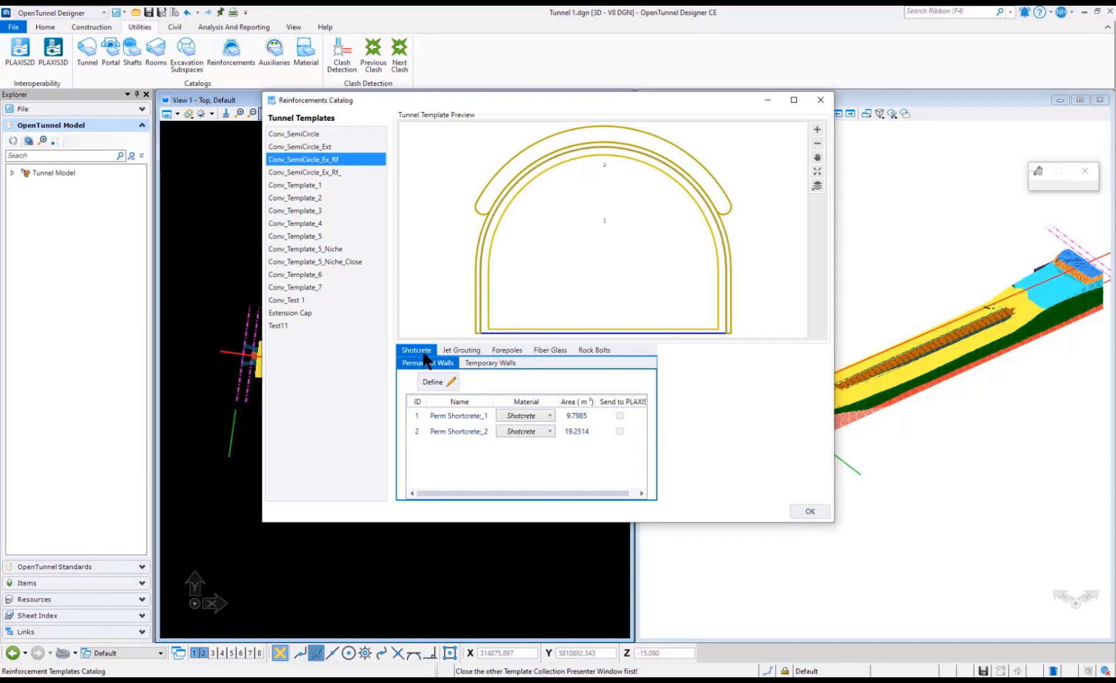
pyautogui.click(451, 383)
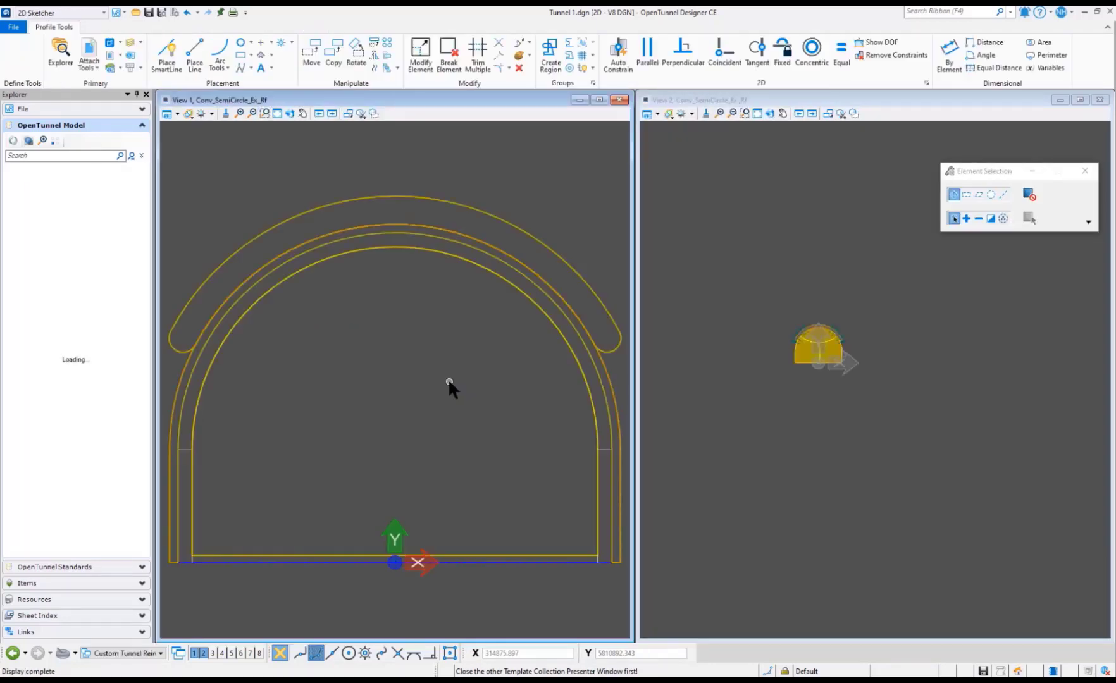
pyautogui.scroll(-2, 448, 378)
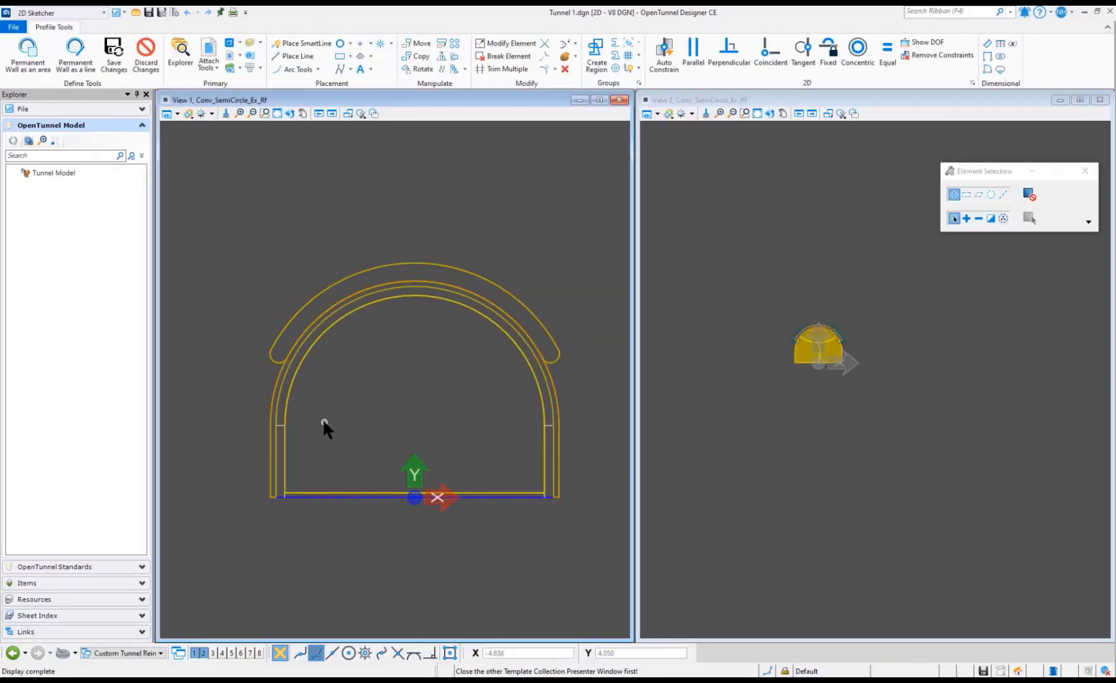
pyautogui.scroll(2, 322, 419)
pyautogui.scroll(-1, 209, 496)
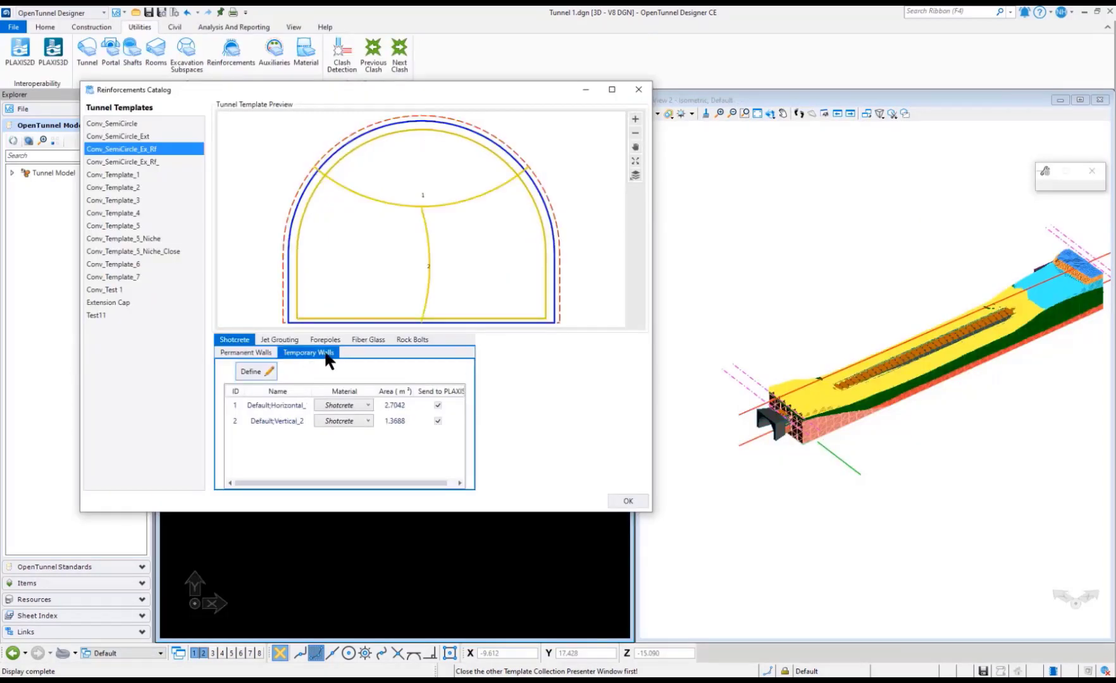
pyautogui.click(255, 374)
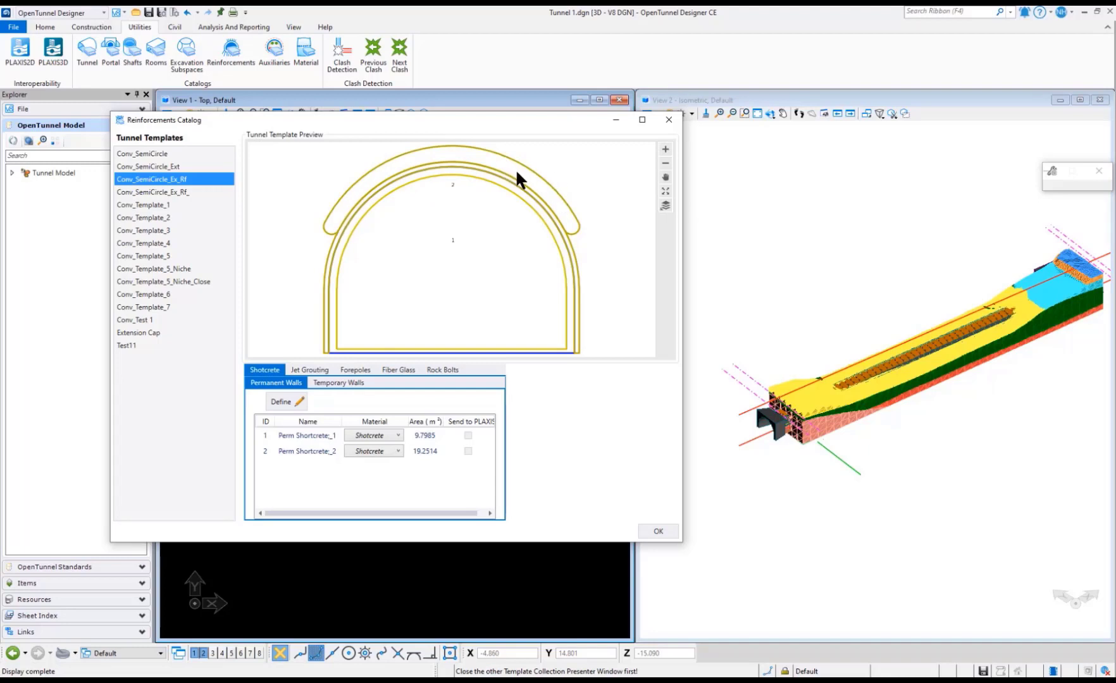
# - Review the crown and floor jet grouting settings of the Conv_SemiCircle_Ex_Rf template and return to its permanent shotcrete walls
pyautogui.click(318, 371)
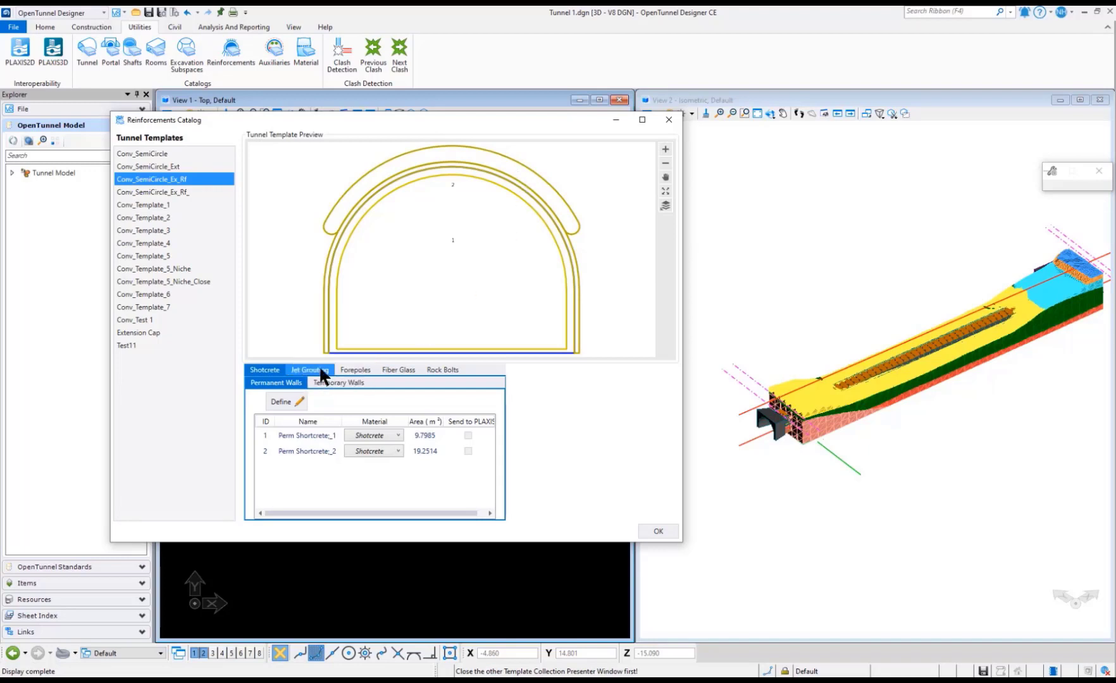
pyautogui.click(321, 371)
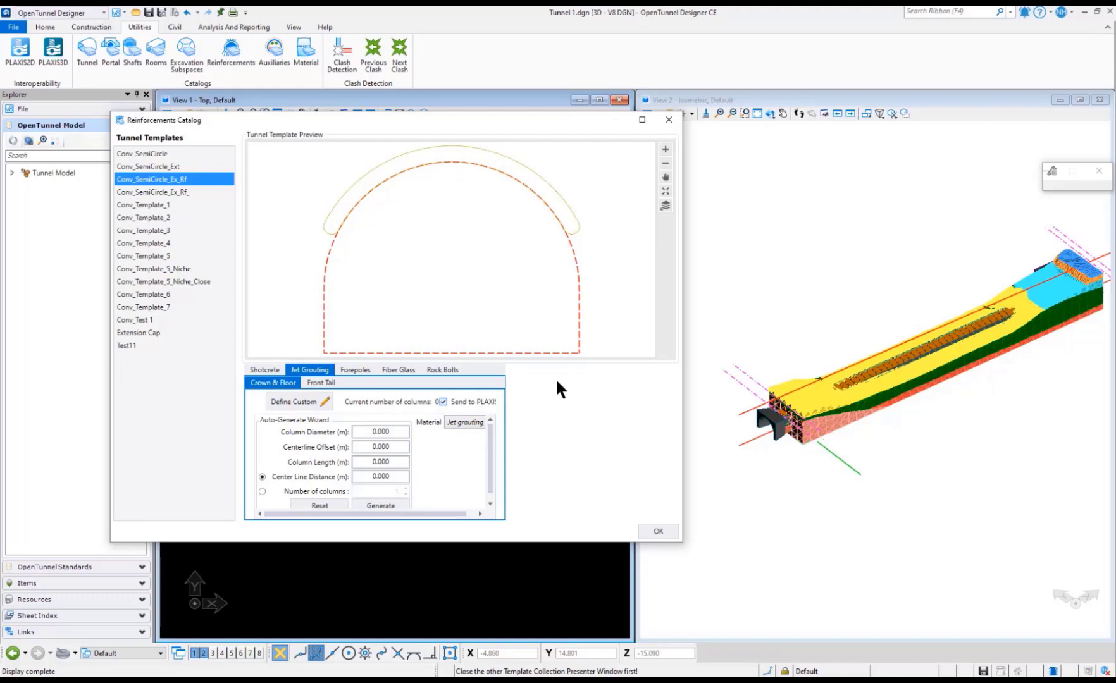
pyautogui.click(265, 370)
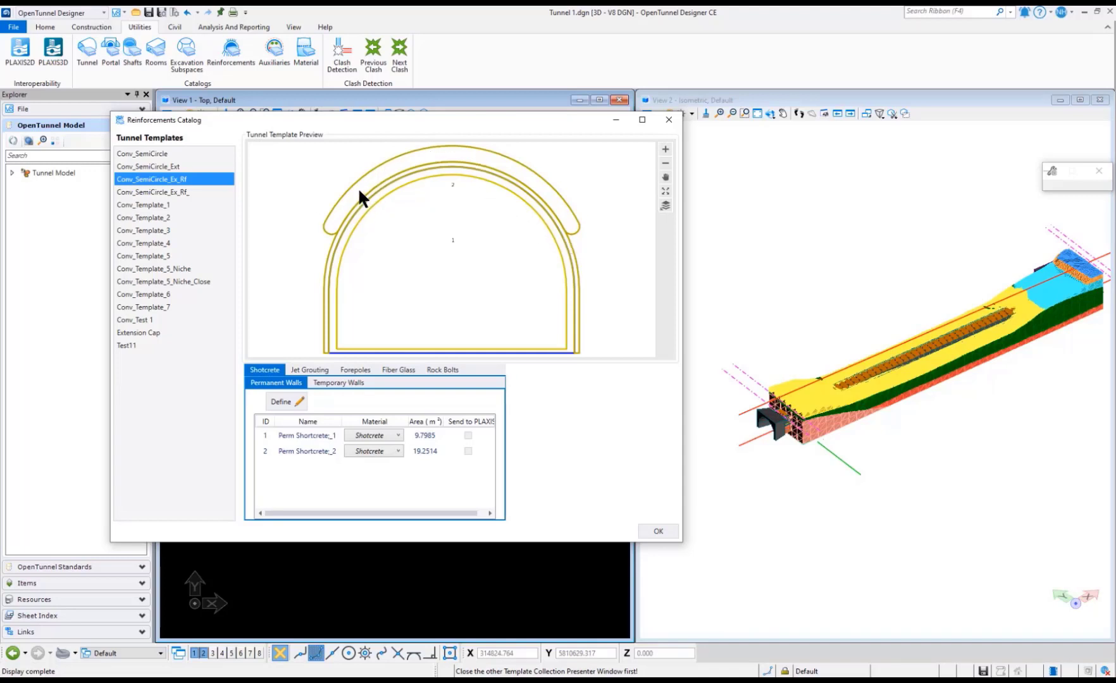
# - Open the custom forepoles definition of the Conv_SemiCircle_Ex_Rf template and start the Forepoles As Circle tool
pyautogui.click(355, 370)
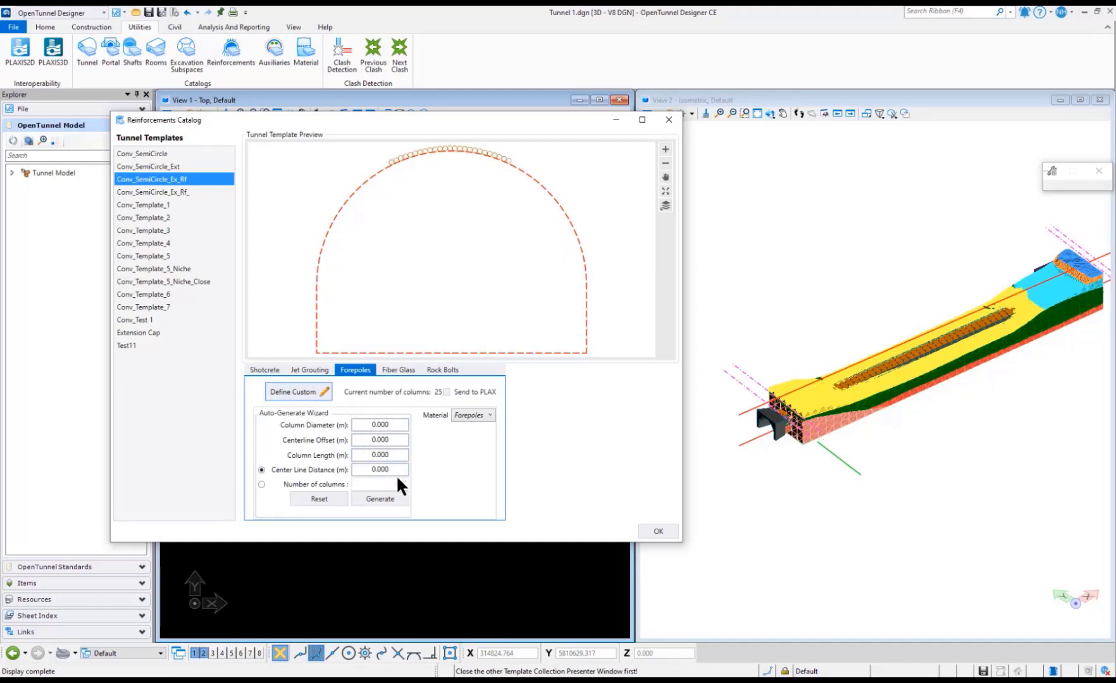
pyautogui.click(303, 393)
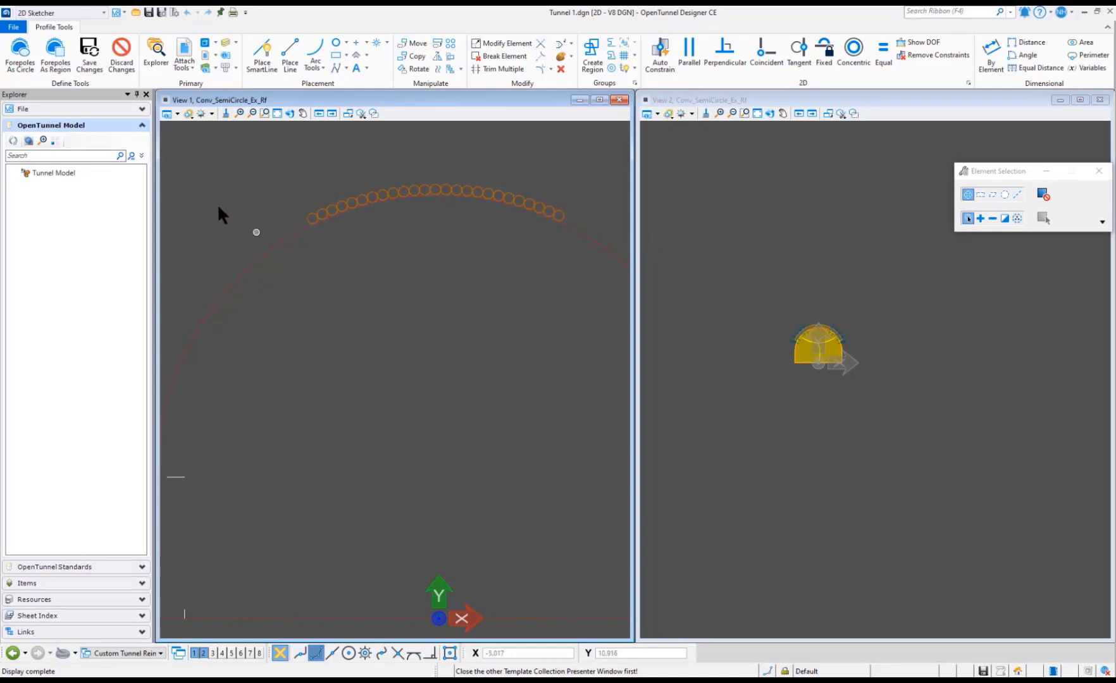
pyautogui.click(34, 58)
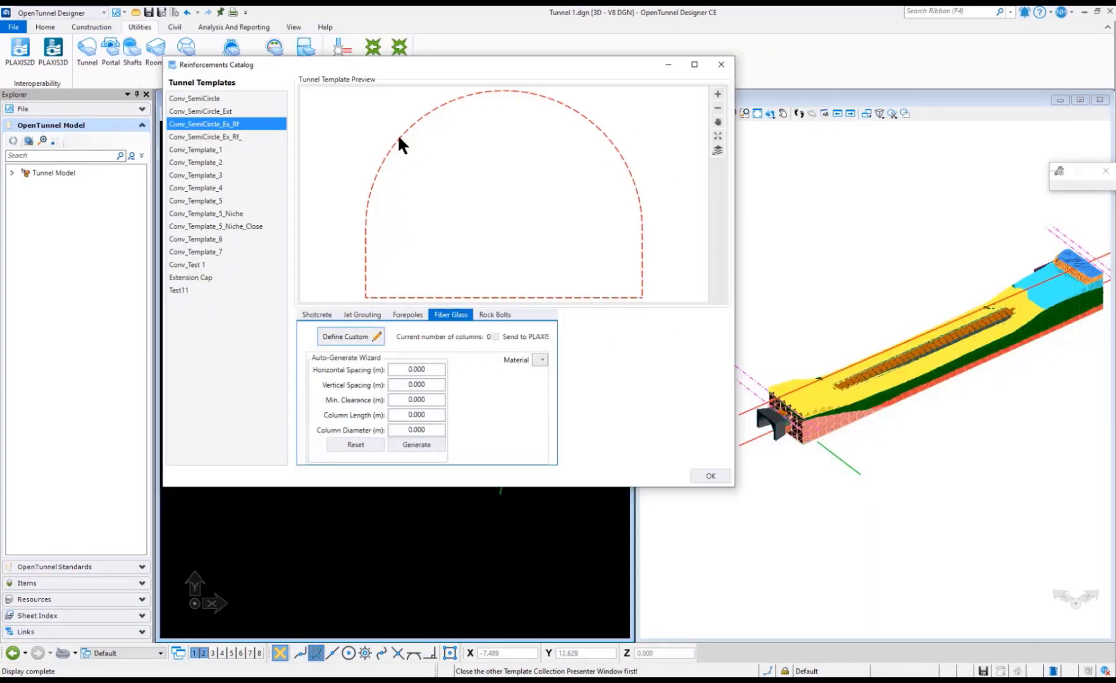
# - Open the rock bolts definition of the Conv_SemiCircle_Ex_Rf template, dismiss the information message and start the Rock Bolts tool
pyautogui.click(494, 315)
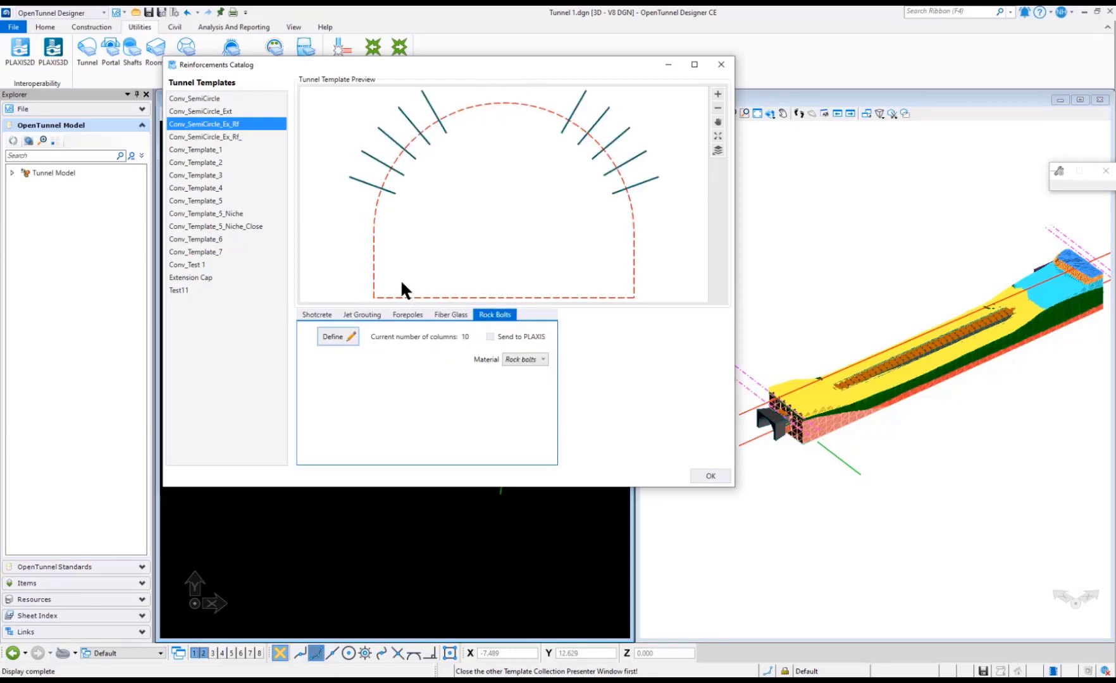
pyautogui.click(341, 338)
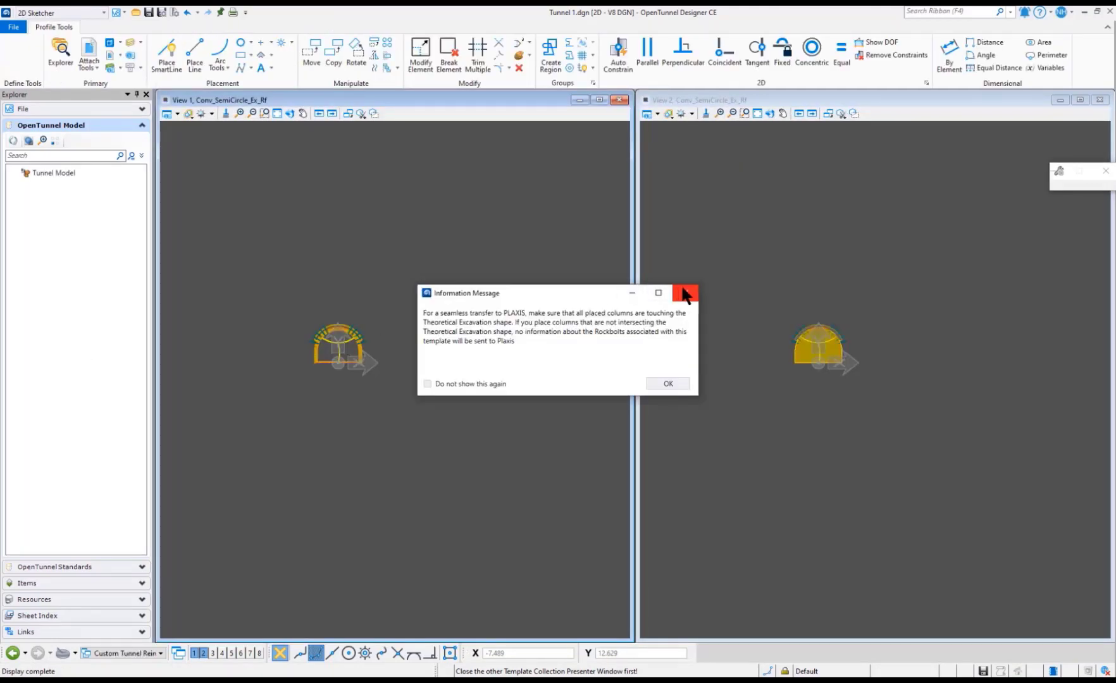
pyautogui.click(684, 293)
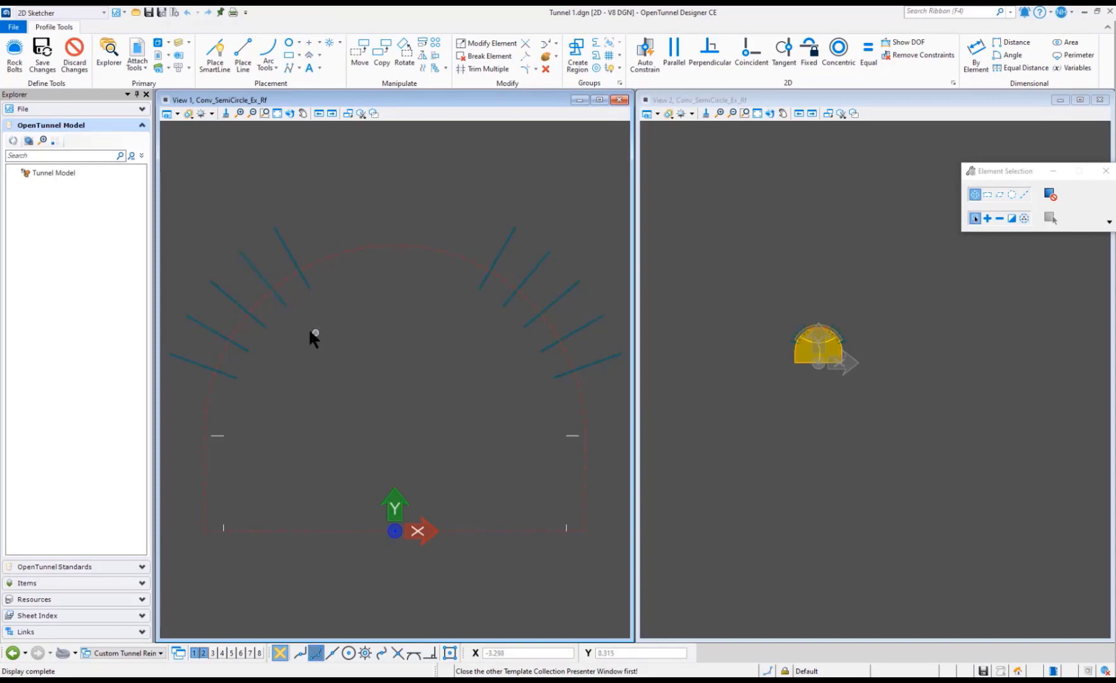
pyautogui.scroll(-3, 253, 379)
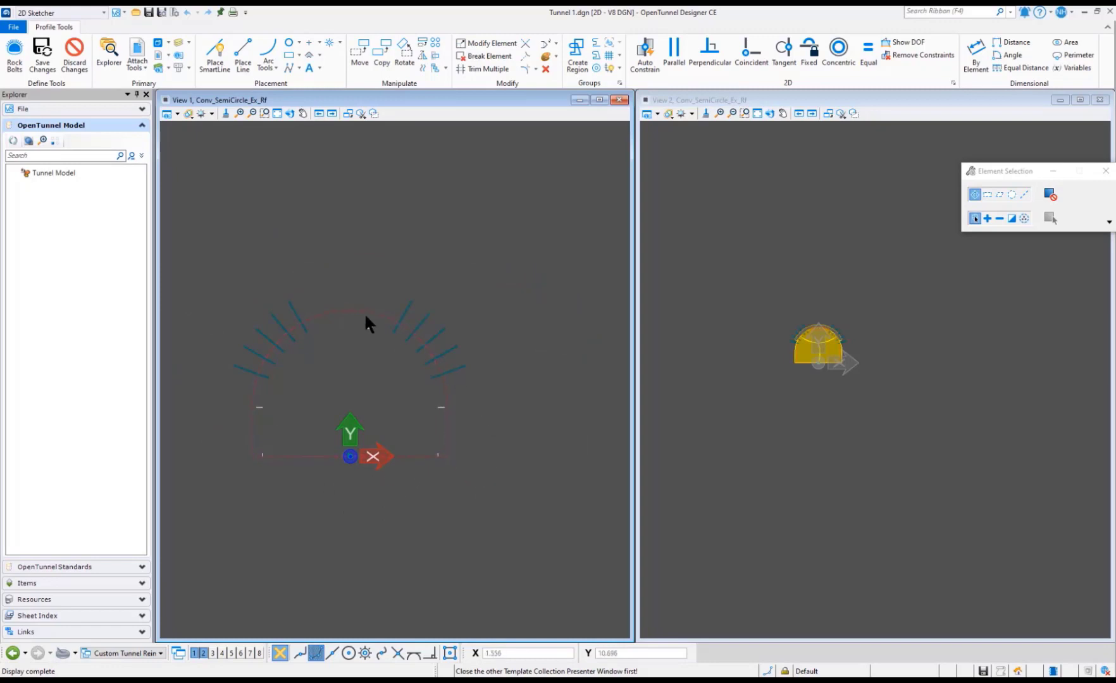
pyautogui.scroll(1, 265, 361)
pyautogui.click(13, 60)
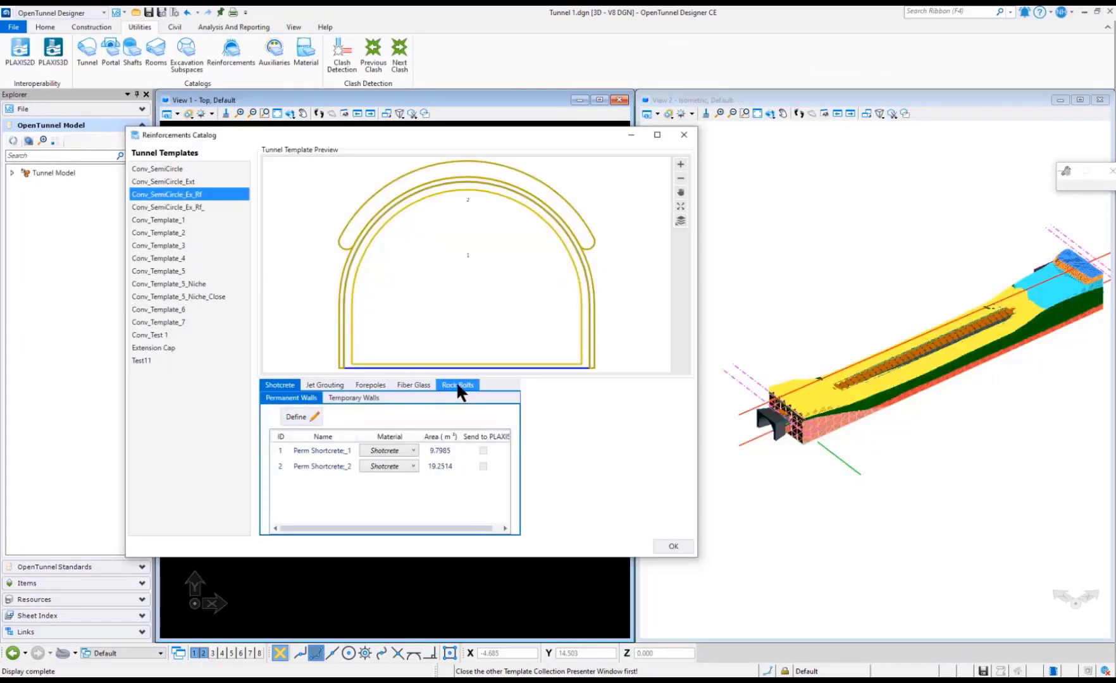
# - Enable Send to PLAXIS for the Conv_SemiCircle_Ex_Rf template's rock bolts and forepoles and close the Reinforcements catalog
pyautogui.click(458, 387)
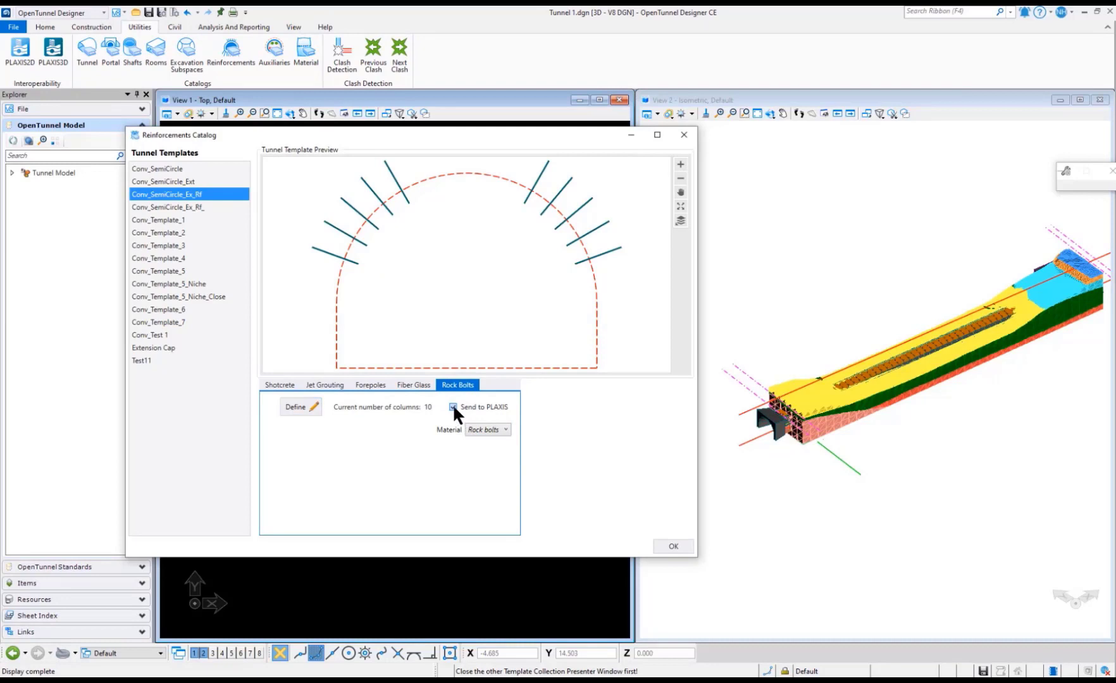
pyautogui.click(374, 385)
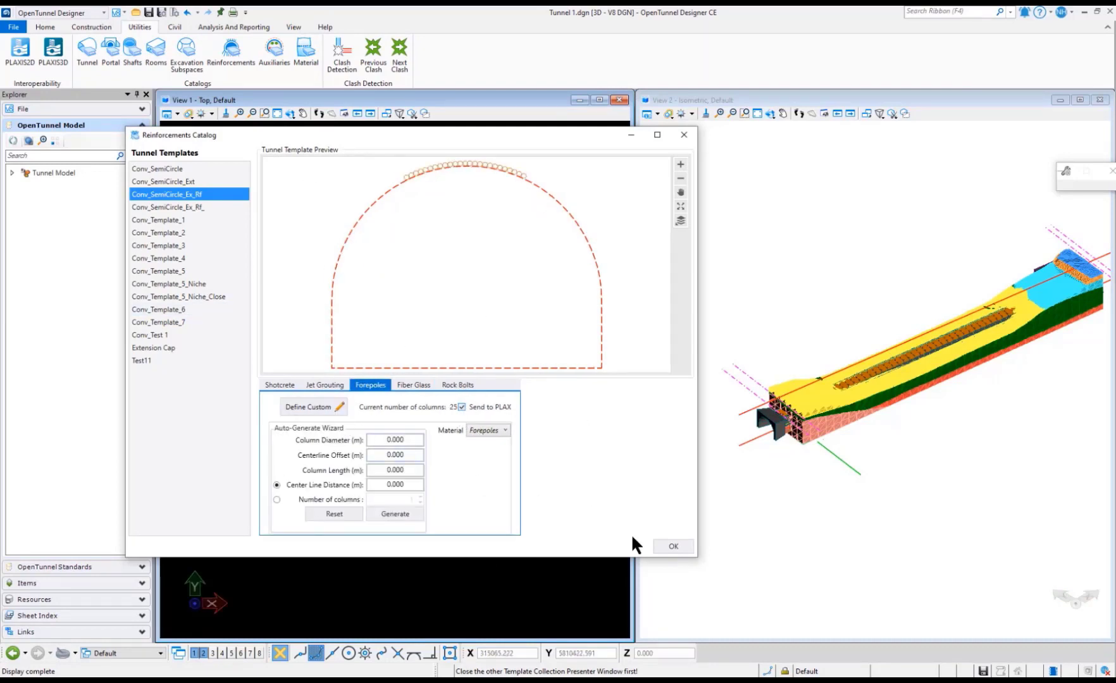
pyautogui.click(660, 543)
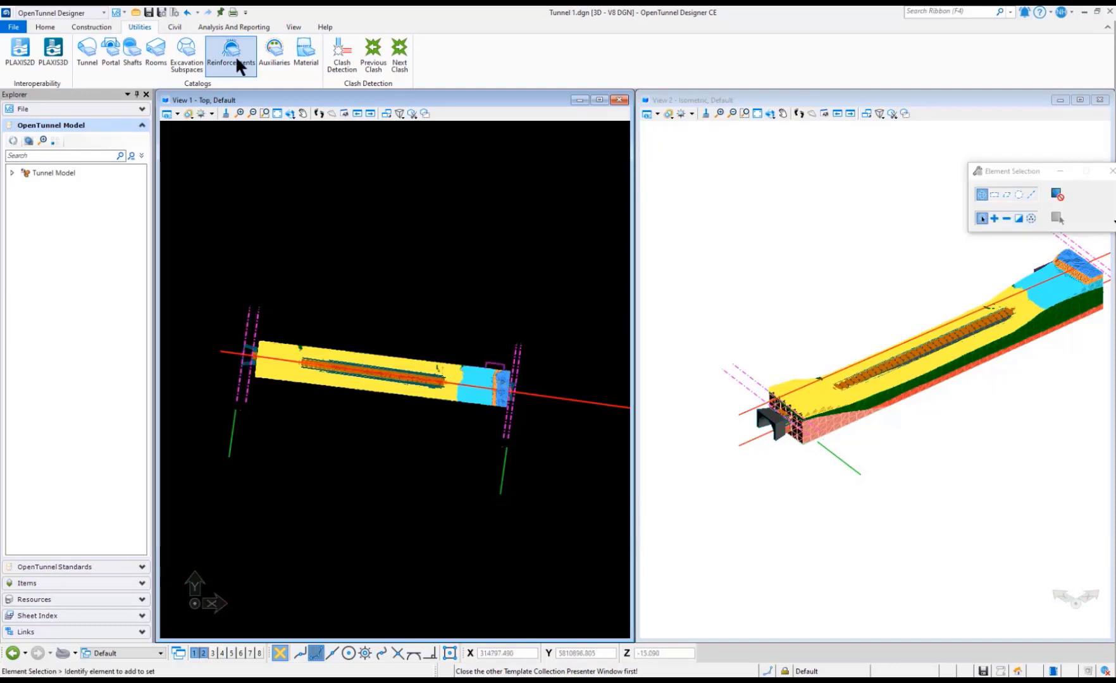
# - Open the 3m Shaft template from the Shafts catalog for editing and add two cross-sections to it
pyautogui.click(132, 57)
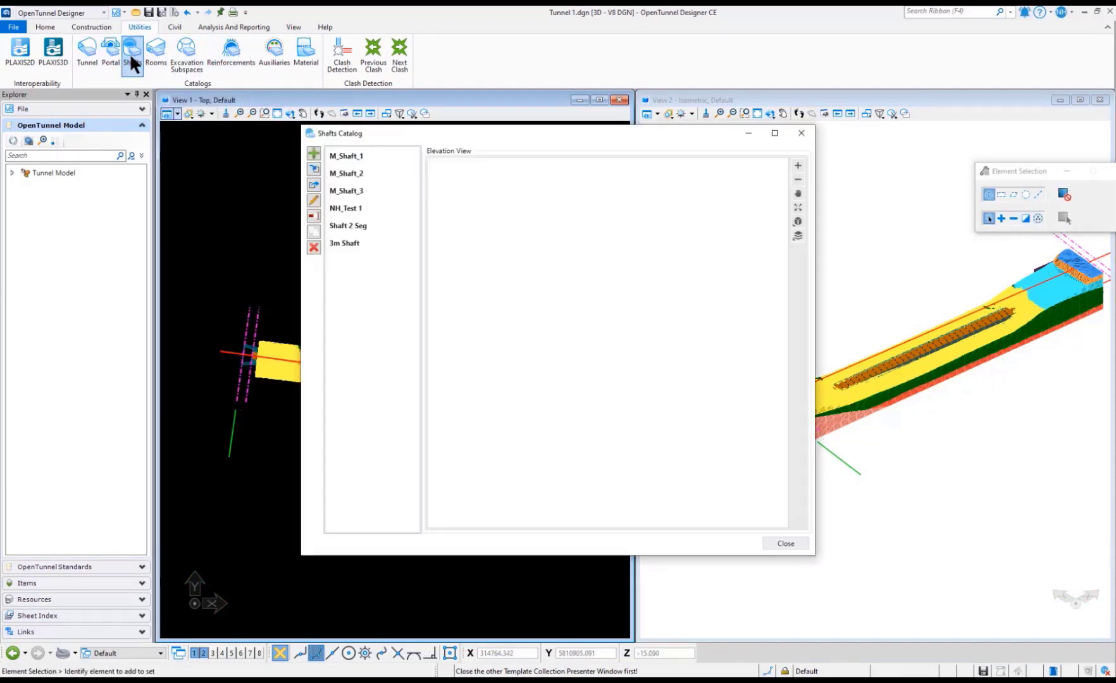
pyautogui.click(340, 245)
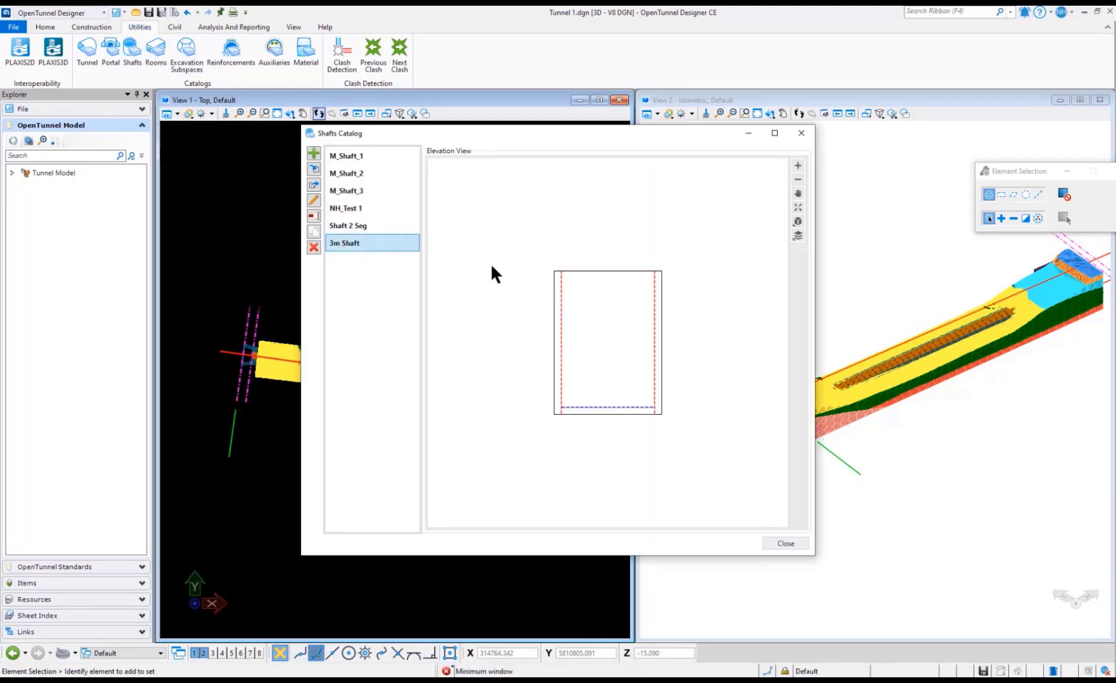
pyautogui.click(313, 197)
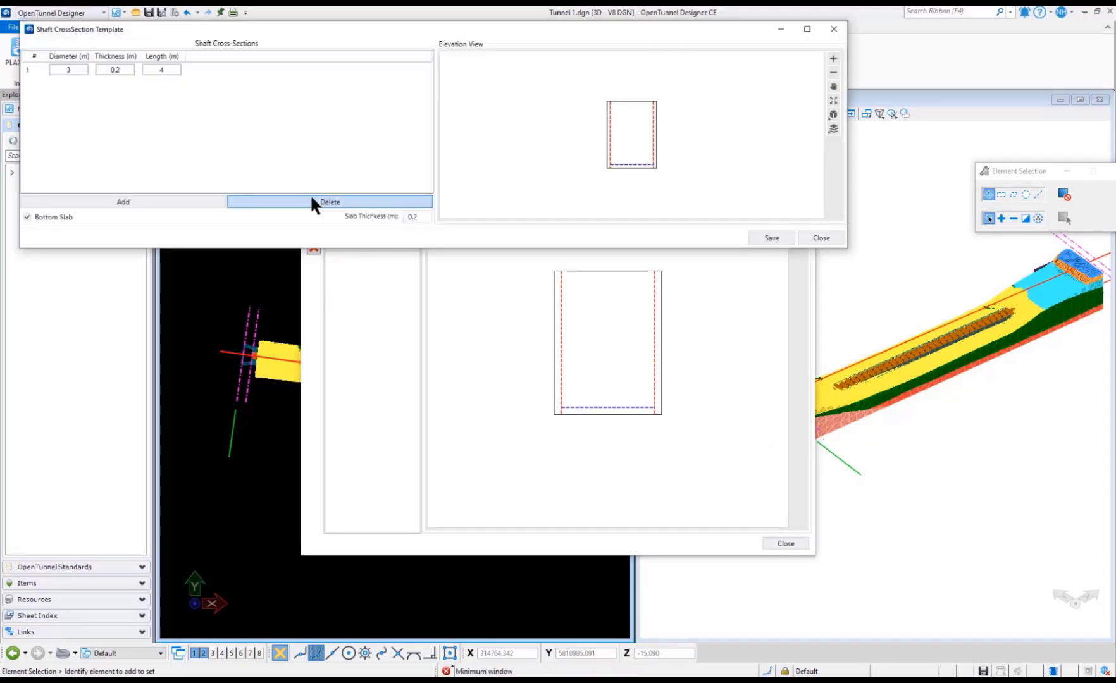
pyautogui.moveTo(476, 29); pyautogui.dragTo(693, 164)
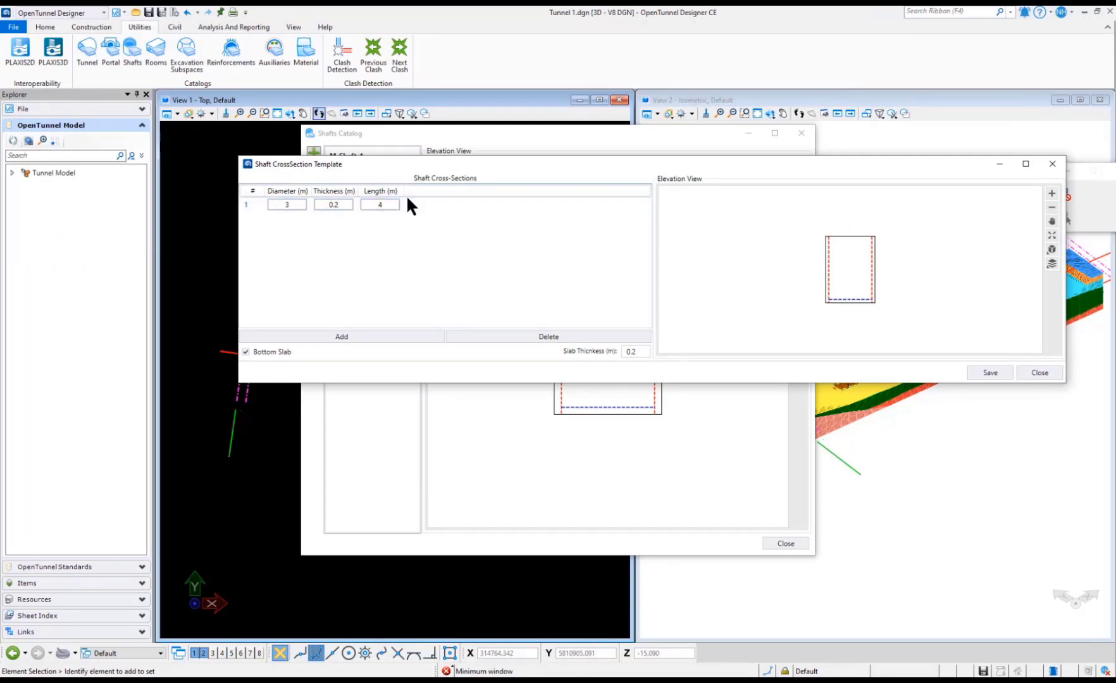
pyautogui.click(367, 331)
pyautogui.click(367, 333)
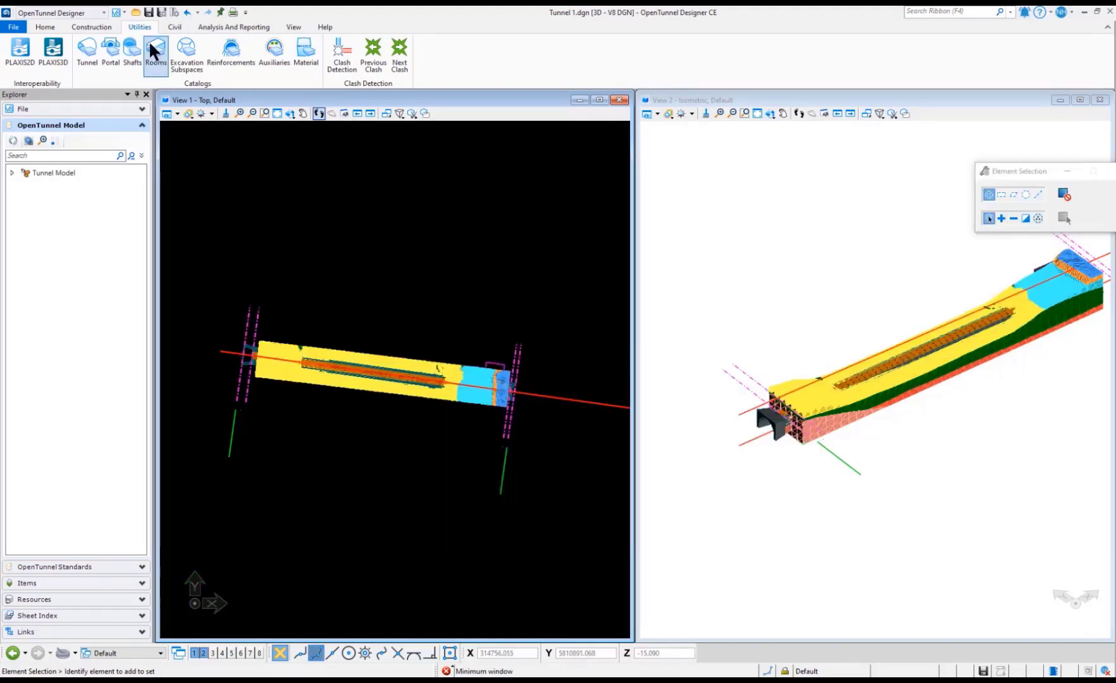
# - Review the PlaceHolder room template in the Rooms catalog and look over the tunnel modeling and construction tools
pyautogui.click(151, 43)
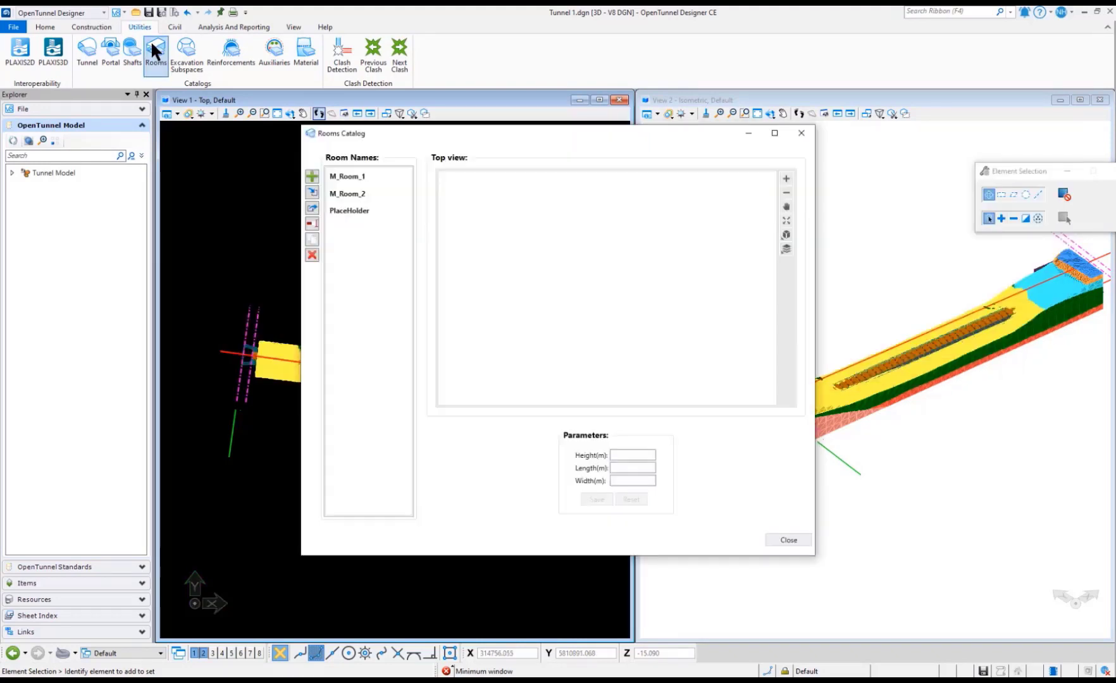
pyautogui.click(348, 211)
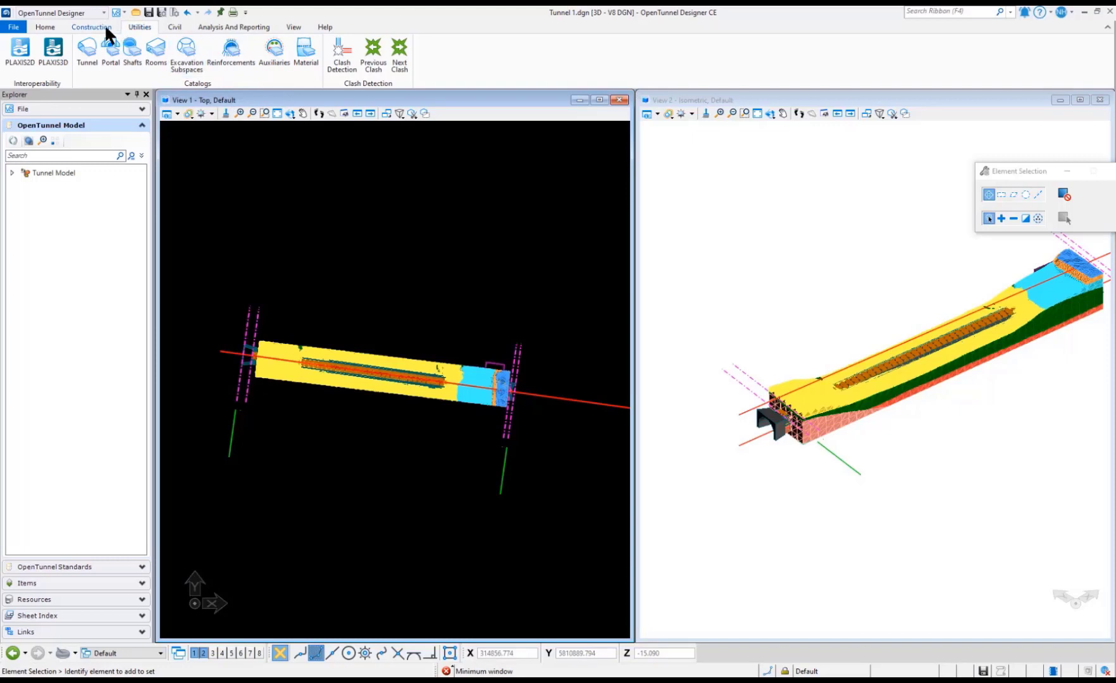
pyautogui.click(39, 28)
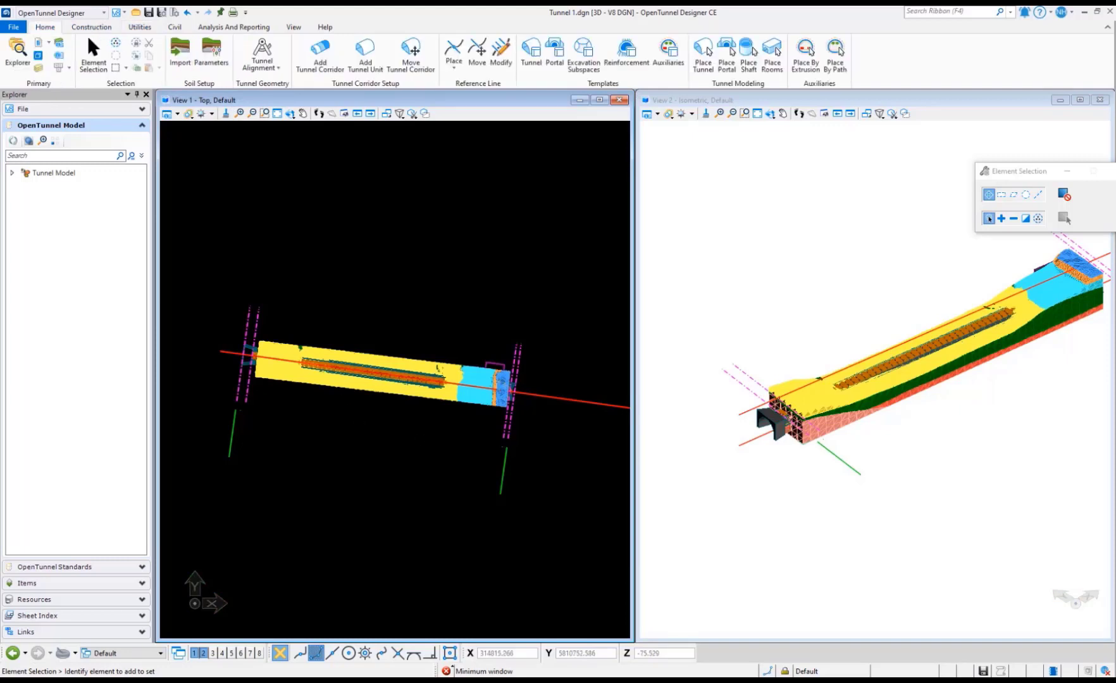
pyautogui.click(96, 28)
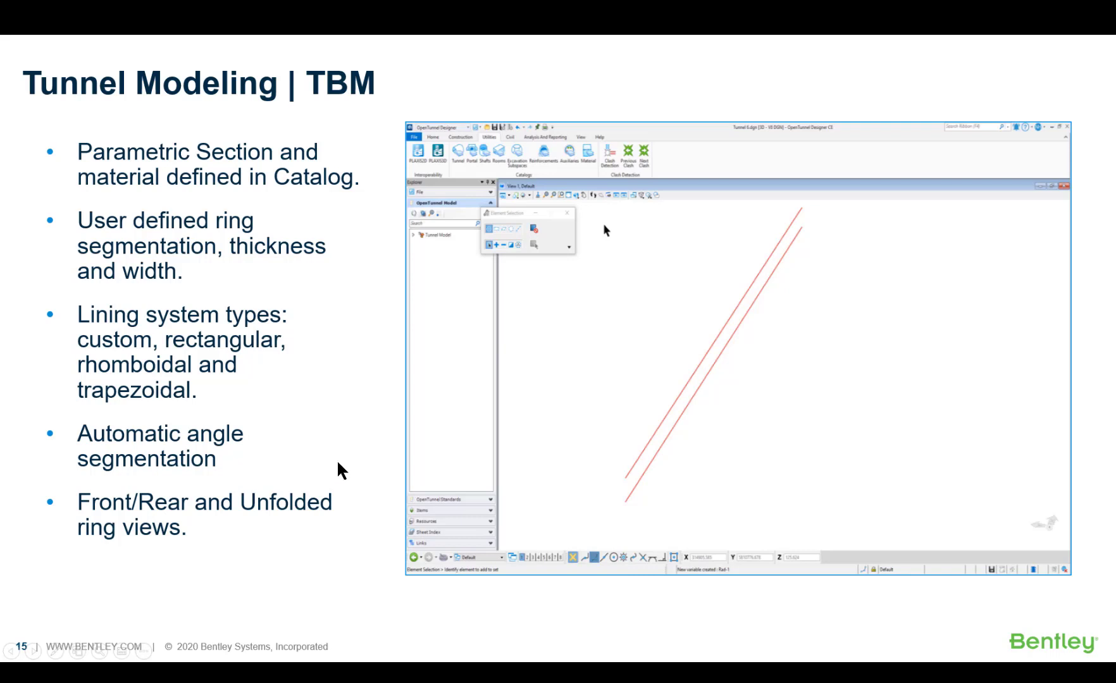
# - Switch to Tunnel 6.dgn in OpenTunnel Designer and create a new TBM tunnel template named TBM_T3
pyautogui.hotkey('alt', 'Tab')
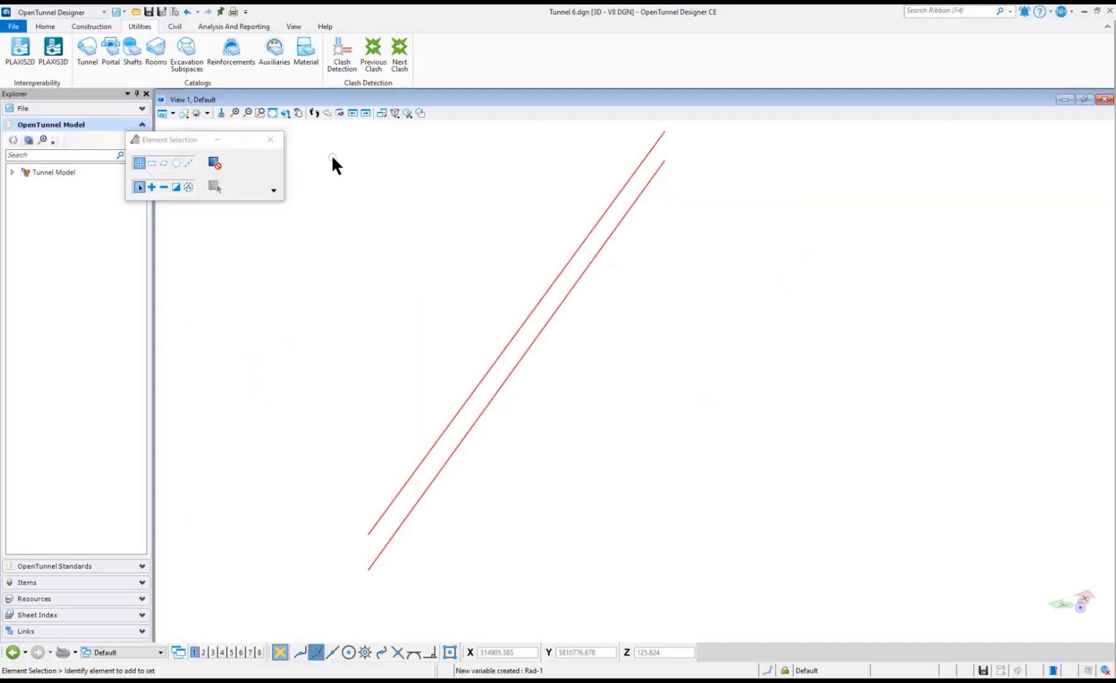
pyautogui.click(85, 52)
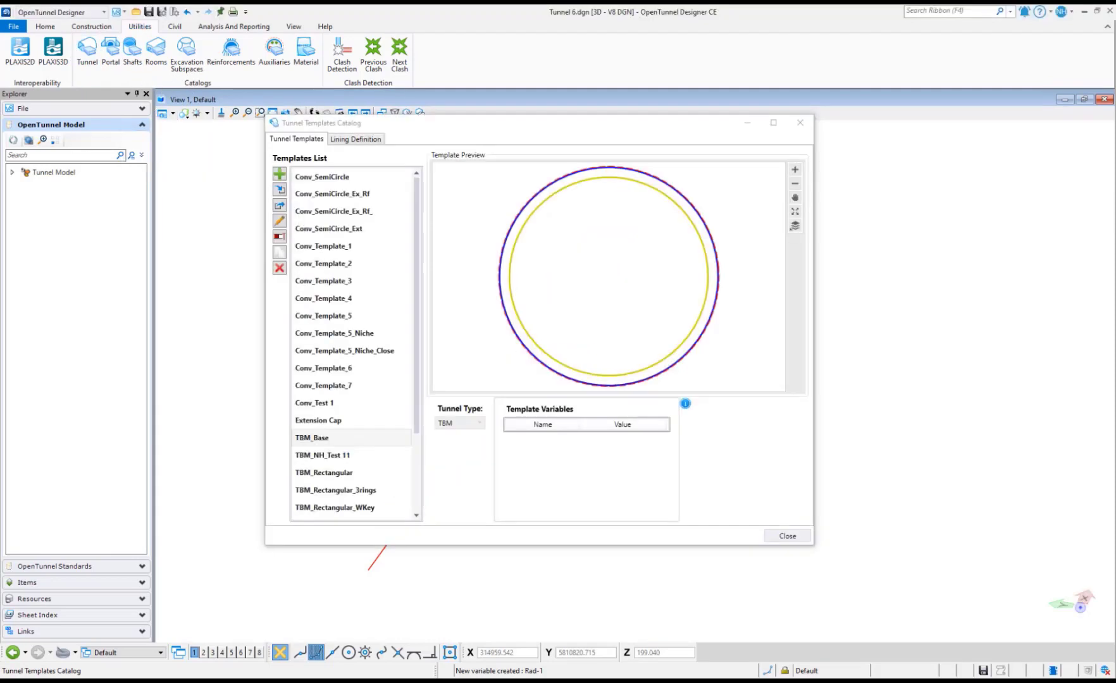
pyautogui.click(280, 174)
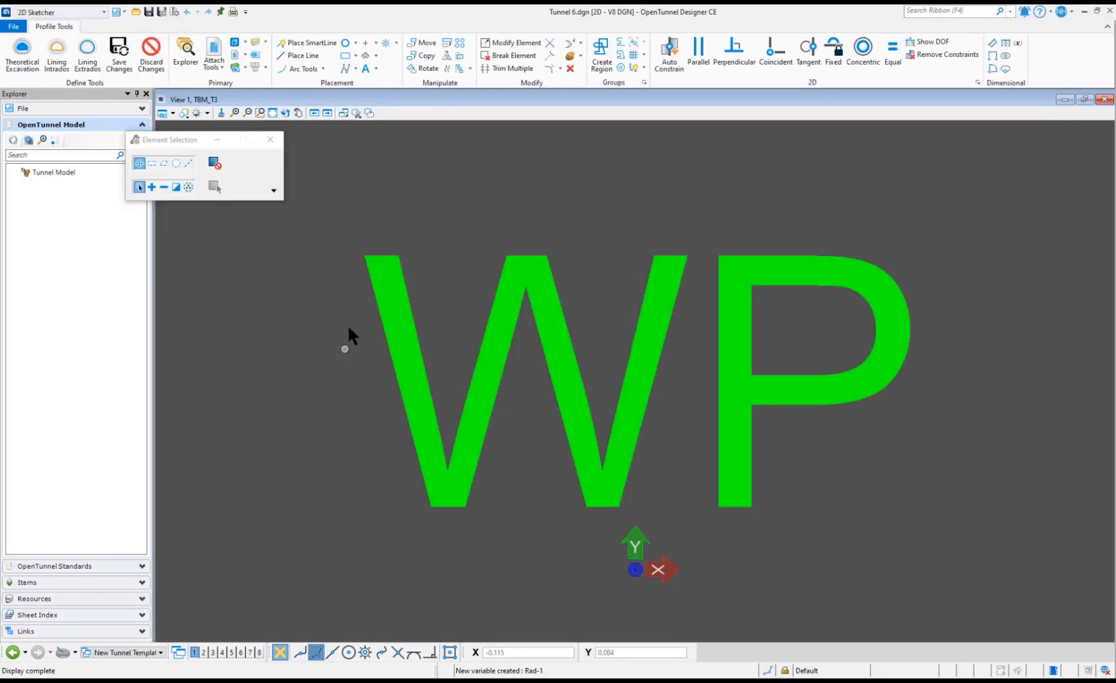
# - Sketch three concentric circles centred on the origin of TBM_T3 and tag the outermost one as the theoretical excavation
pyautogui.click(347, 39)
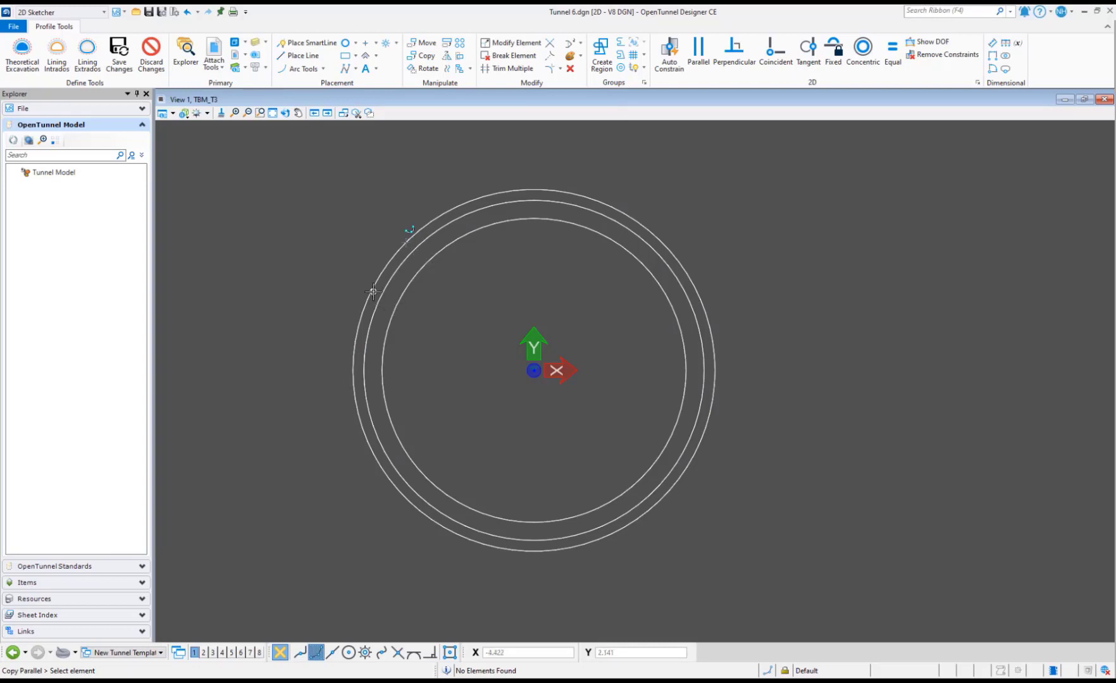
pyautogui.click(25, 60)
pyautogui.click(377, 271)
pyautogui.click(377, 271)
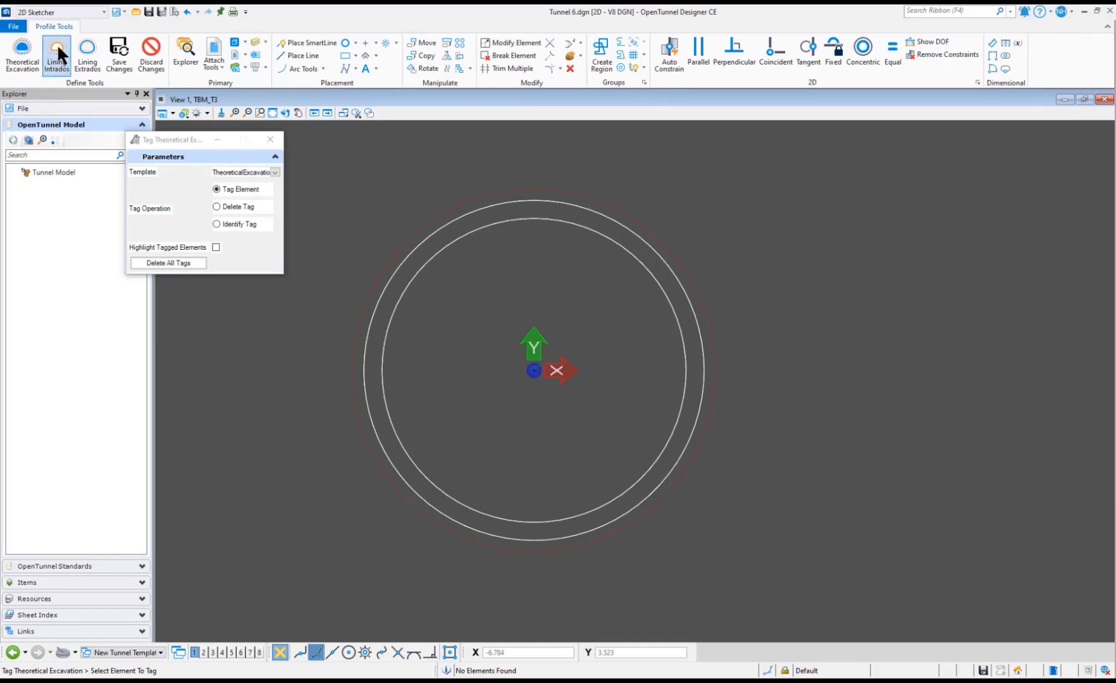
# - Tag the middle circle as the lining extrados and the innermost circle as the lining intrados
pyautogui.click(81, 58)
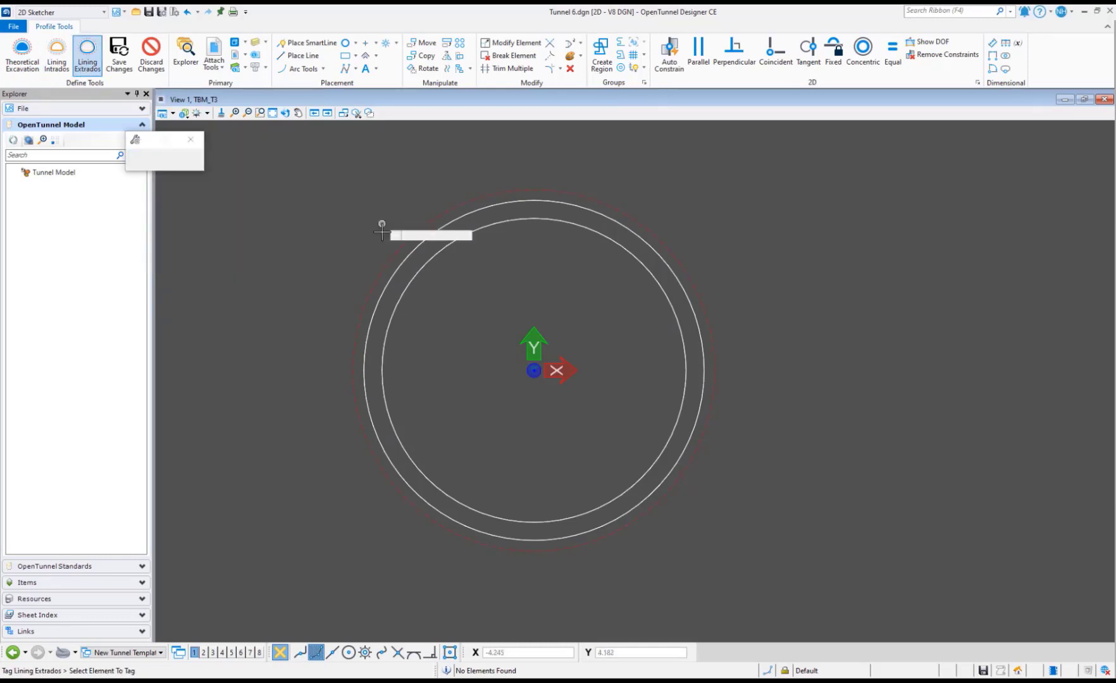
pyautogui.click(406, 260)
pyautogui.click(403, 263)
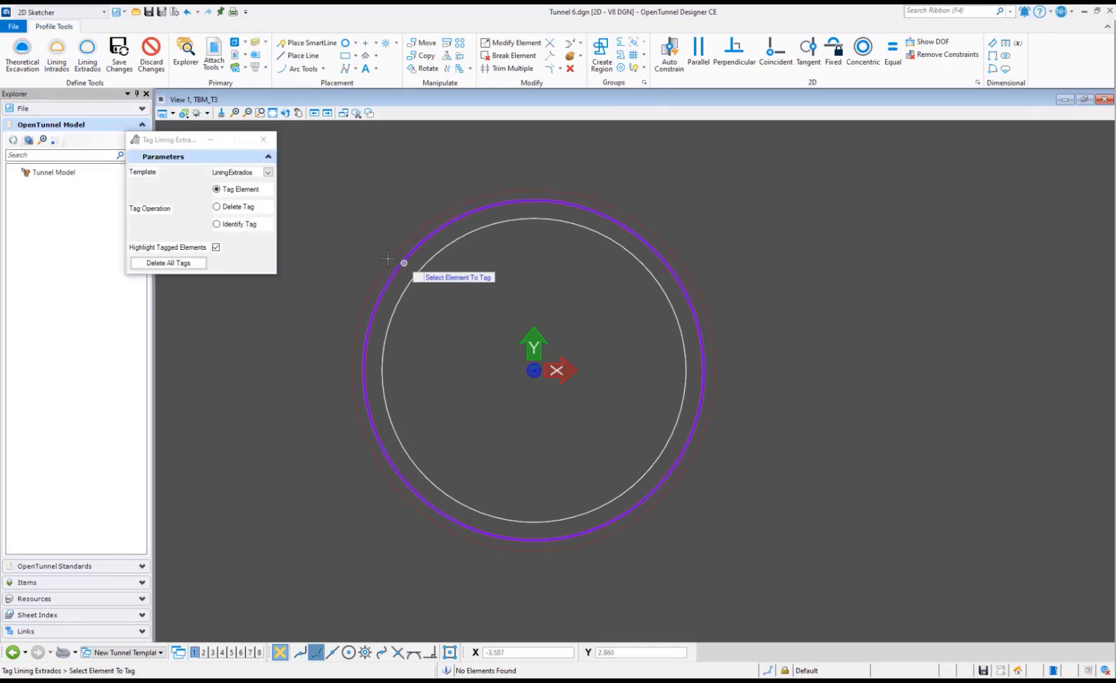
pyautogui.click(56, 53)
pyautogui.click(432, 253)
pyautogui.click(448, 265)
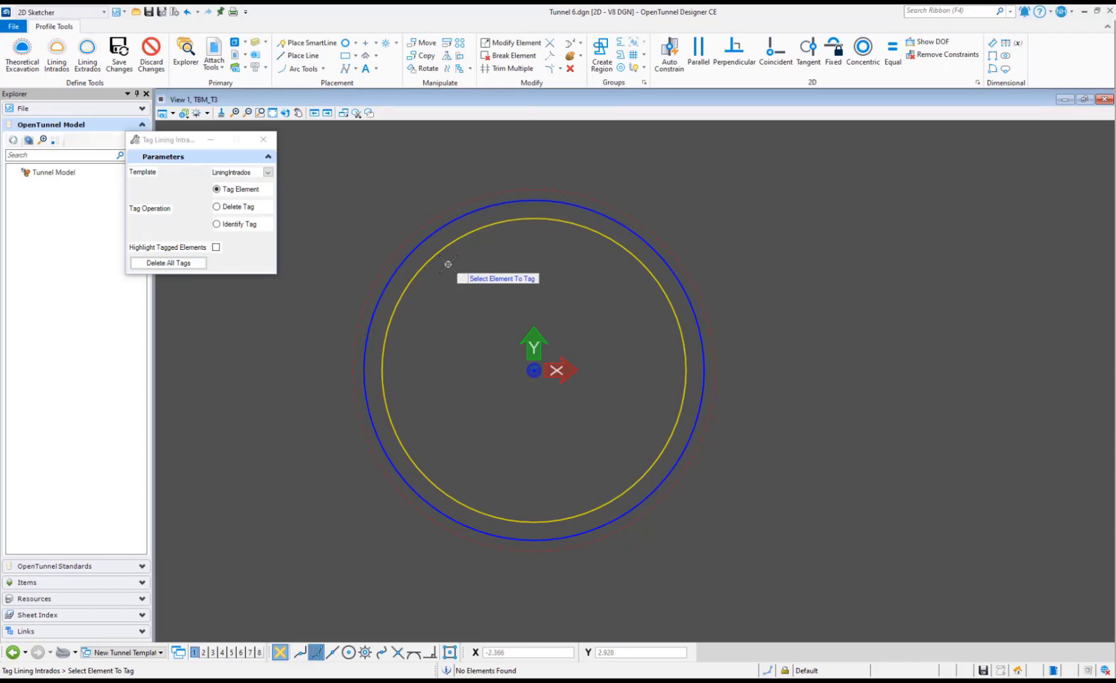
# - Dimension the diameters of all three circles as new variables and constrain the circles to be concentric
pyautogui.click(992, 42)
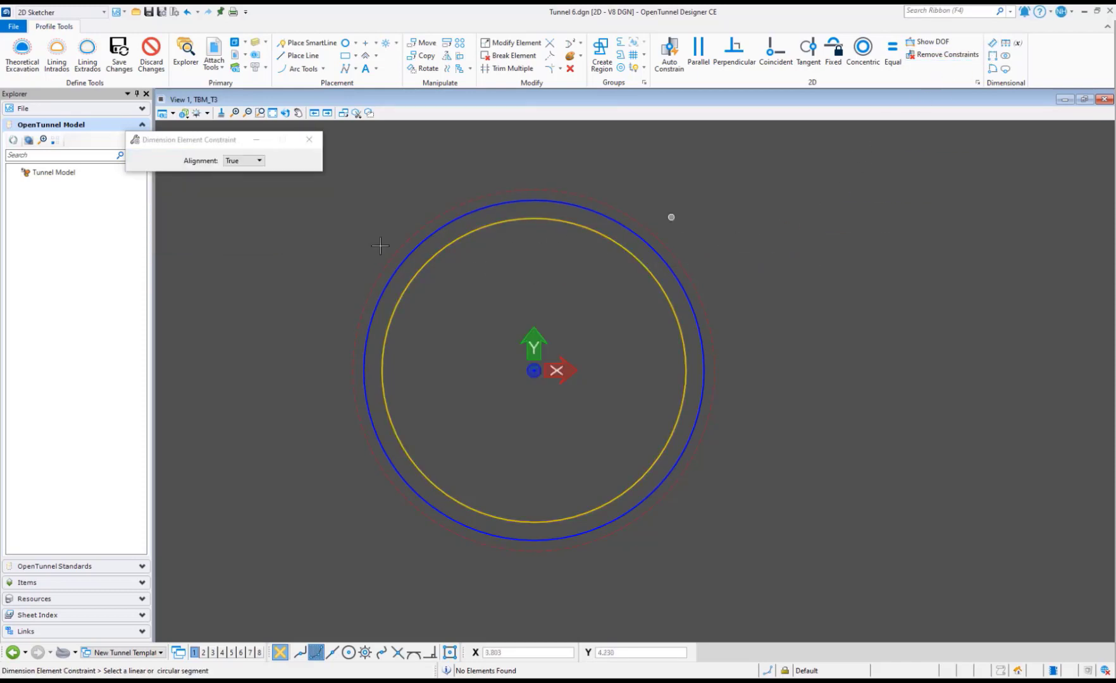
pyautogui.click(590, 209)
pyautogui.click(643, 187)
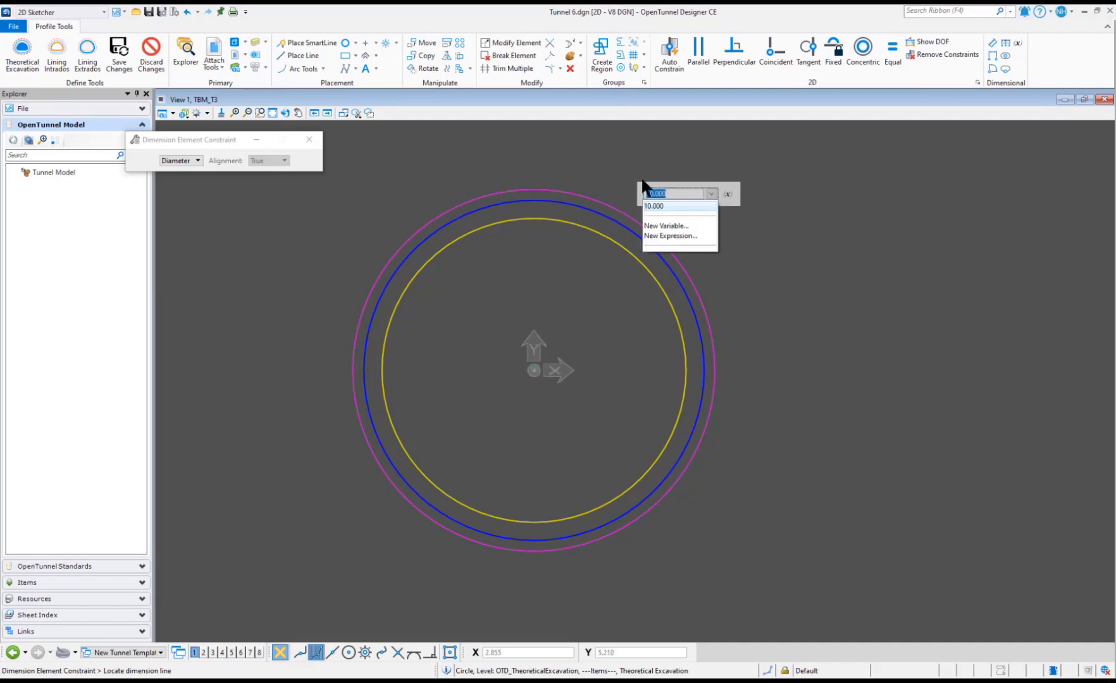
pyautogui.click(666, 225)
pyautogui.press('Return')
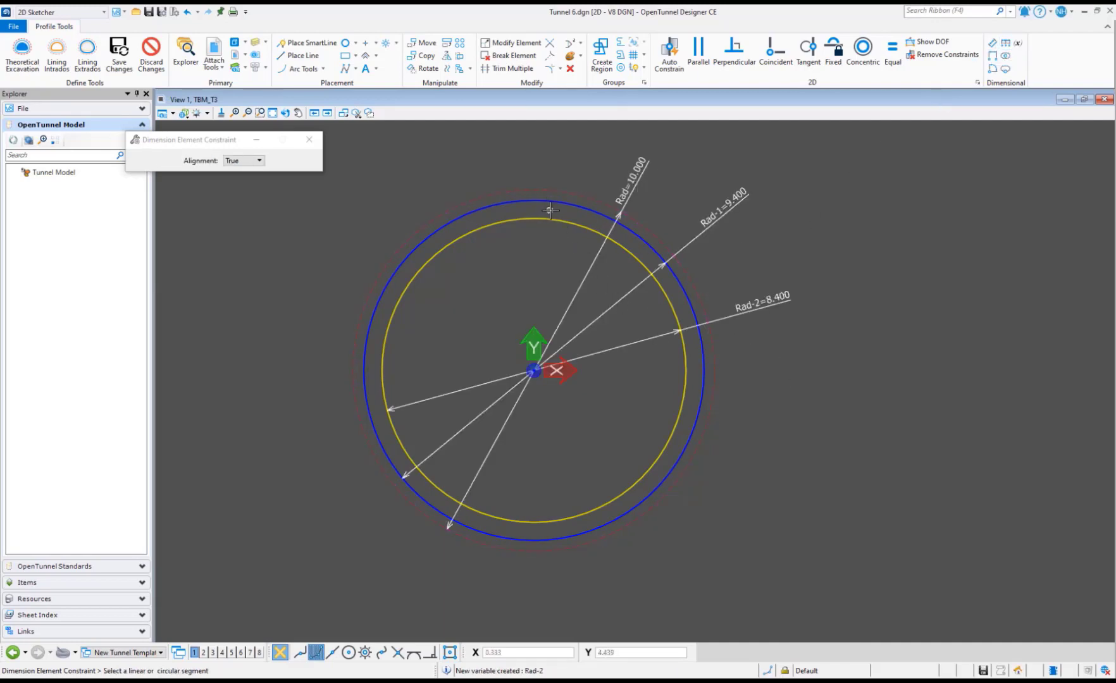
pyautogui.click(860, 56)
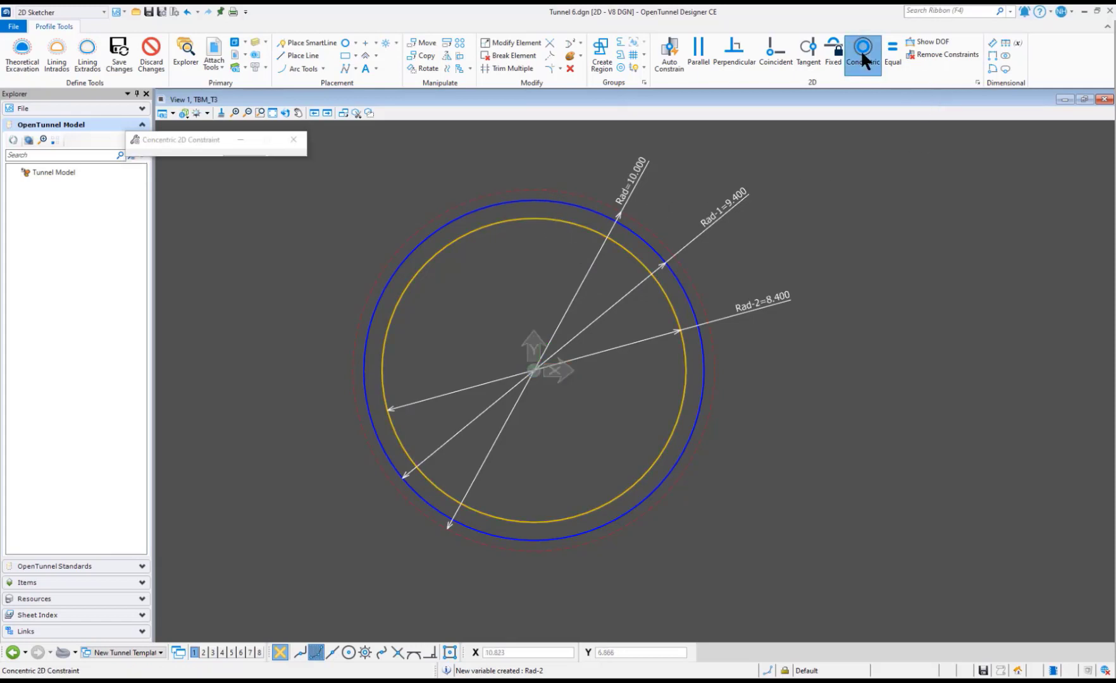
# - Rename the diameter variables Excavation D1, Extrados D2 and Intrados D3, and save the template changes
pyautogui.click(1018, 43)
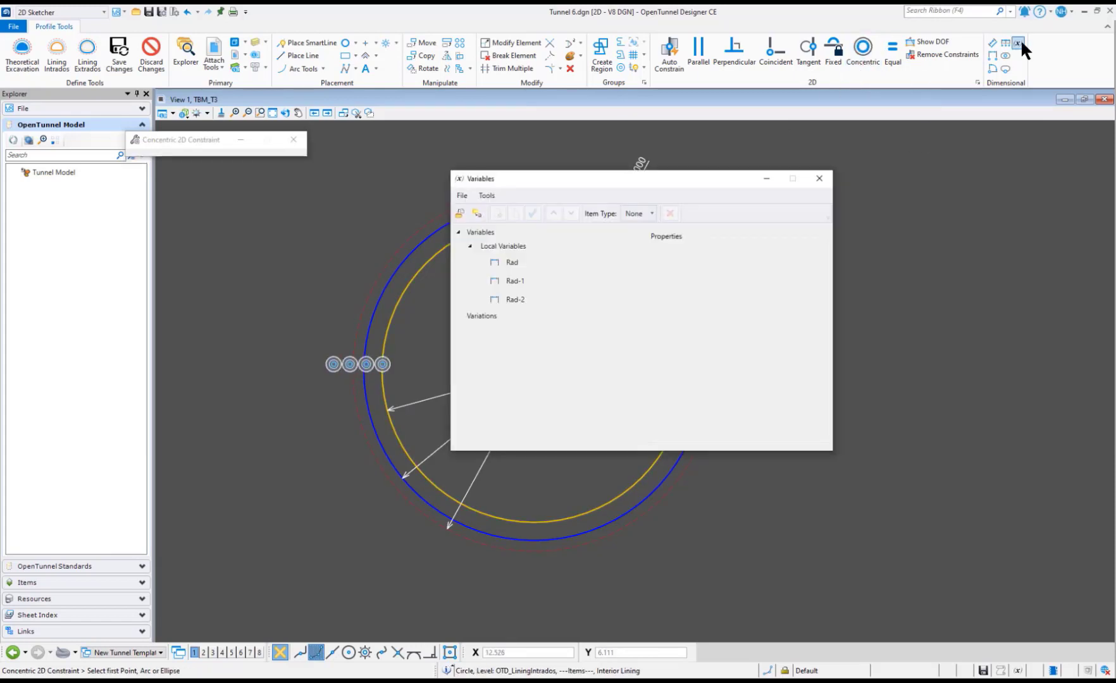
pyautogui.rightClick(513, 263)
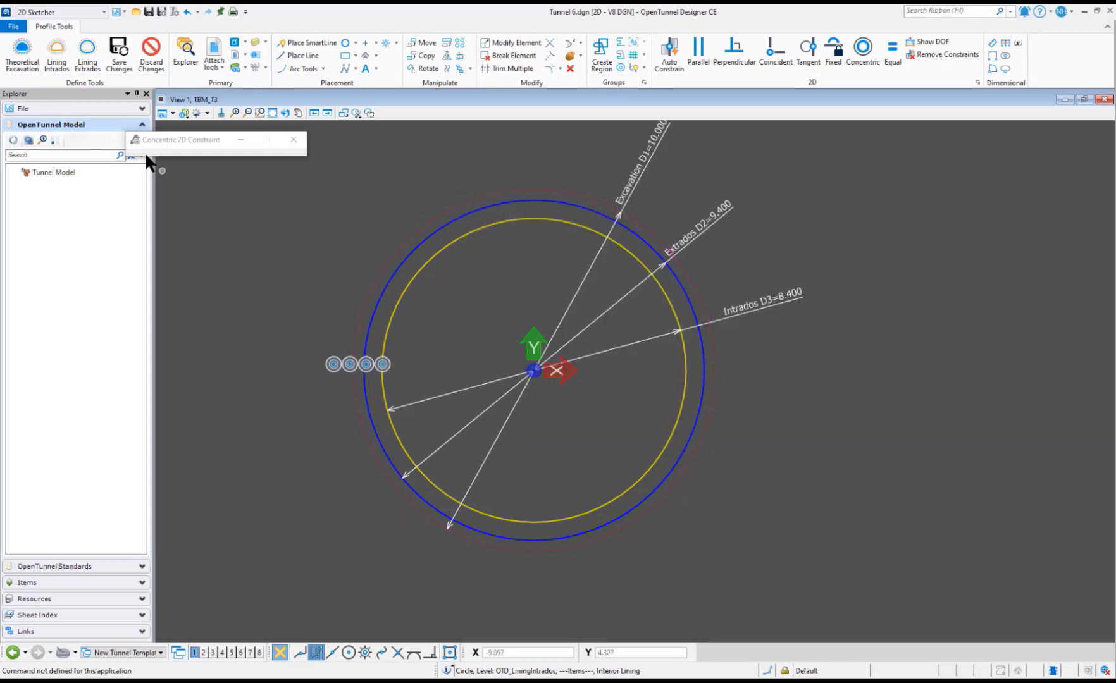
pyautogui.click(115, 58)
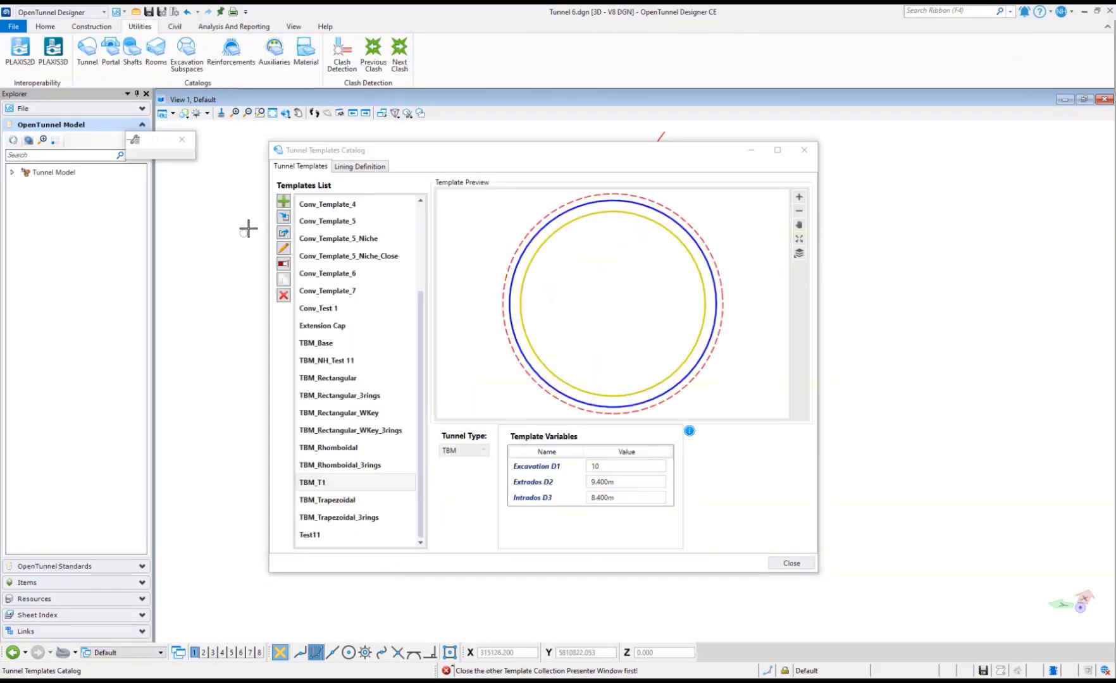
# - Open the segment definition for the TBM_T1 lining and set the number of segments to 6
pyautogui.click(352, 167)
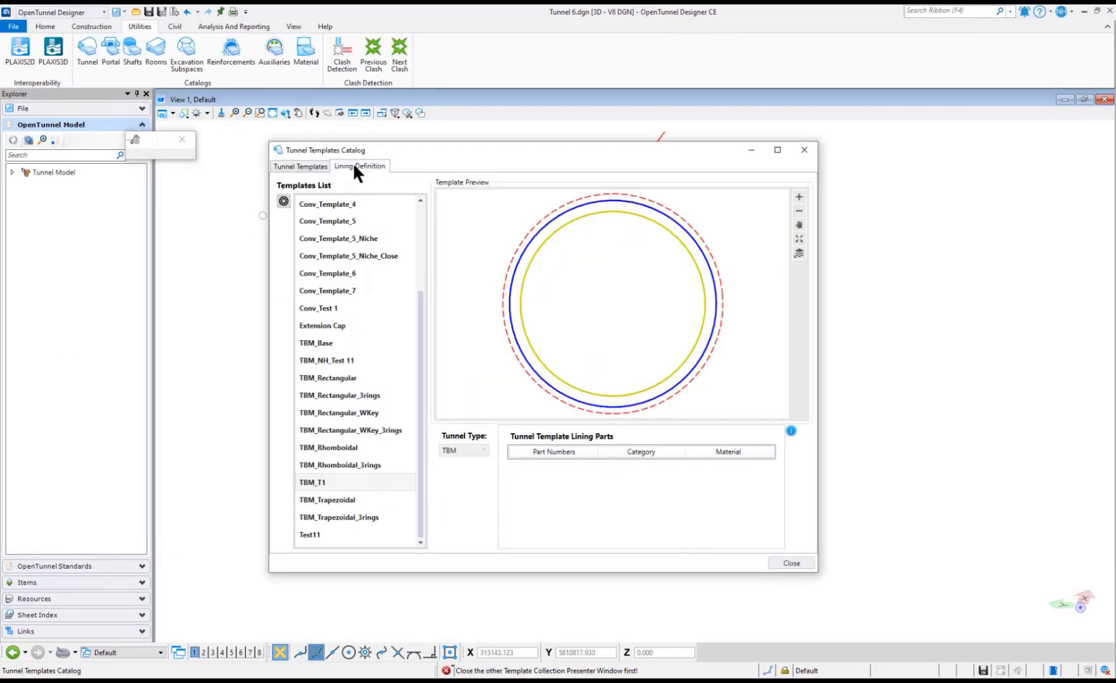
pyautogui.click(283, 201)
pyautogui.moveTo(411, 148); pyautogui.dragTo(526, 150)
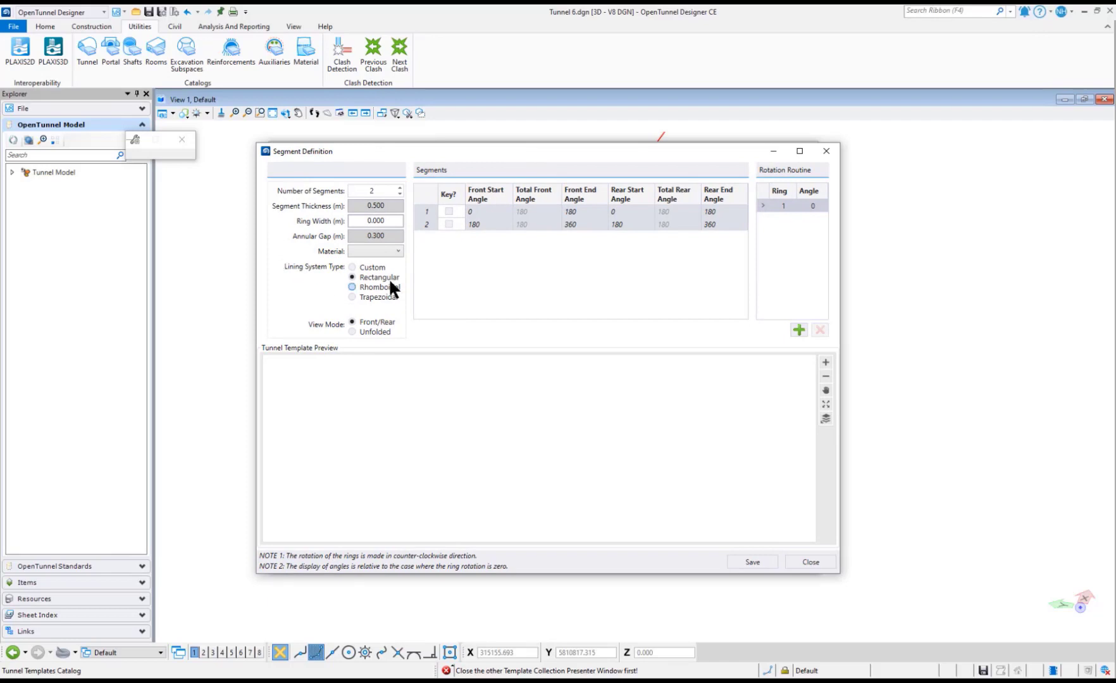
pyautogui.click(374, 192)
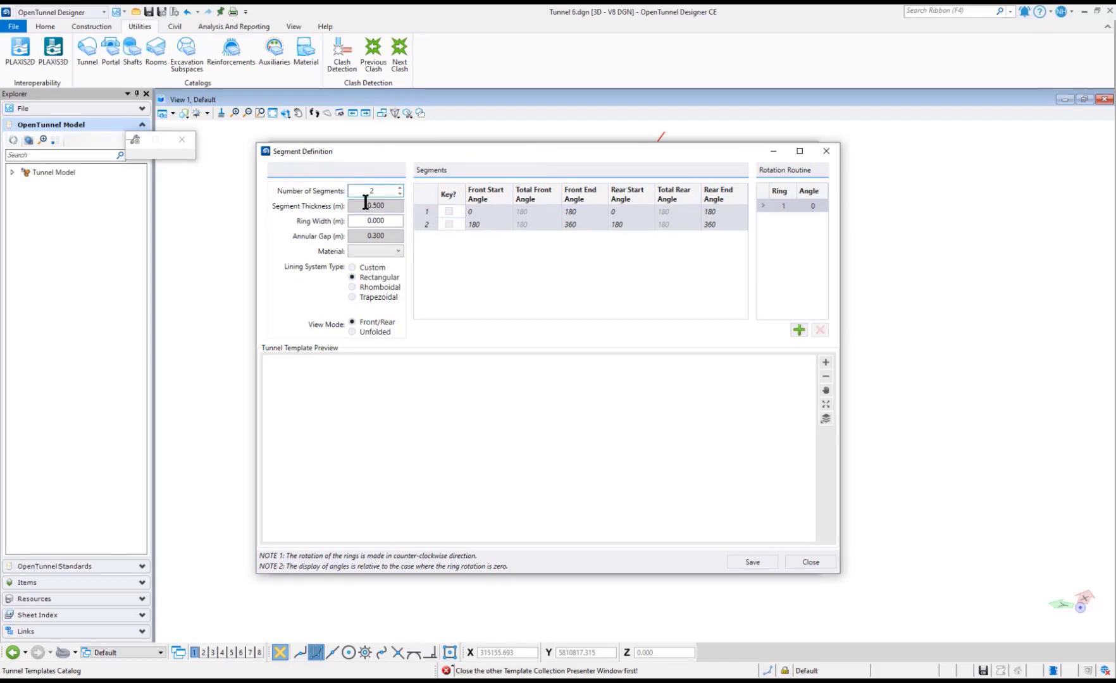
pyautogui.click(399, 187)
pyautogui.click(398, 188)
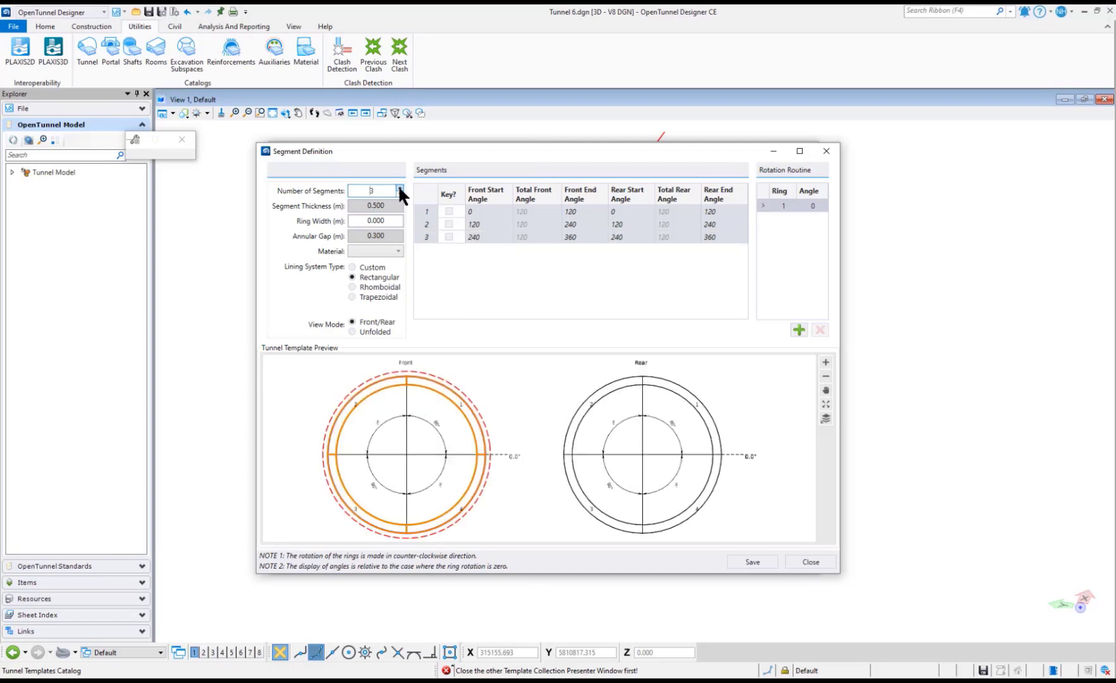
pyautogui.click(398, 187)
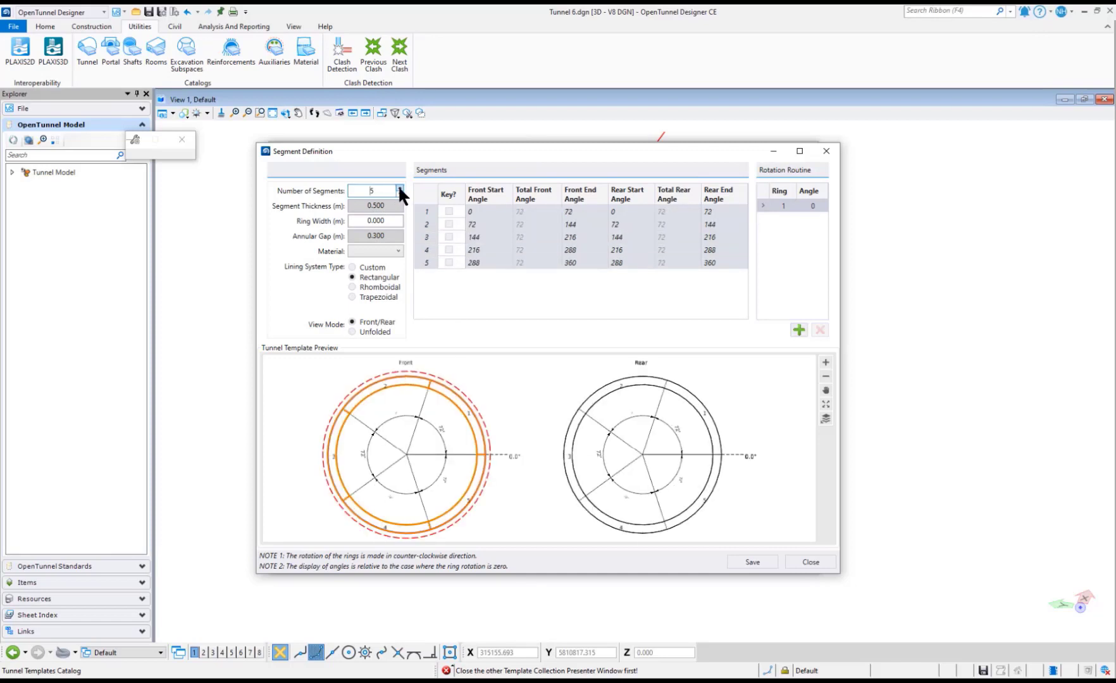
pyautogui.click(399, 188)
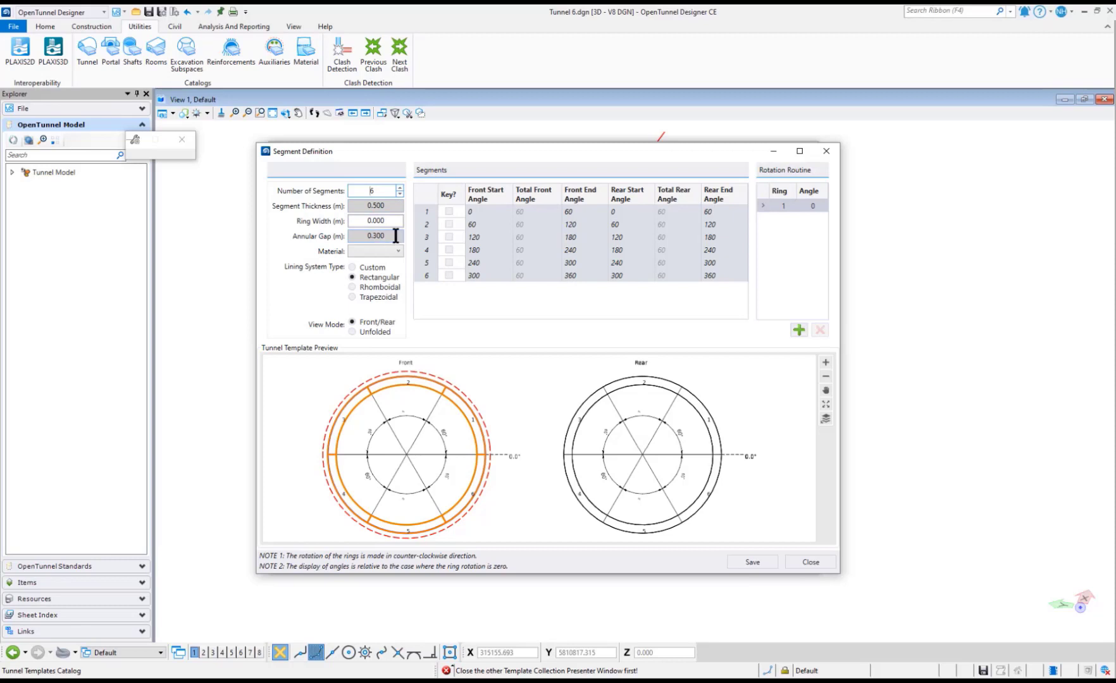
# - Set the ring width to 2 m and mark segment 1 as the key segment
pyautogui.click(382, 220)
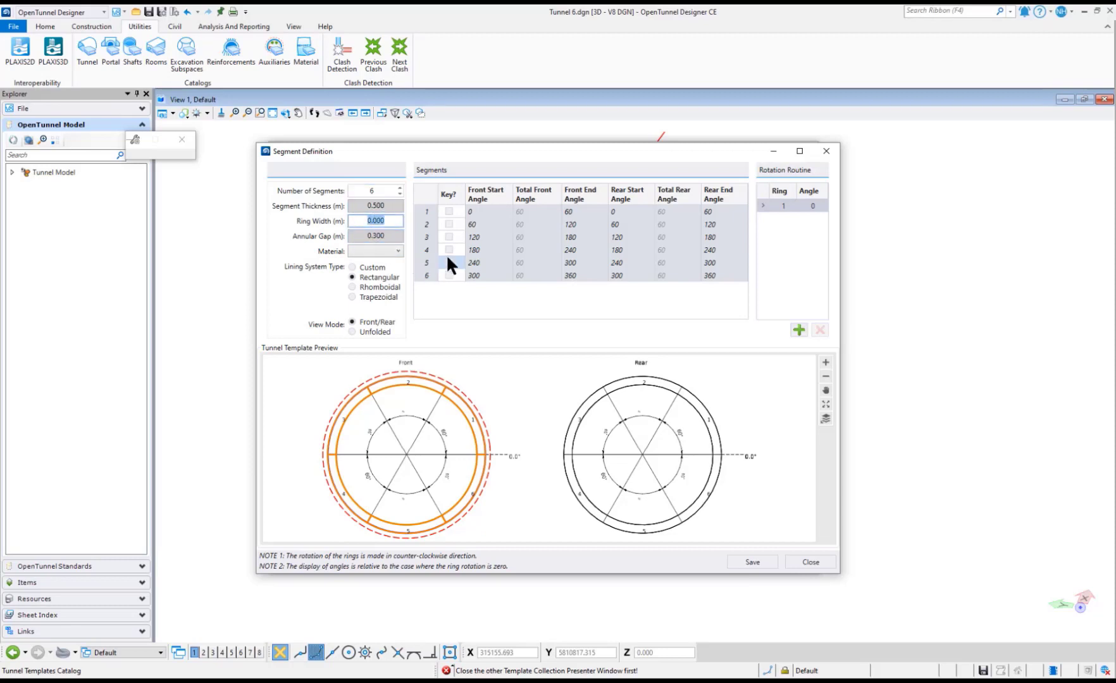
pyautogui.write('2')
pyautogui.click(396, 203)
pyautogui.click(449, 211)
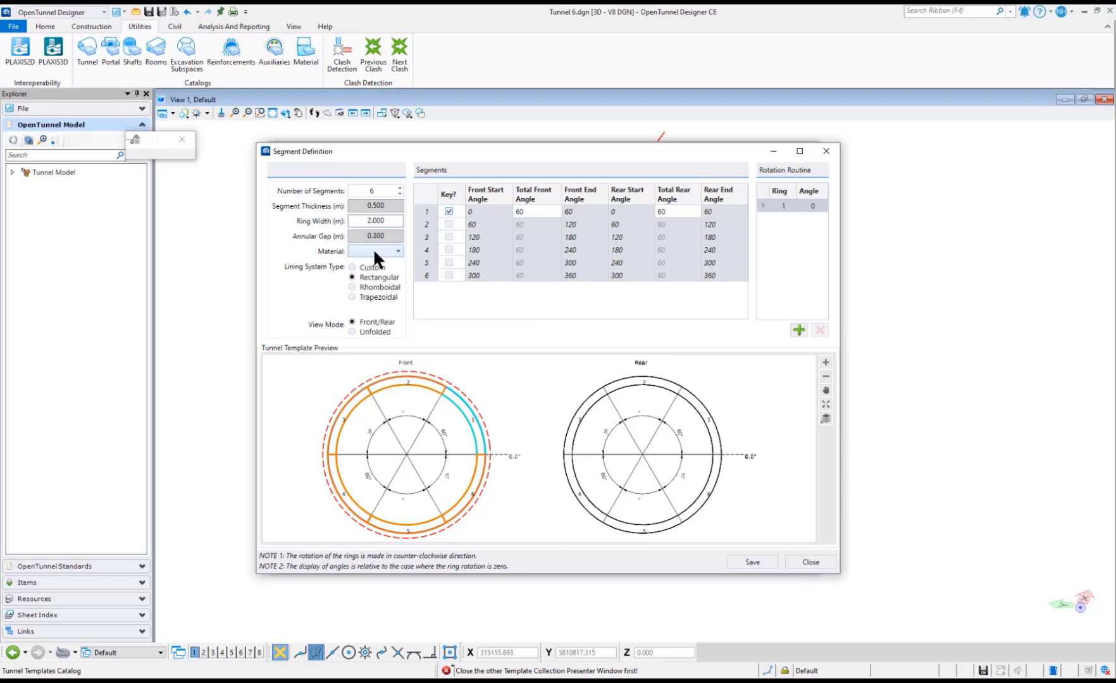
pyautogui.moveTo(382, 221); pyautogui.dragTo(358, 219)
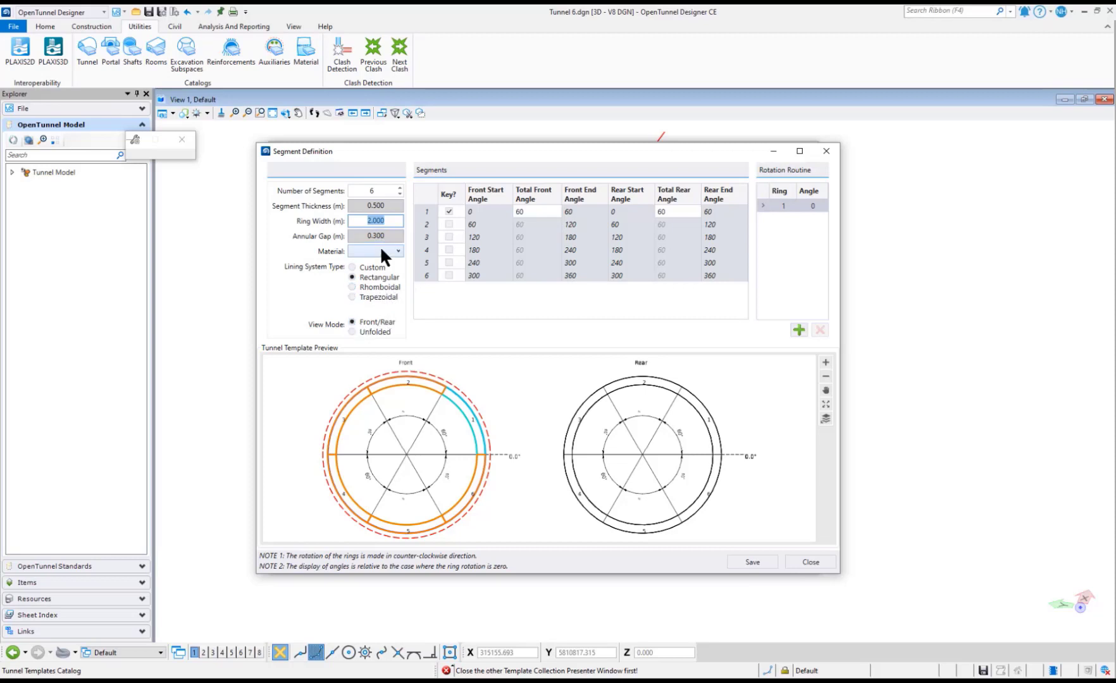
# - Preview the ring unfolded as rhomboidal and as trapezoidal with a 10° angle, and return the lining system to rectangular
pyautogui.click(352, 331)
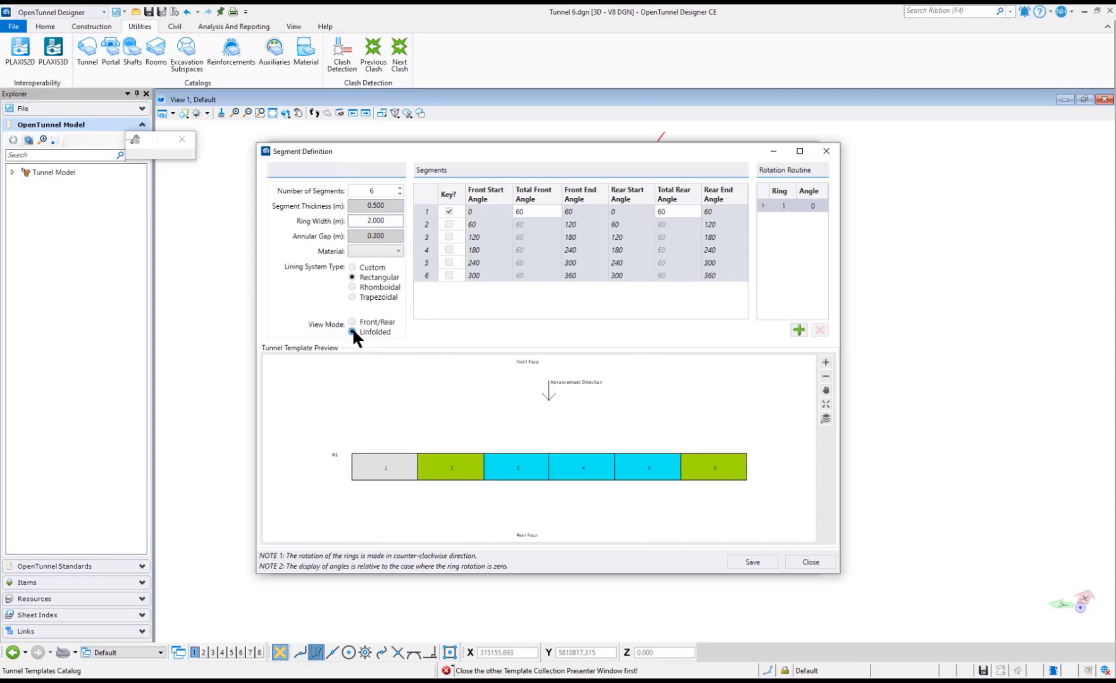
pyautogui.moveTo(392, 220); pyautogui.dragTo(349, 221)
pyautogui.click(351, 286)
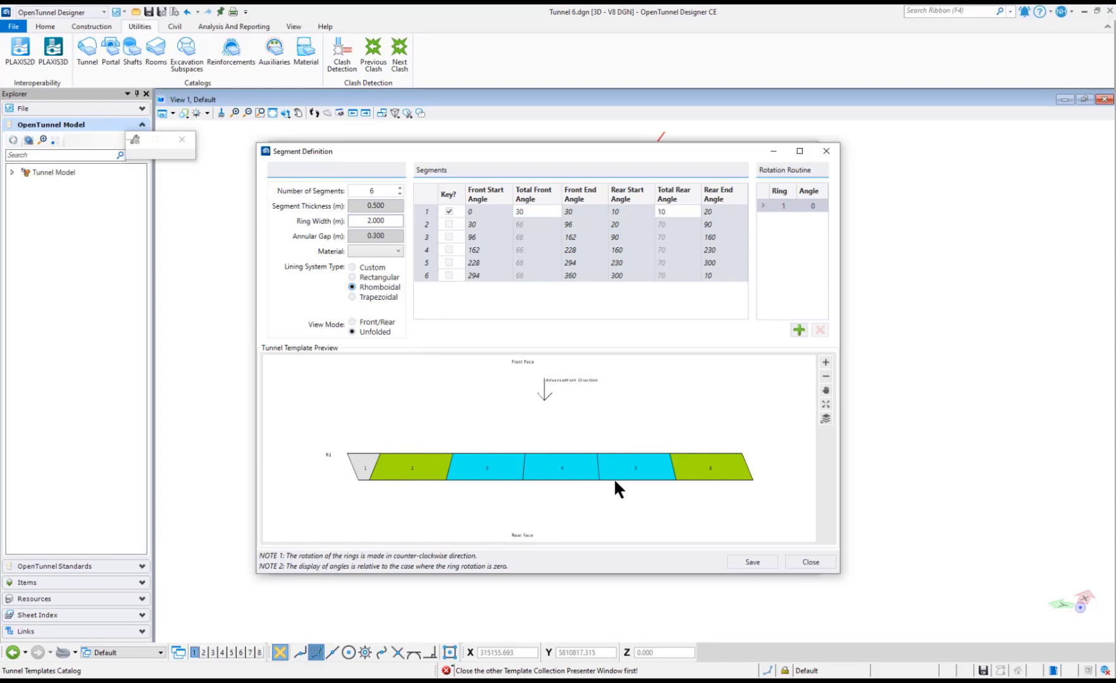
pyautogui.click(352, 297)
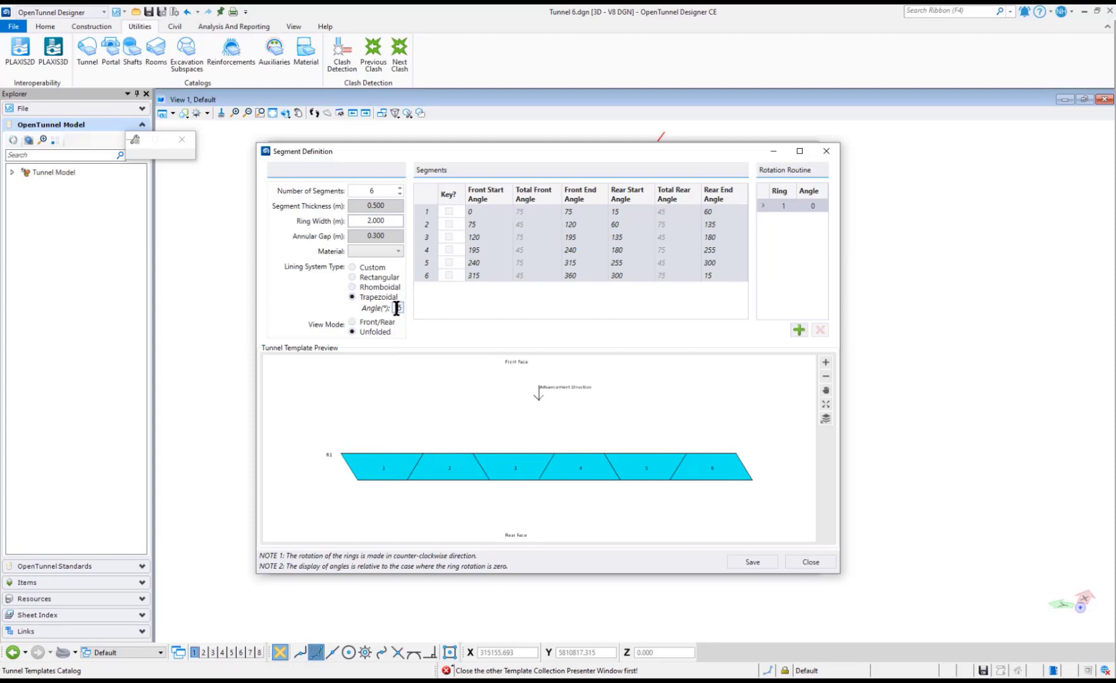
pyautogui.doubleClick(396, 307)
pyautogui.write('10')
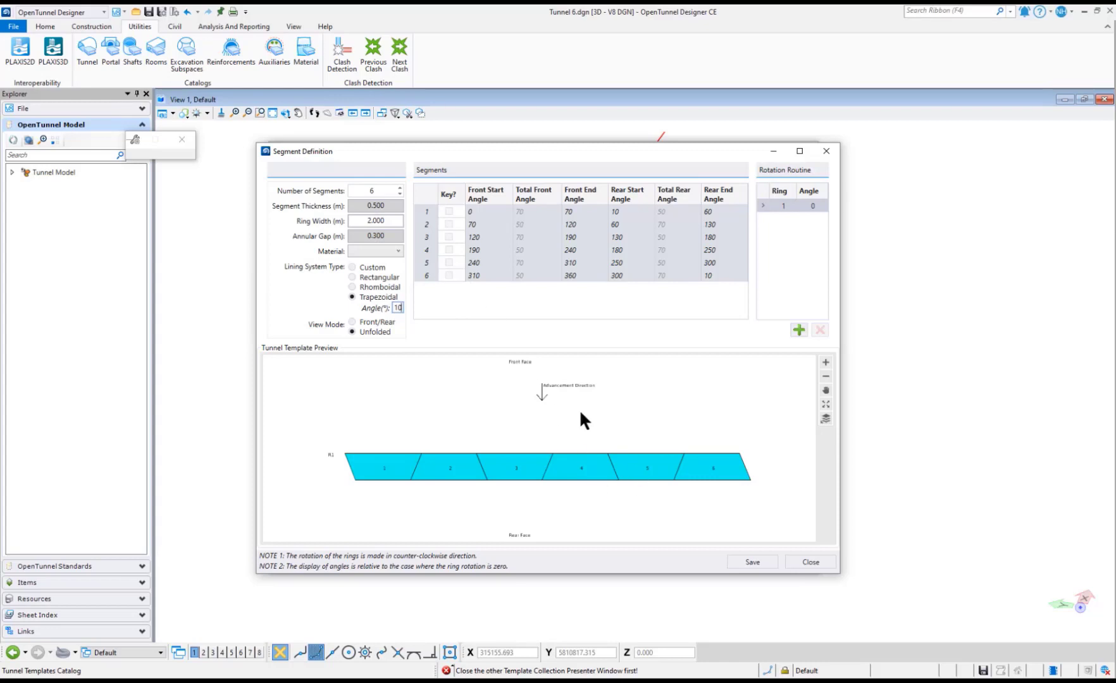
pyautogui.click(352, 277)
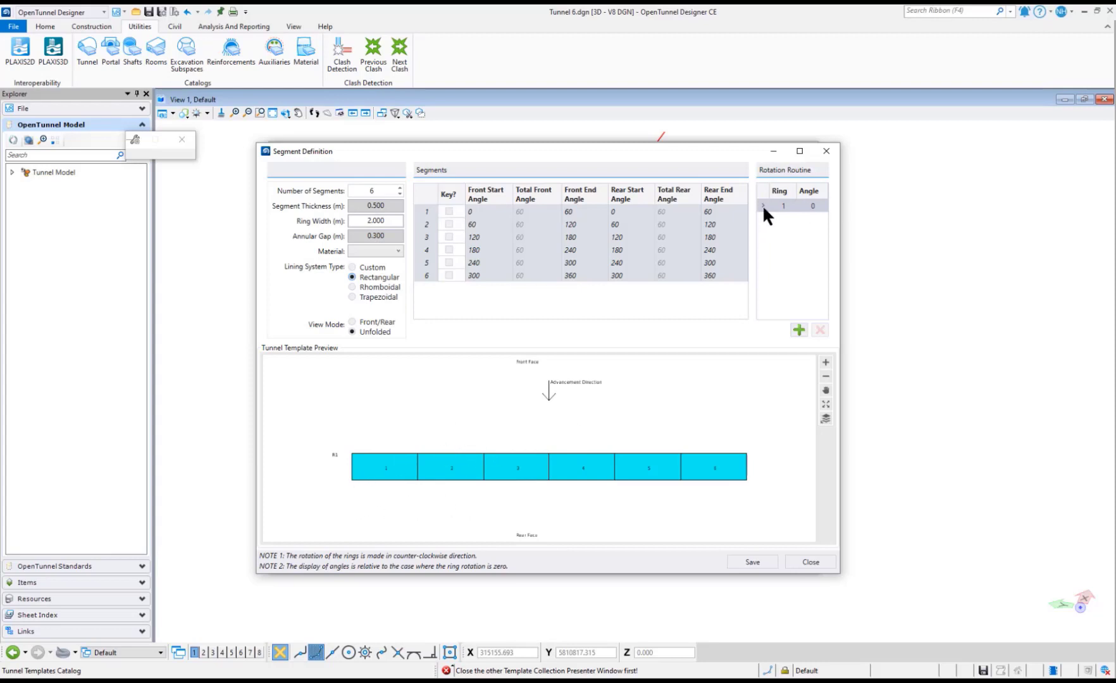
# - Add rings 2 and 3 to the rotation routine at 20° and 40°, and preview them with rhomboidal and trapezoidal segments
pyautogui.click(797, 329)
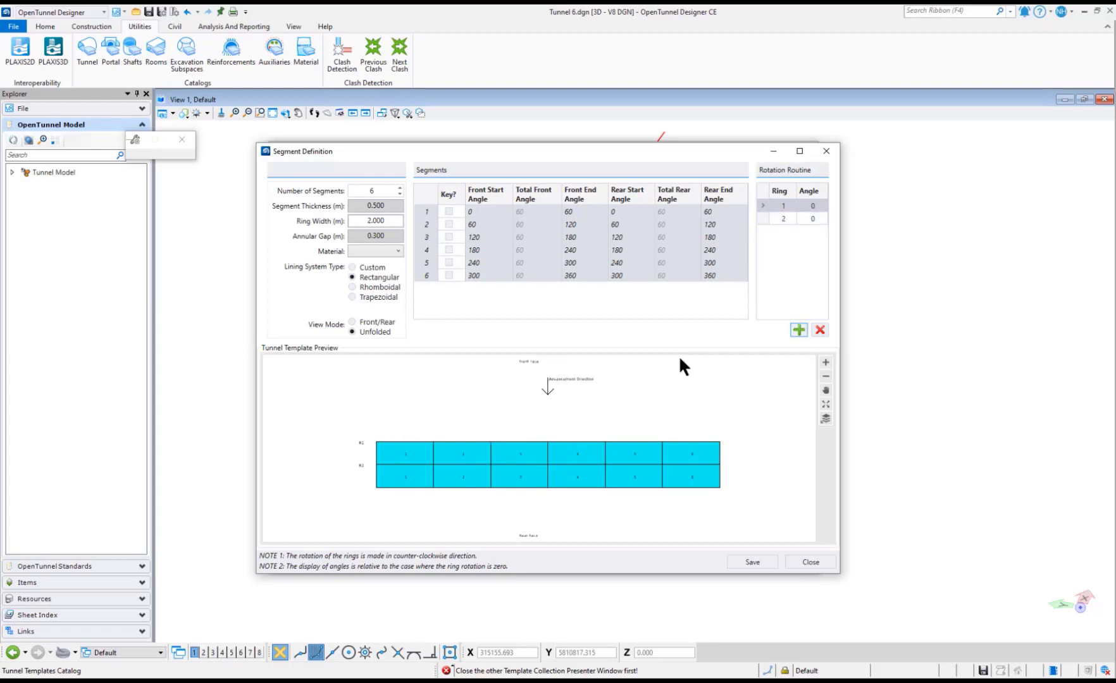
pyautogui.doubleClick(812, 218)
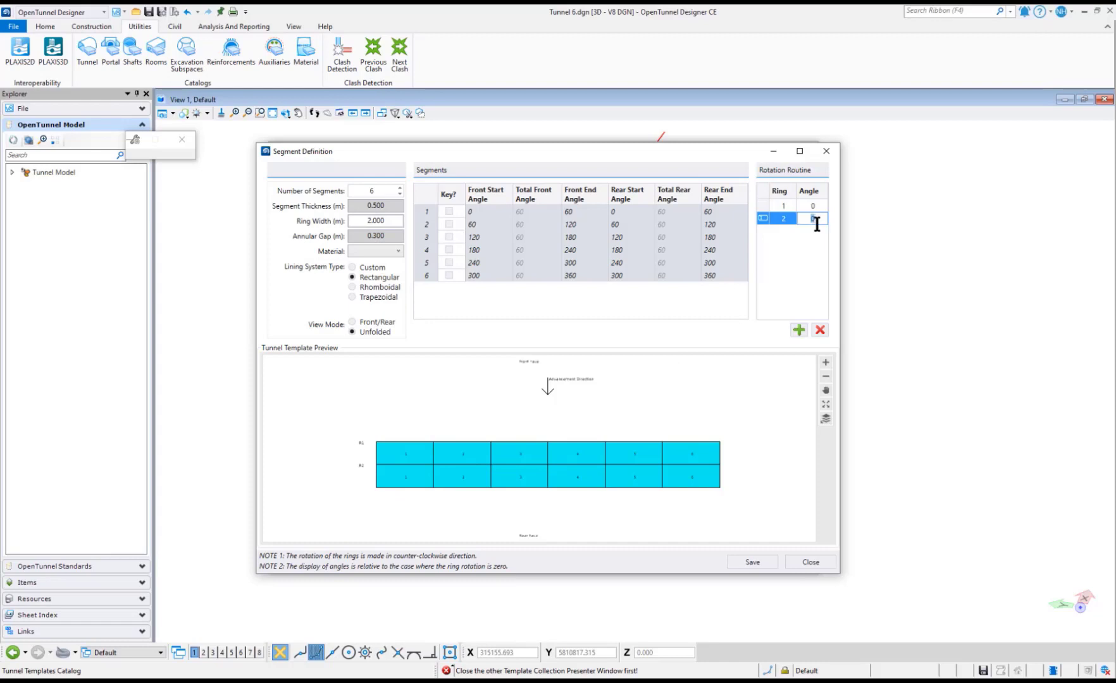
pyautogui.write('20')
pyautogui.press('Return')
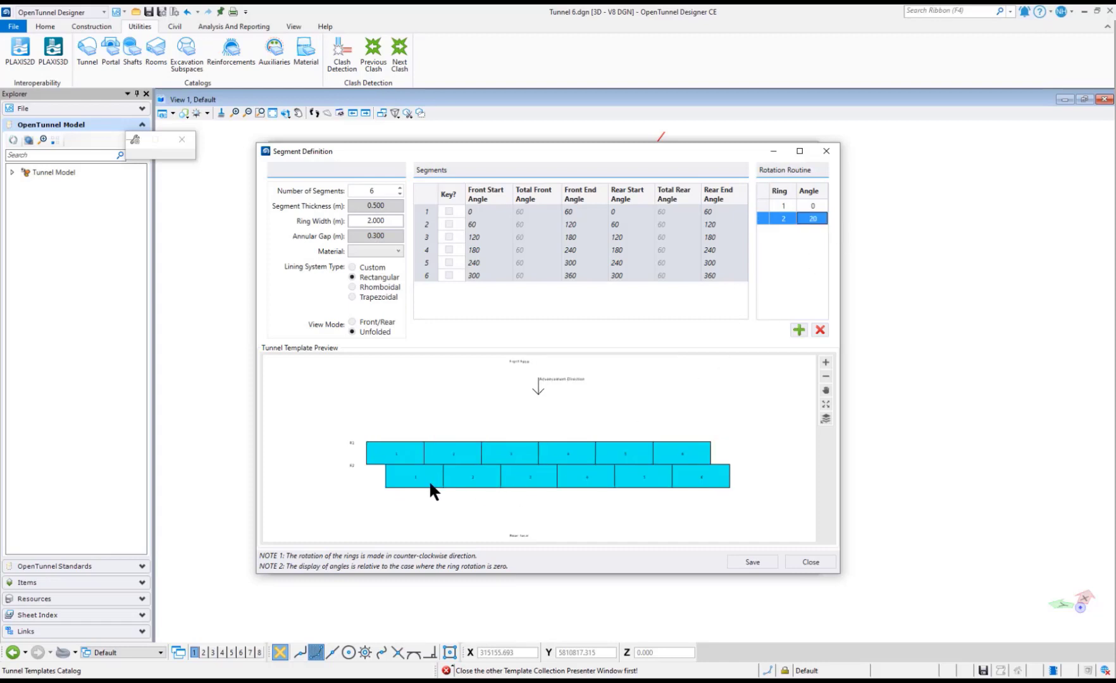
pyautogui.click(802, 328)
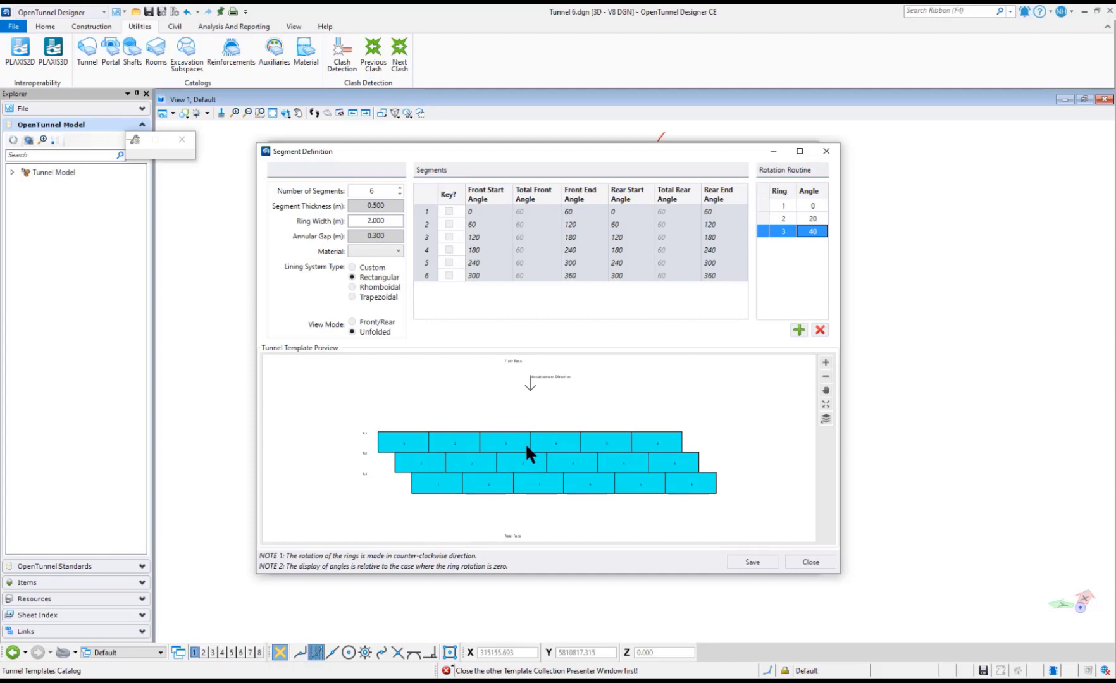
pyautogui.click(352, 287)
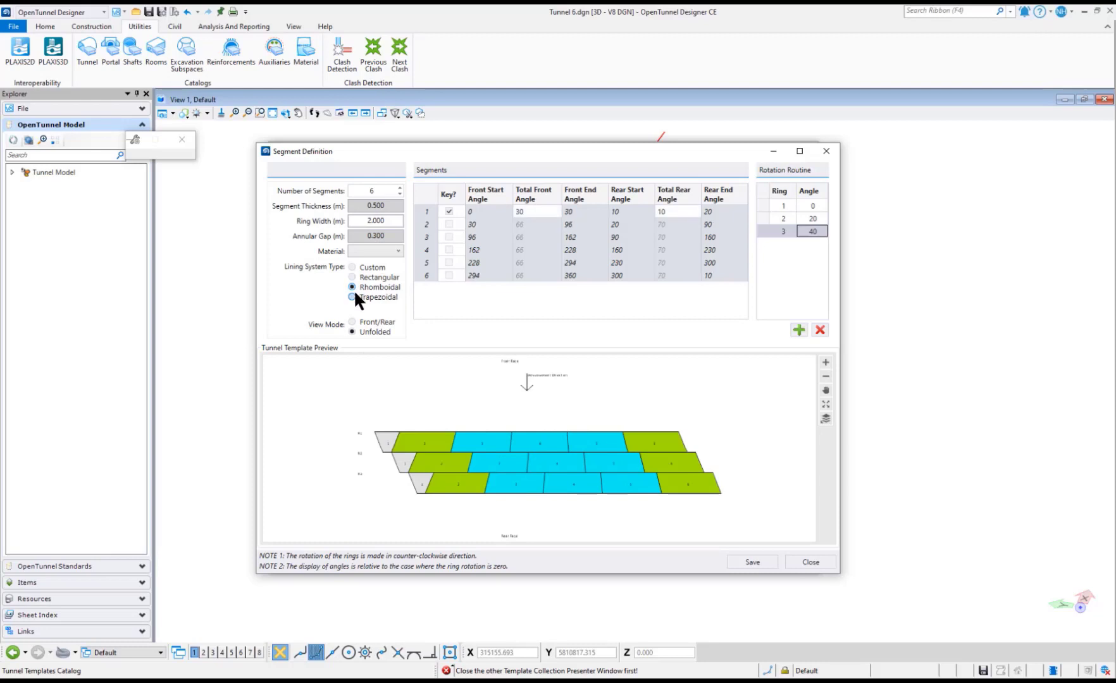
pyautogui.click(353, 297)
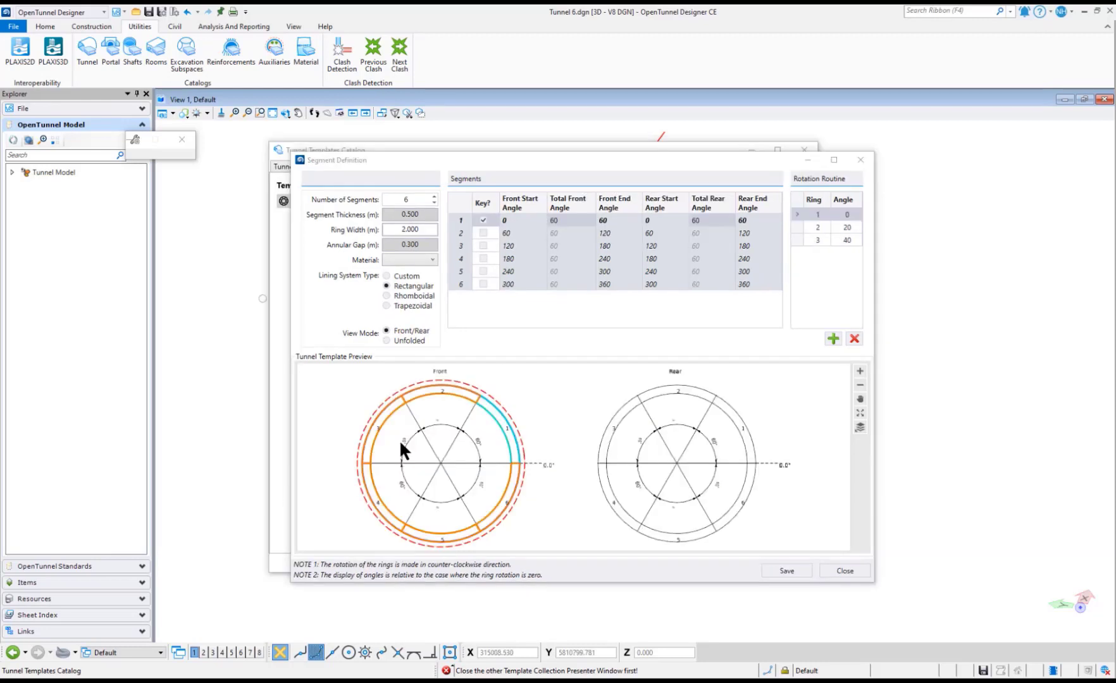
# - Assign material C50/60 to the rectangular lining segments, save the segment definition and close it
pyautogui.click(432, 261)
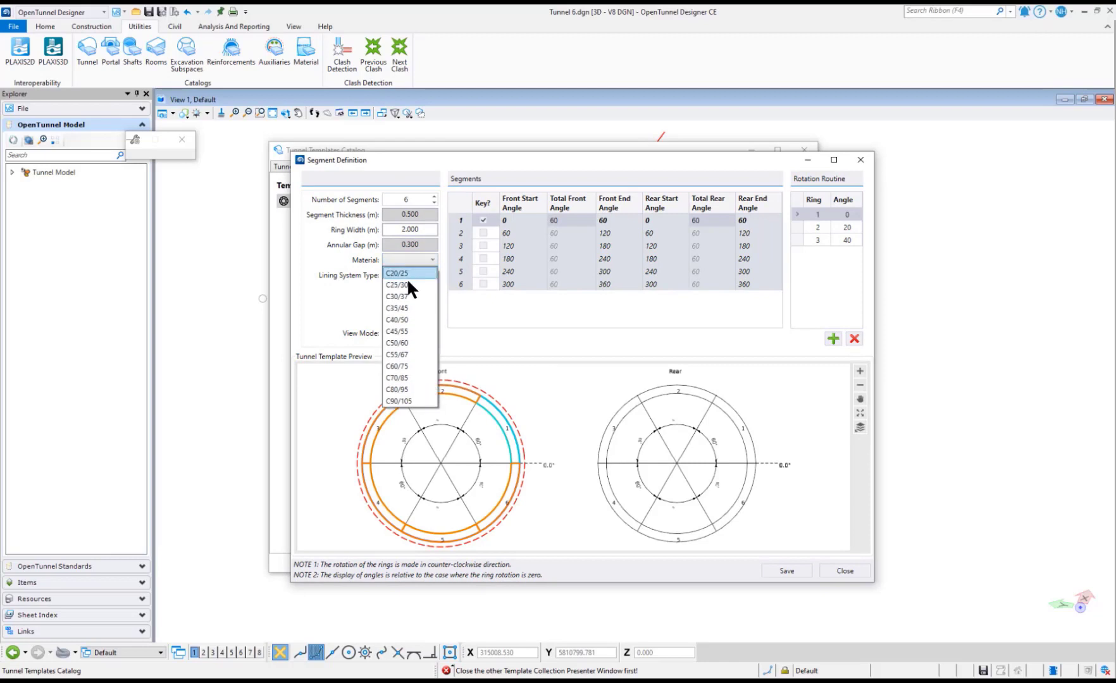
pyautogui.click(402, 343)
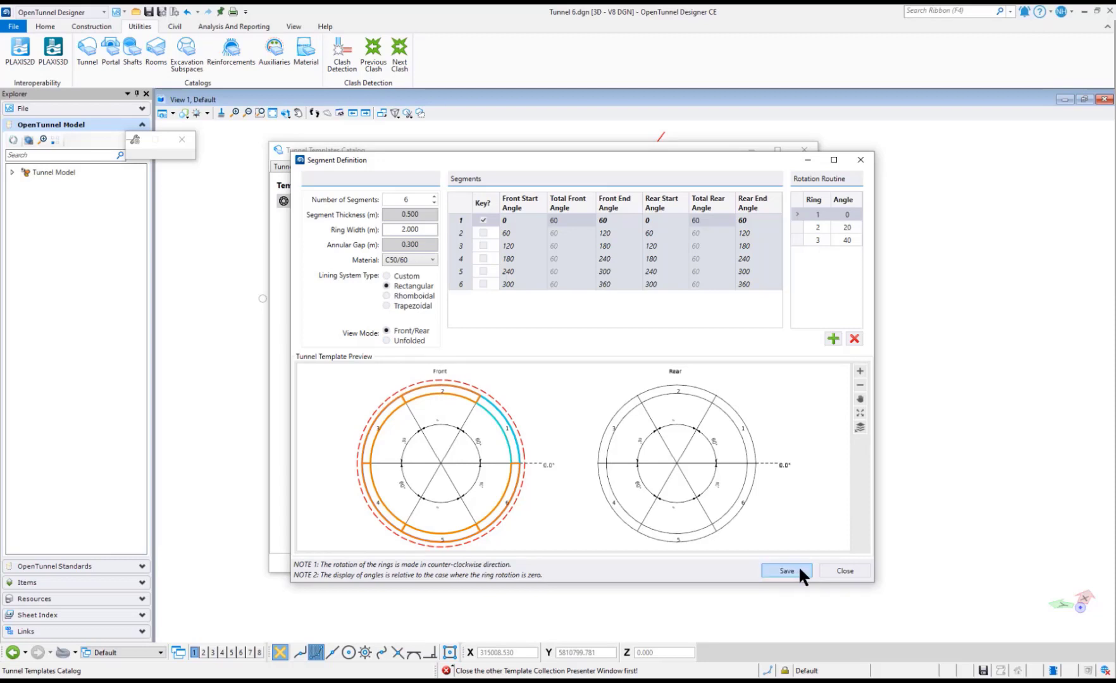
pyautogui.click(835, 570)
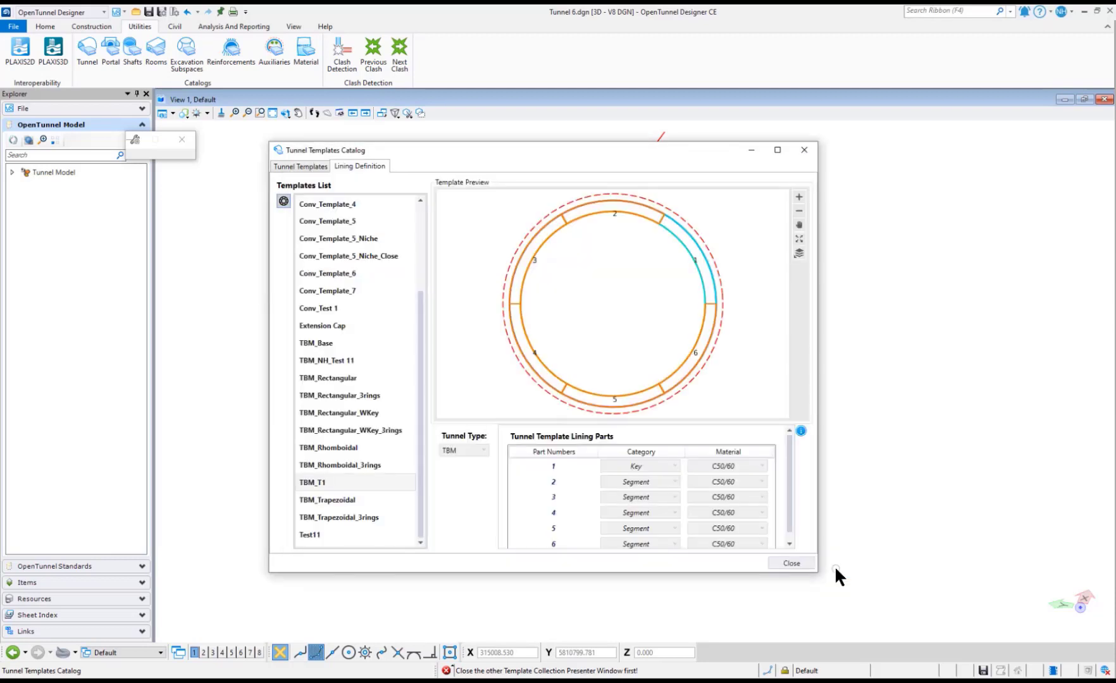
# - Close the tunnel templates catalog and import TBM_T1 into the project's tunnel templates
pyautogui.click(791, 563)
pyautogui.click(45, 26)
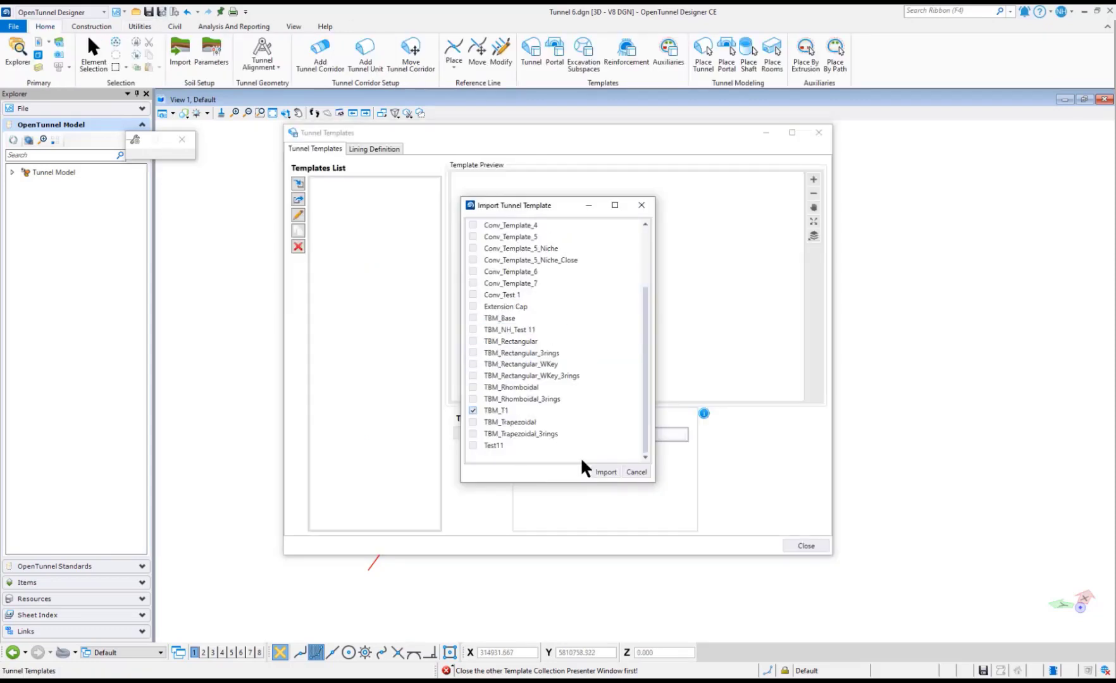
pyautogui.click(604, 471)
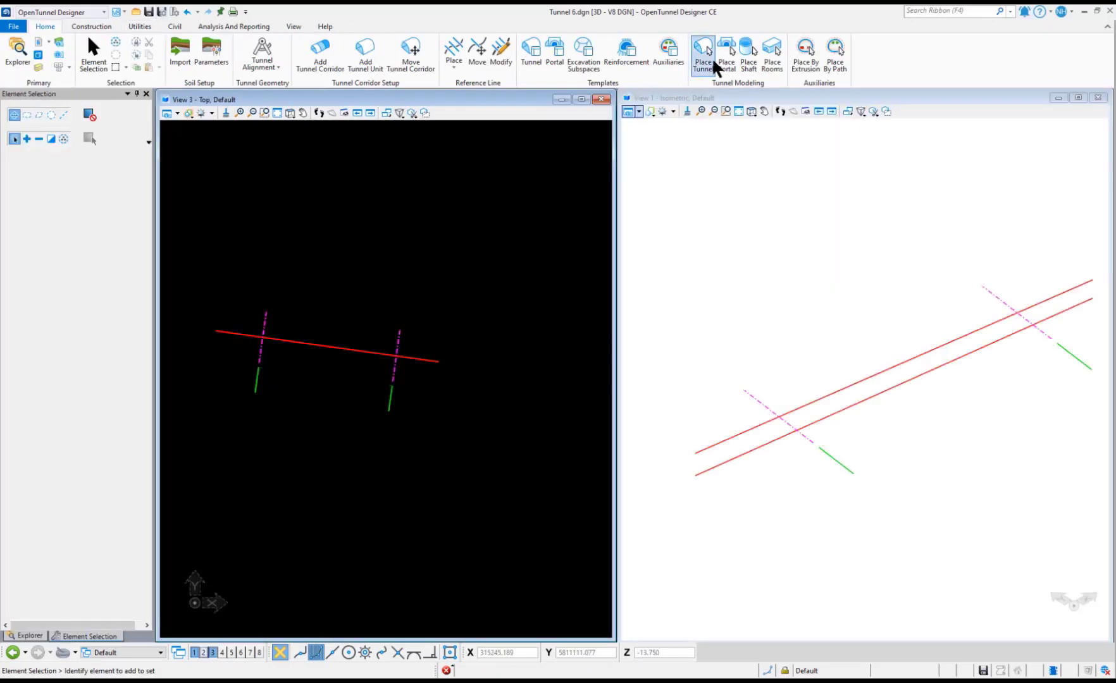
# - Place a TBM tunnel with template TBM_T1 between the two reference lines and inspect its segmental lining in the isometric view
pyautogui.click(704, 54)
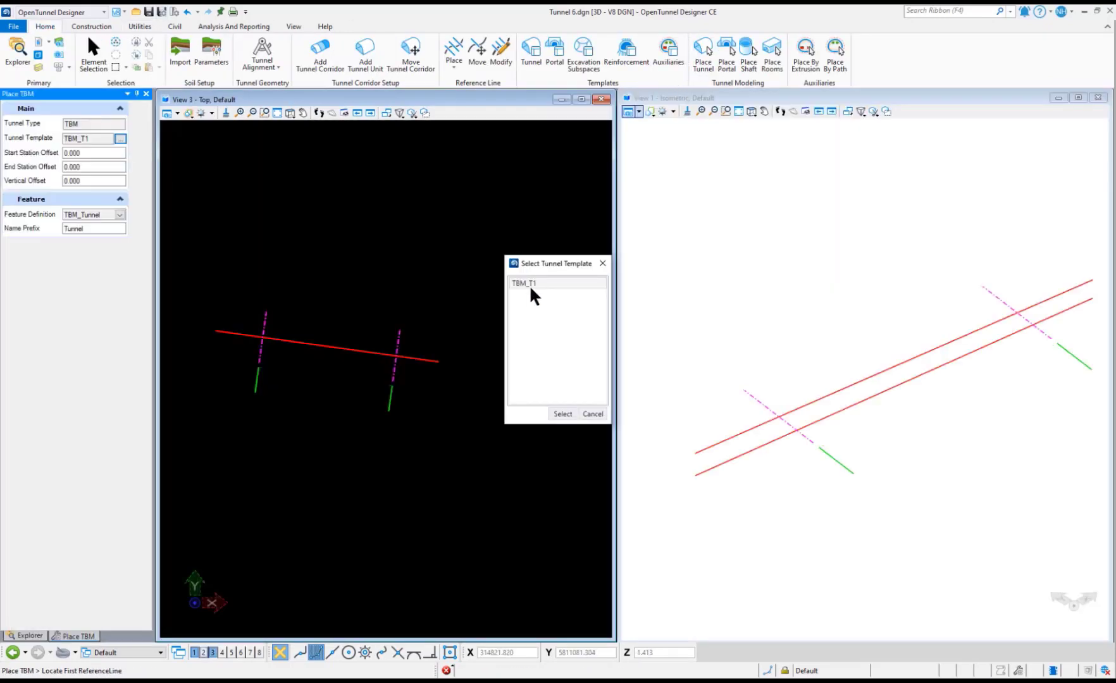
pyautogui.click(563, 409)
pyautogui.click(768, 469)
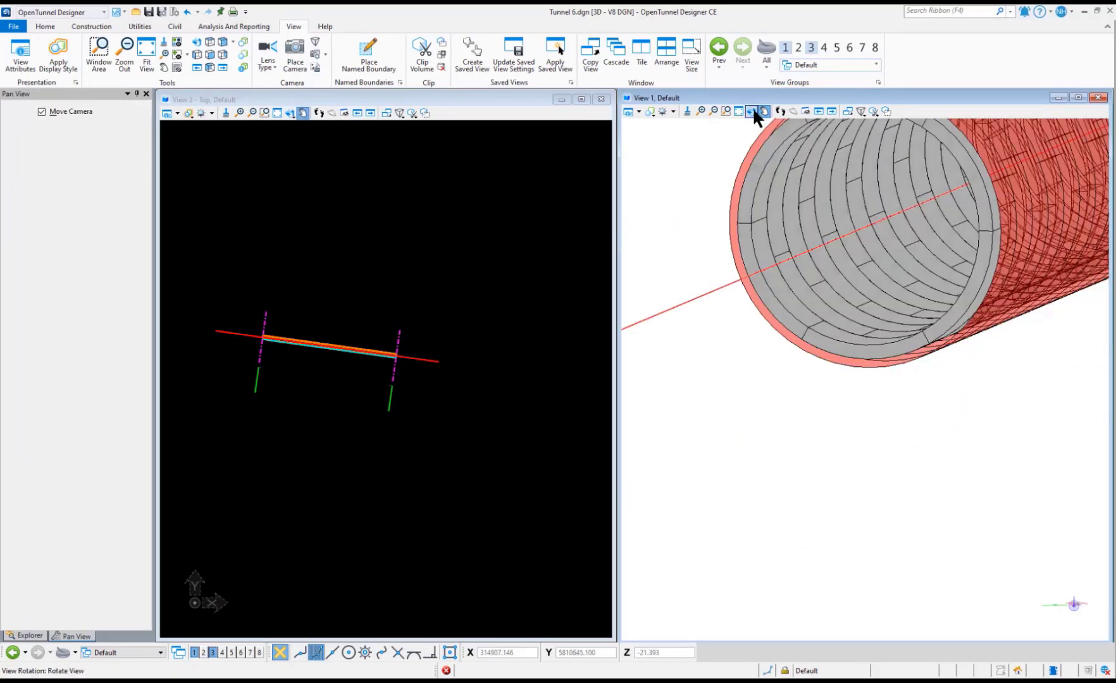
pyautogui.click(753, 112)
pyautogui.click(754, 369)
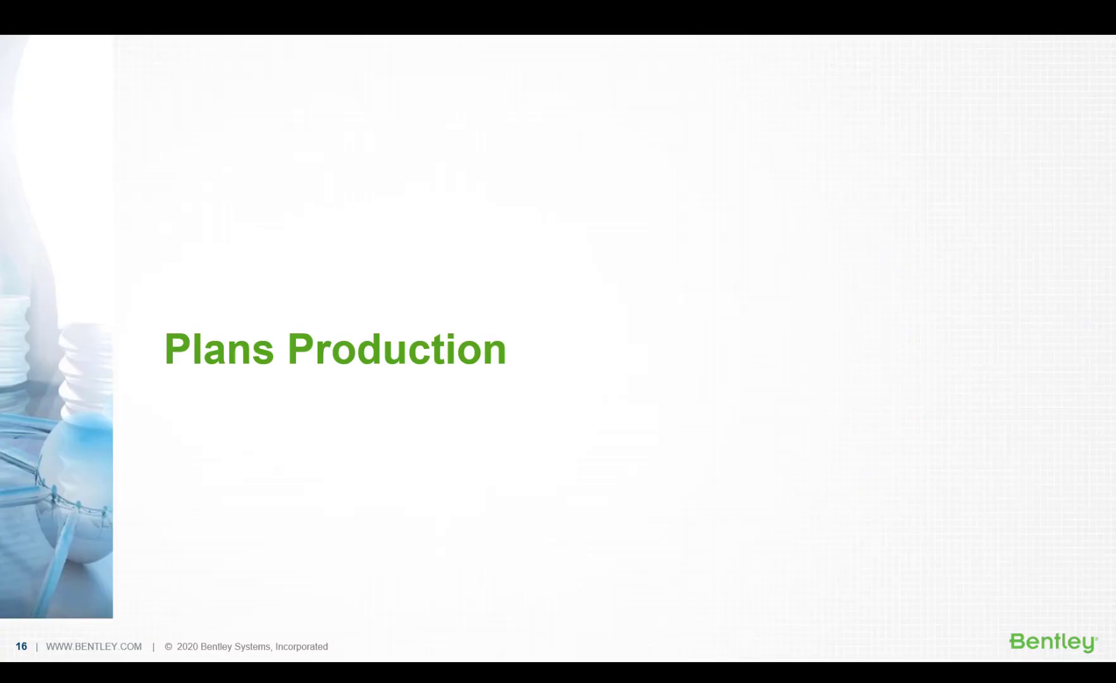
pyautogui.press('Right')
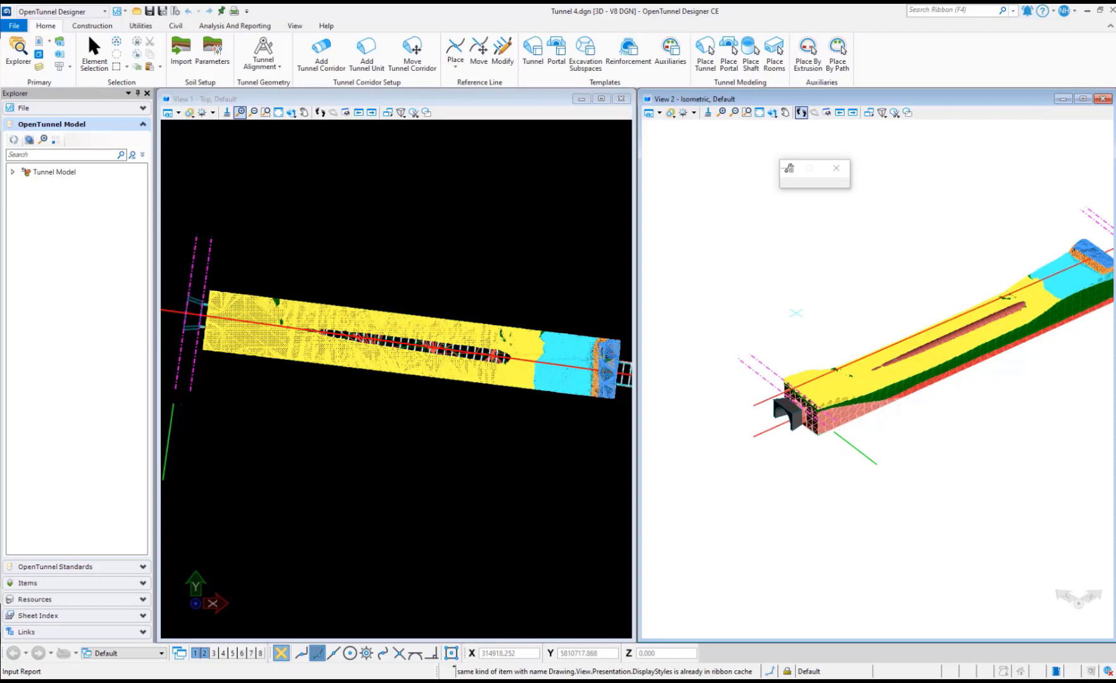
# - Generate an input report for all tunnel corridors and all tunnels, keeping all available report options included
pyautogui.click(238, 28)
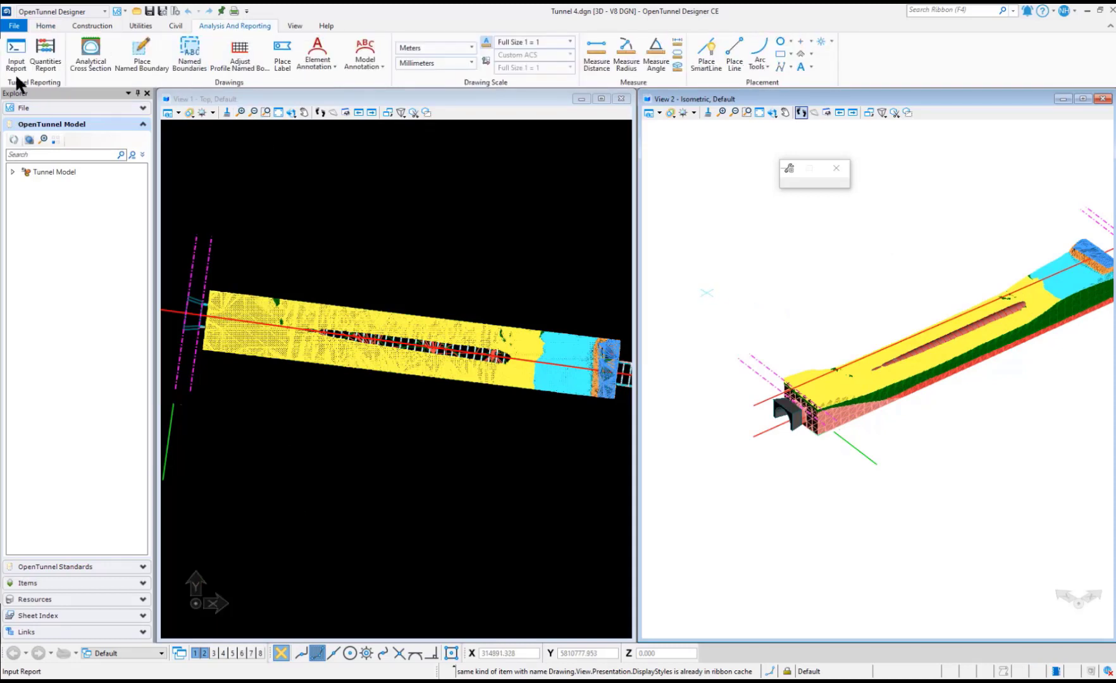
pyautogui.click(16, 51)
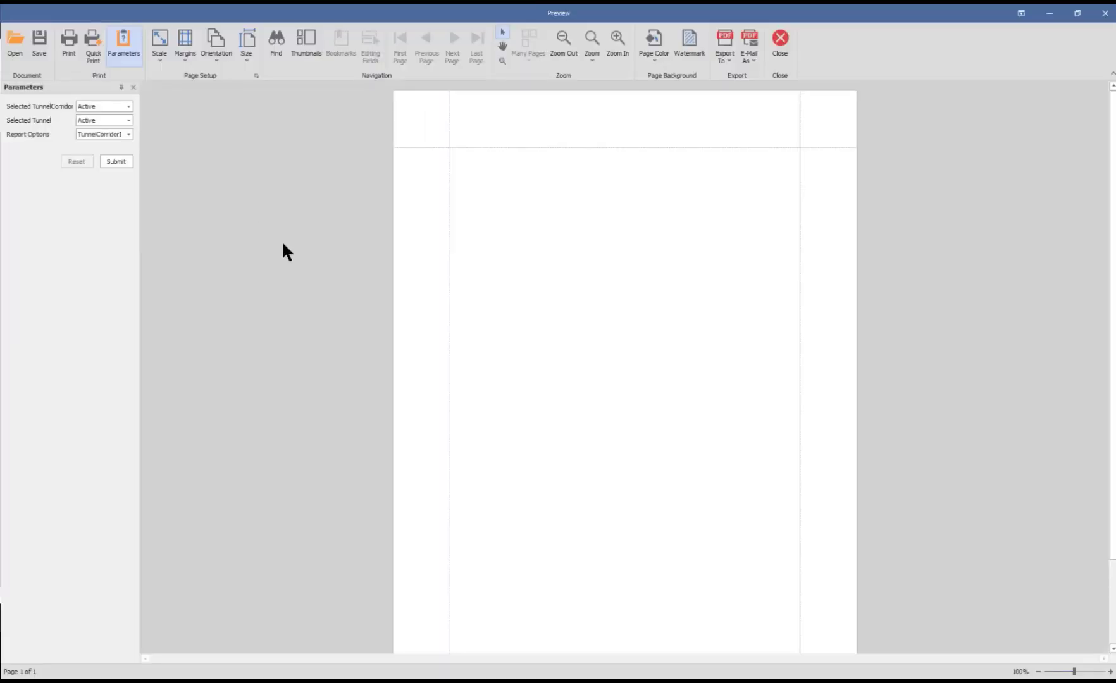
pyautogui.click(128, 107)
pyautogui.click(114, 129)
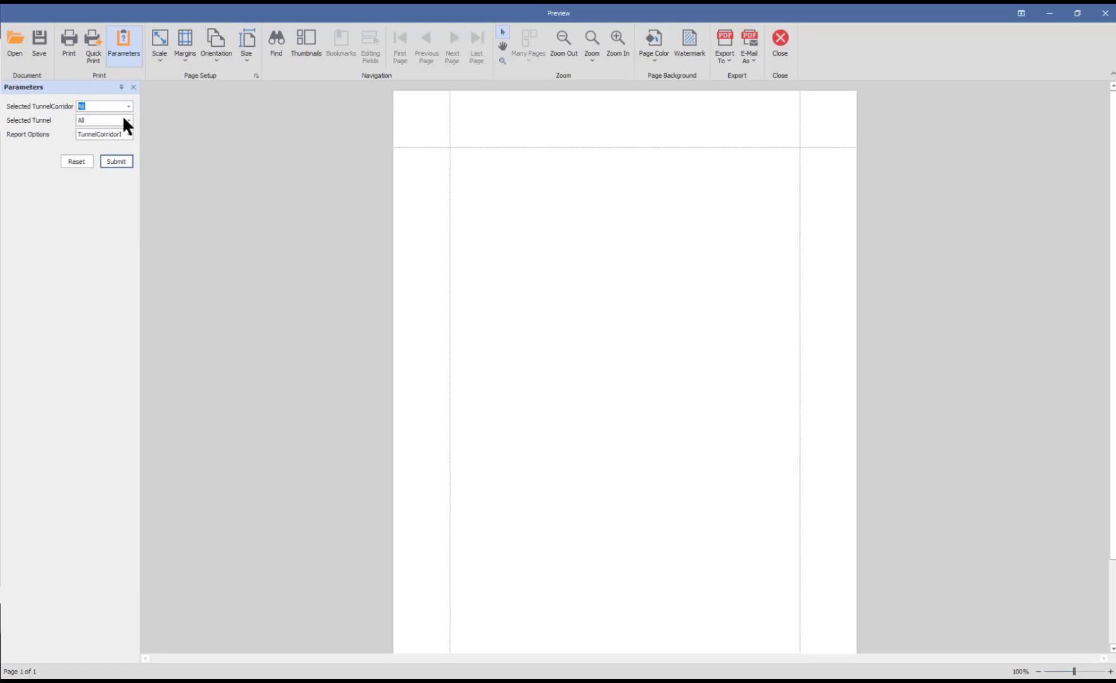
pyautogui.click(127, 119)
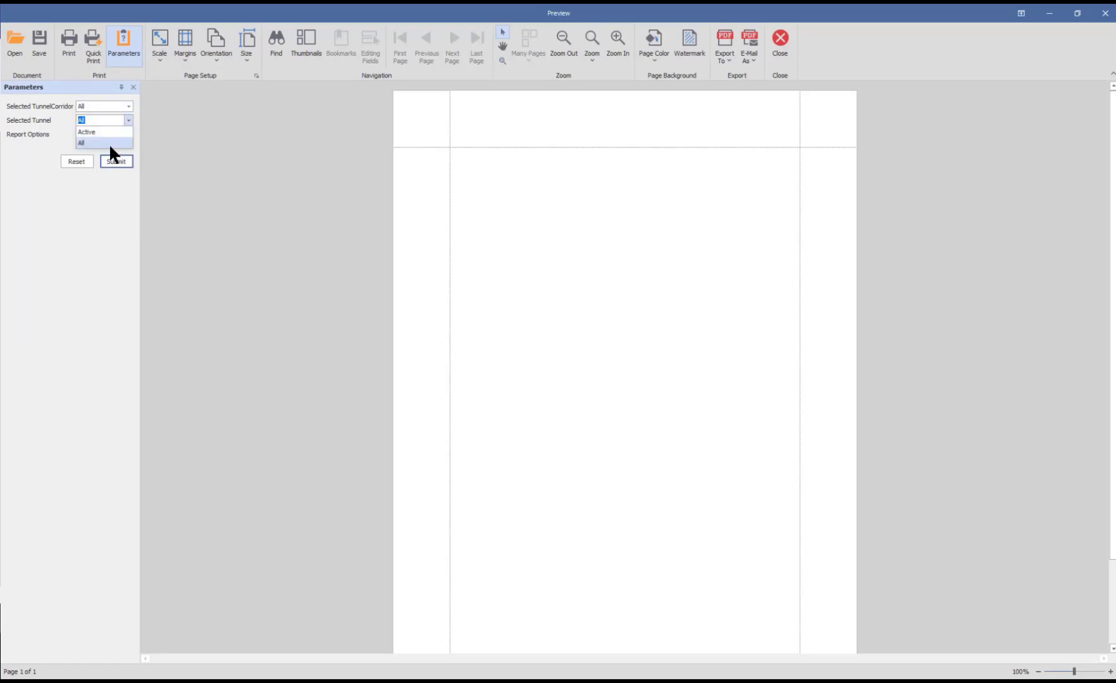
pyautogui.click(111, 143)
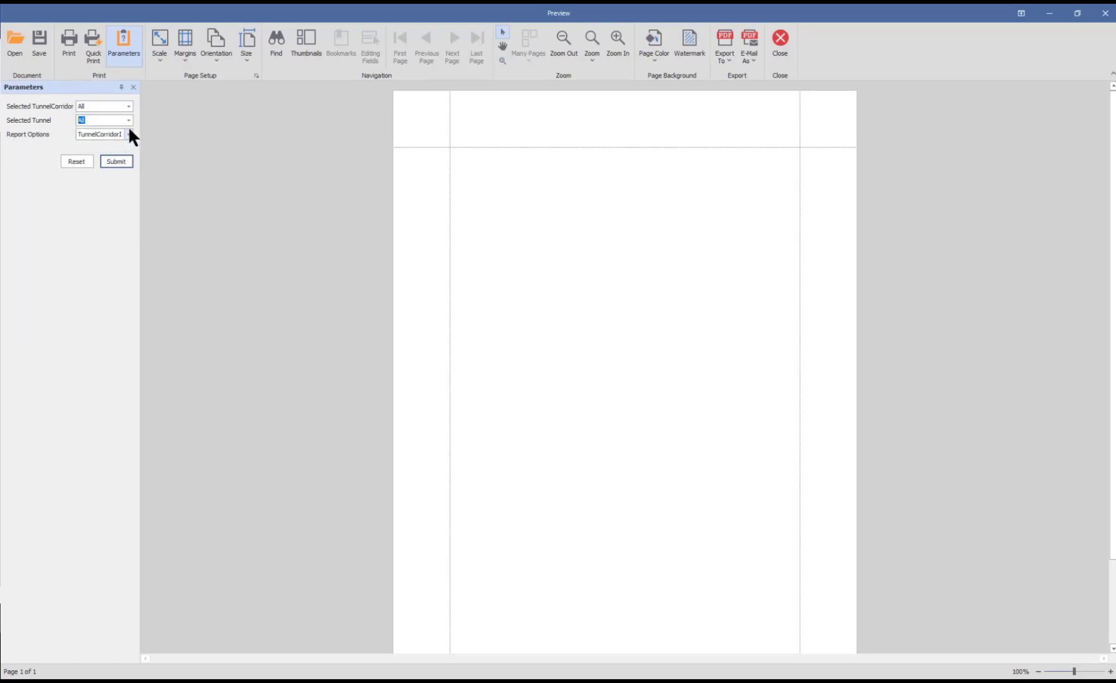
pyautogui.click(129, 132)
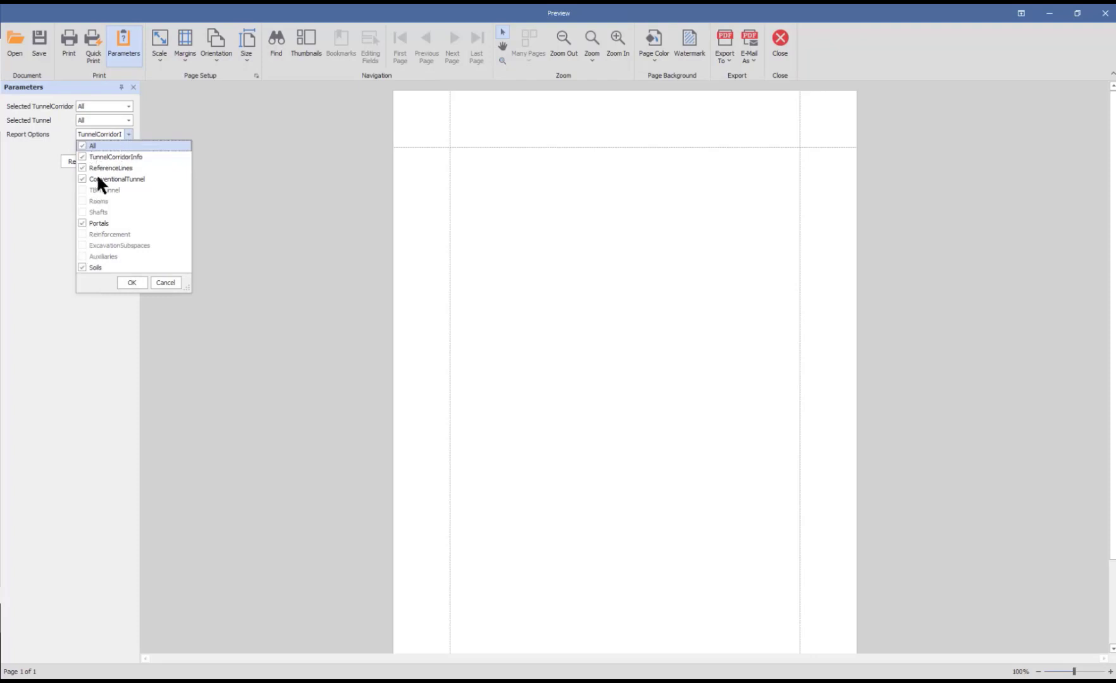
pyautogui.click(131, 283)
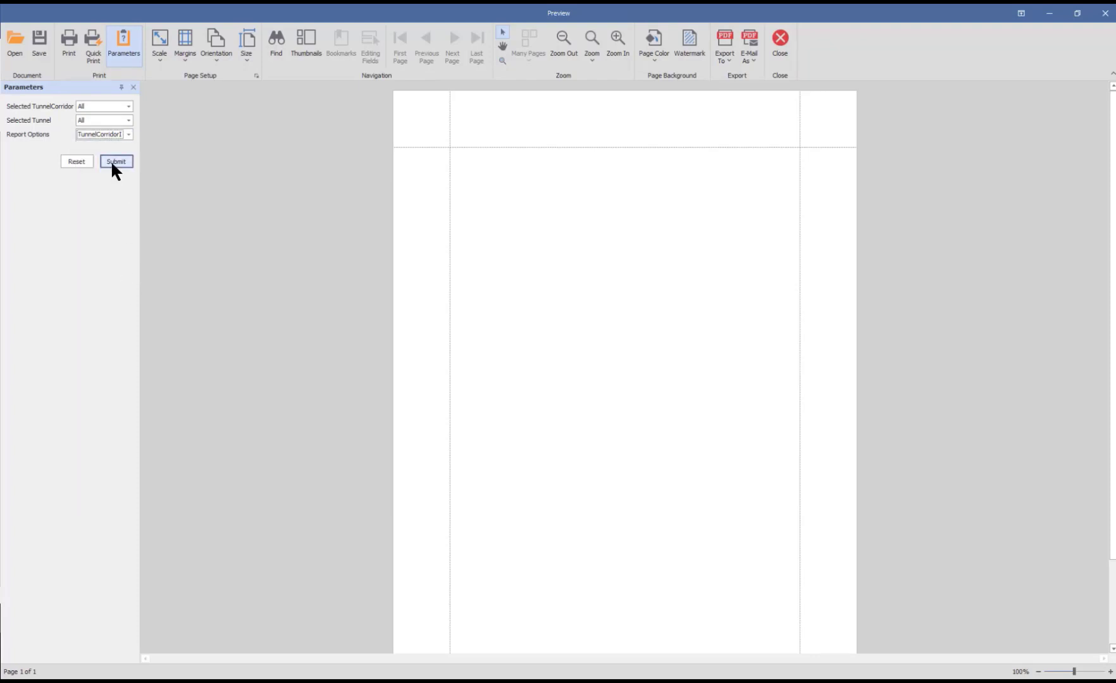
pyautogui.click(111, 162)
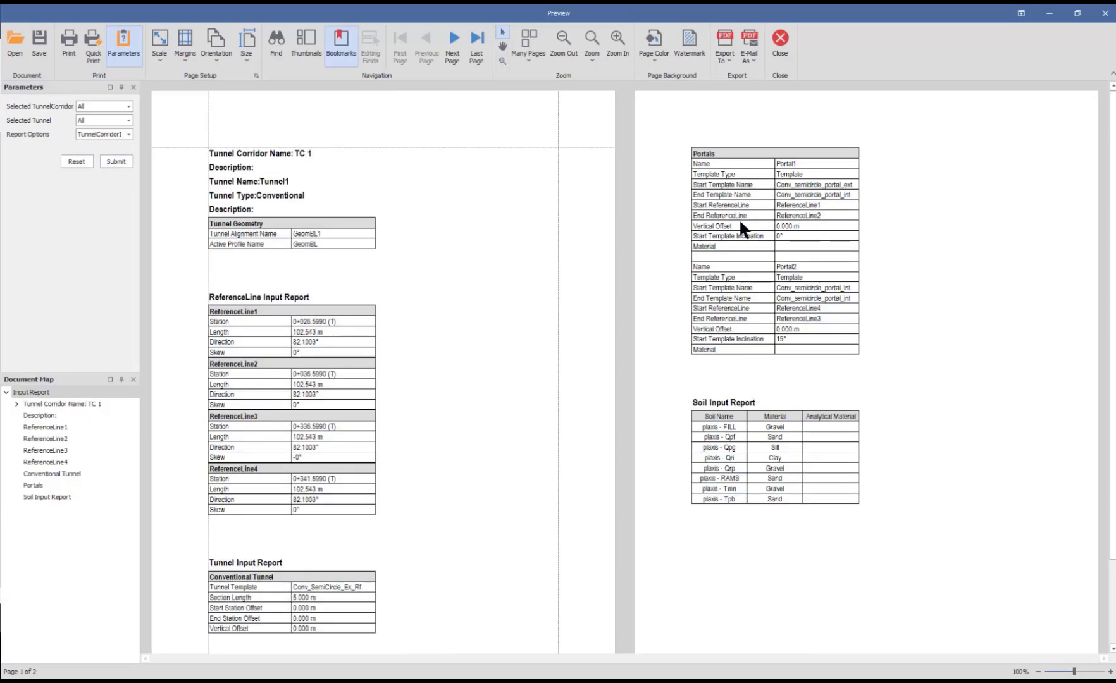
# - Review the input report's tables and its available export file formats, and close the report preview
pyautogui.scroll(-3, 450, 473)
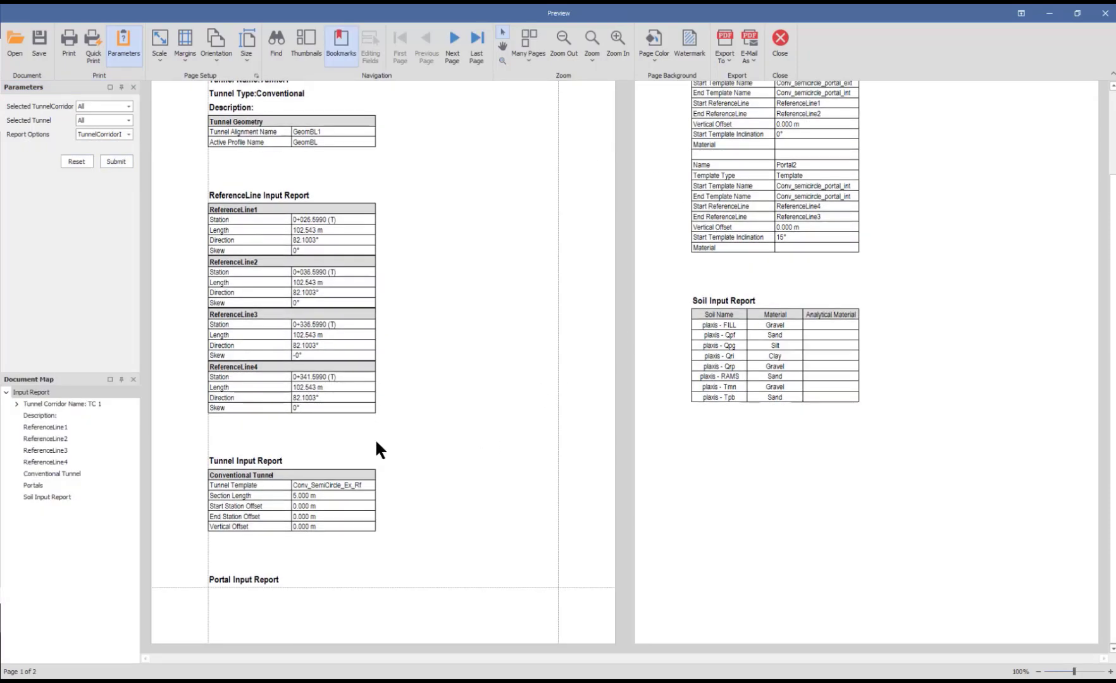
pyautogui.scroll(3, 376, 438)
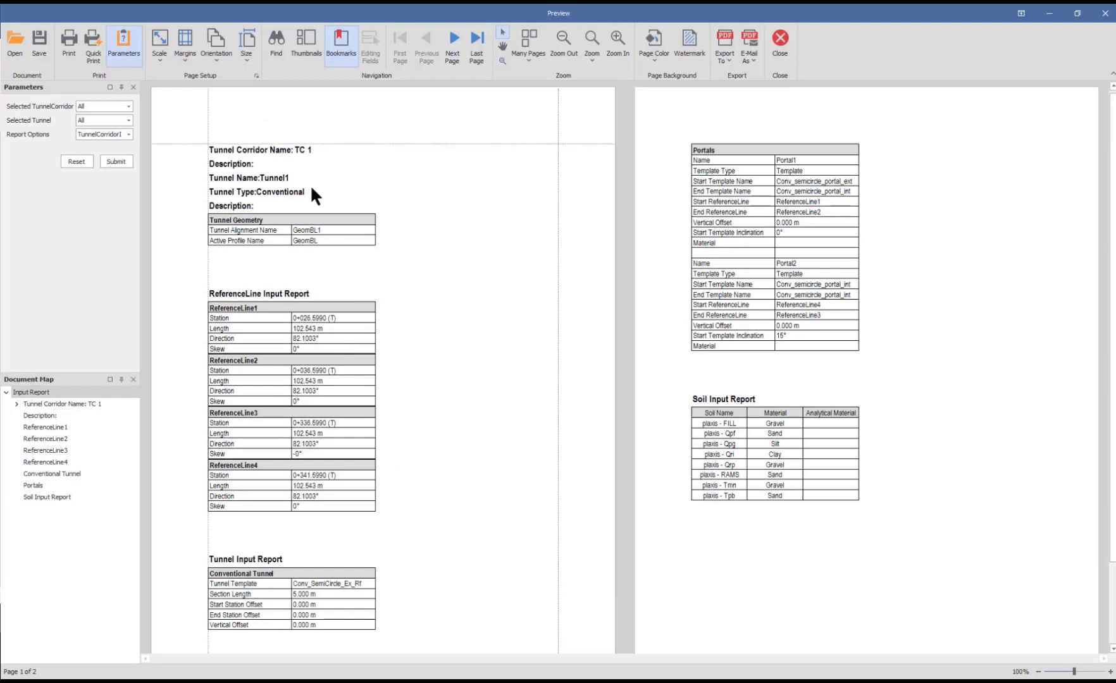
pyautogui.click(728, 60)
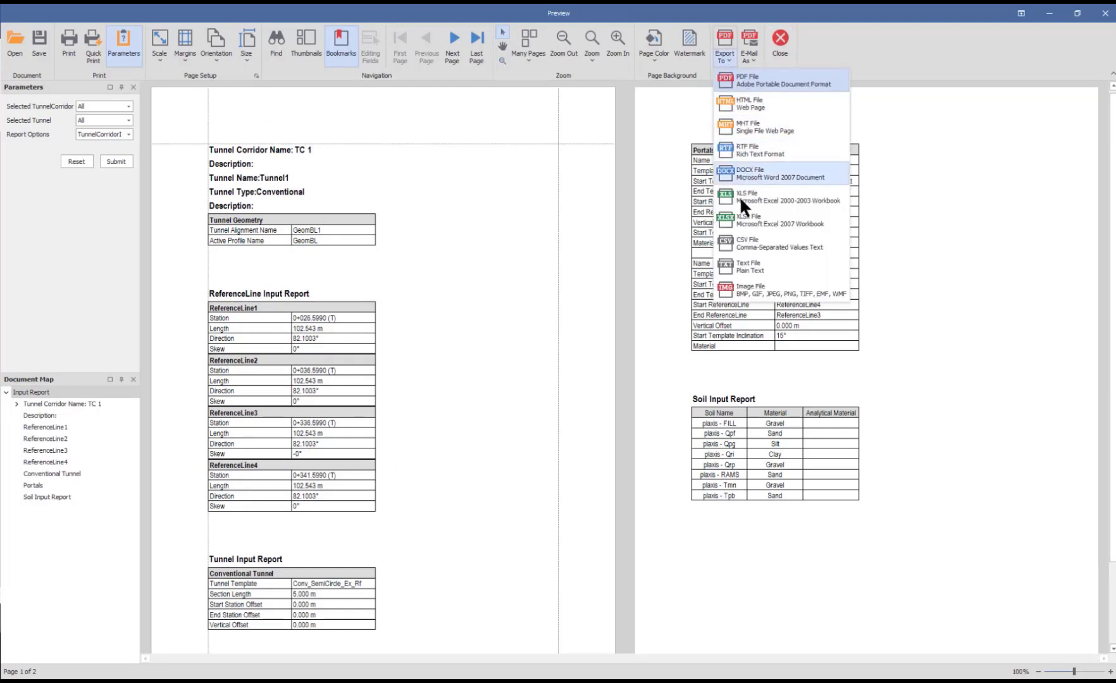
pyautogui.click(734, 304)
pyautogui.click(752, 58)
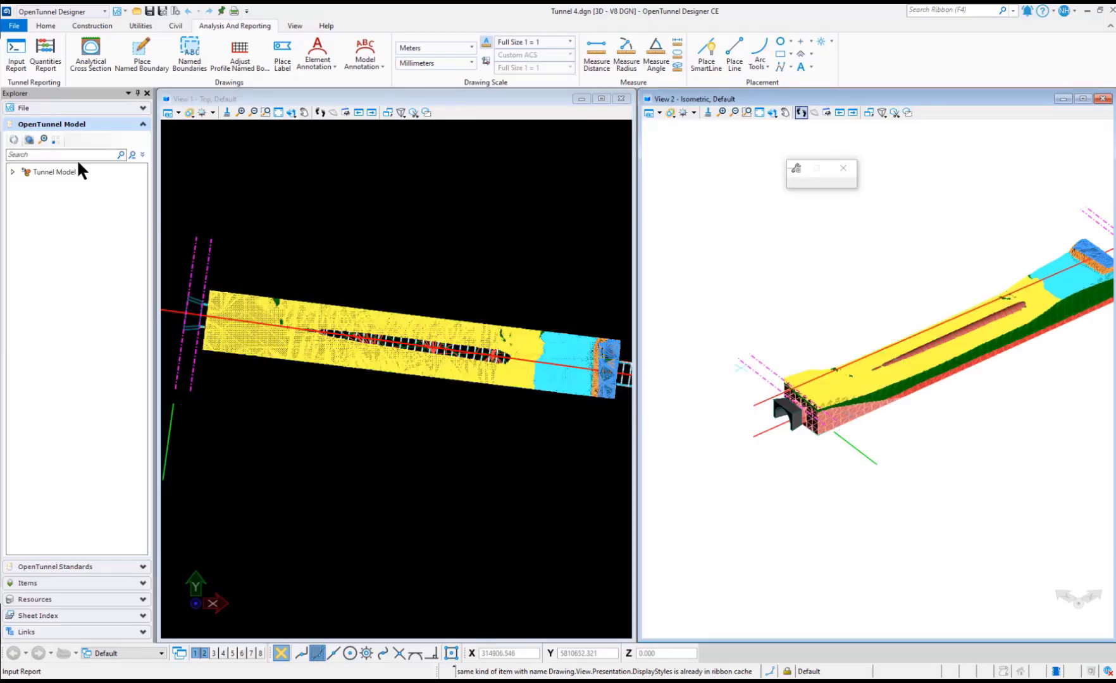
# - Generate a quantities report for all tunnel corridors
pyautogui.click(44, 54)
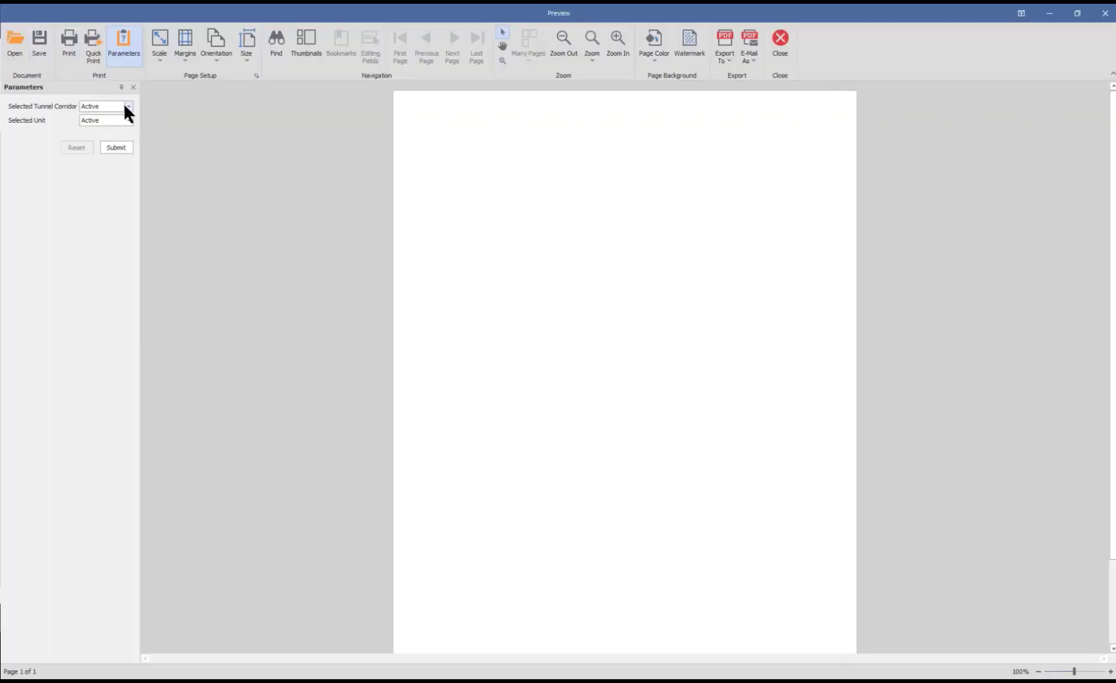
pyautogui.click(129, 106)
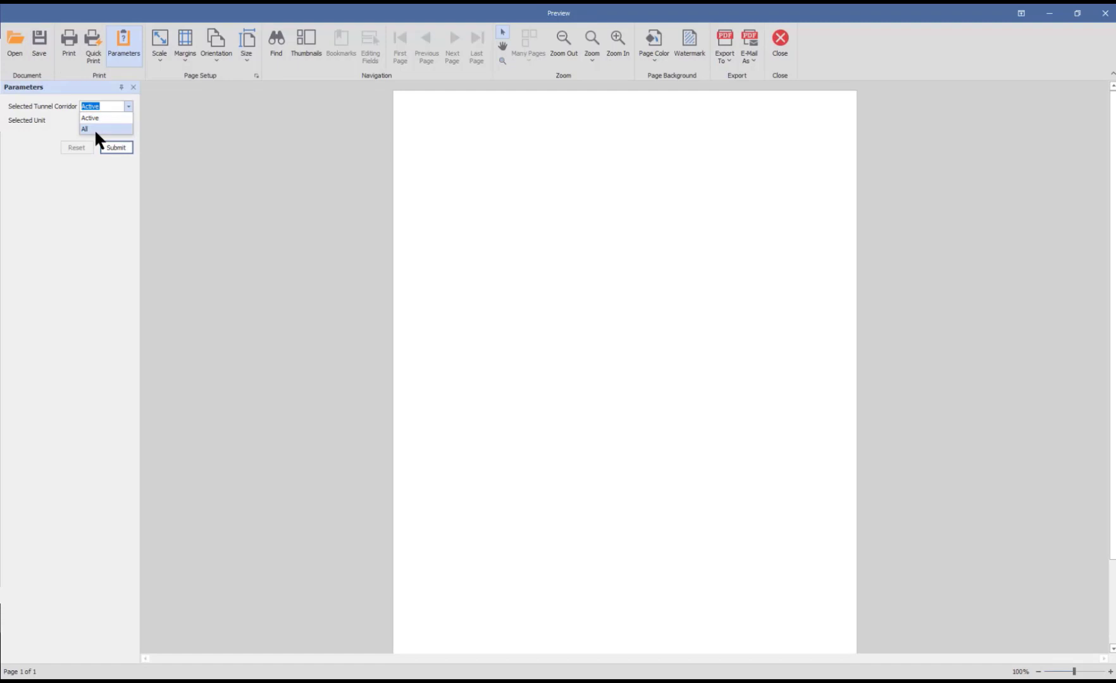
pyautogui.click(117, 149)
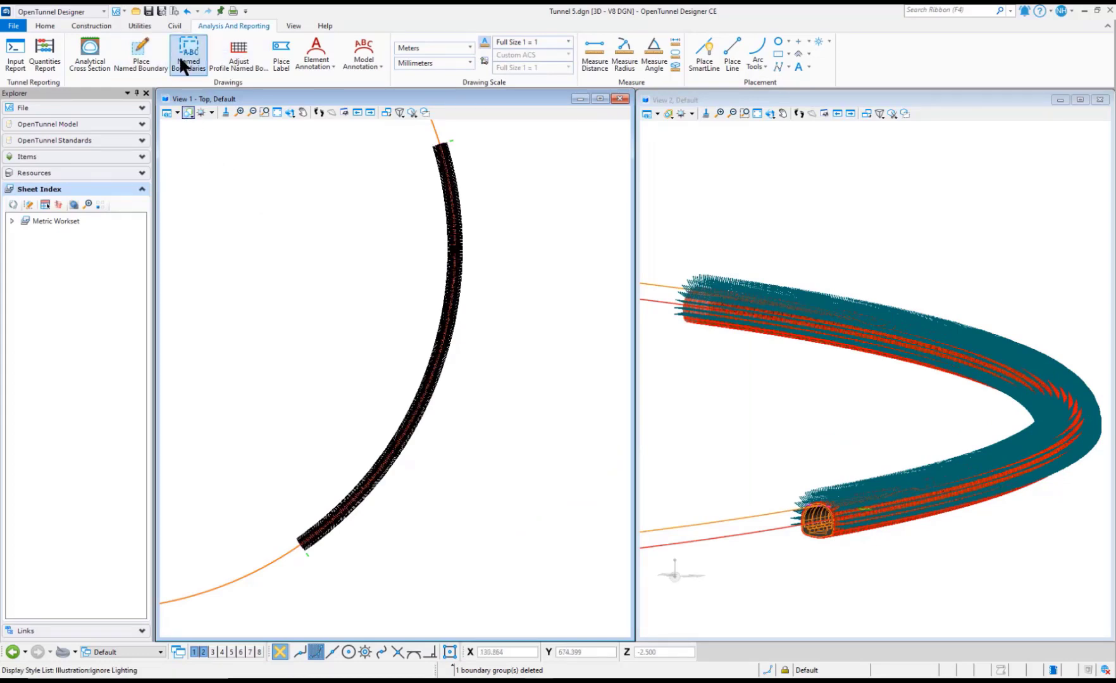
# - Set up a civil plan named boundary with drawing seed A1_Plan-Profile_PLAN, detail scale 1:250 and drawing creation disabled
pyautogui.click(143, 56)
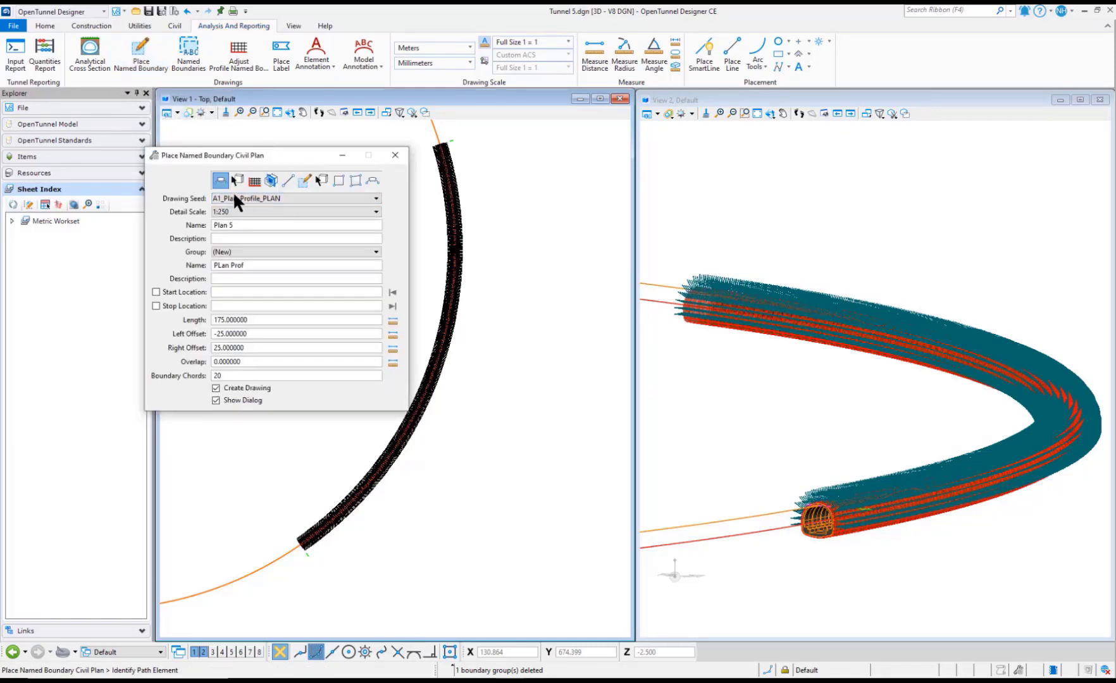
pyautogui.click(347, 197)
pyautogui.click(251, 246)
pyautogui.click(326, 210)
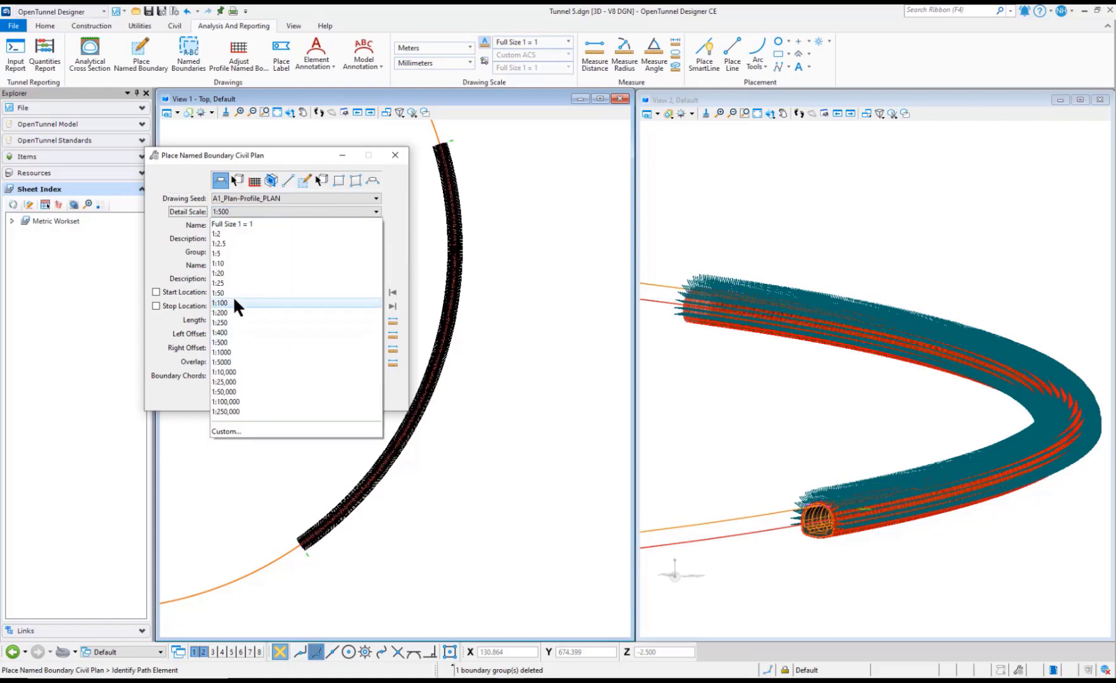
pyautogui.click(220, 322)
pyautogui.click(216, 388)
pyautogui.moveTo(310, 156); pyautogui.dragTo(256, 152)
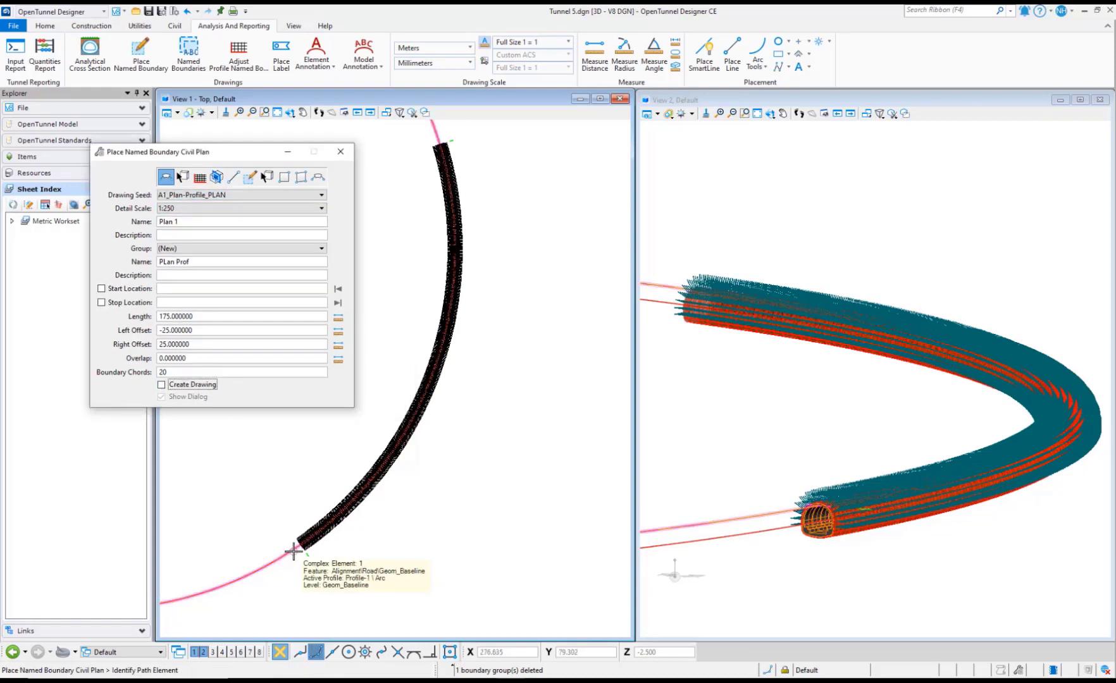
# - Place the plan named boundaries along the alignment from about station 0+296.6 to 0+890.8, covering the curved tunnel
pyautogui.click(293, 551)
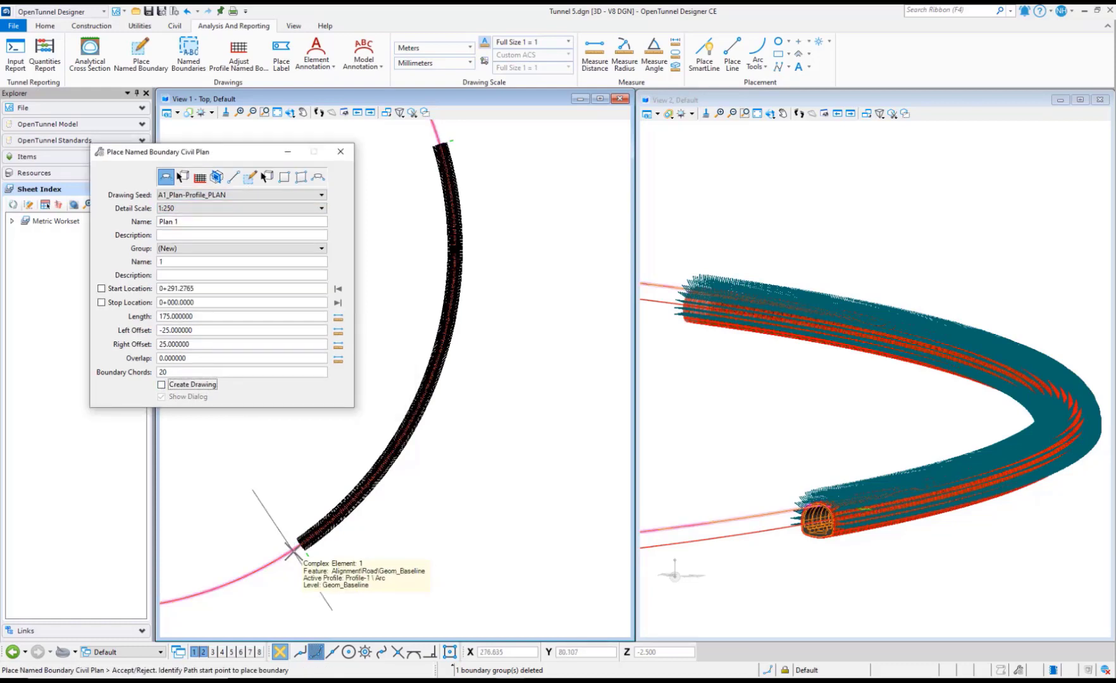
pyautogui.click(295, 548)
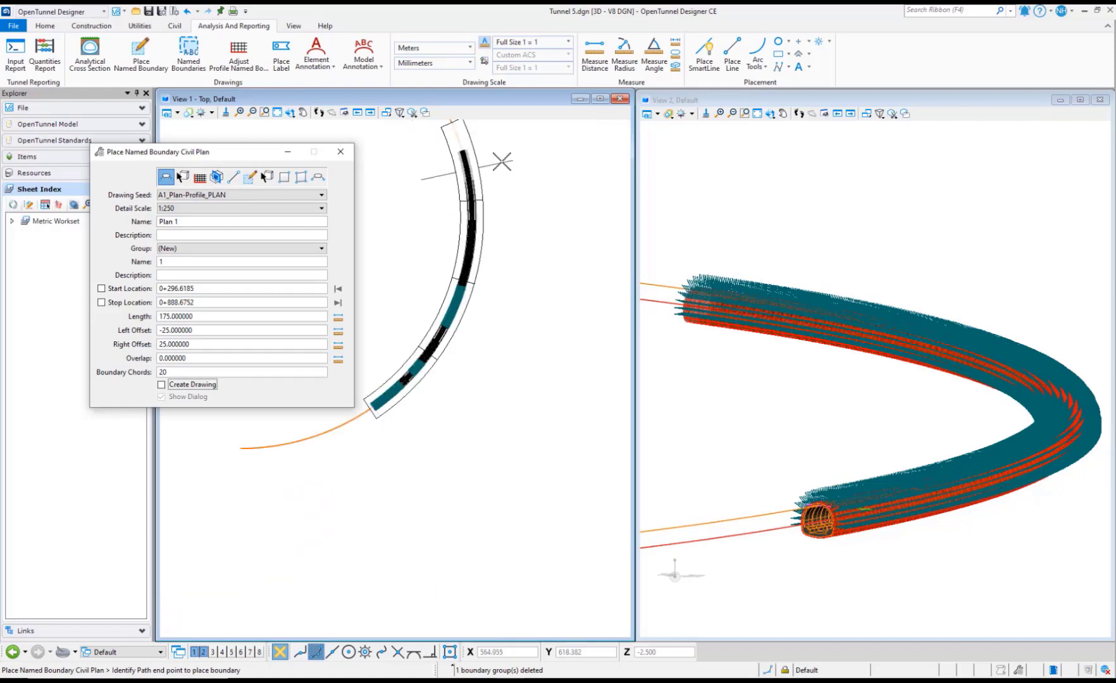
pyautogui.click(501, 162)
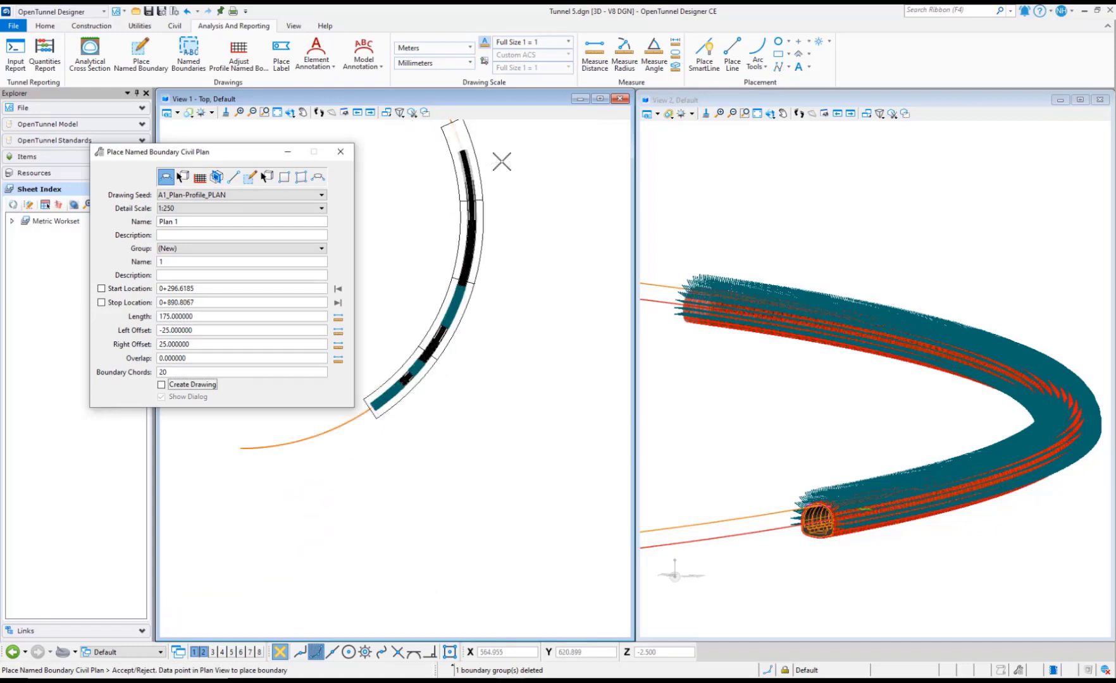
pyautogui.click(502, 162)
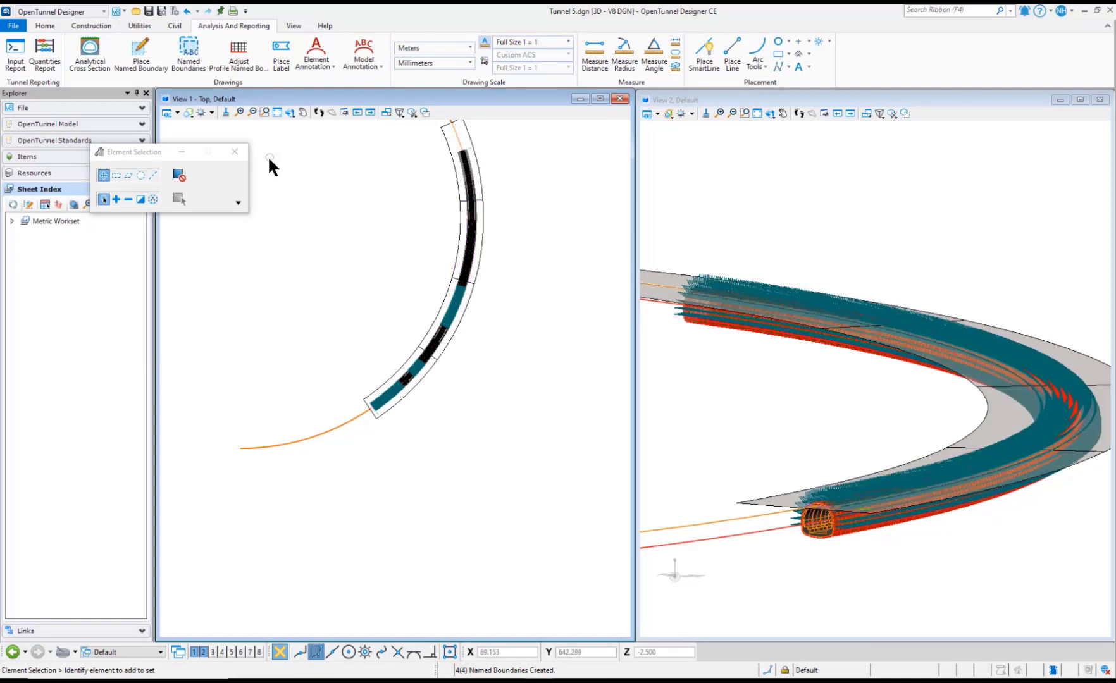
# - Open the profile model of the tunnel alignment in View 2
pyautogui.click(266, 113)
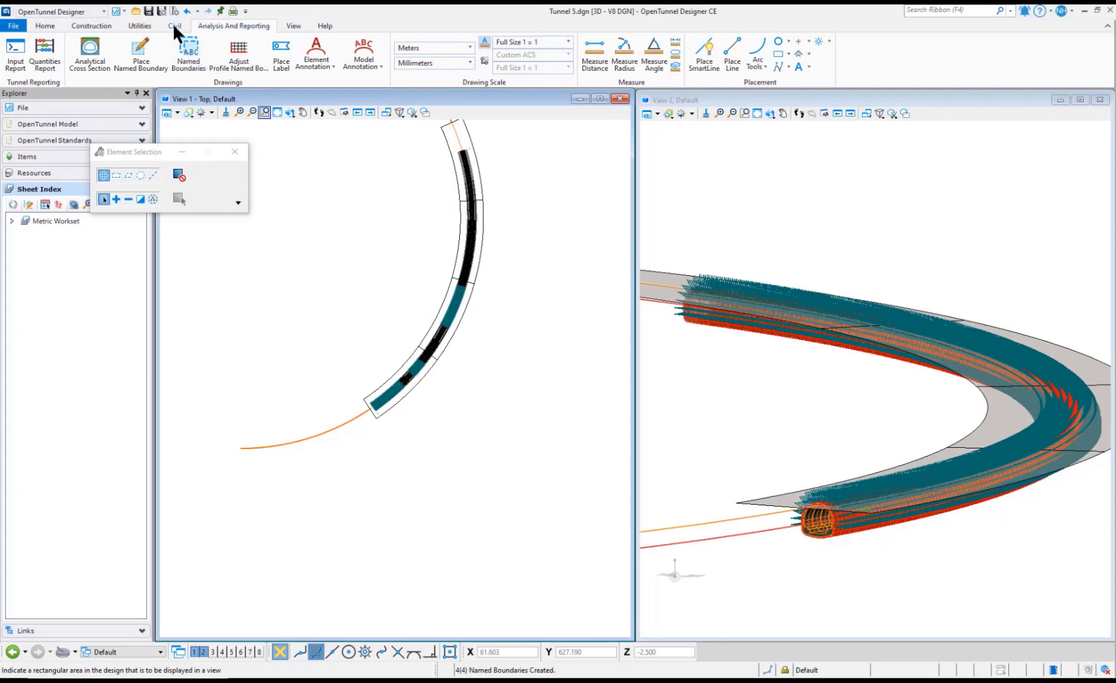
pyautogui.click(173, 24)
pyautogui.click(423, 41)
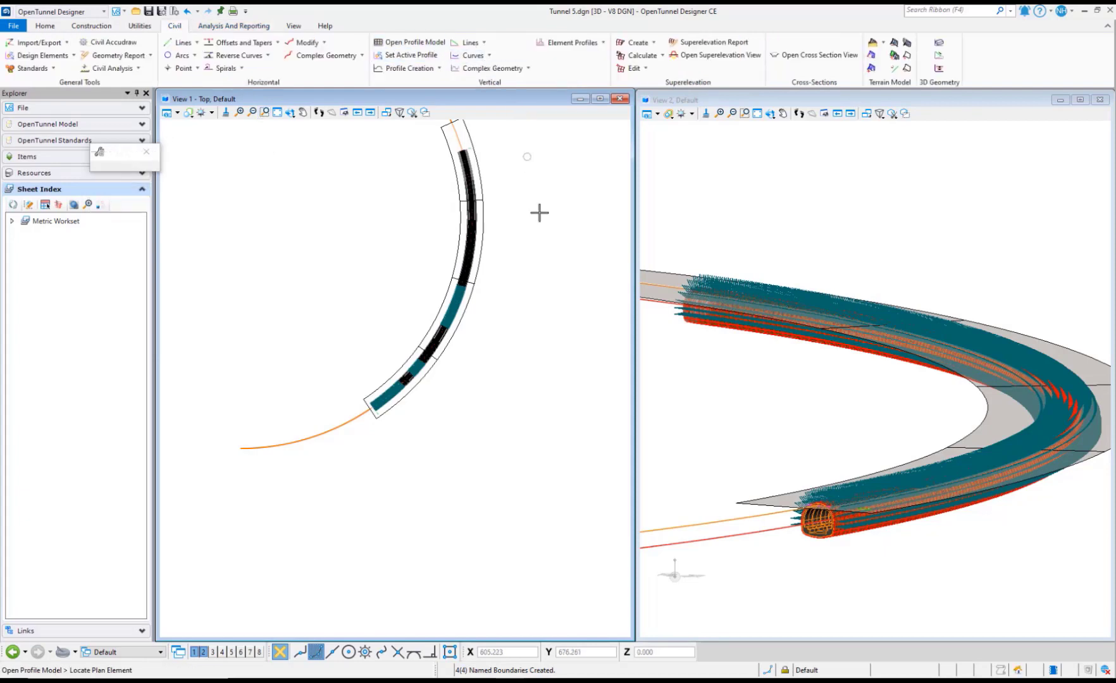
pyautogui.click(346, 418)
pyautogui.click(737, 378)
pyautogui.click(736, 379)
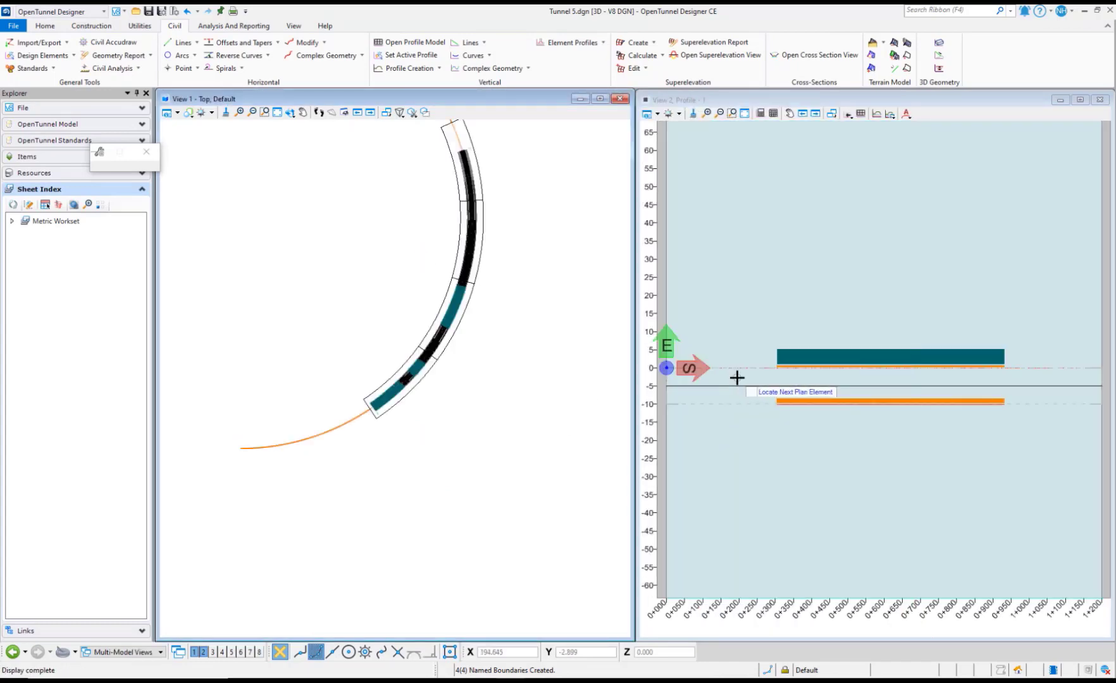
# - Set the profile view's vertical exaggeration to 1
pyautogui.click(658, 112)
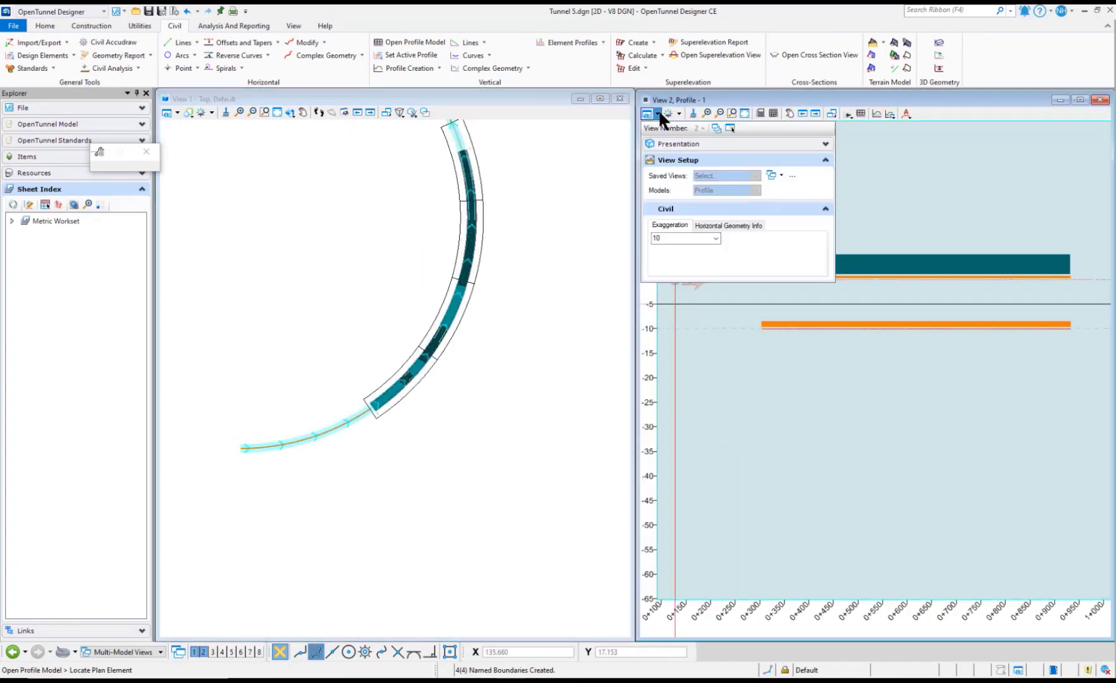
pyautogui.click(714, 237)
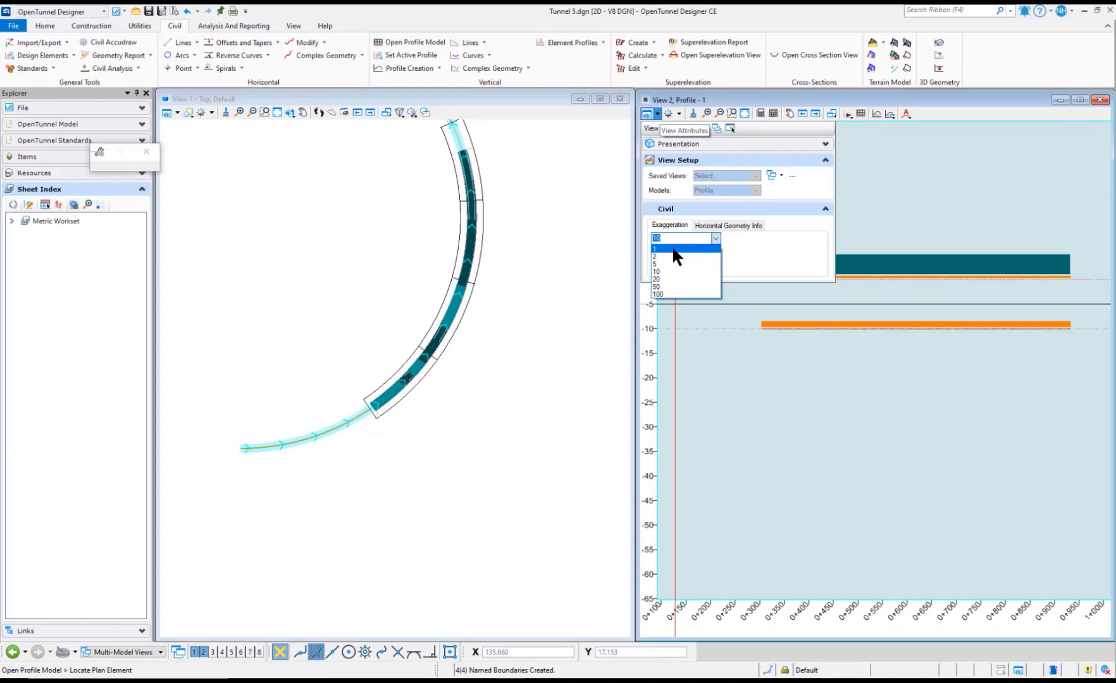
pyautogui.click(679, 265)
# - Set up a civil profile named boundary from plan group 1 with an available profile height of 30 and drawing creation enabled
pyautogui.click(233, 25)
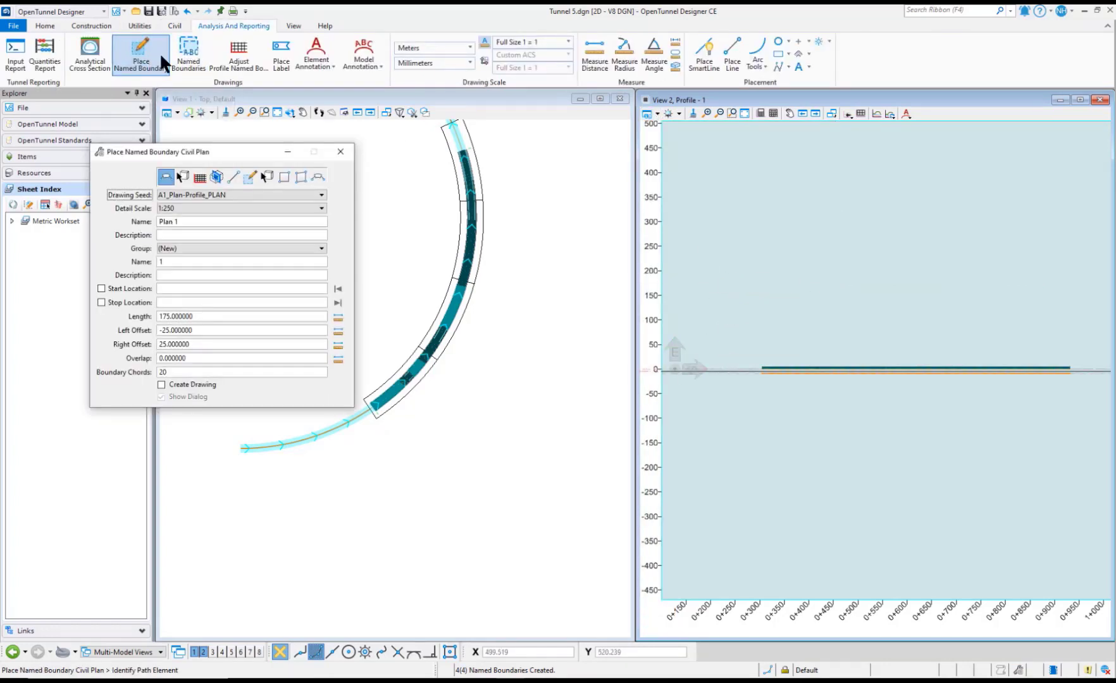
pyautogui.moveTo(213, 148); pyautogui.dragTo(446, 155)
pyautogui.click(421, 182)
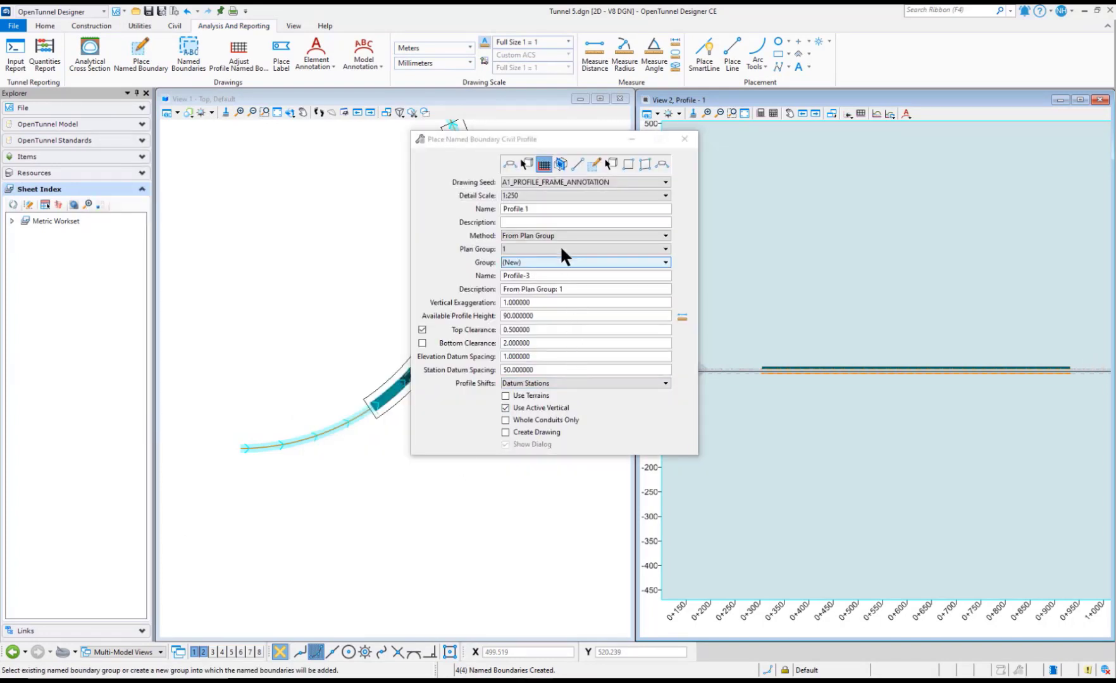
pyautogui.moveTo(541, 311); pyautogui.dragTo(500, 313)
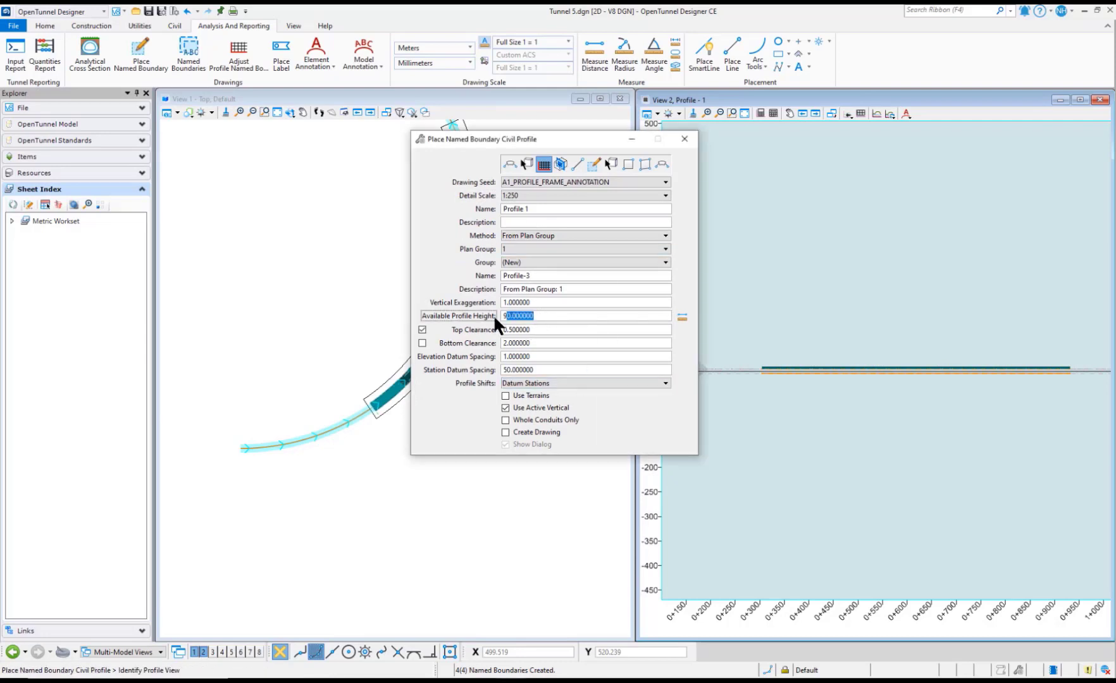
pyautogui.write('30')
pyautogui.click(507, 430)
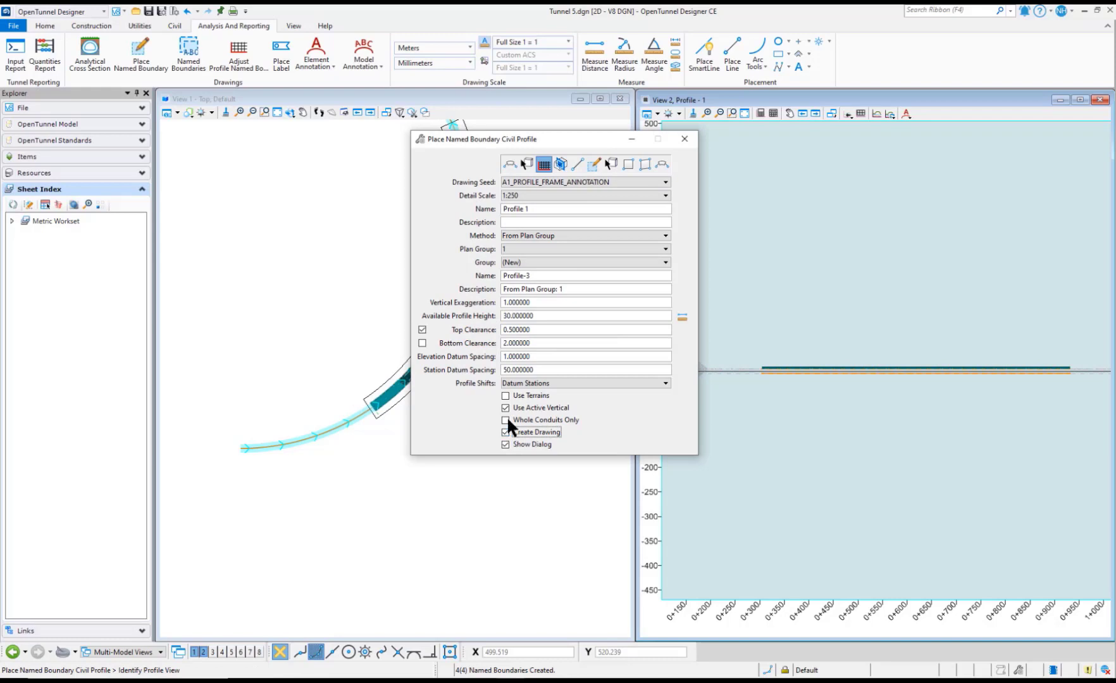
# - Place the profile named boundaries for plan group 1 in the View 2 profile of the tunnel alignment
pyautogui.click(504, 406)
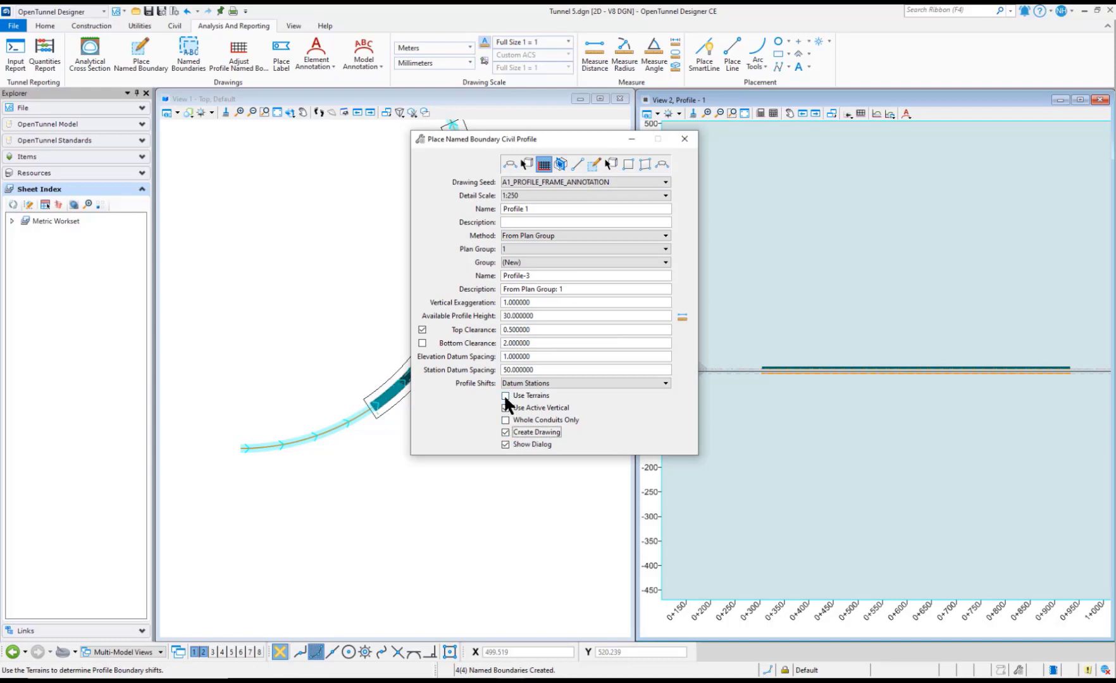
pyautogui.click(794, 351)
pyautogui.click(795, 351)
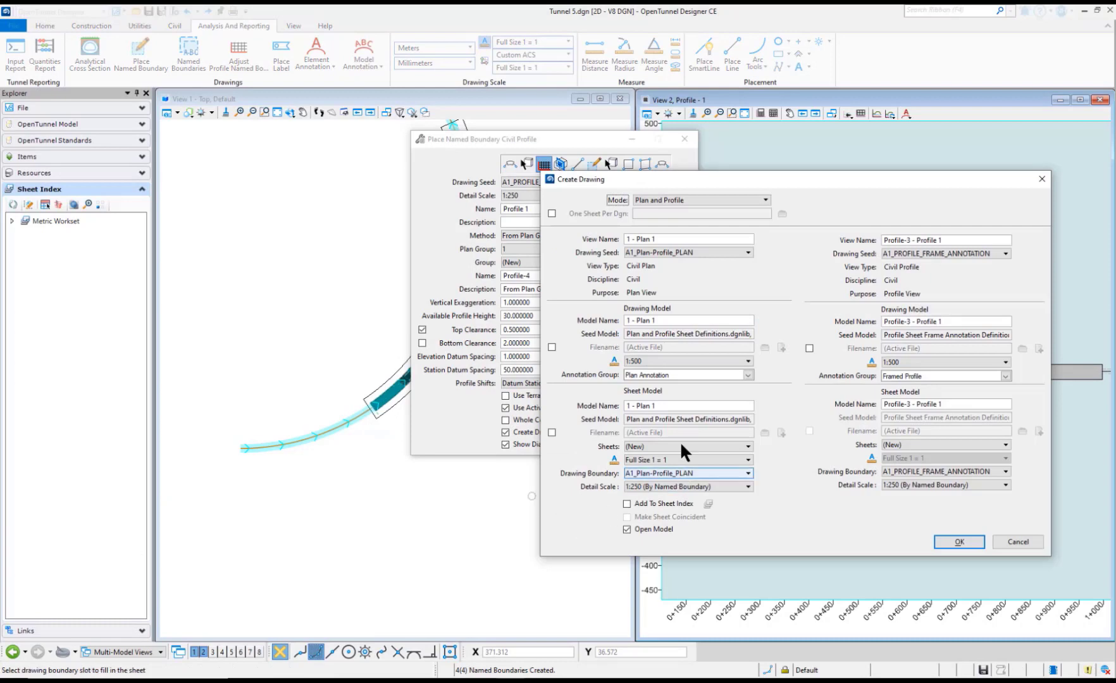
# - Create the plan and profile drawings with both drawing model annotation scales set to 1:250 and the sheets added to the sheet index
pyautogui.click(725, 361)
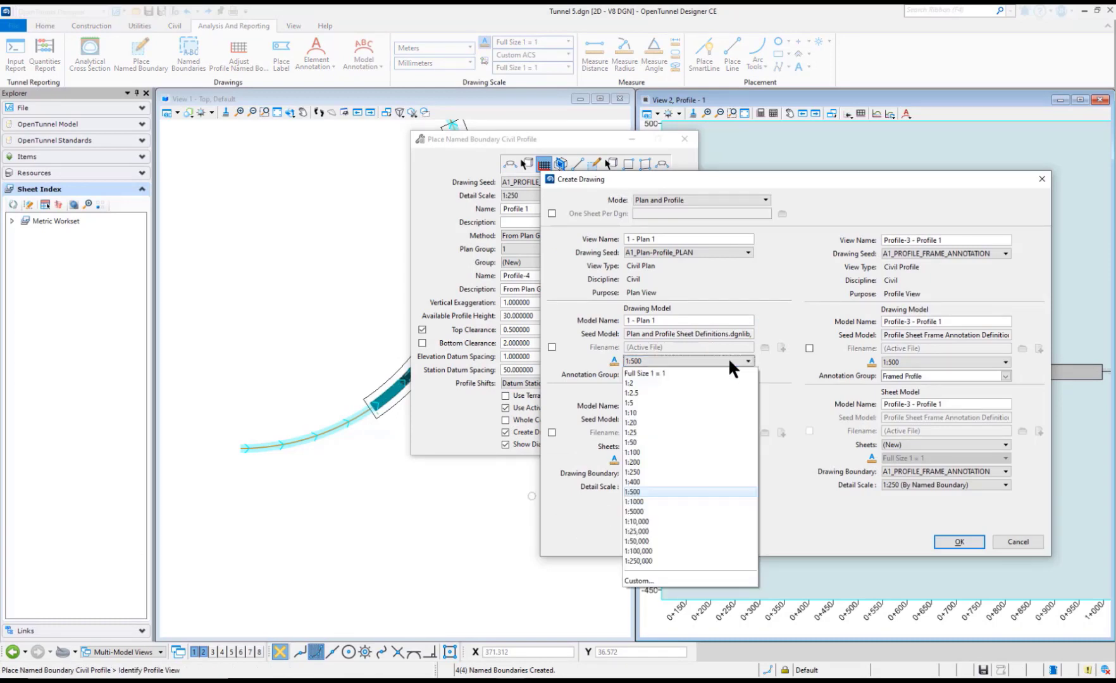
pyautogui.click(633, 470)
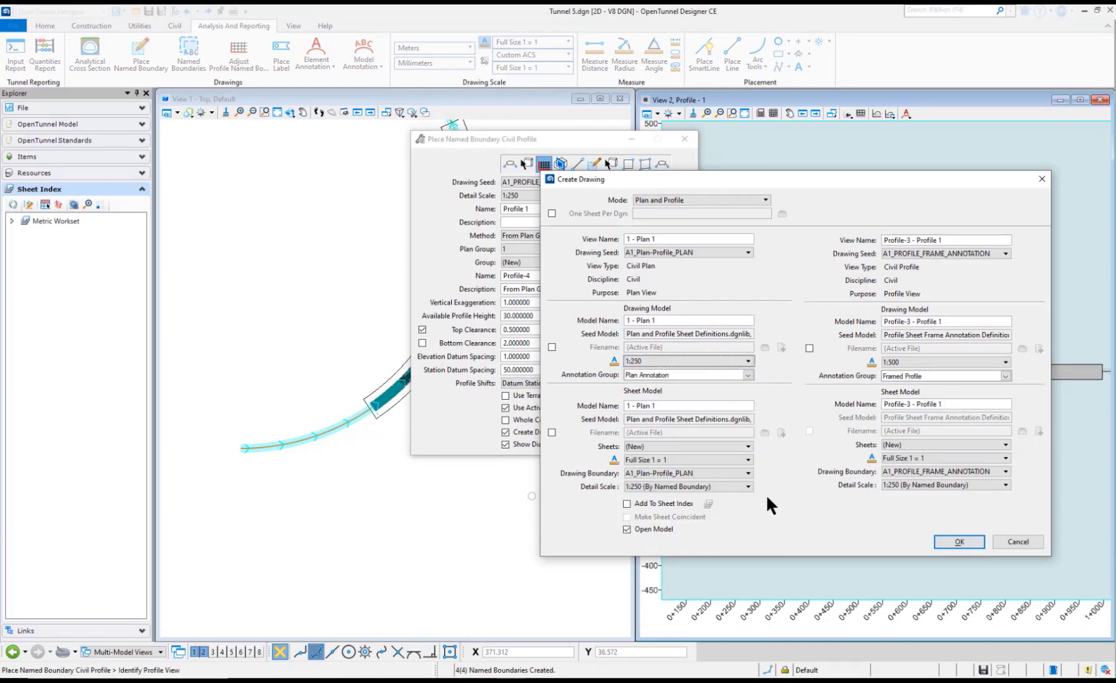
pyautogui.click(708, 486)
pyautogui.click(707, 482)
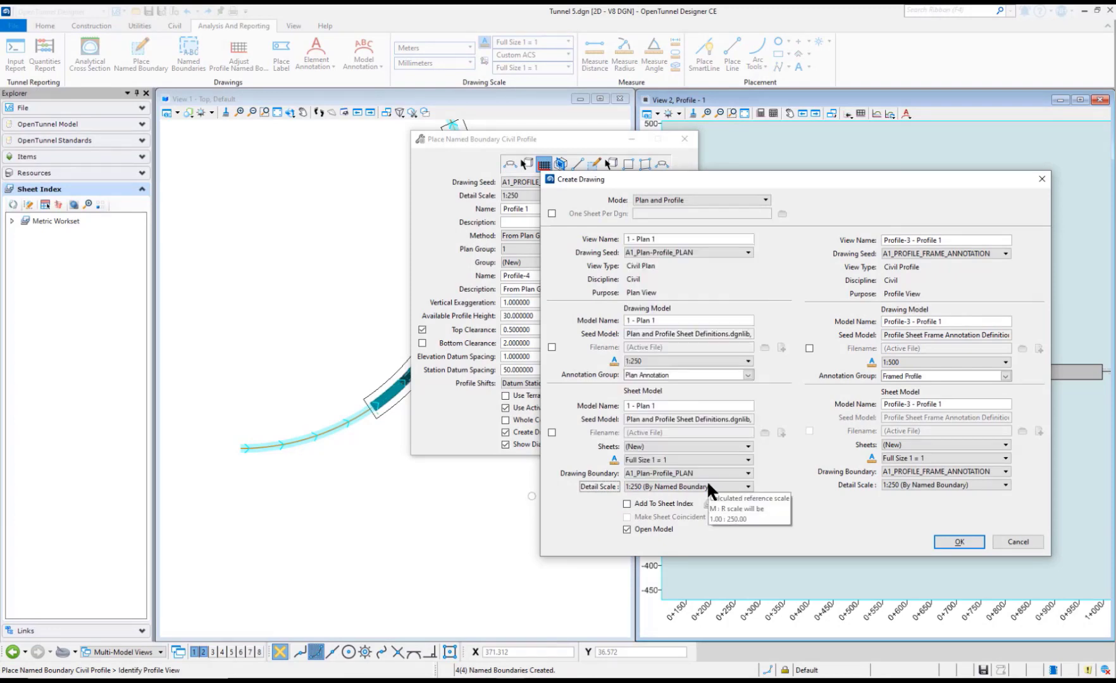
pyautogui.click(1004, 361)
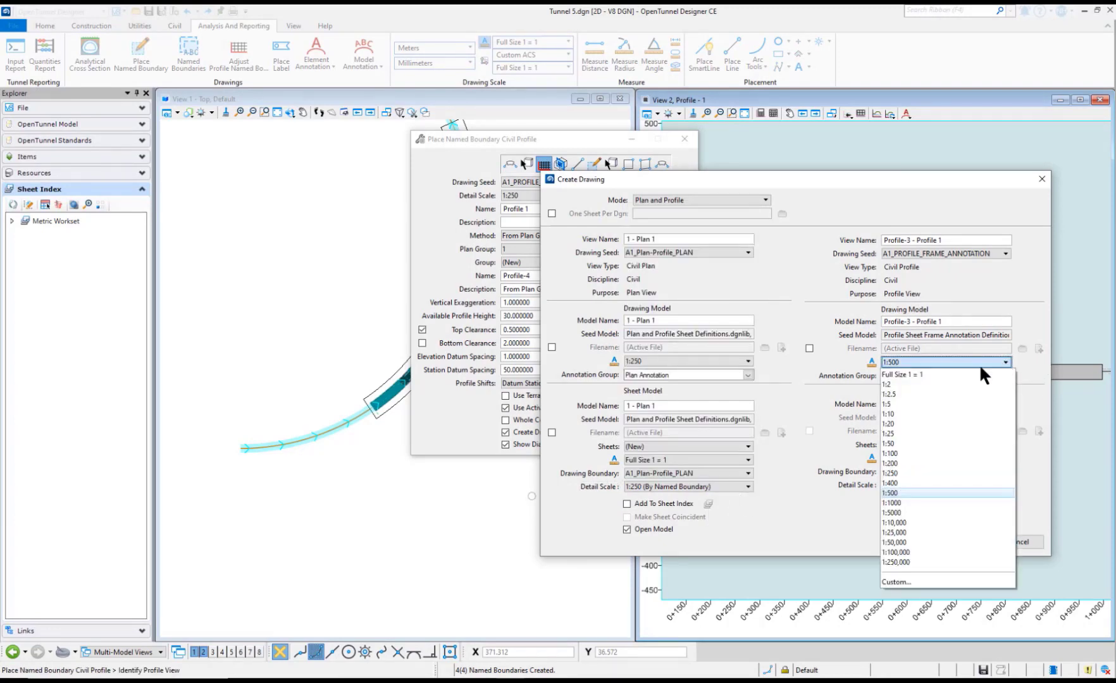
pyautogui.click(908, 474)
pyautogui.click(627, 504)
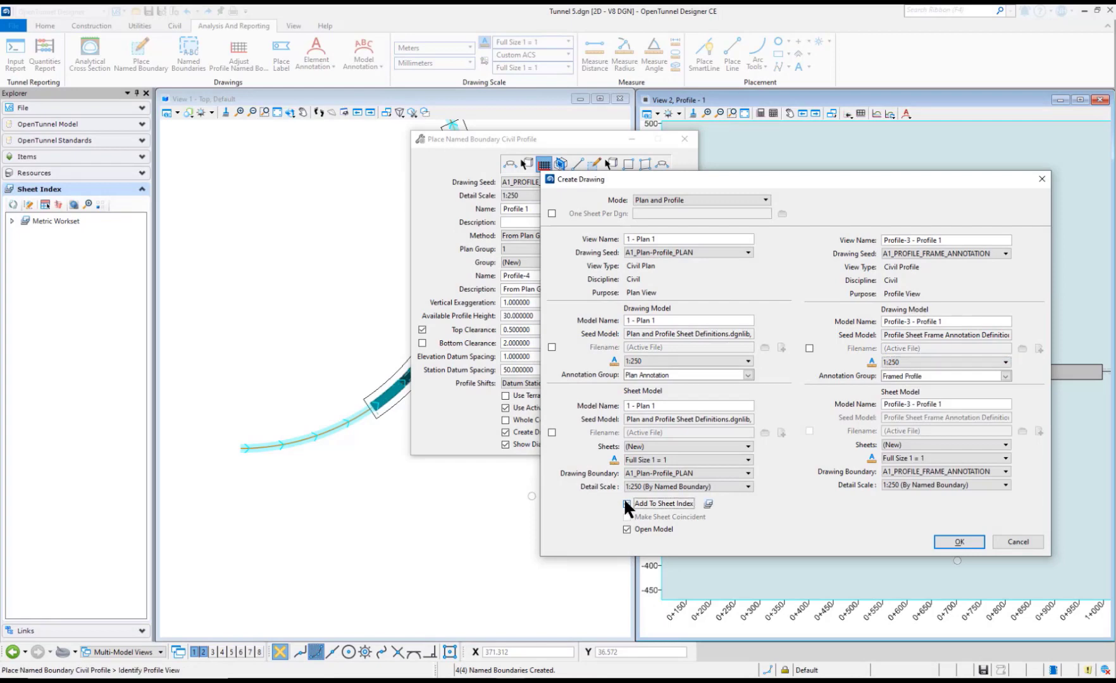
pyautogui.click(976, 538)
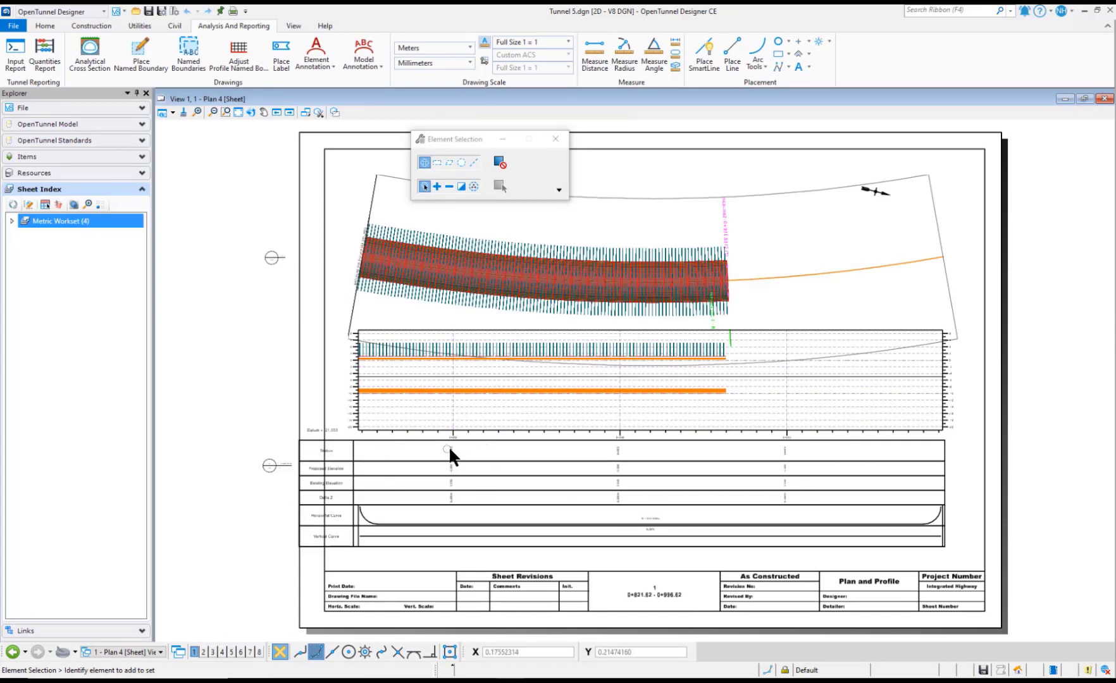
# - Open the 1 - Plan 4 sheet model from the list of views and models
pyautogui.click(158, 652)
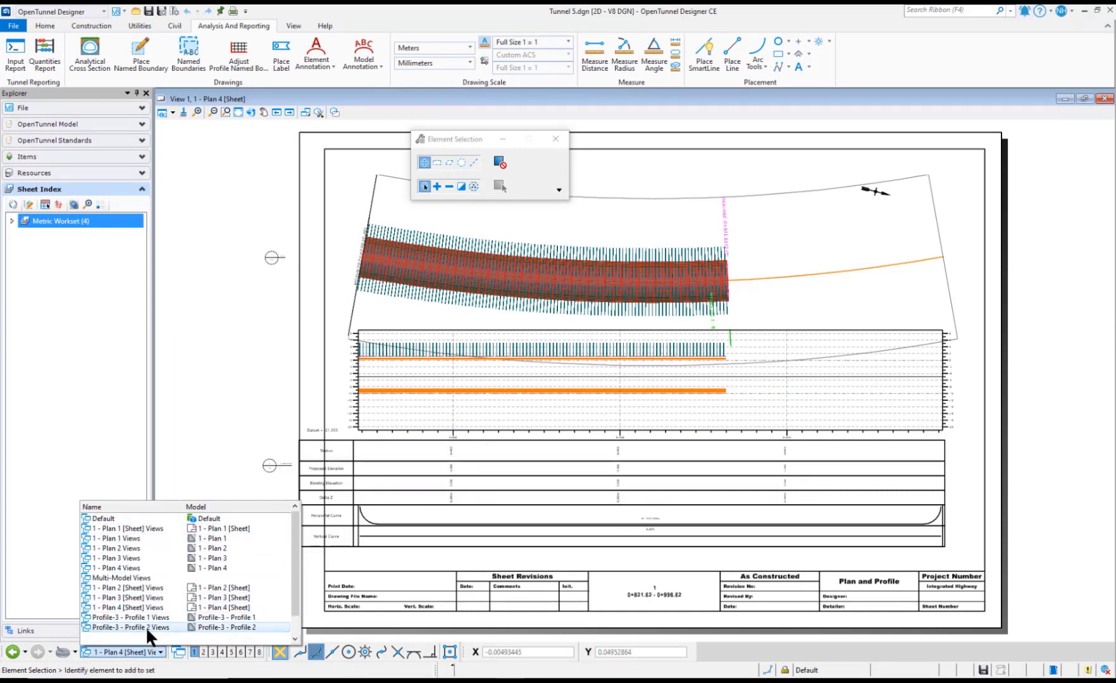
pyautogui.scroll(-1, 311, 610)
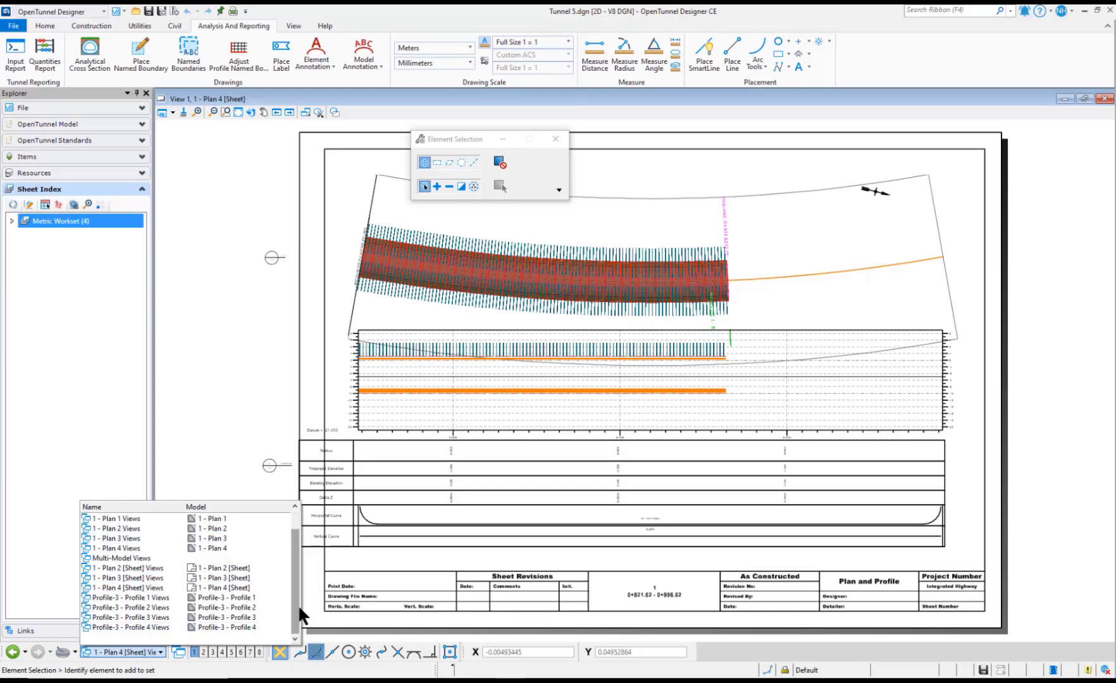
pyautogui.click(222, 588)
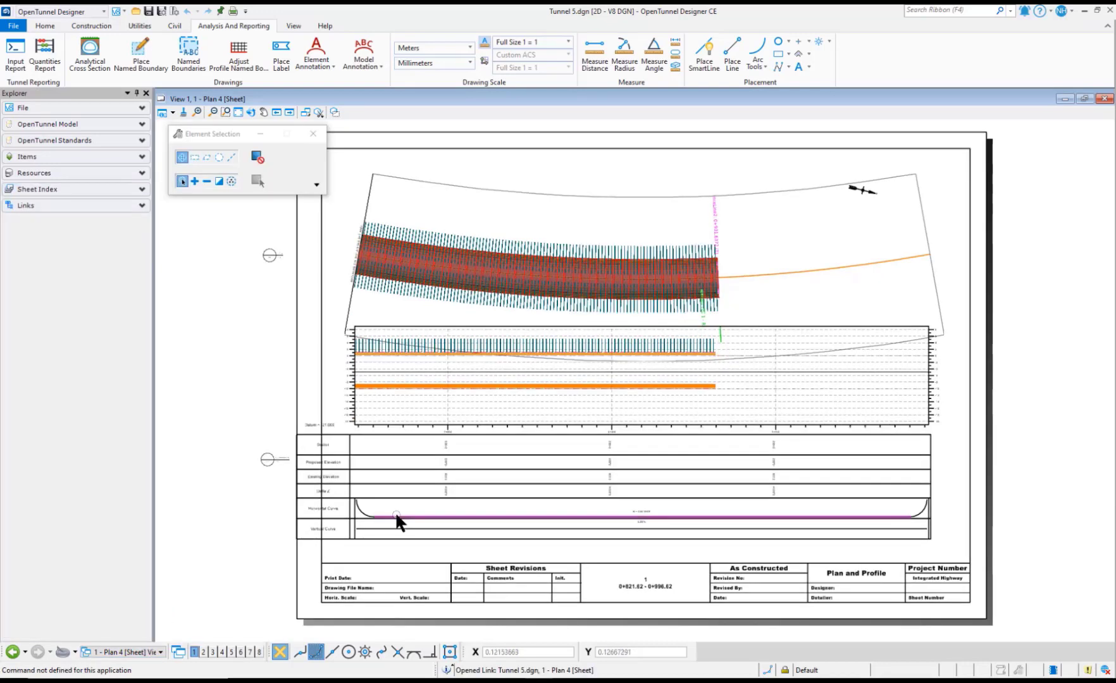
# - Expand Metric Workset in the sheet index and review the Plan 1, Plan 2 and Plan 3 sheets
pyautogui.click(137, 187)
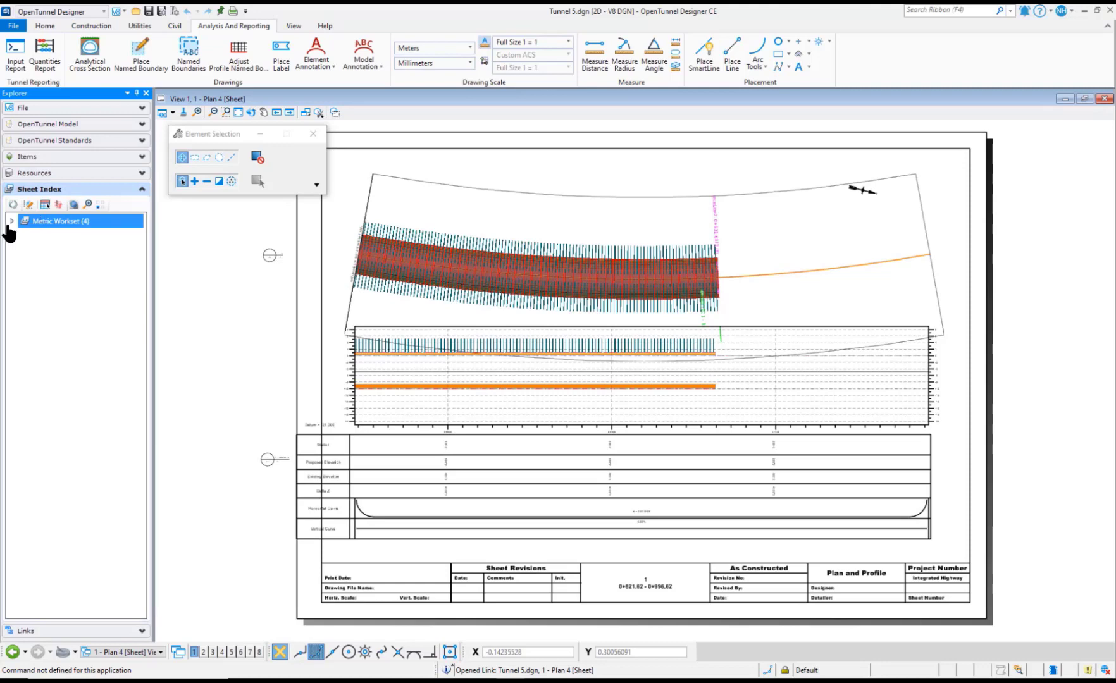
pyautogui.click(12, 221)
pyautogui.doubleClick(48, 235)
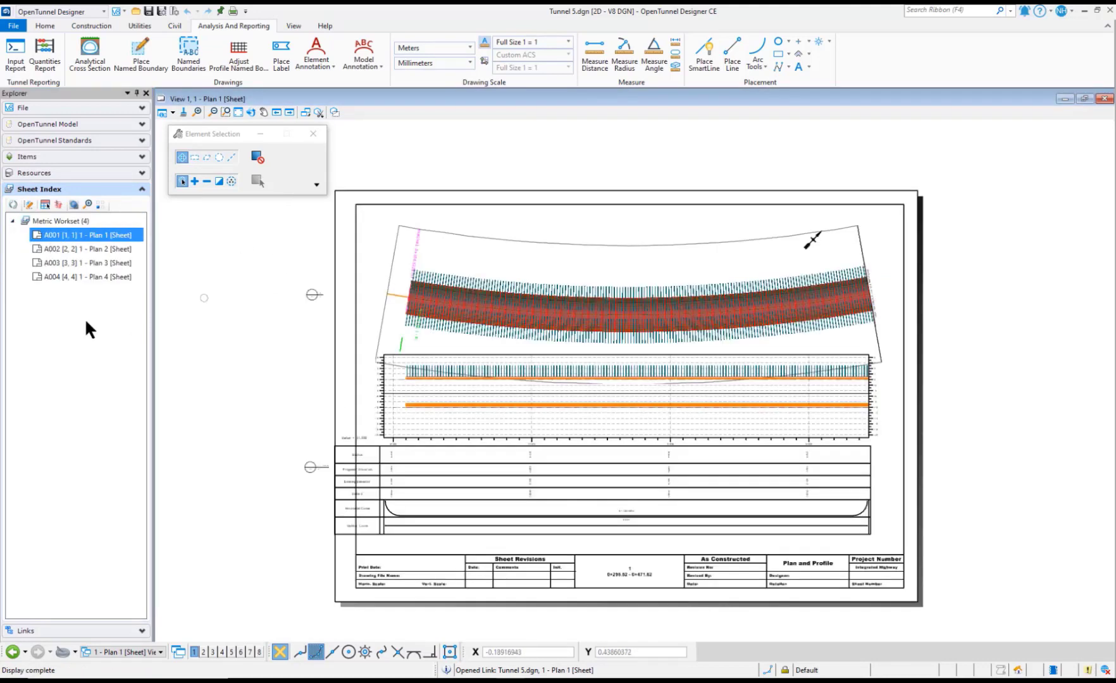
pyautogui.doubleClick(70, 249)
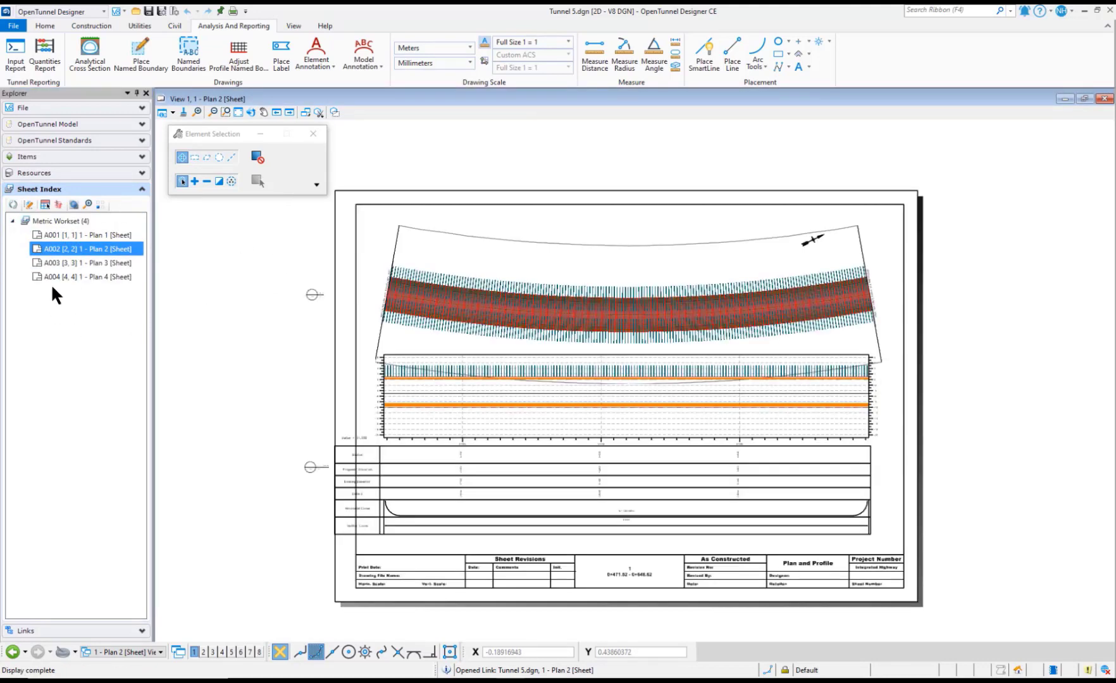
pyautogui.doubleClick(72, 260)
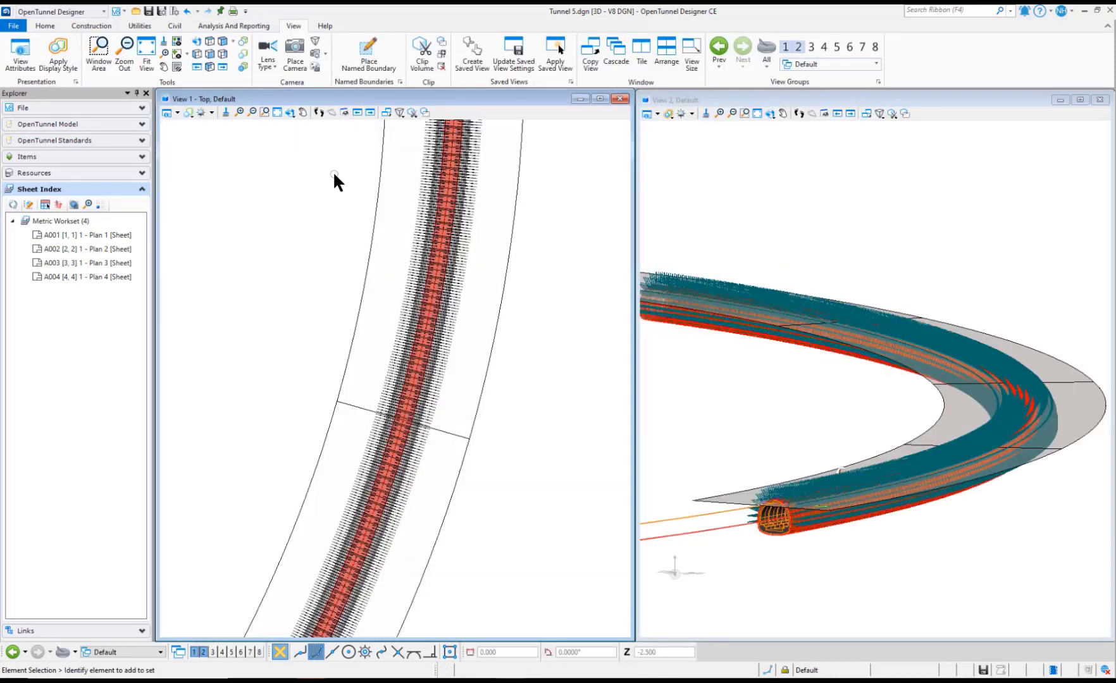
# - Place a section callout across the tunnel inside the Plan 3 boundary, using the OTD_Section_Metric seed and a depth of about 2.5 m
pyautogui.press('space')
pyautogui.click(326, 181)
pyautogui.click(309, 170)
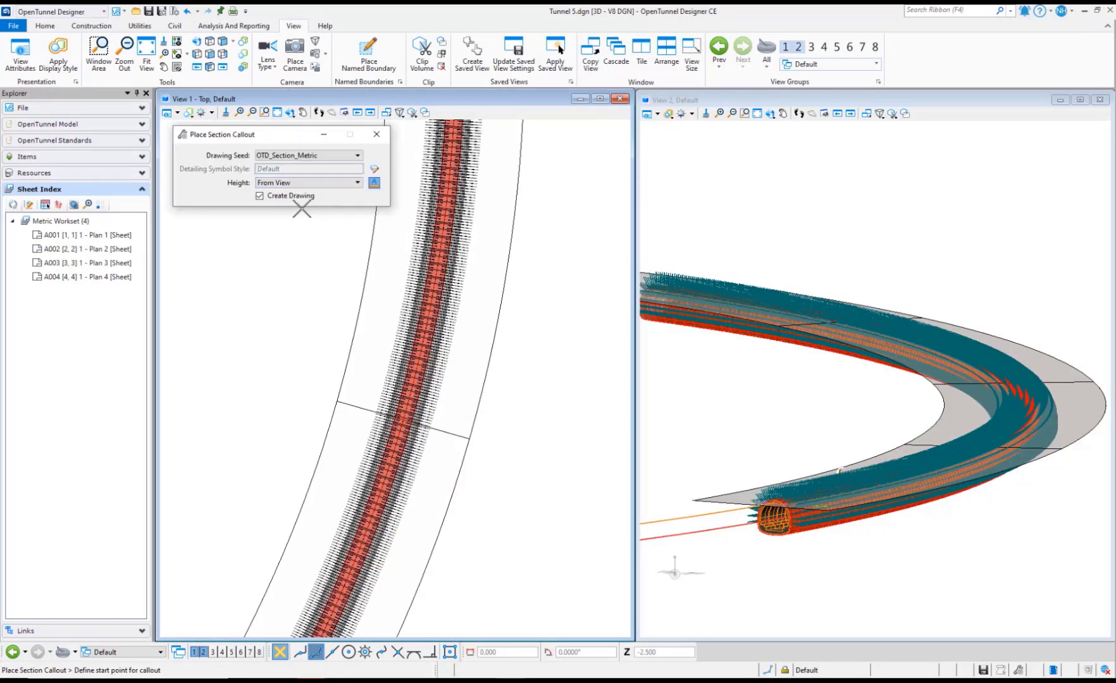
pyautogui.click(347, 155)
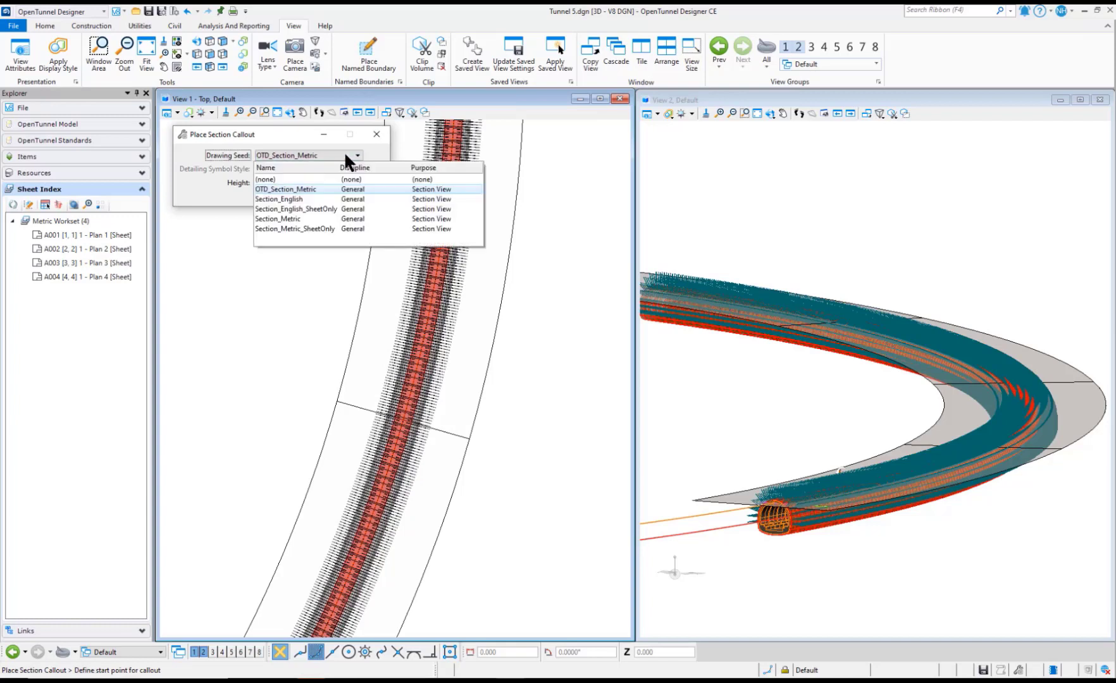
pyautogui.click(283, 185)
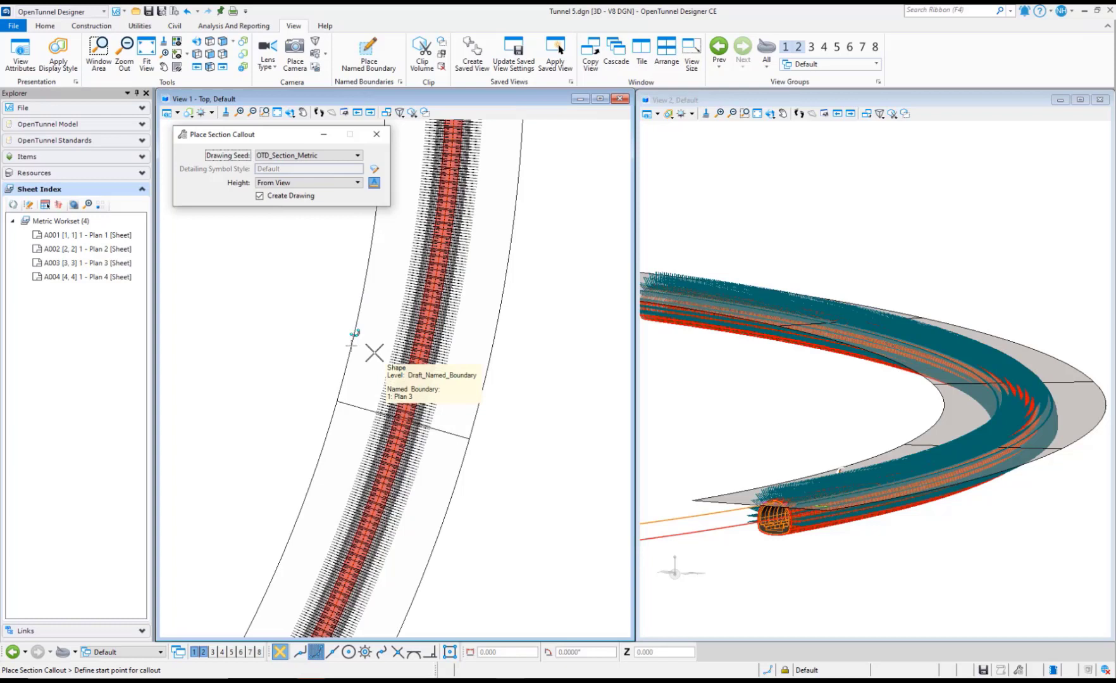
pyautogui.click(355, 335)
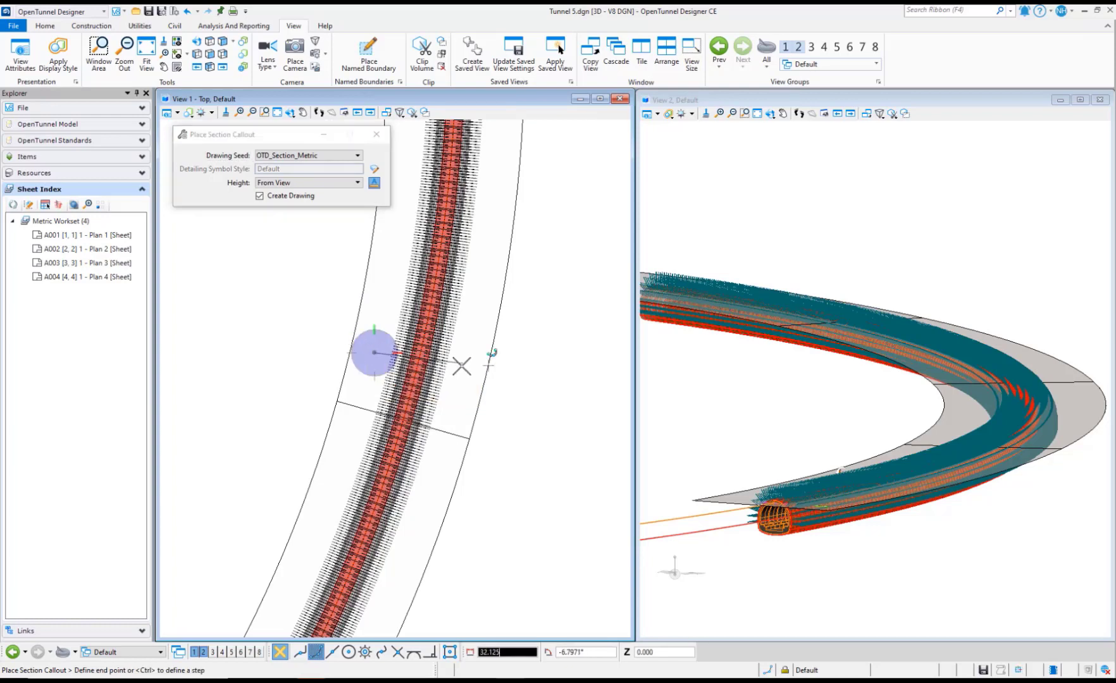
pyautogui.click(463, 374)
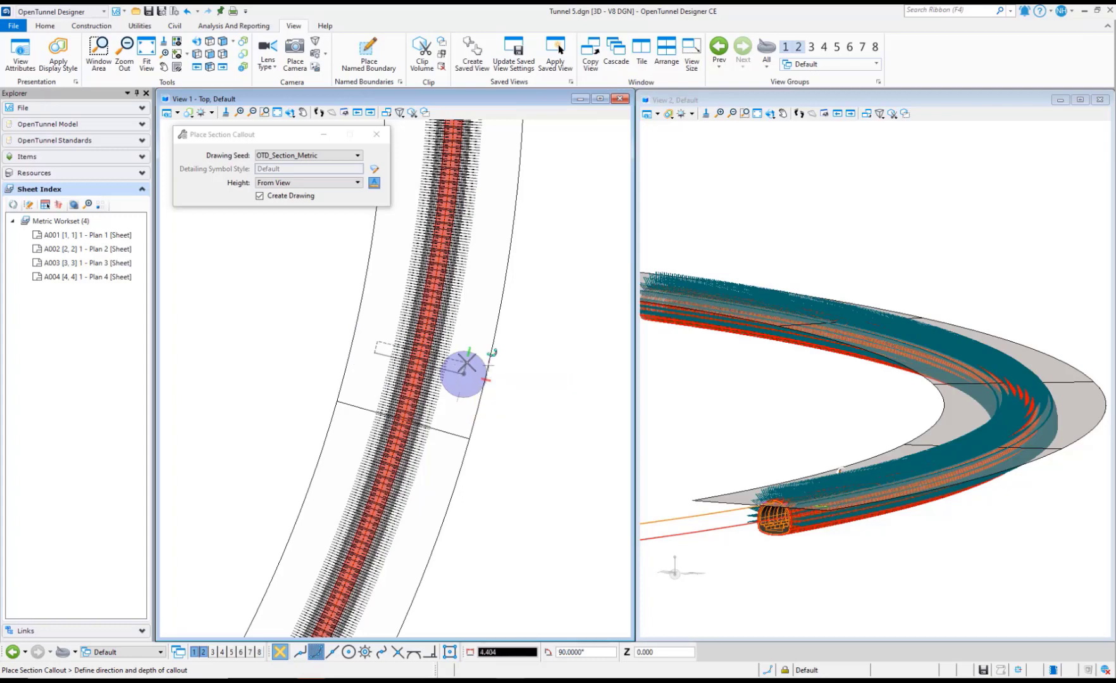
pyautogui.click(466, 369)
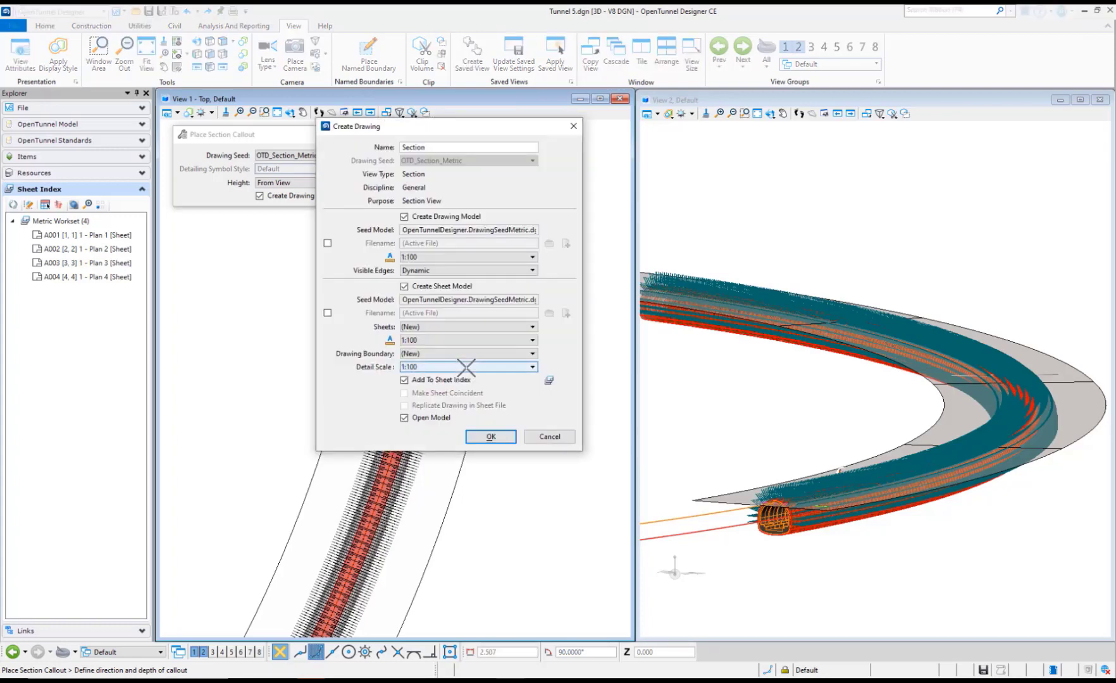
# - Create the section drawing at 1:100 with the sheet annotation scale at Full Size 1 = 1, and inspect the resulting sheet
pyautogui.click(514, 257)
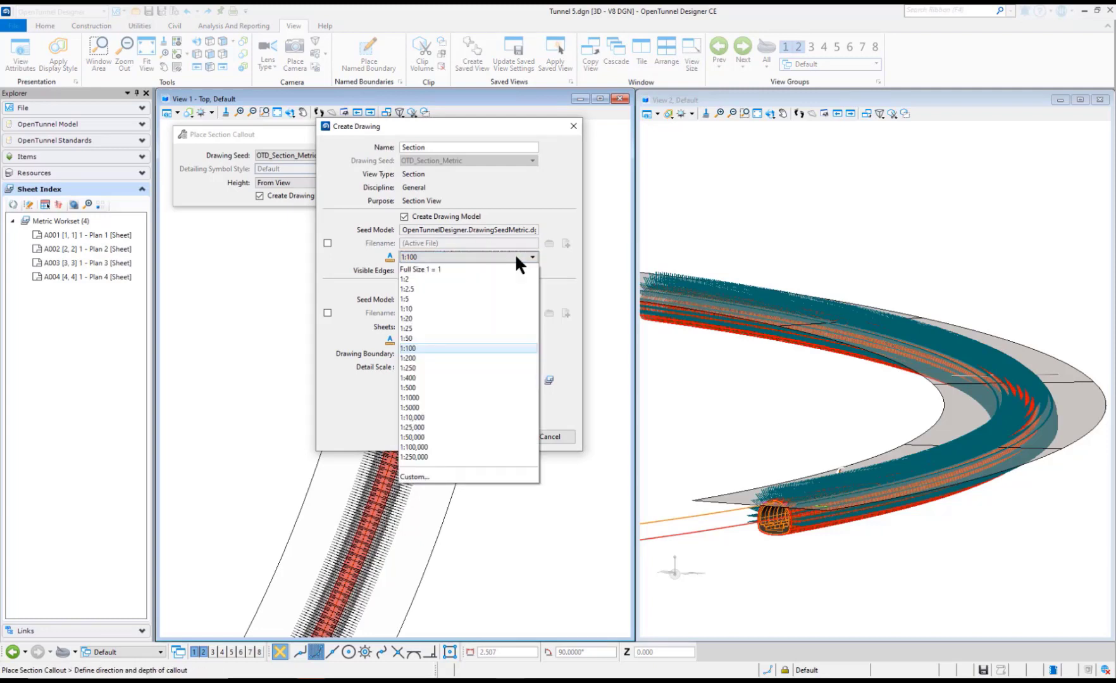
pyautogui.click(426, 348)
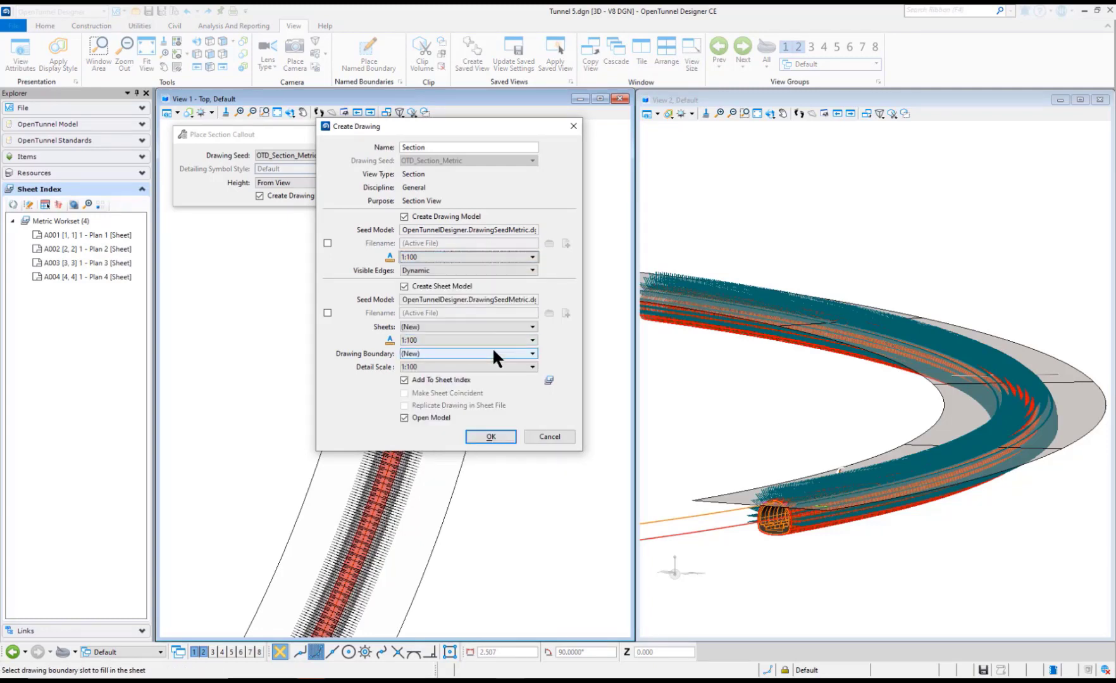
pyautogui.click(510, 342)
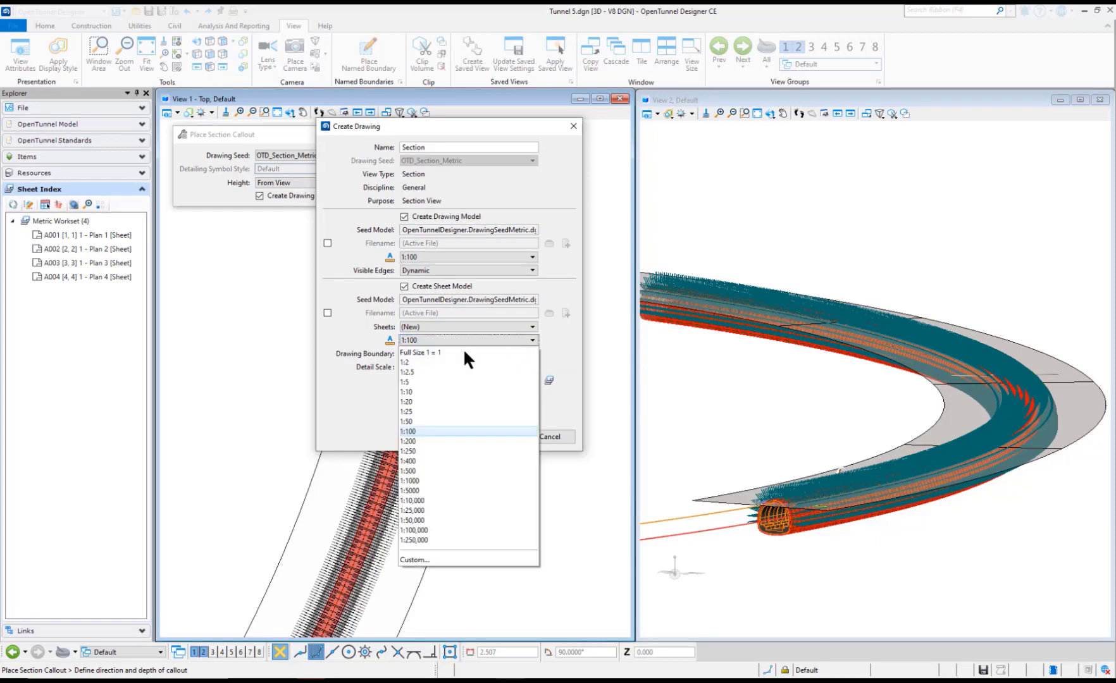
pyautogui.click(432, 352)
pyautogui.click(490, 436)
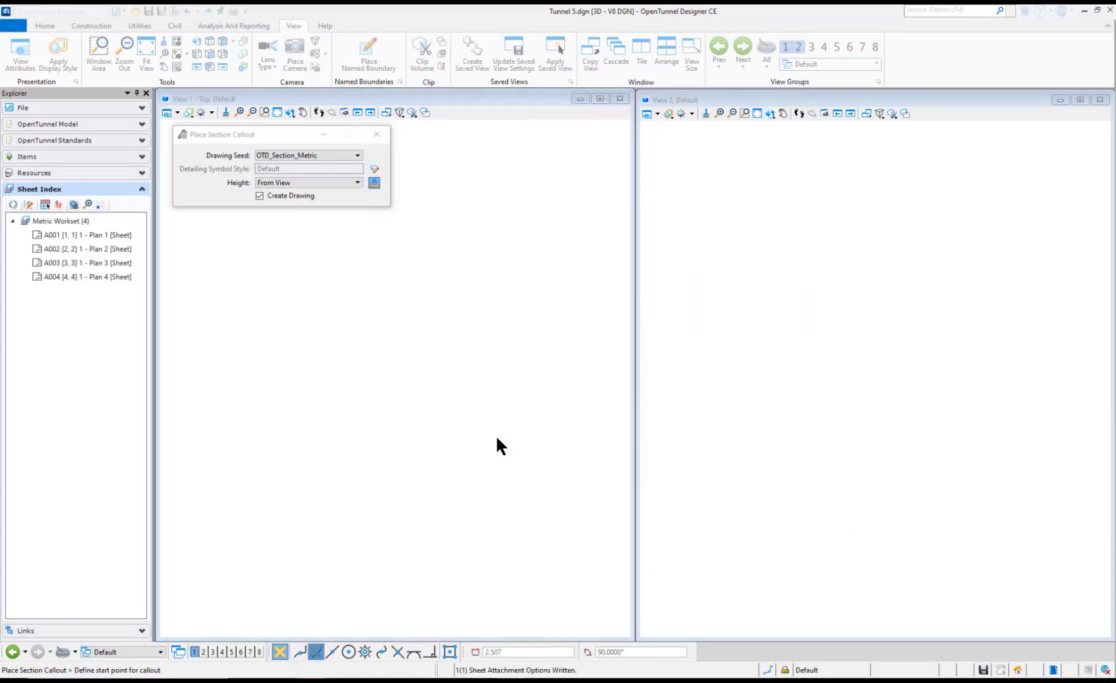
pyautogui.scroll(2, 715, 471)
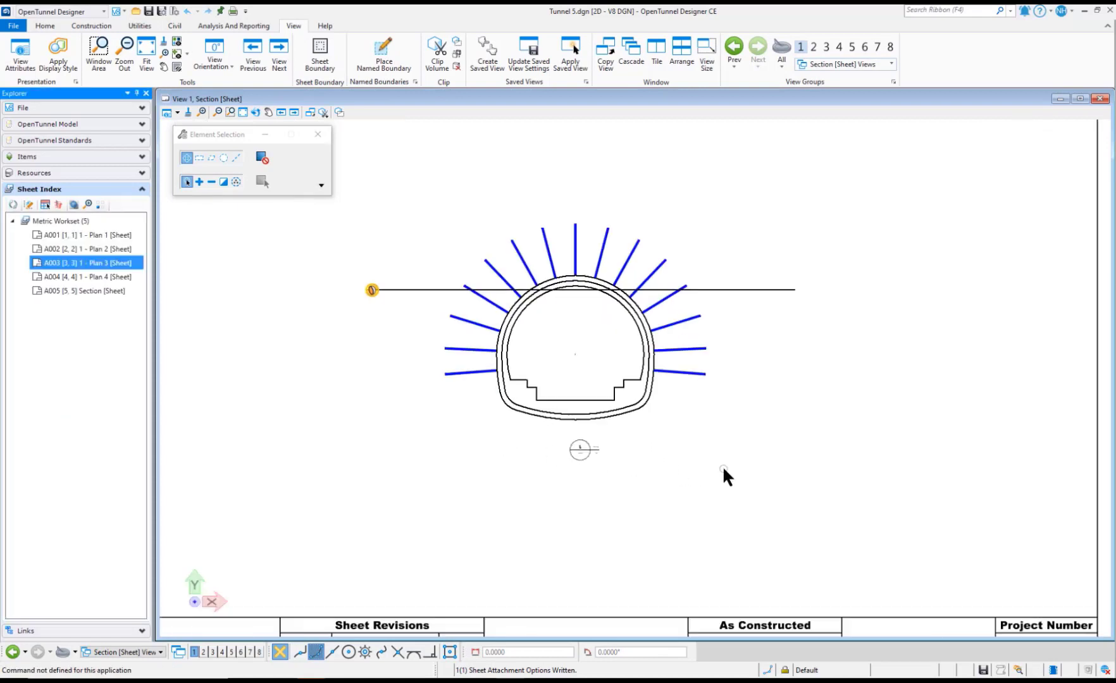
pyautogui.scroll(-2, 679, 469)
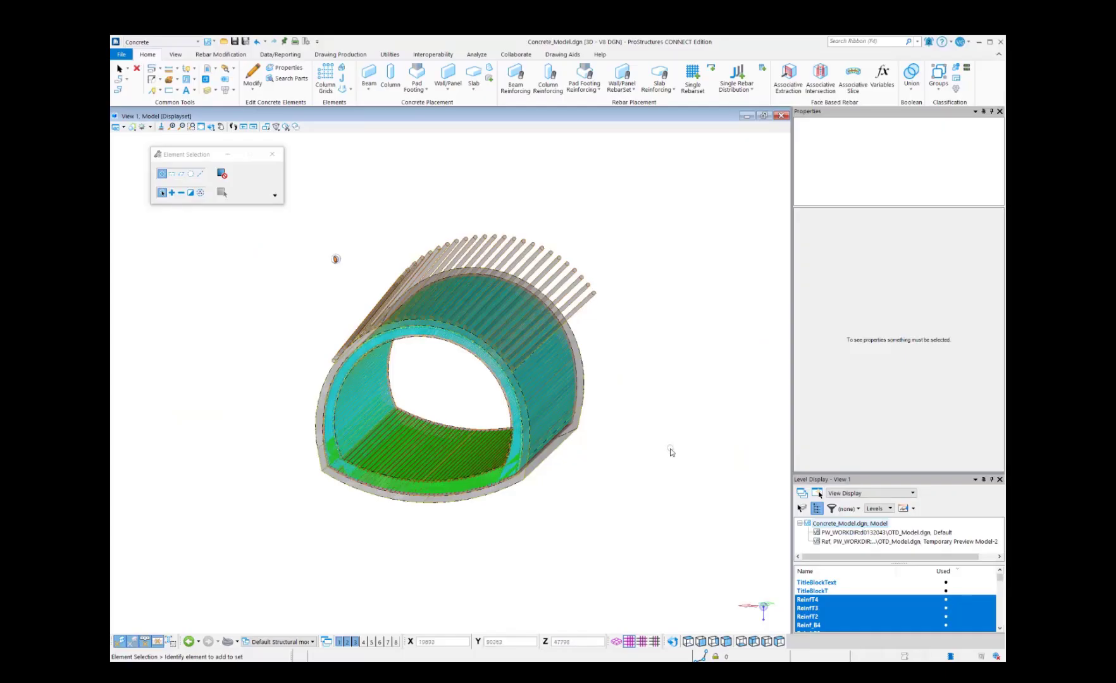
# - In ProStructures, inspect the reinforced tunnel lining of Concrete_Model.dgn from several angles and open its Section-1 sheet
pyautogui.moveTo(611, 468); pyautogui.dragTo(667, 530, button='middle')
pyautogui.scroll(6, 520, 508)
pyautogui.scroll(-6, 560, 472)
pyautogui.keyDown('shift'); pyautogui.moveTo(541, 525); pyautogui.dragTo(640, 520, button='middle'); pyautogui.keyUp('shift')
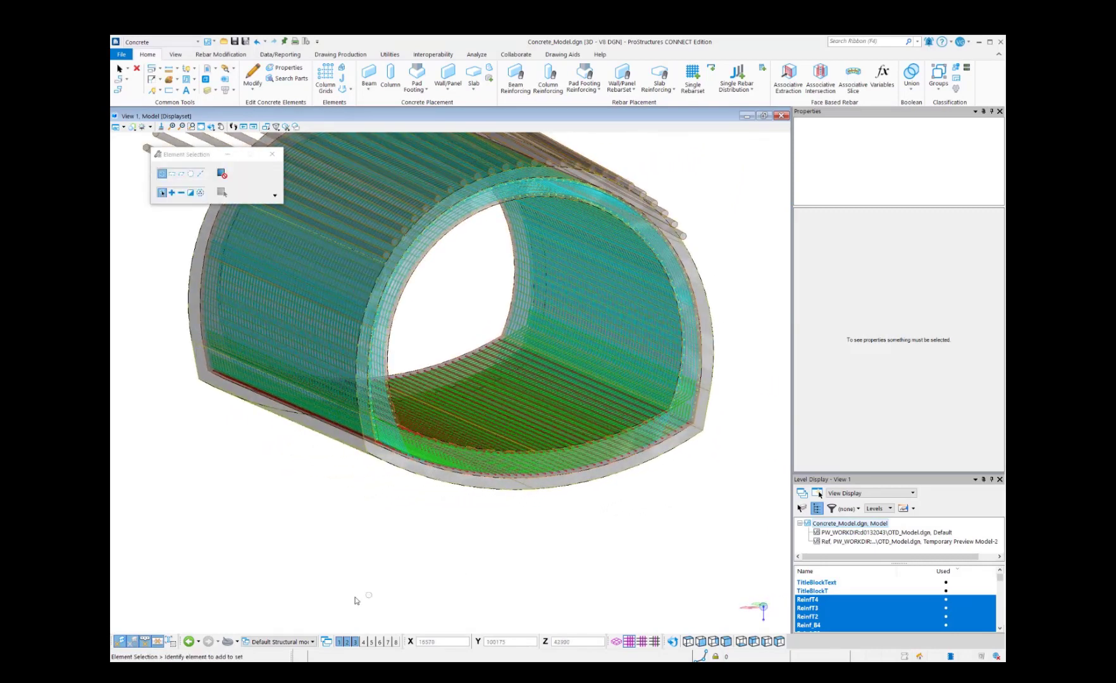
pyautogui.click(294, 641)
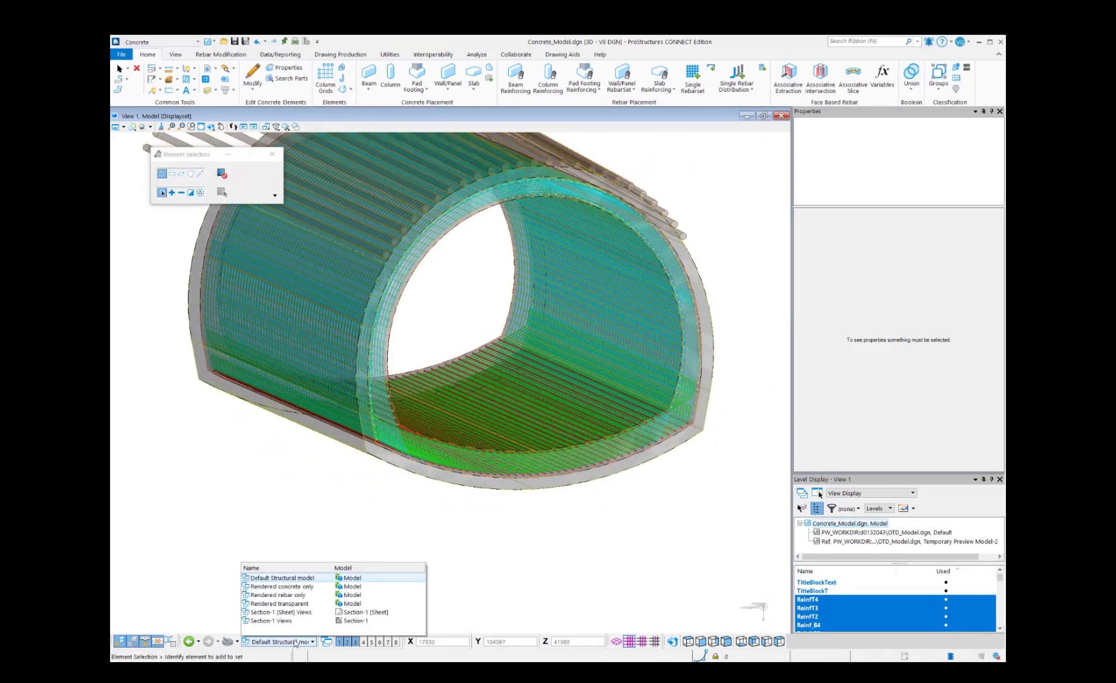
pyautogui.click(368, 620)
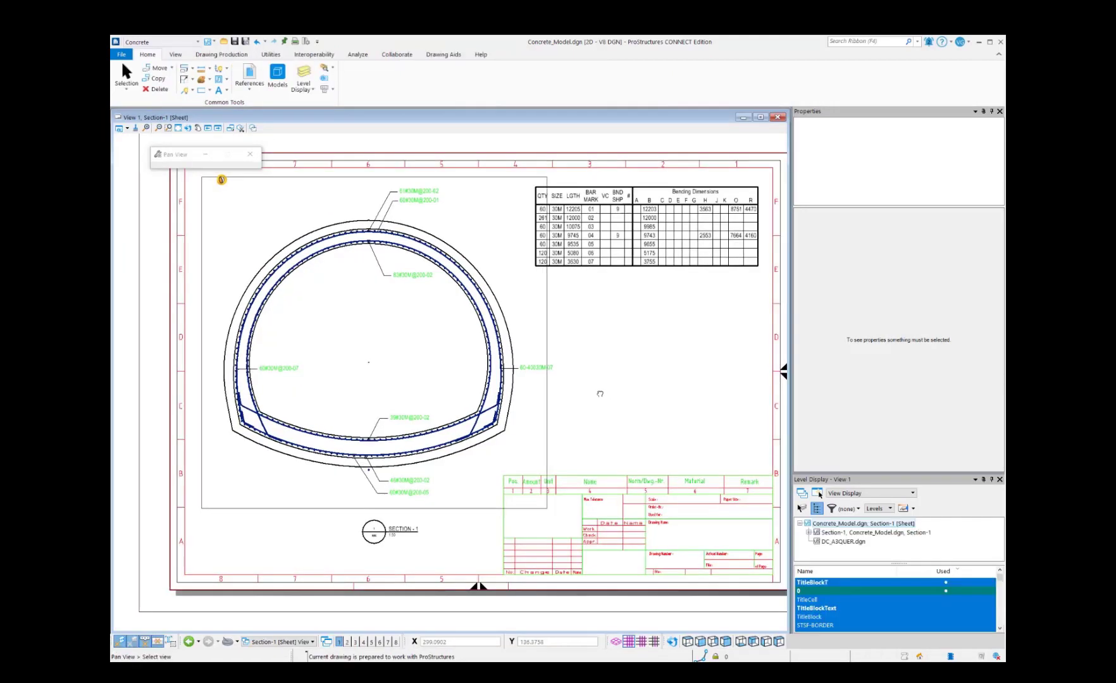
pyautogui.moveTo(601, 392); pyautogui.dragTo(572, 405, button='middle')
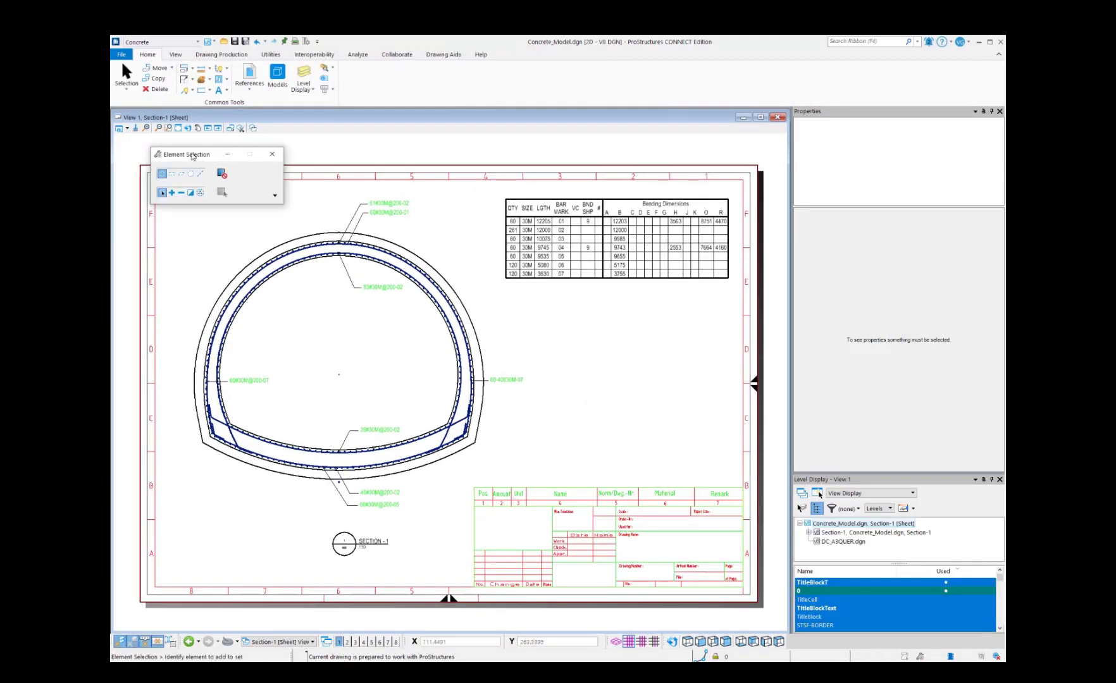
pyautogui.moveTo(195, 159); pyautogui.dragTo(163, 146)
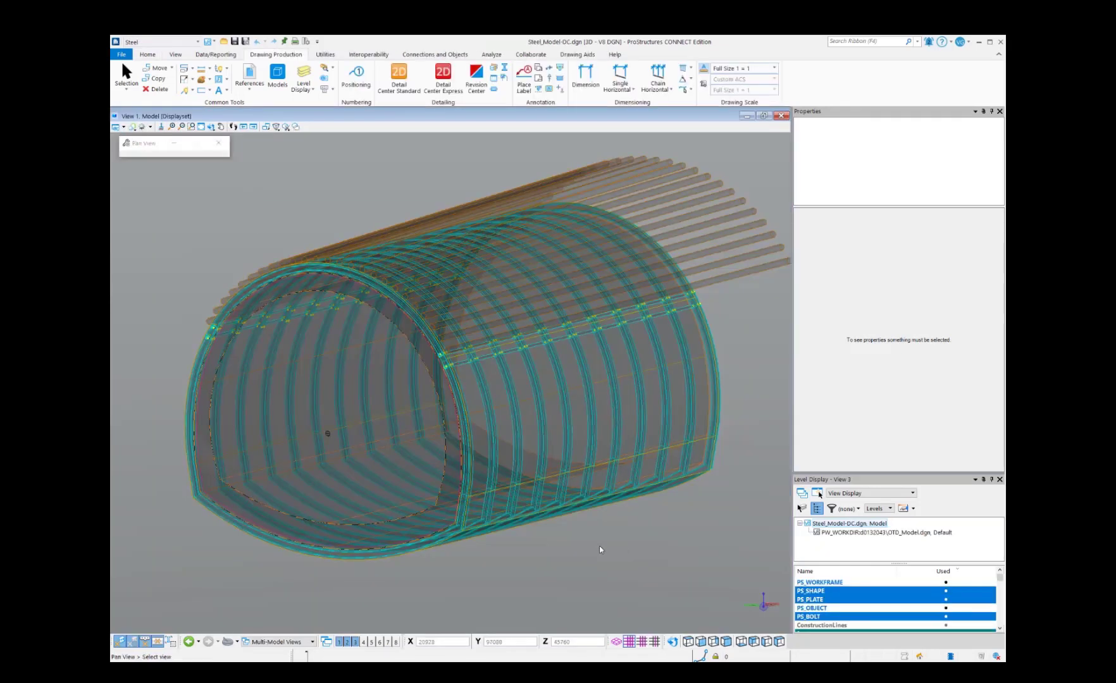
# - Inspect the steel ribs in Steel_Model-DC.dgn and switch to the framing assembly drawings PDF in Adobe Acrobat Reader
pyautogui.moveTo(599, 546); pyautogui.dragTo(603, 536, button='middle')
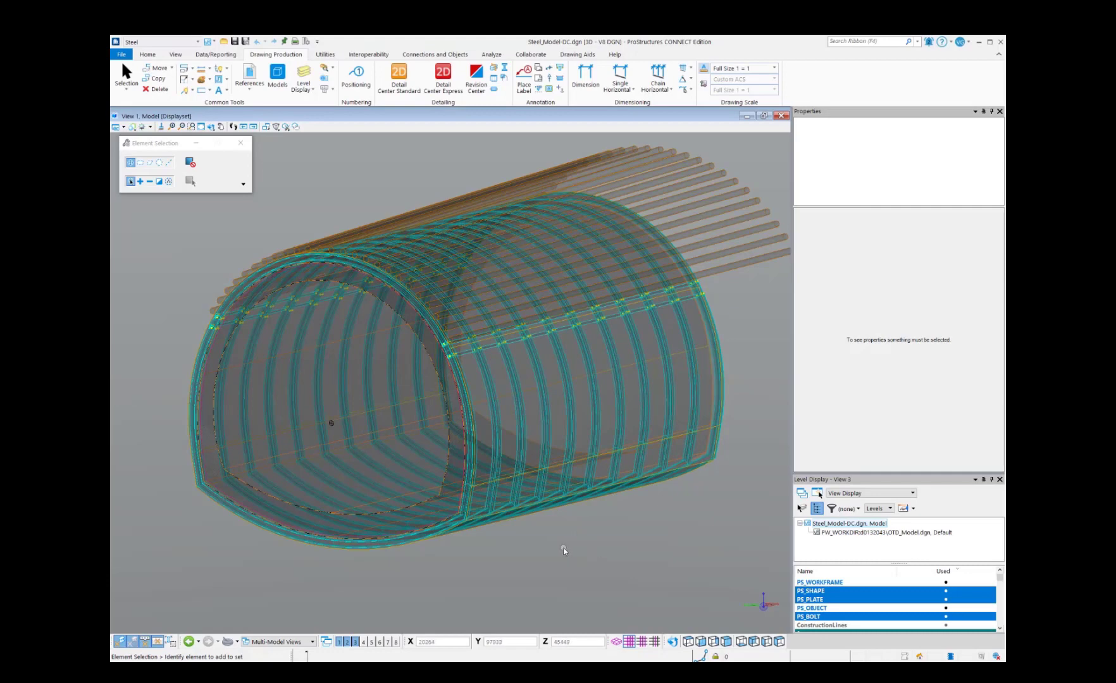
pyautogui.keyDown('shift'); pyautogui.moveTo(517, 548); pyautogui.dragTo(560, 553, button='middle'); pyautogui.keyUp('shift')
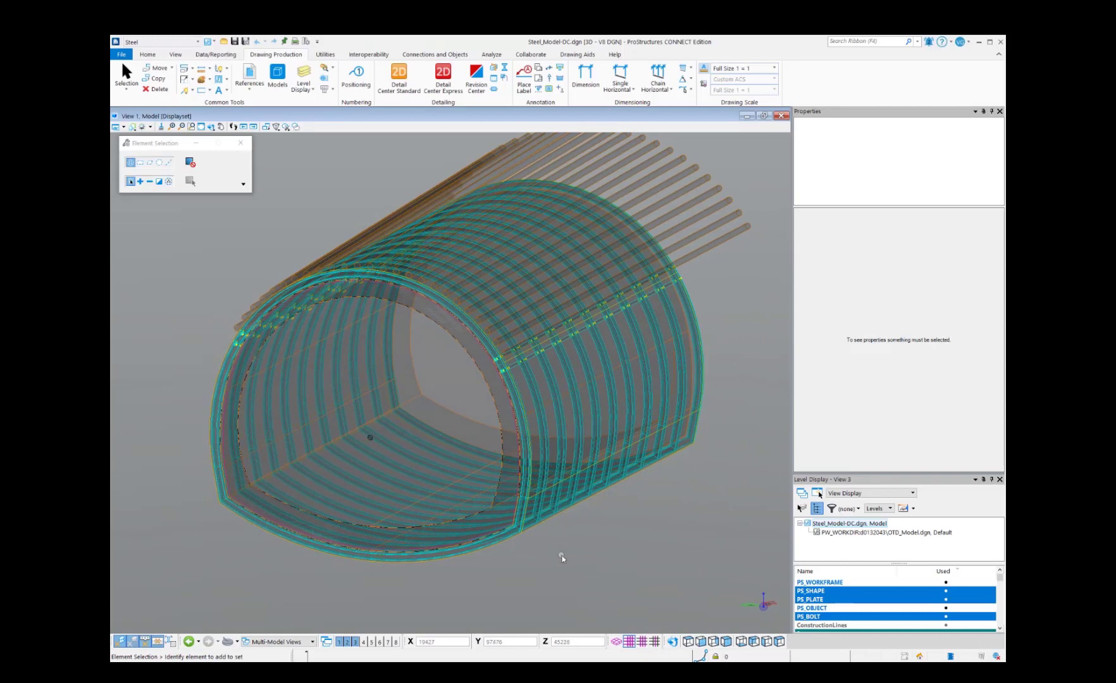
pyautogui.hotkey('alt', 'Tab')
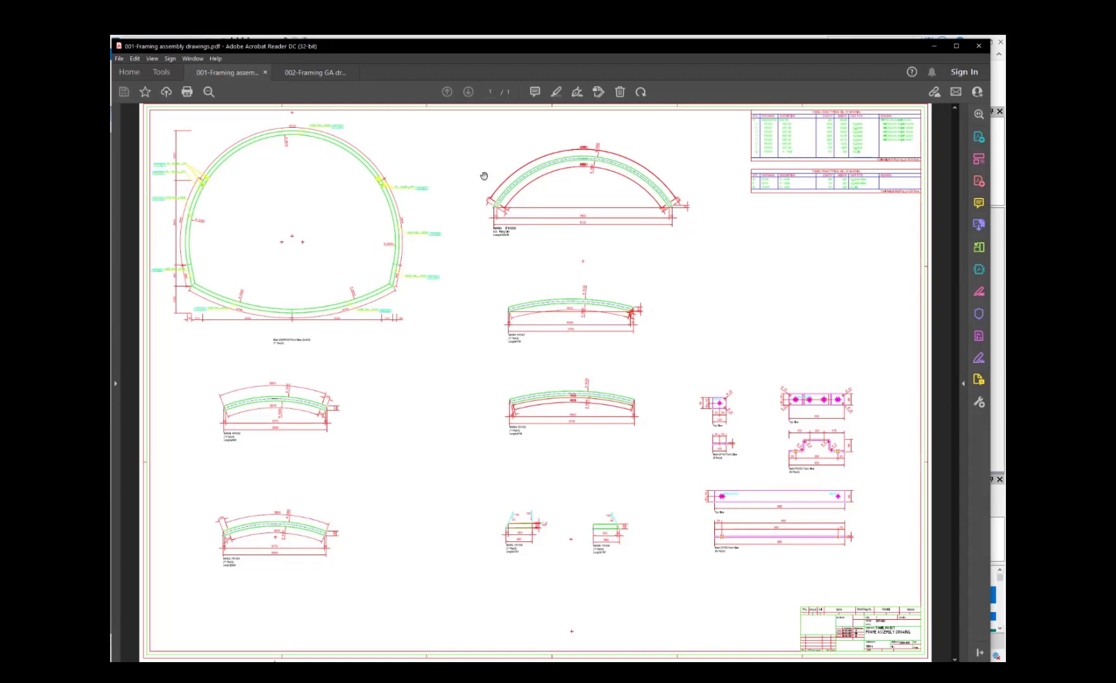
# - Switch to the 002-Framing GA drawings PDF
pyautogui.click(315, 76)
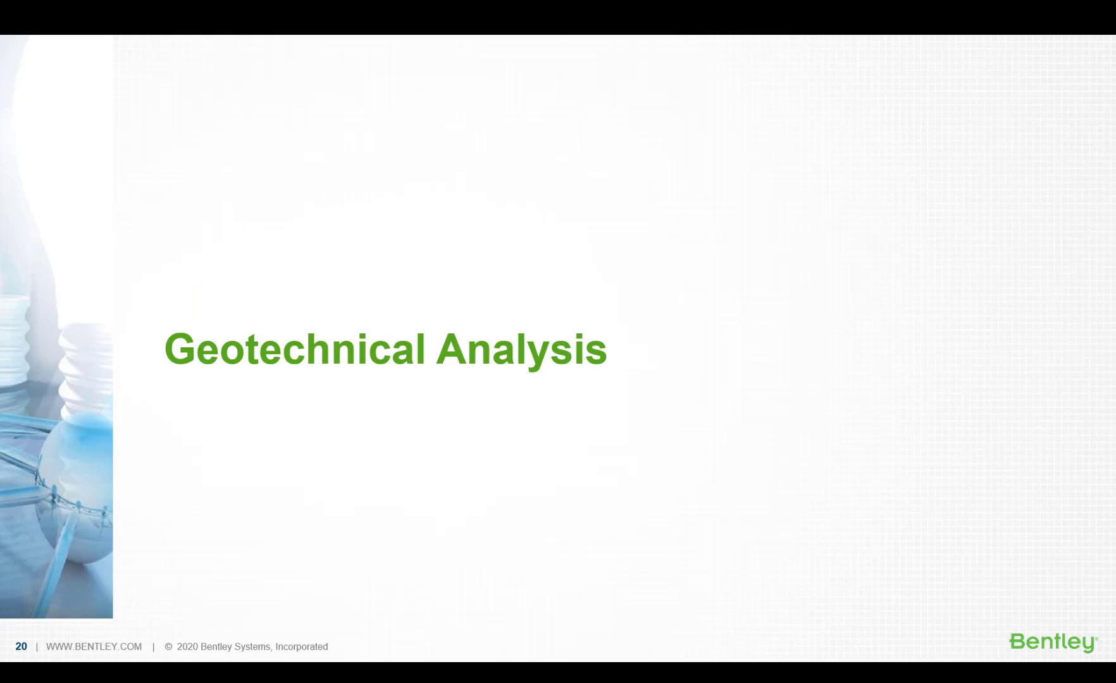
pyautogui.click(735, 90)
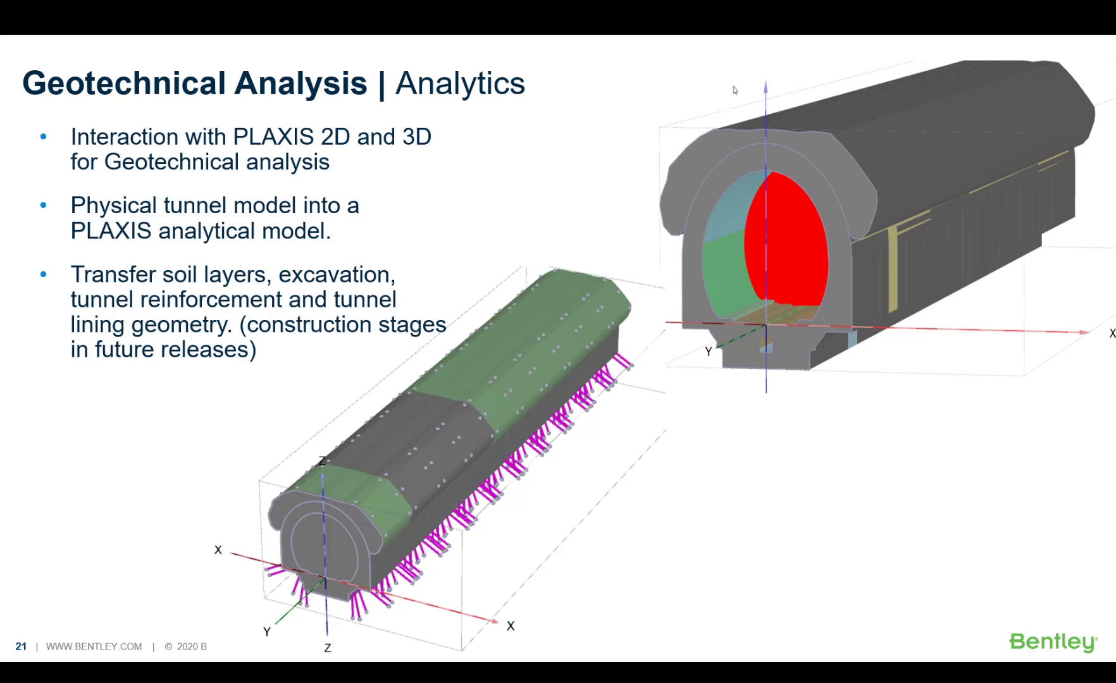
pyautogui.press('Right')
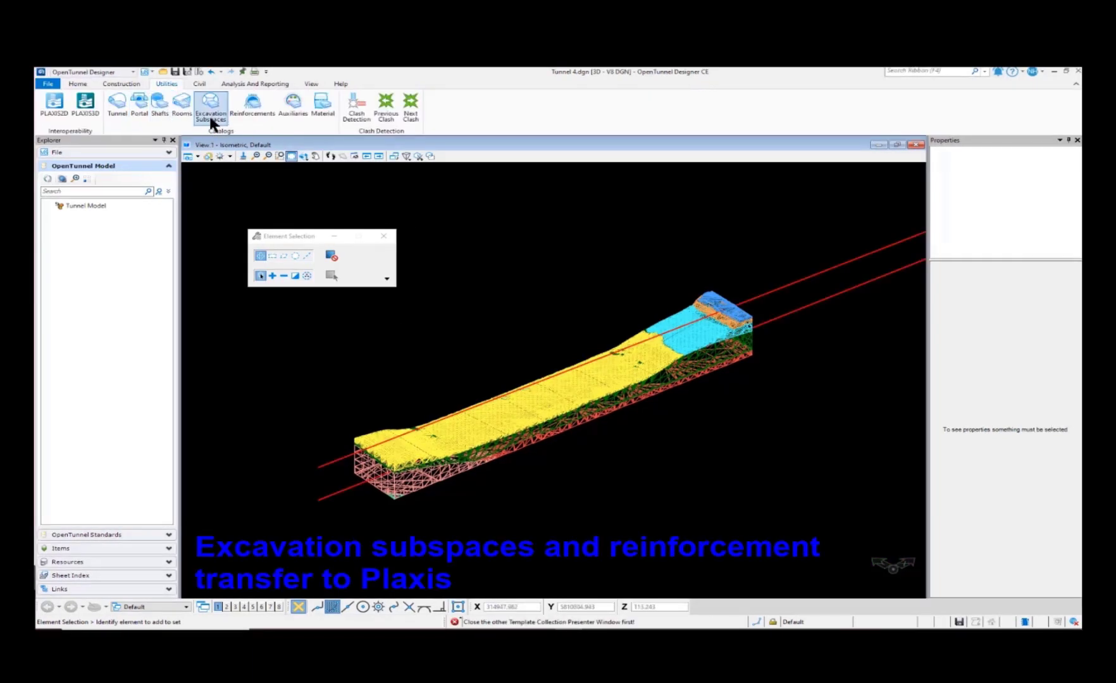
# - Review the materials and Send to PLAXIS settings of template Conv_SemiCircle_Ex_Rf in the Excavation Subspaces and Reinforcements catalogs of OpenTunnel Designer
pyautogui.click(211, 117)
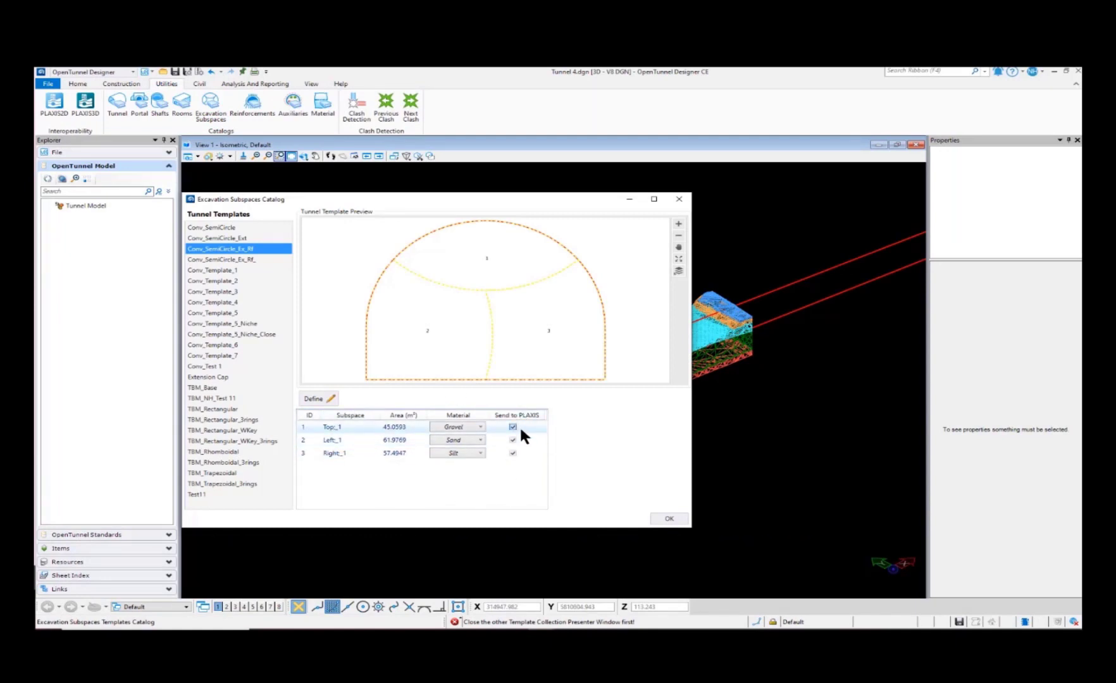
pyautogui.press('Return')
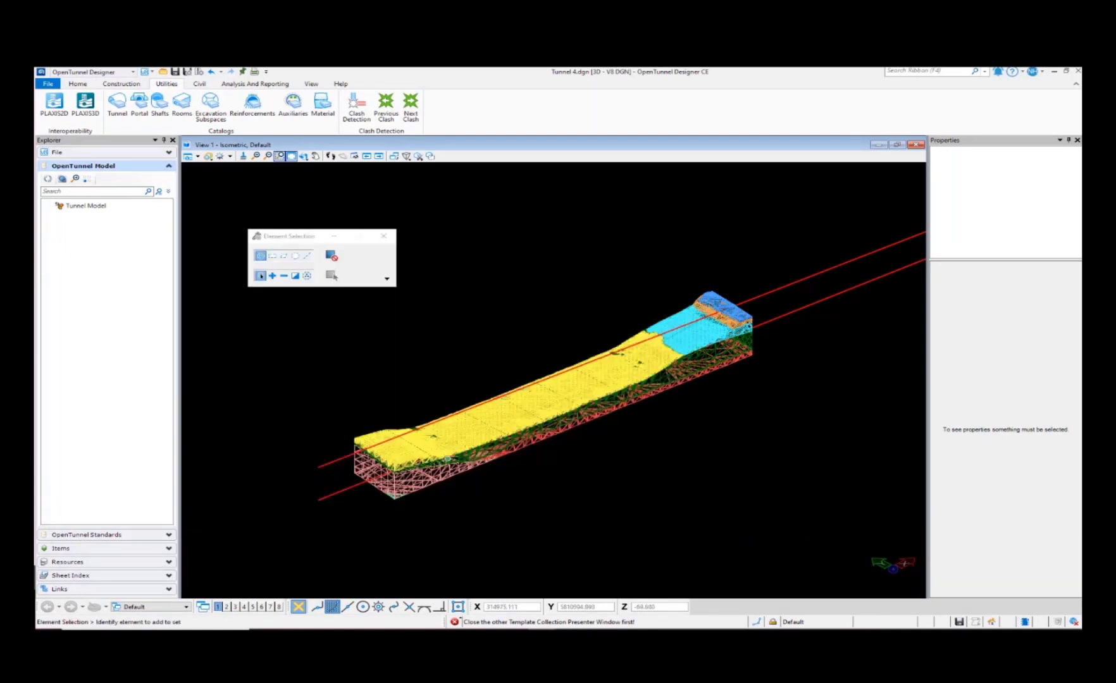
pyautogui.click(244, 109)
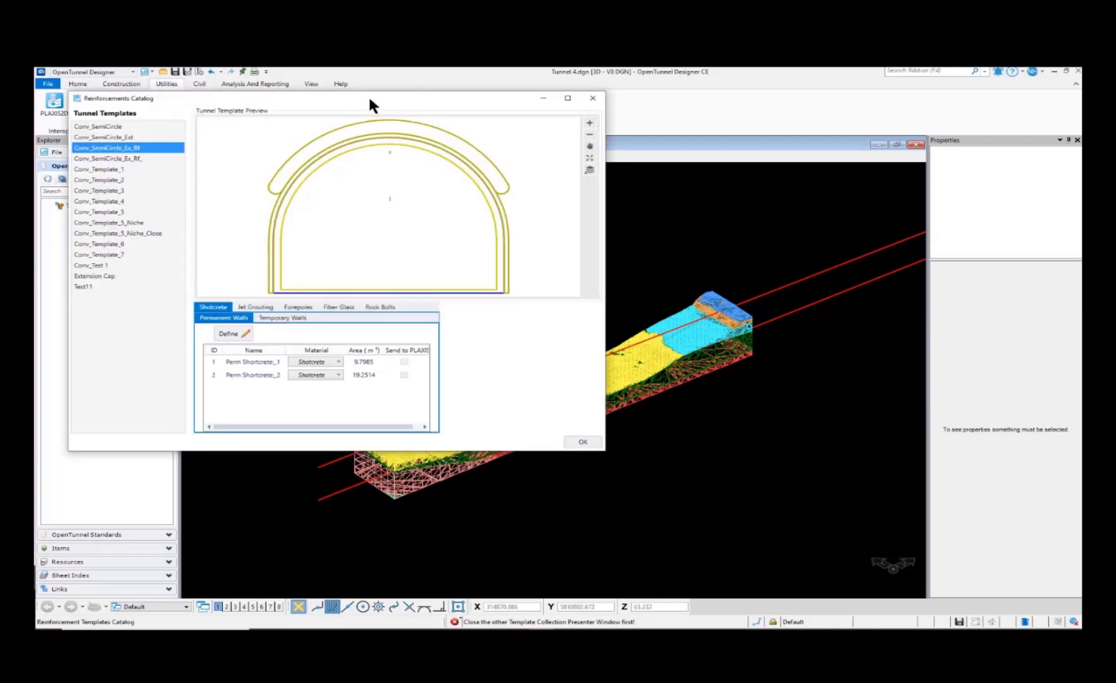
pyautogui.moveTo(370, 100); pyautogui.dragTo(521, 112)
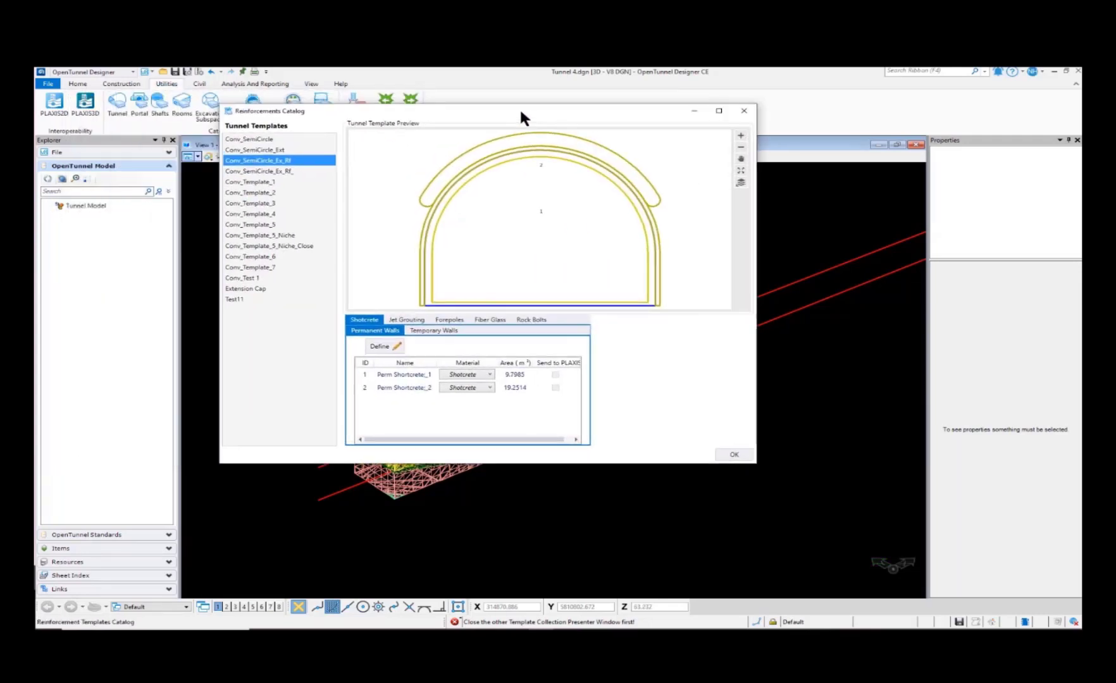
pyautogui.click(392, 320)
pyautogui.click(373, 321)
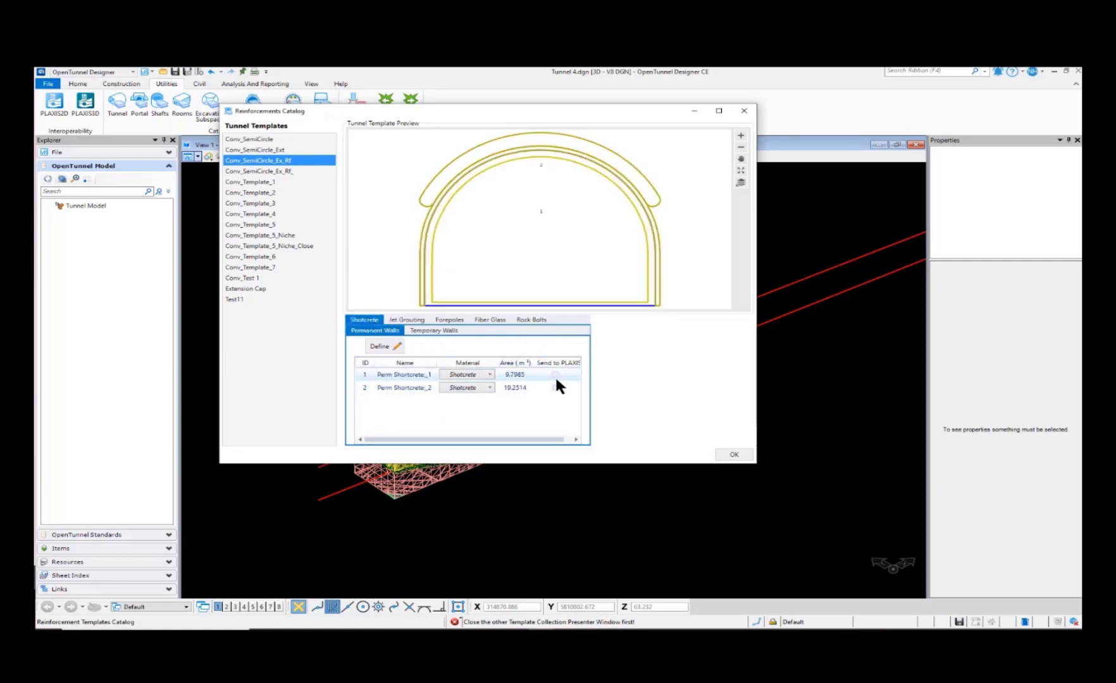
pyautogui.click(398, 320)
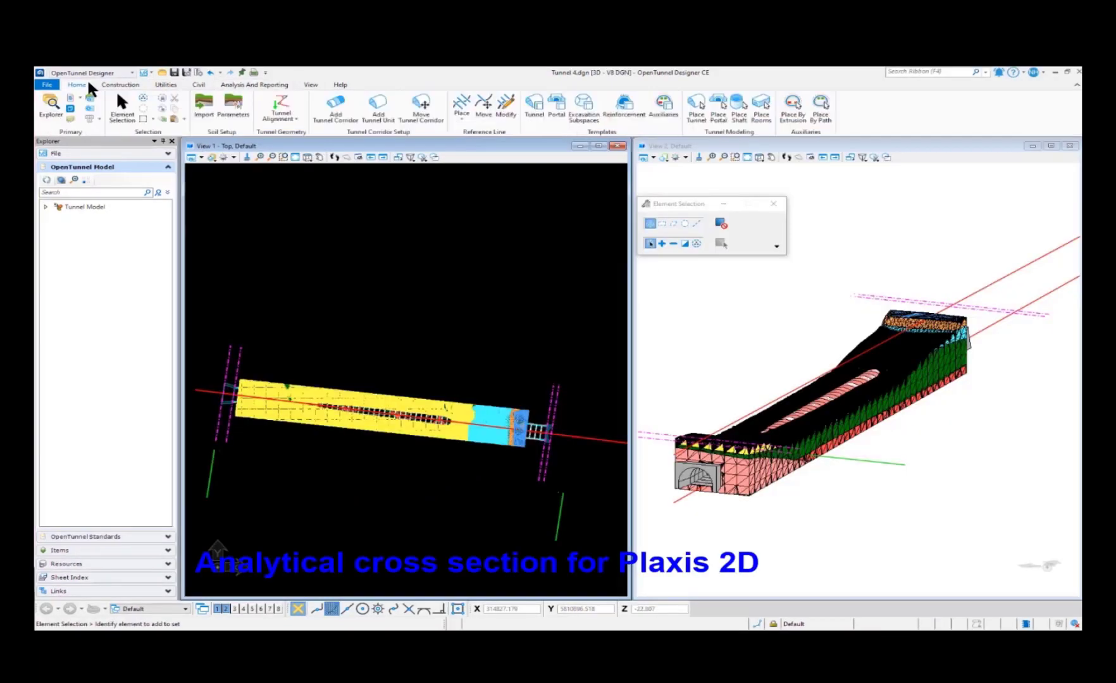
# - Create analytical cross sections of the tunnel at stations 0+046.6658 and 0+308.2649
pyautogui.click(244, 85)
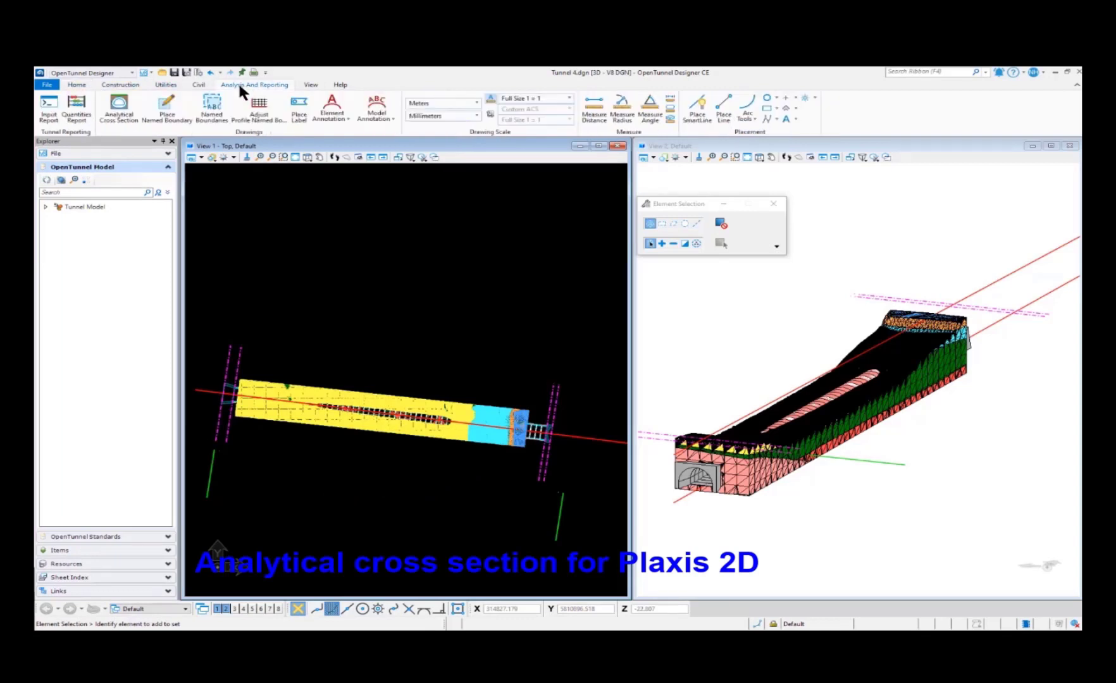
pyautogui.click(118, 119)
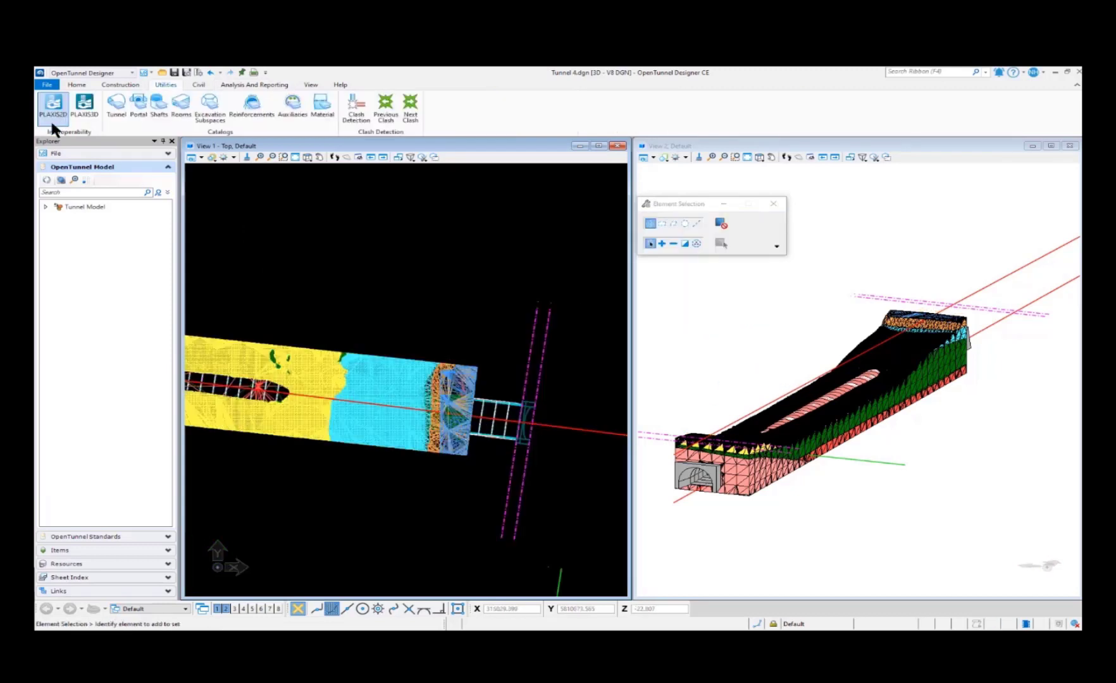
# - Send Section 0+046.6658 as Plates and Section 0+308.2649 as Regions to PLAXIS 2D
pyautogui.click(52, 114)
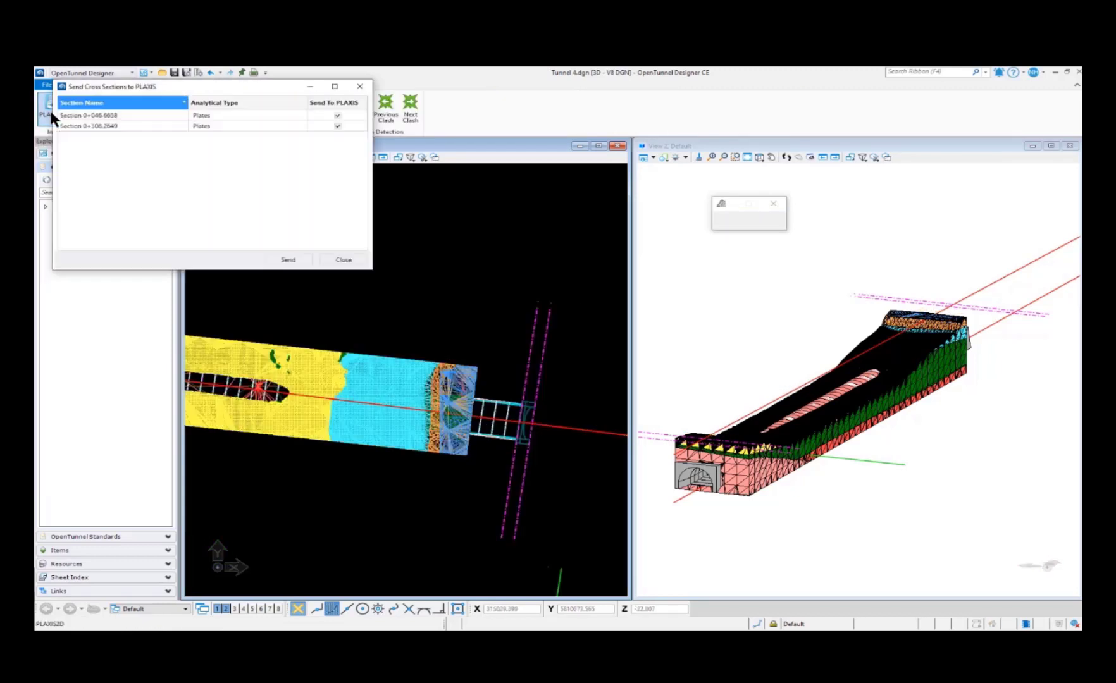
pyautogui.click(513, 289)
pyautogui.click(513, 288)
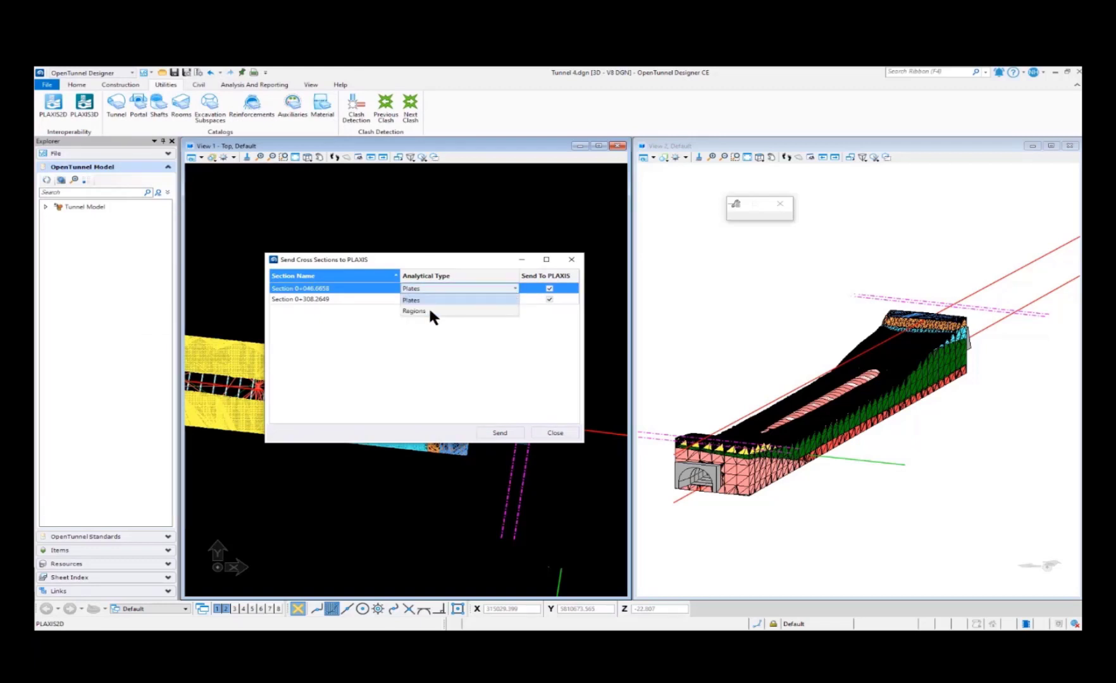
pyautogui.click(412, 300)
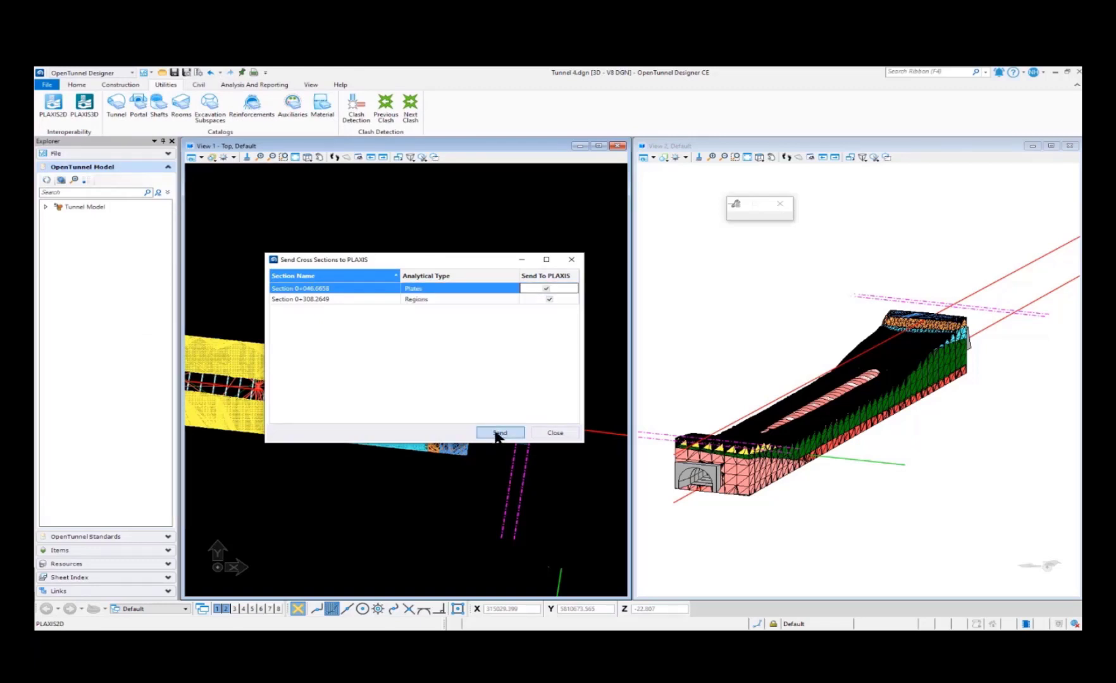
pyautogui.click(499, 434)
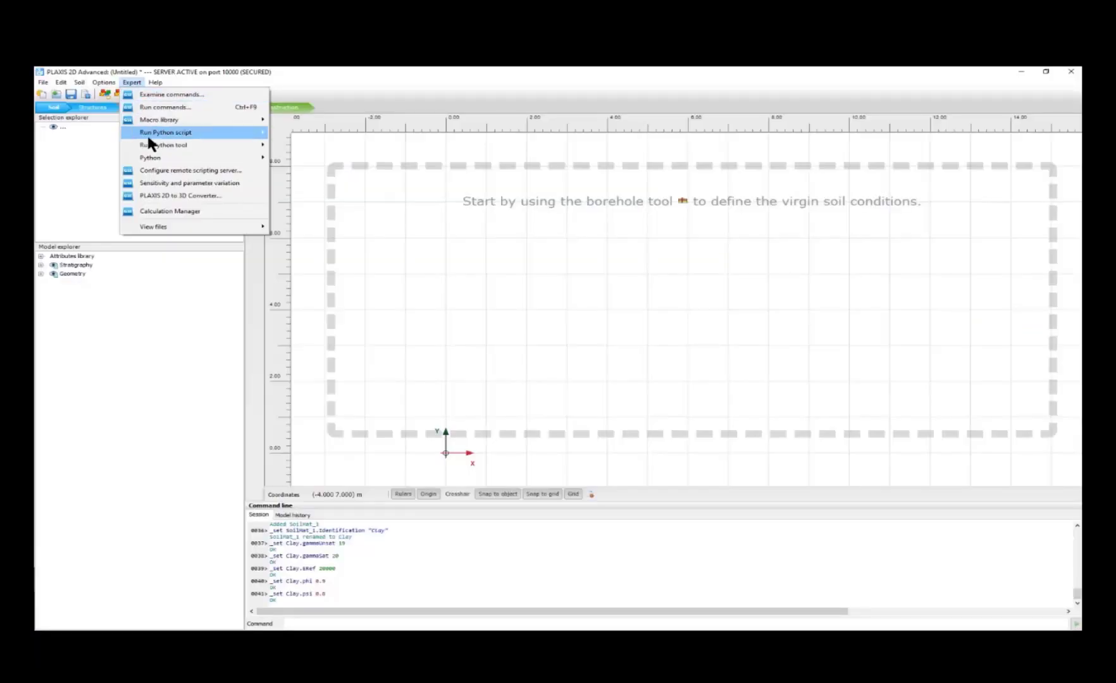
# - In PLAXIS 2D, run the Python script Conv_SemiCircle_Ex_Rf_Section 0+046.6658.py from the Plaxis Export_2D folder
pyautogui.moveTo(155, 163)
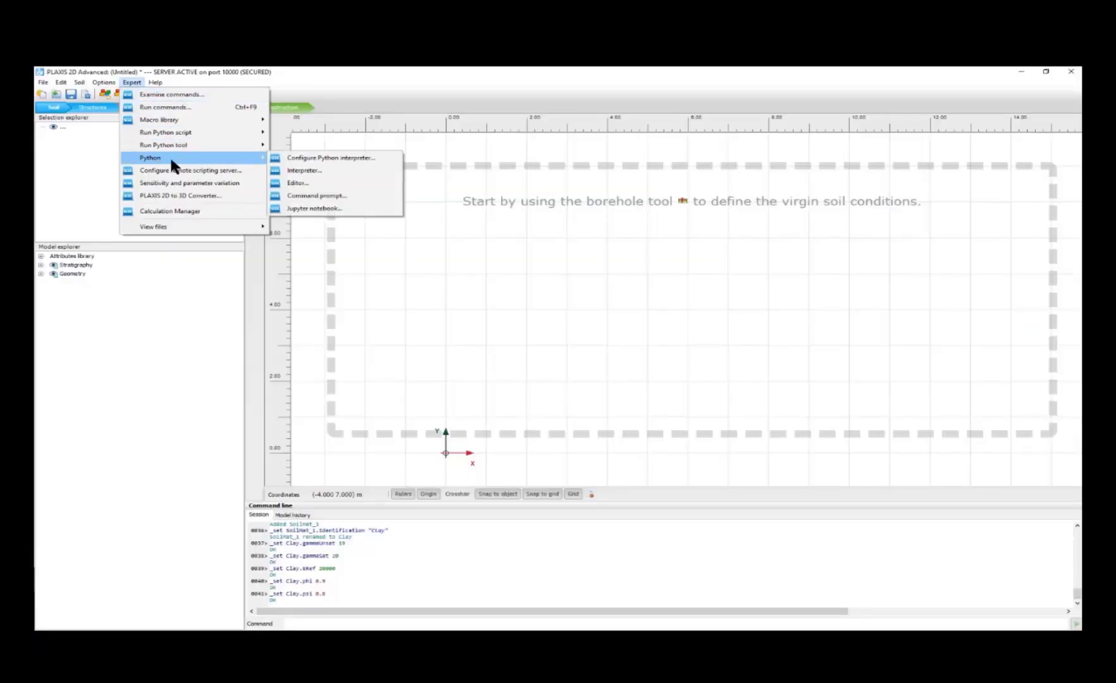
pyautogui.moveTo(177, 134)
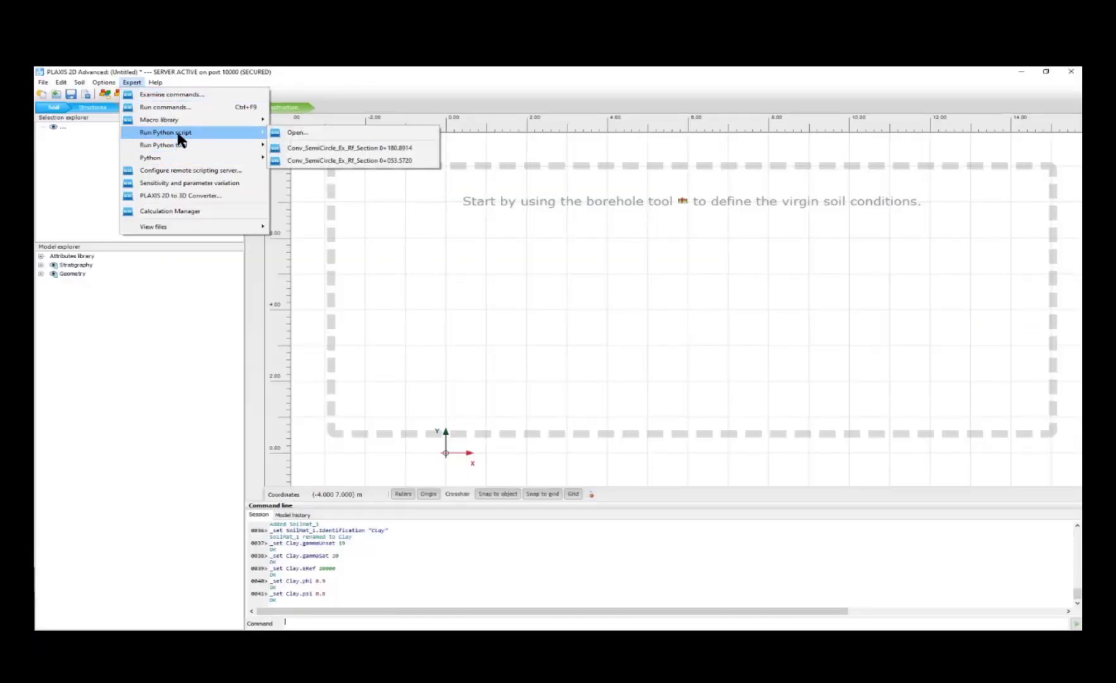
pyautogui.click(297, 132)
pyautogui.click(523, 212)
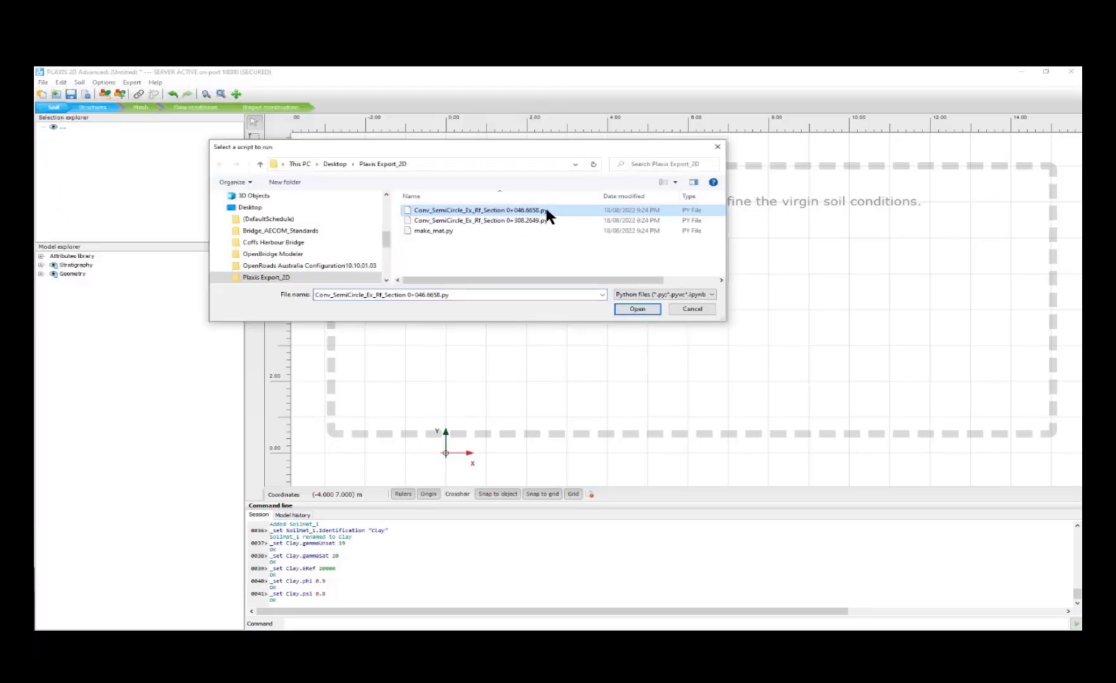
pyautogui.click(651, 307)
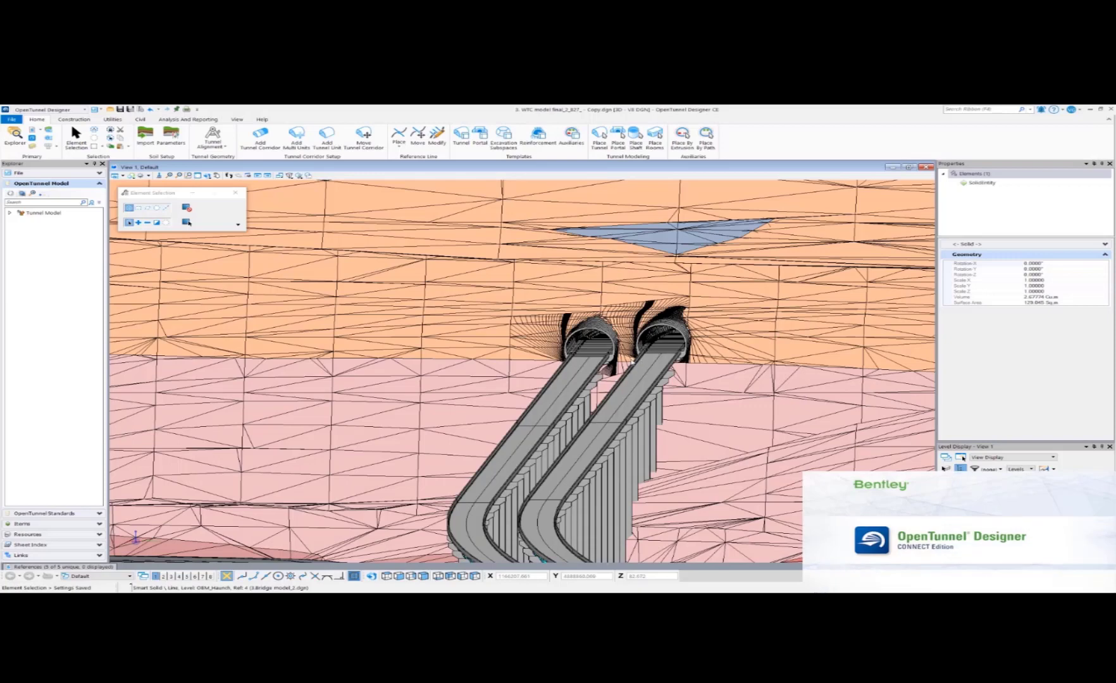
# - In OpenTunnel Designer, inspect the twin tunnel portals and adjoining bridge decks of the WTC model from several angles
pyautogui.scroll(3, 617, 358)
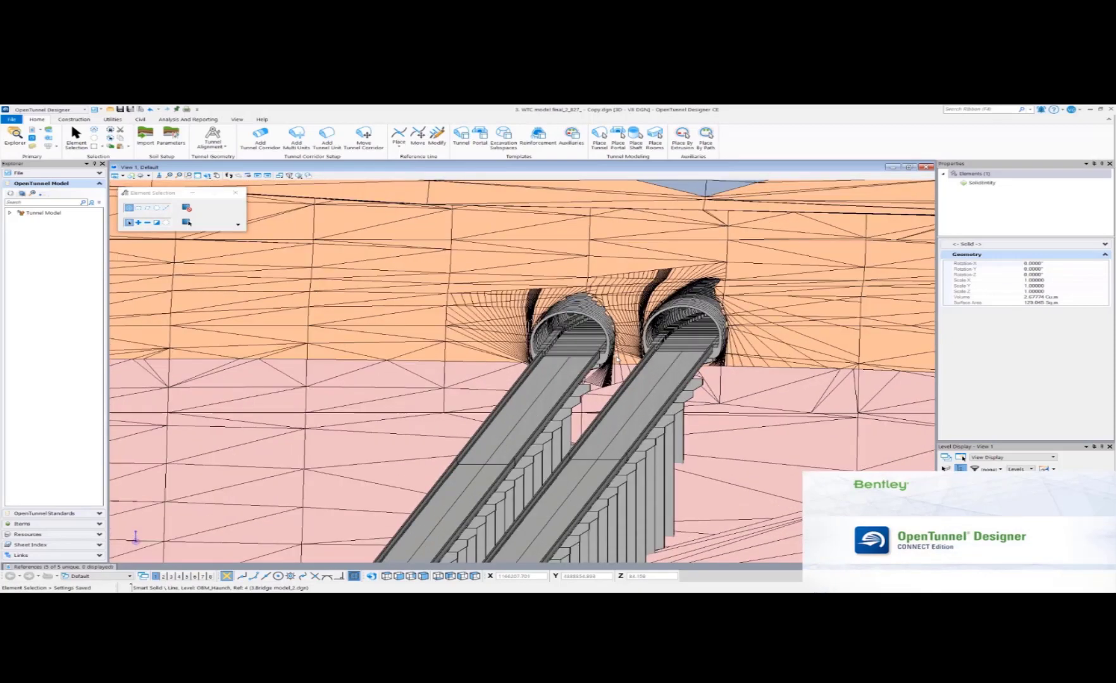
pyautogui.scroll(2, 621, 366)
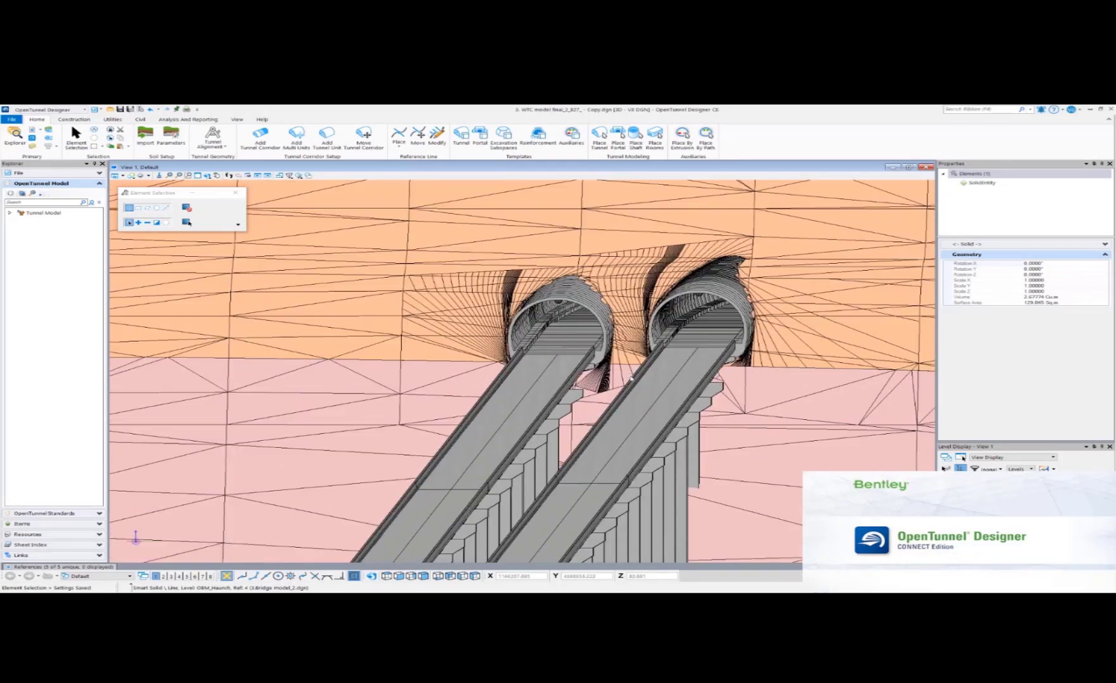
pyautogui.click(371, 576)
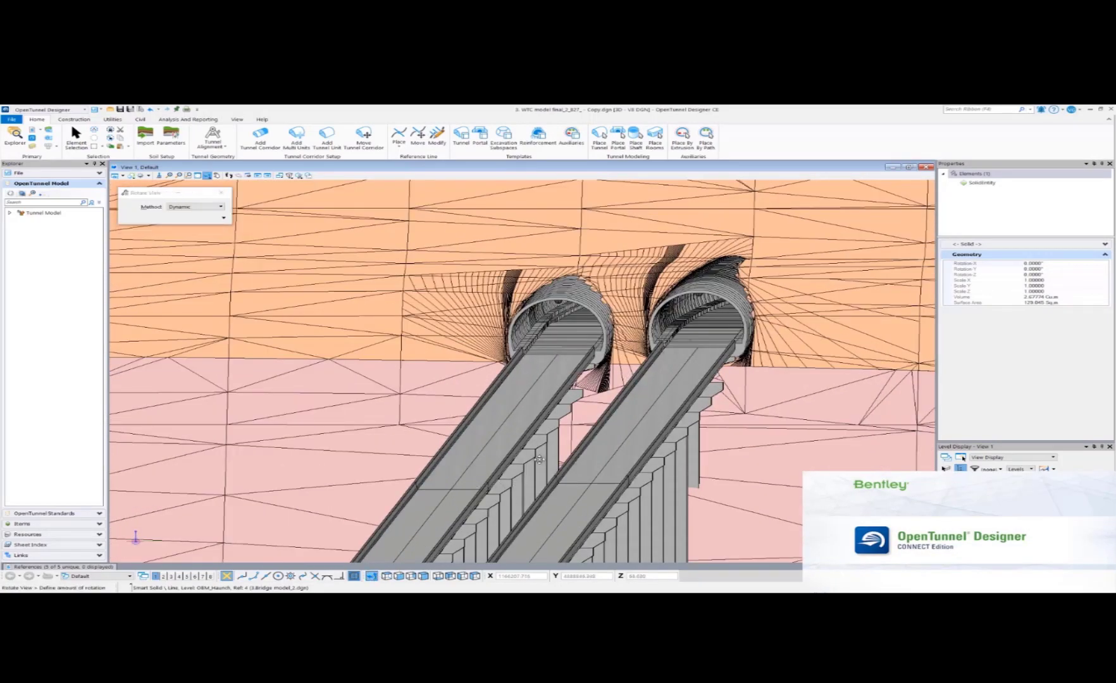
pyautogui.moveTo(539, 460); pyautogui.dragTo(550, 456)
pyautogui.keyDown('shift'); pyautogui.moveTo(549, 457); pyautogui.dragTo(577, 454, button='middle'); pyautogui.keyUp('shift')
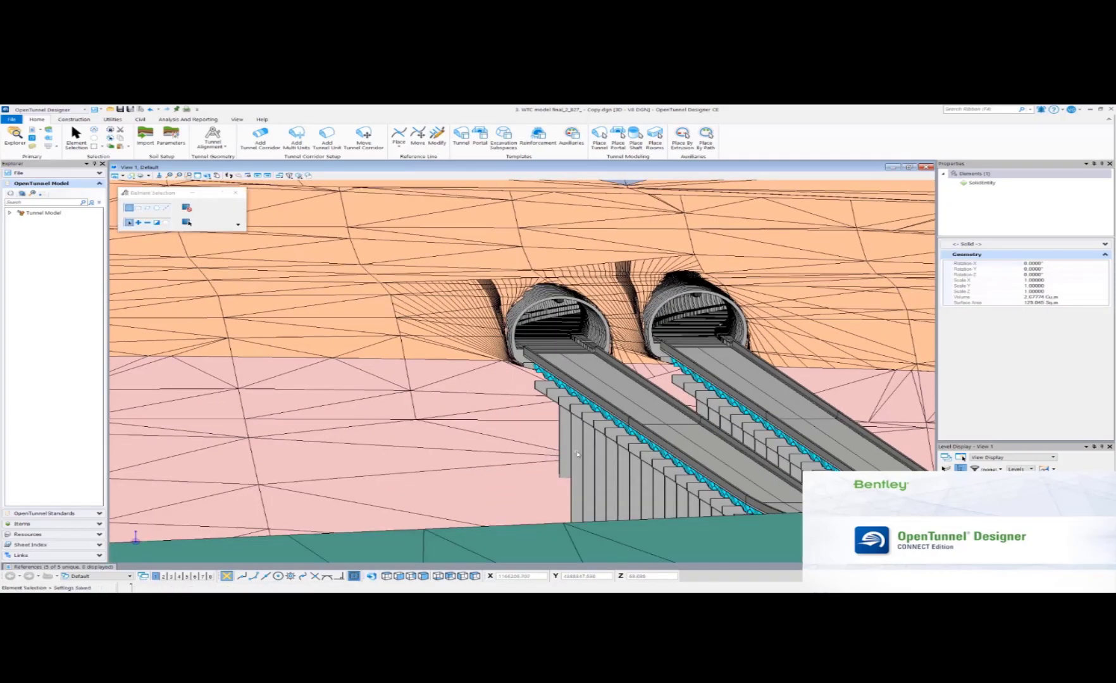
pyautogui.scroll(1, 655, 369)
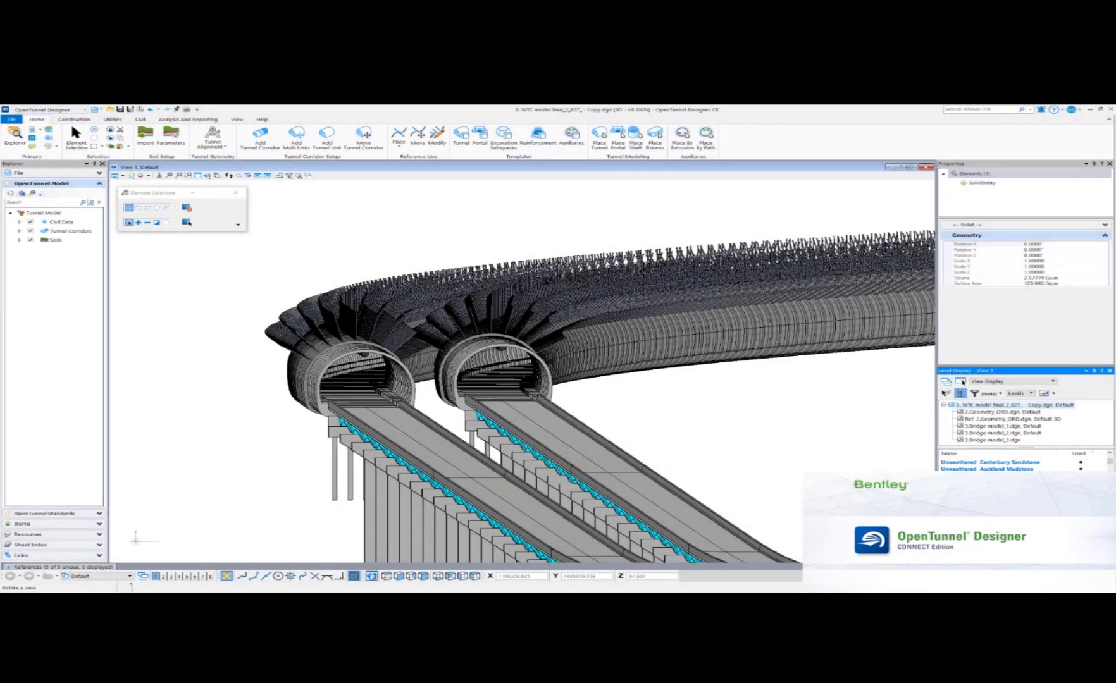
pyautogui.click(372, 576)
pyautogui.moveTo(271, 463)
pyautogui.mouseDown()
pyautogui.moveTo(315, 464)
pyautogui.moveTo(264, 463)
pyautogui.mouseUp()
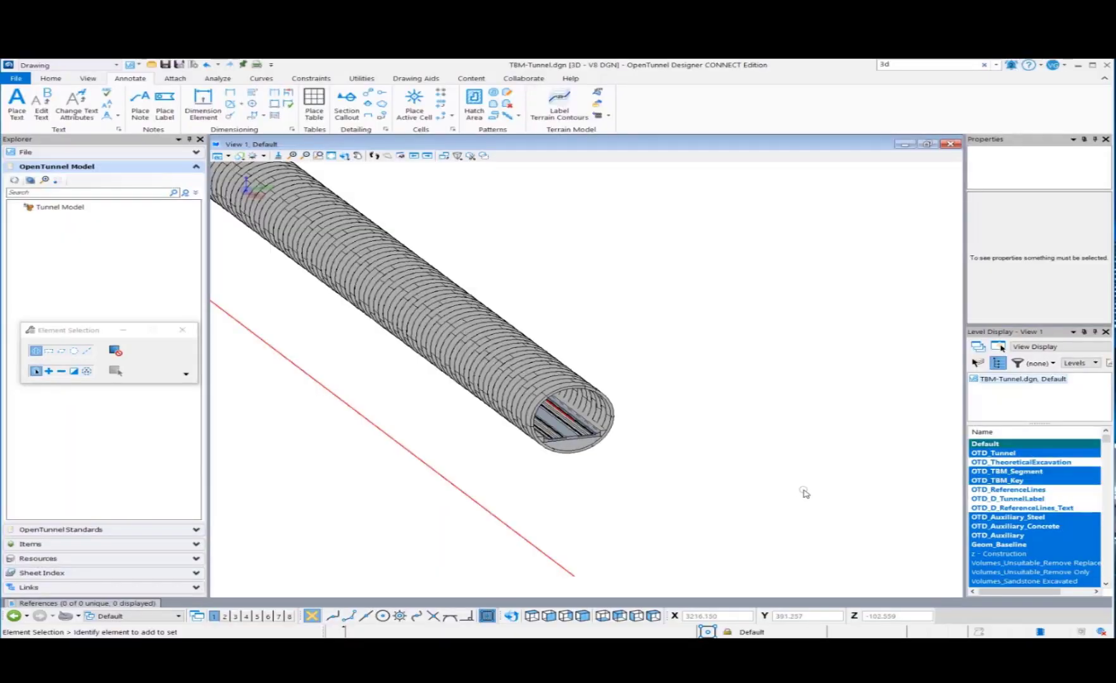
# - Inspect the open end of the segmented tunnel in TBM-Tunnel.dgn and open its Ring 1 cross section drawing
pyautogui.scroll(4, 561, 437)
pyautogui.keyDown('shift'); pyautogui.moveTo(735, 510); pyautogui.dragTo(830, 563, button='middle'); pyautogui.keyUp('shift')
pyautogui.click(178, 616)
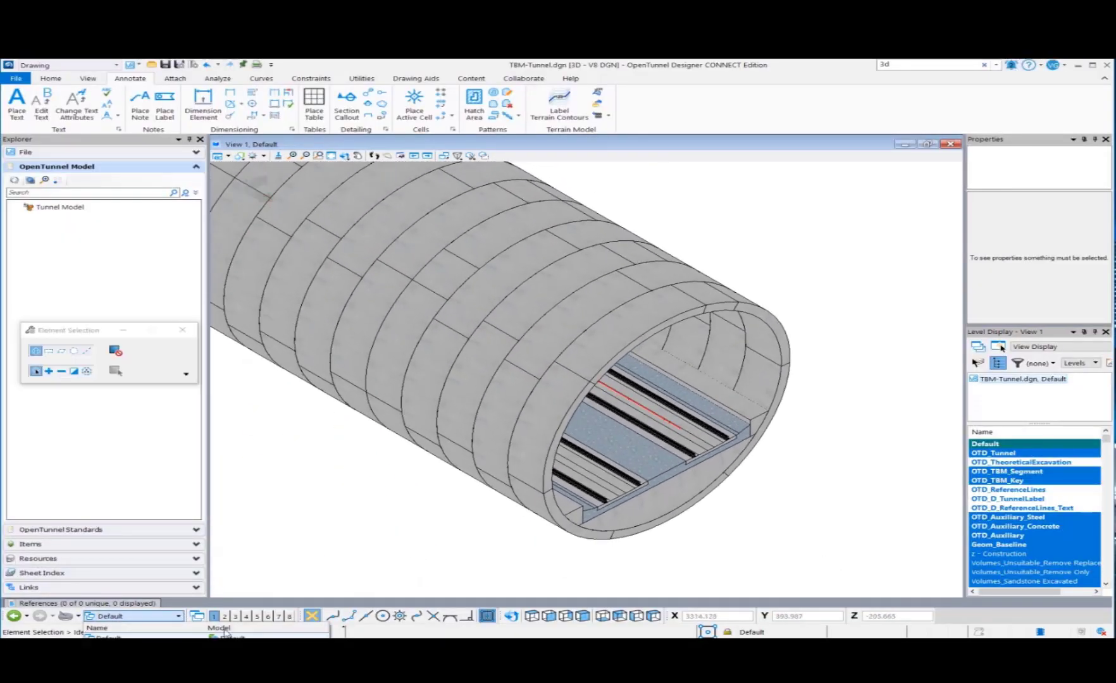
pyautogui.click(143, 635)
pyautogui.moveTo(773, 401); pyautogui.dragTo(691, 378, button='middle')
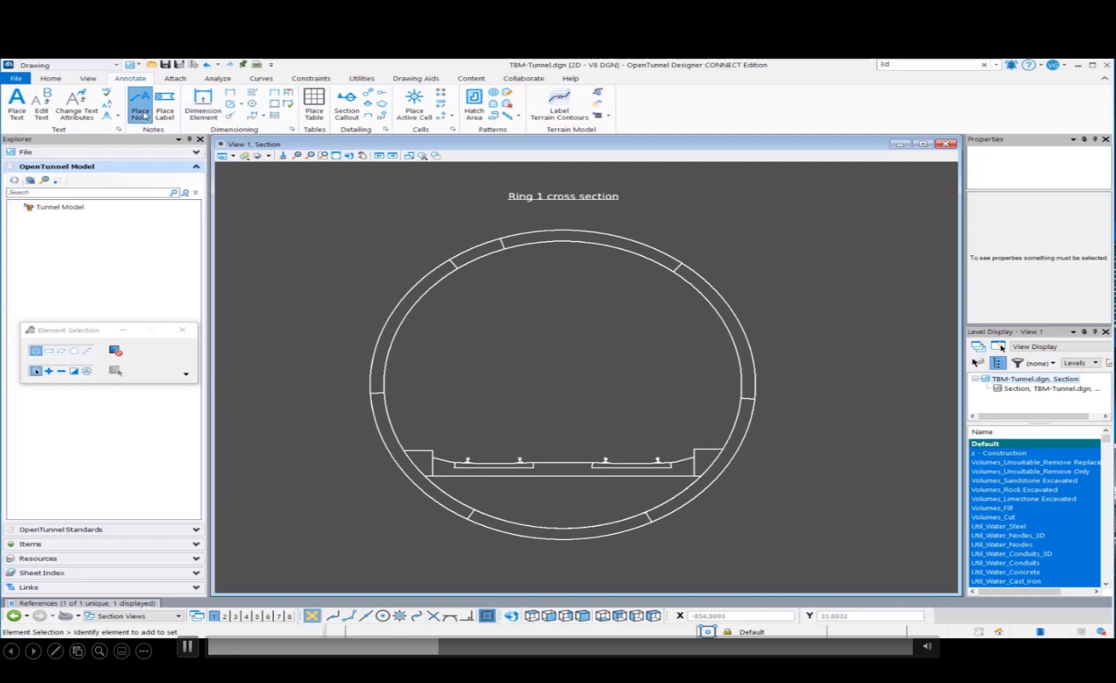
# - Start a note in the OTD_DimMetric dimension style, using a text favourite with the Feature Name and Volume fields
pyautogui.click(140, 105)
pyautogui.click(260, 163)
pyautogui.scroll(-10, 293, 220)
pyautogui.click(299, 250)
pyautogui.moveTo(834, 347); pyautogui.dragTo(866, 398, button='middle')
pyautogui.scroll(3, 773, 379)
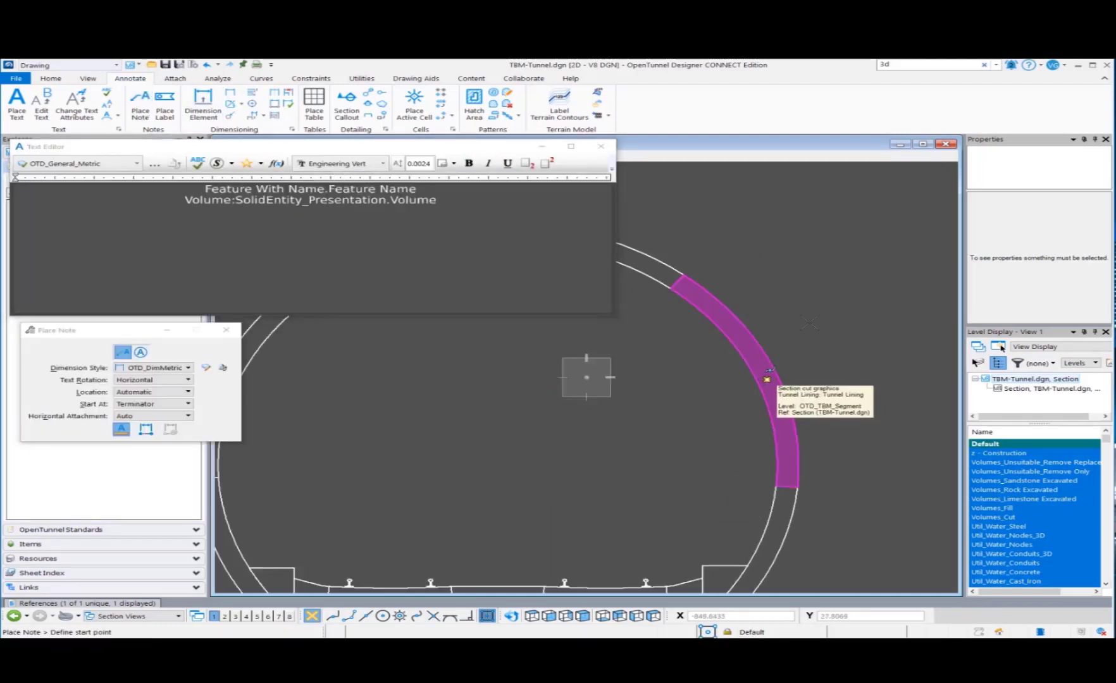
# - Attach feature name and volume notes to the upper-right (Part 6) and lower-right (Part 5) lining segments of Ring 1
pyautogui.click(772, 379)
pyautogui.click(826, 317)
pyautogui.scroll(-2, 813, 290)
pyautogui.click(780, 467)
pyautogui.click(834, 441)
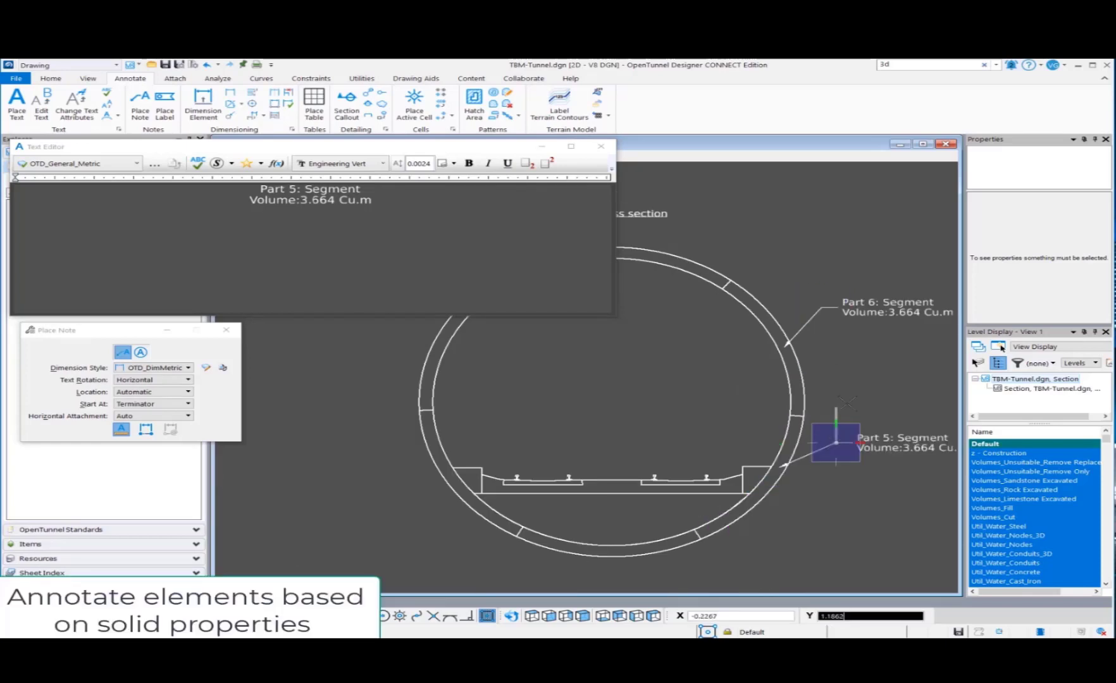
# - Attach feature name and volume notes to the bottom (Part 4) and lower-left (Part 3) lining segments of Ring 1
pyautogui.scroll(-1, 834, 441)
pyautogui.moveTo(834, 441); pyautogui.dragTo(891, 381, button='middle')
pyautogui.scroll(1, 725, 483)
pyautogui.click(719, 468)
pyautogui.click(747, 495)
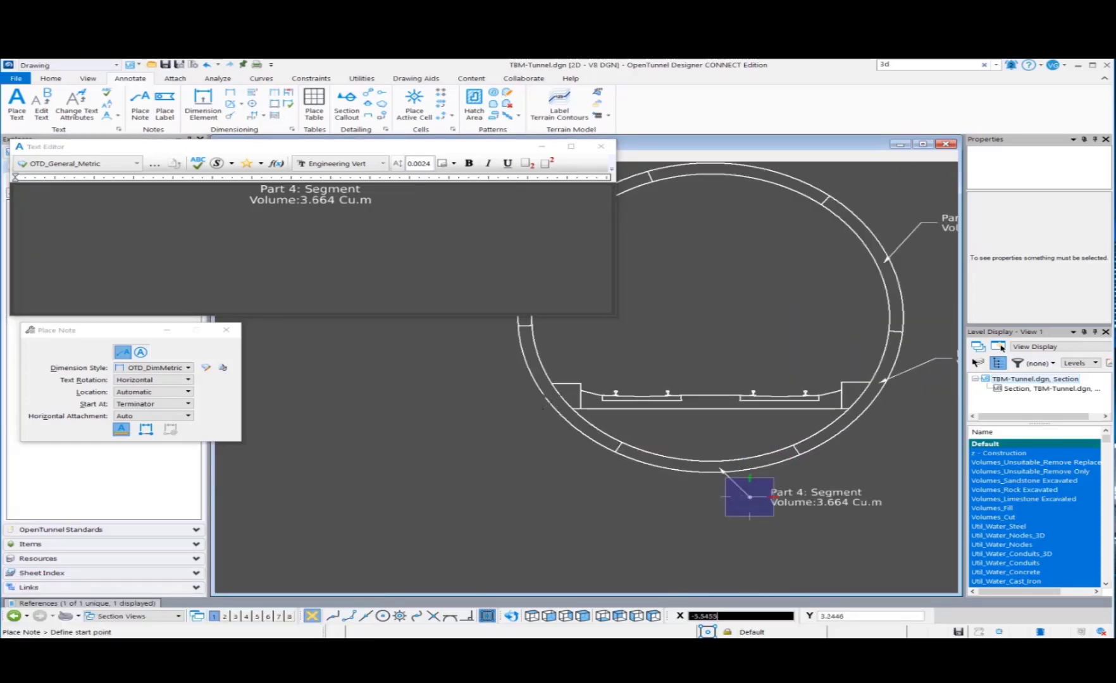
pyautogui.scroll(1, 539, 390)
pyautogui.click(563, 395)
pyautogui.scroll(-2, 563, 395)
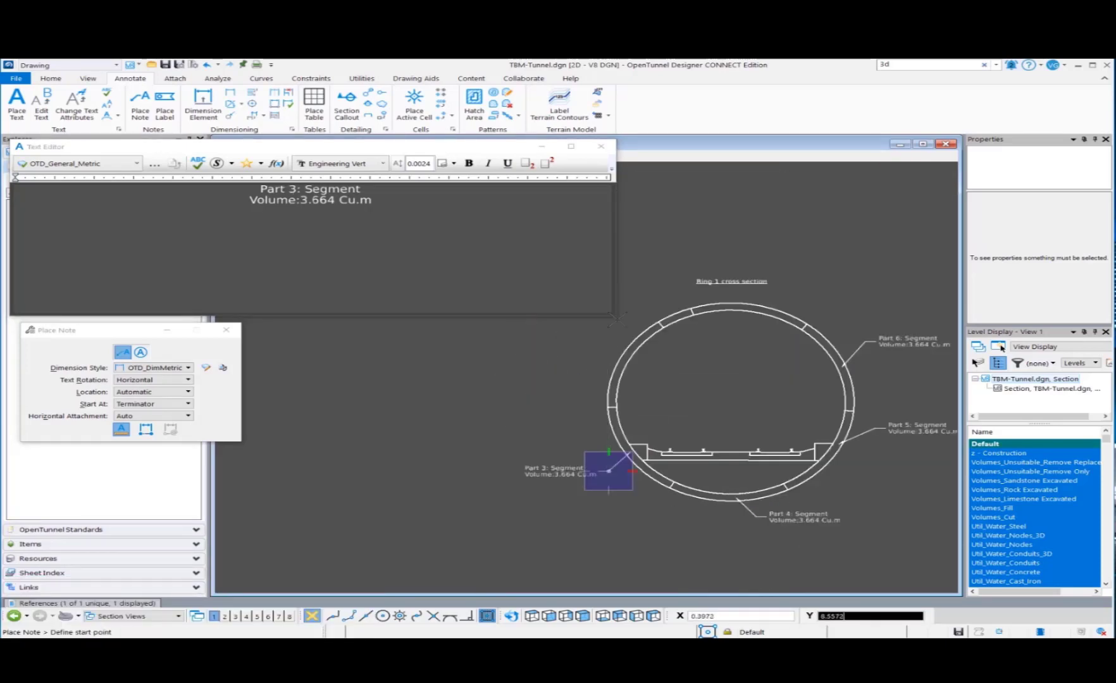
# - Annotate the upper-left (Part 2) segment and the remaining ring and track-bed parts with feature name and volume notes
pyautogui.scroll(1, 604, 538)
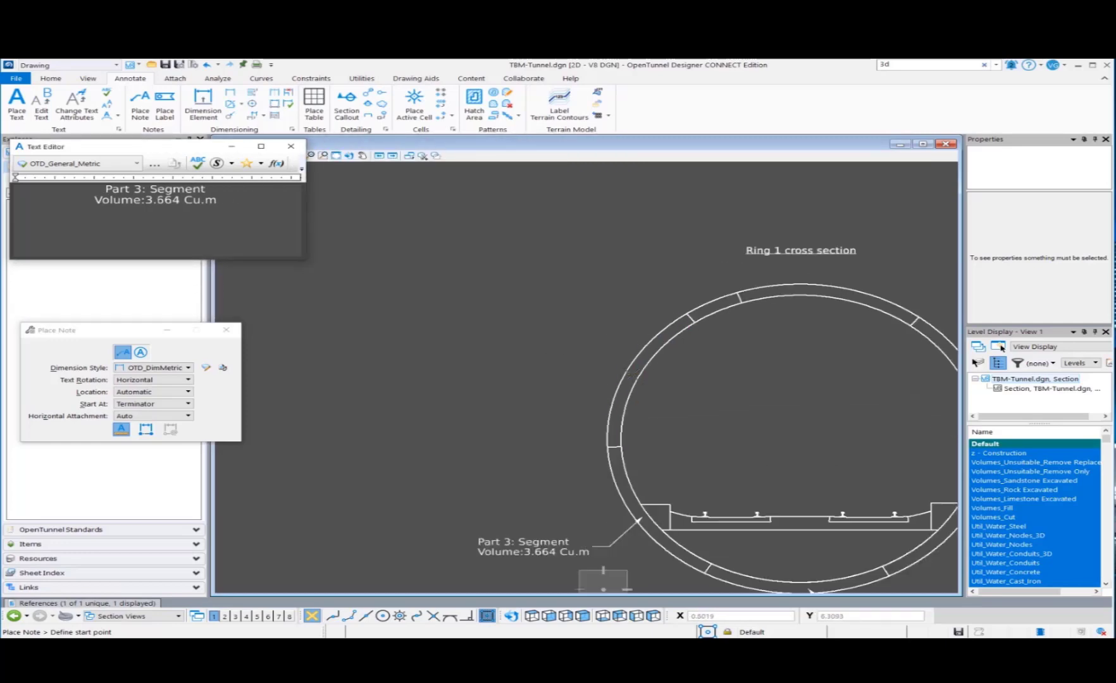
pyautogui.scroll(2, 634, 373)
pyautogui.click(634, 373)
pyautogui.scroll(-2, 633, 371)
pyautogui.scroll(1, 468, 404)
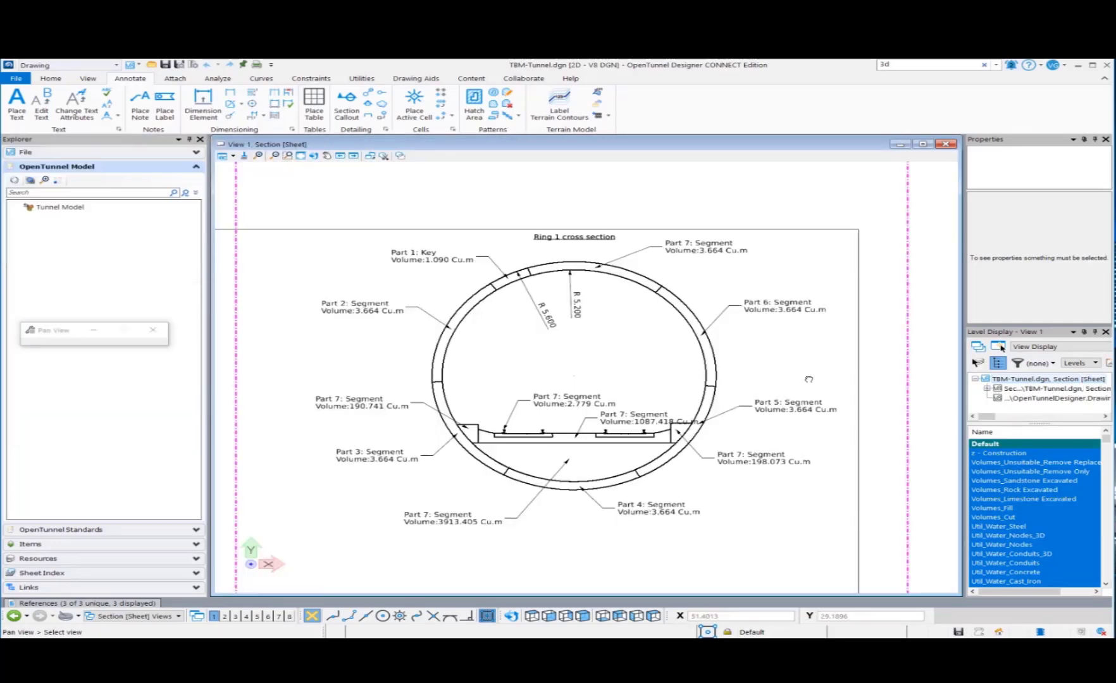
# - Review the annotated Section sheet and return to the Default 3D model of the tunnel
pyautogui.scroll(-1, 743, 379)
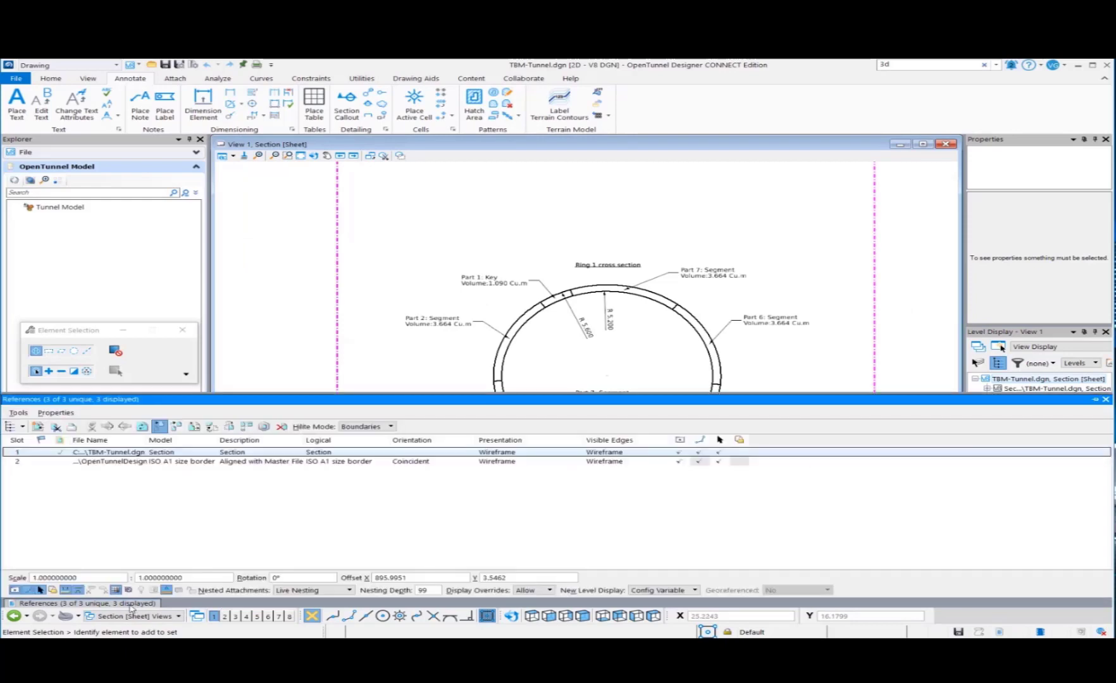
pyautogui.click(133, 617)
pyautogui.click(136, 627)
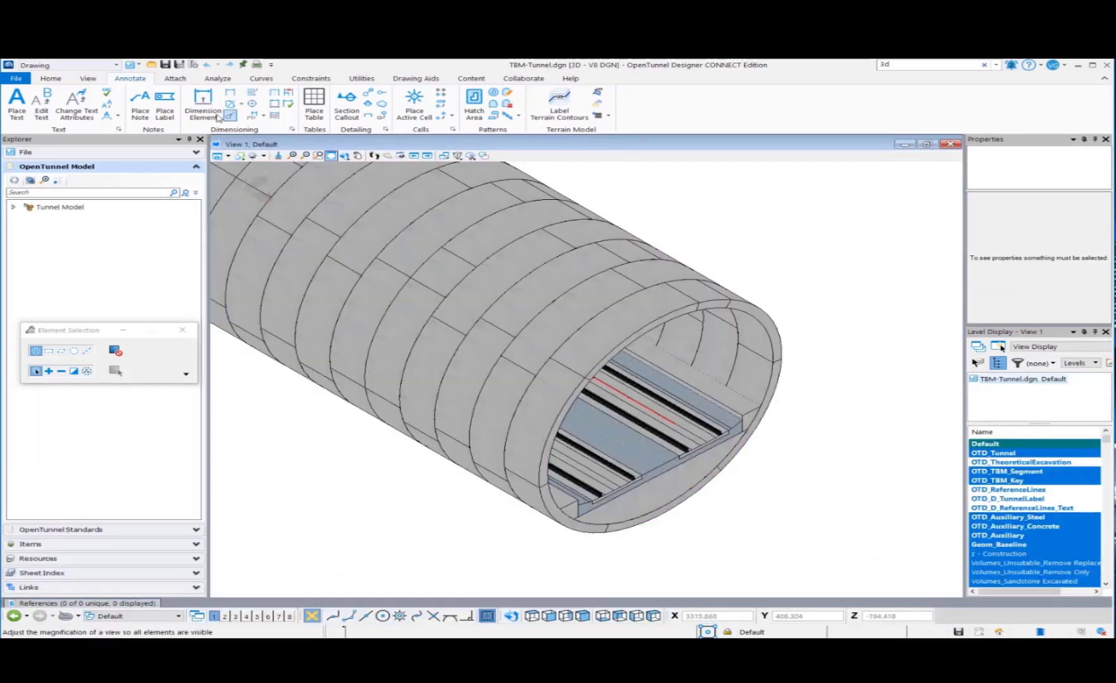
# - Switch to the OpenTunnel Designer workflow and generate the tunnel report for all tunnel corridors and all units
pyautogui.click(118, 66)
pyautogui.click(51, 77)
pyautogui.click(155, 78)
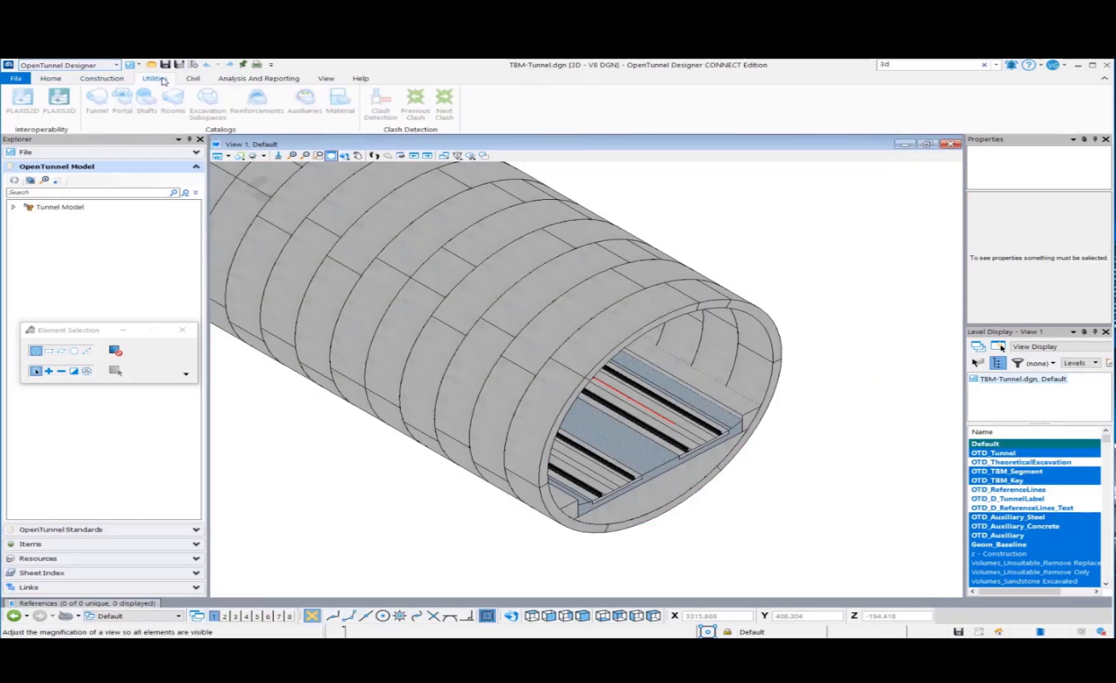
pyautogui.click(239, 79)
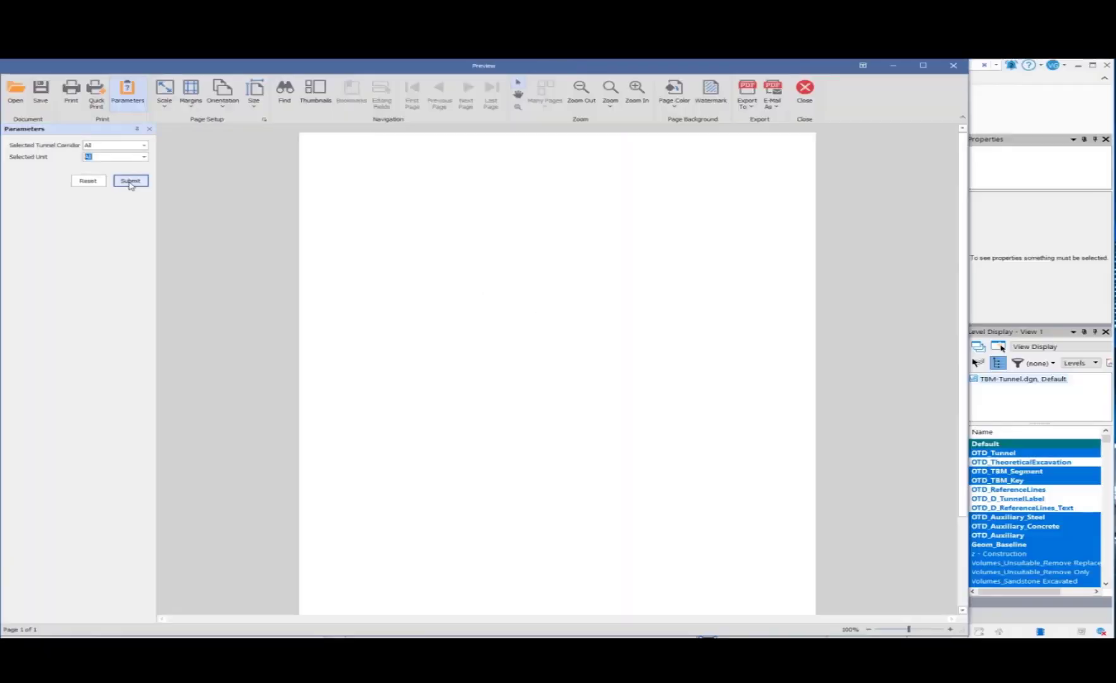
pyautogui.click(131, 181)
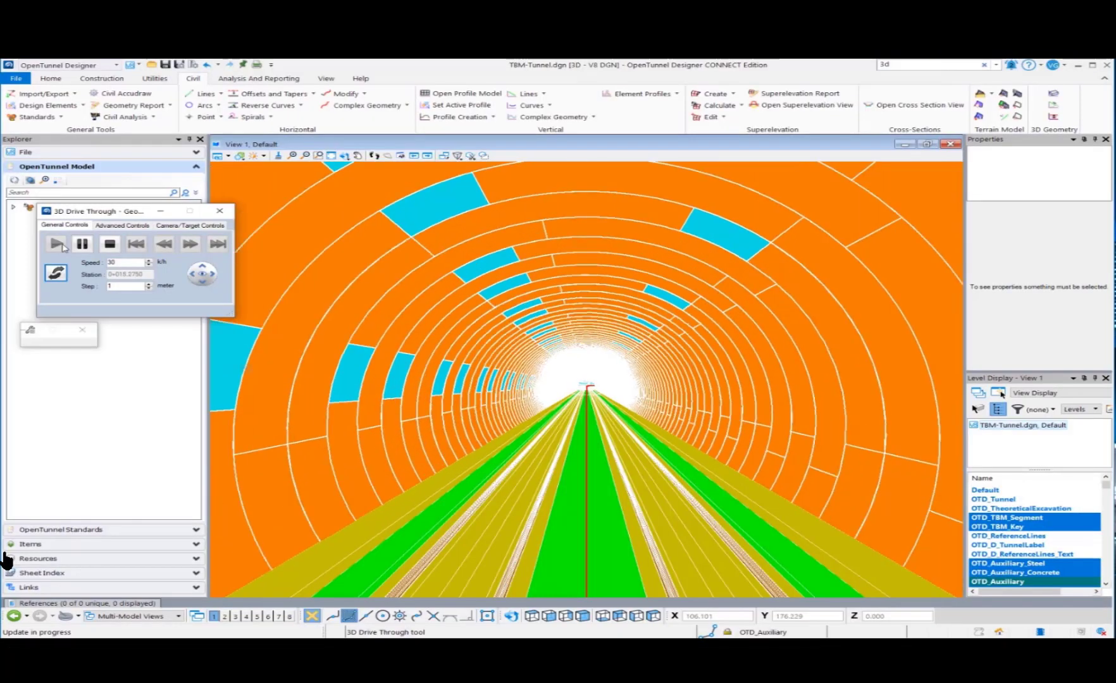